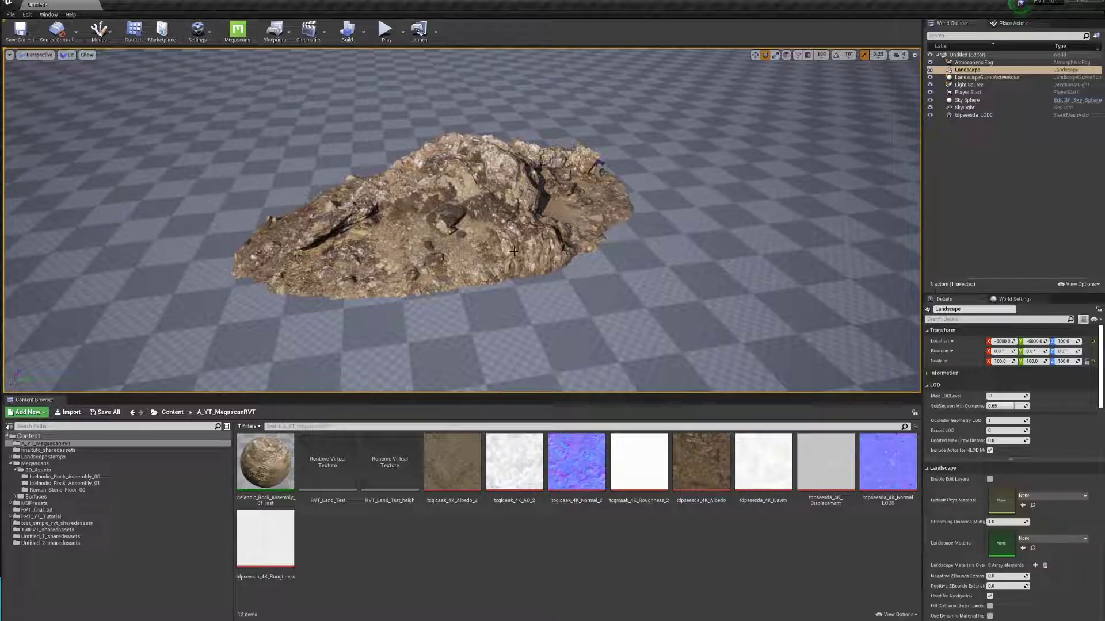
Step: Create a material named Landscape_MS_Master in the A_YT_MegascanRVT folder
right_click(426, 588)
left_click(459, 364)
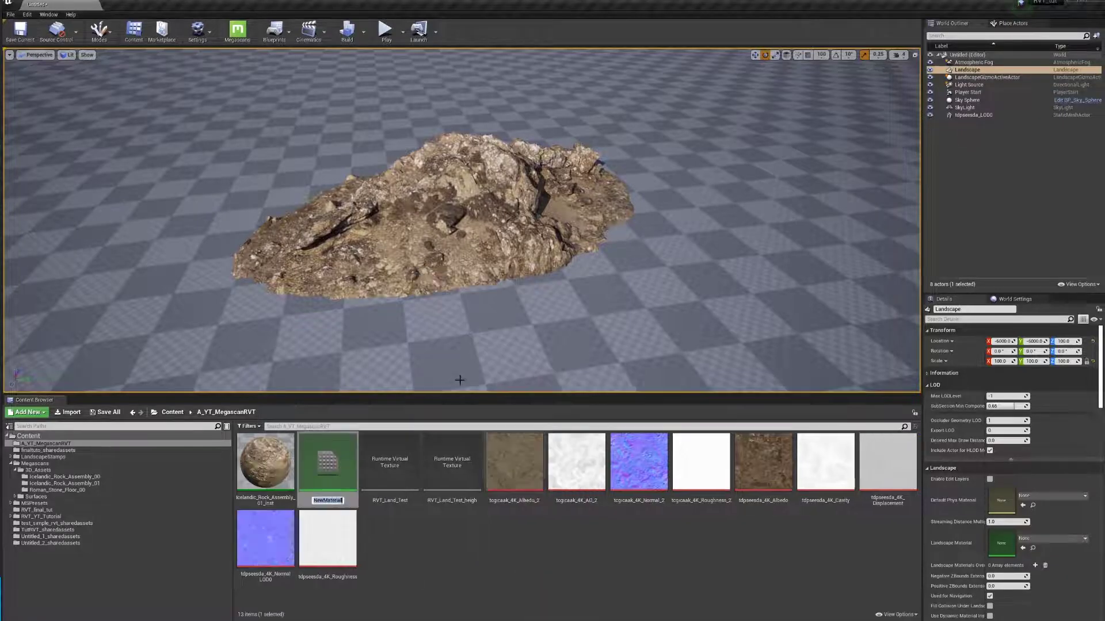
type("Landscap")
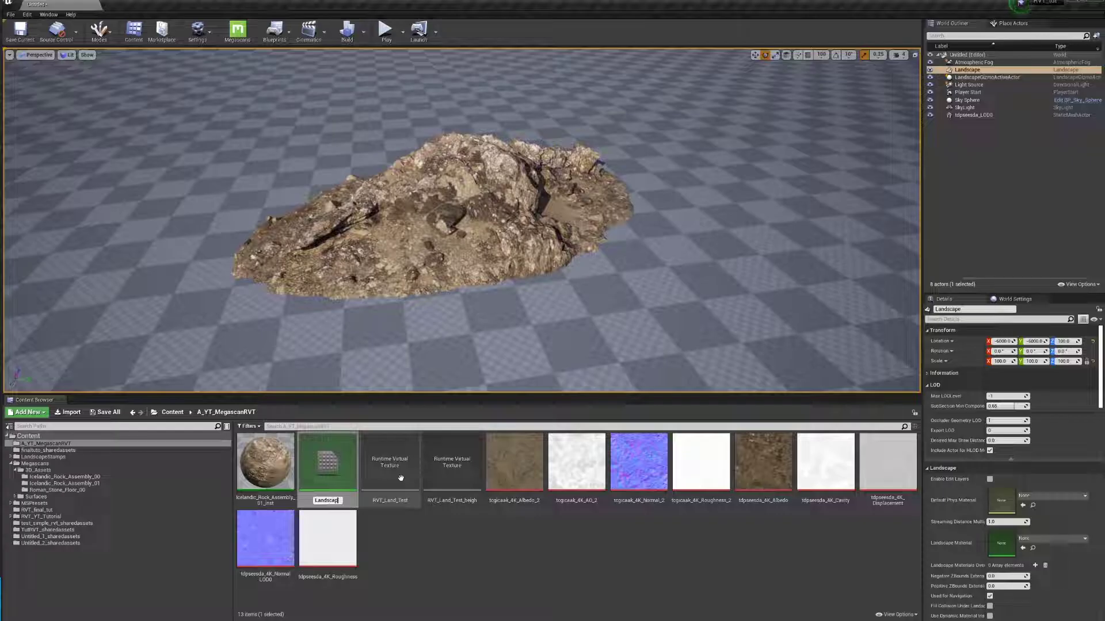
type("e_MS_Master")
key("Return")
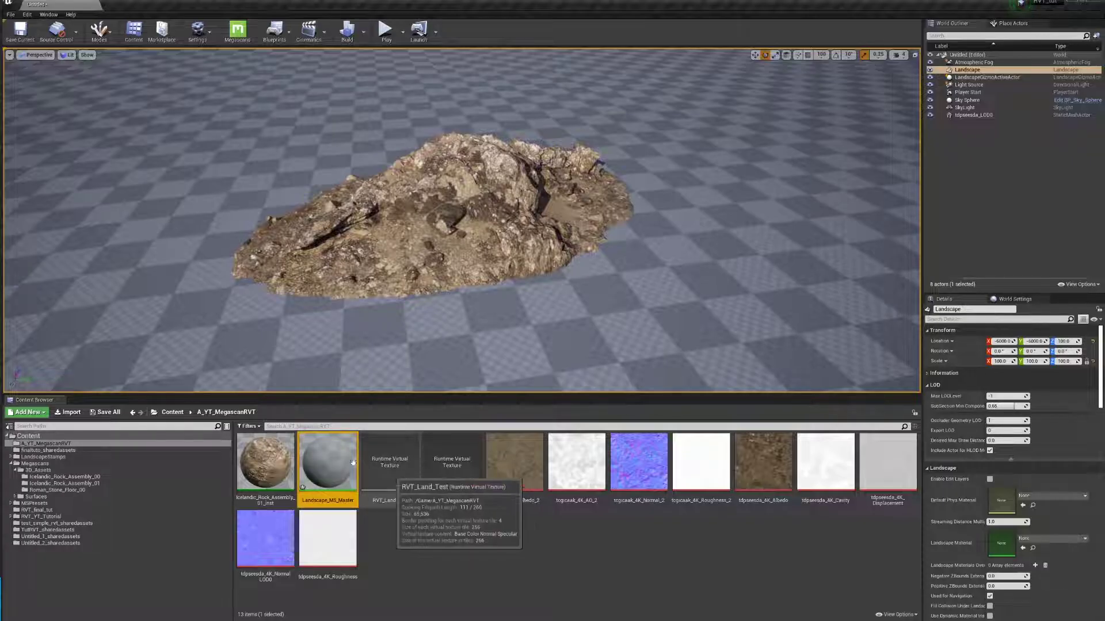
Step: Open the Landscape_MS_Master material, widen its editor window and enable Use Material Attributes
double_click(352, 465)
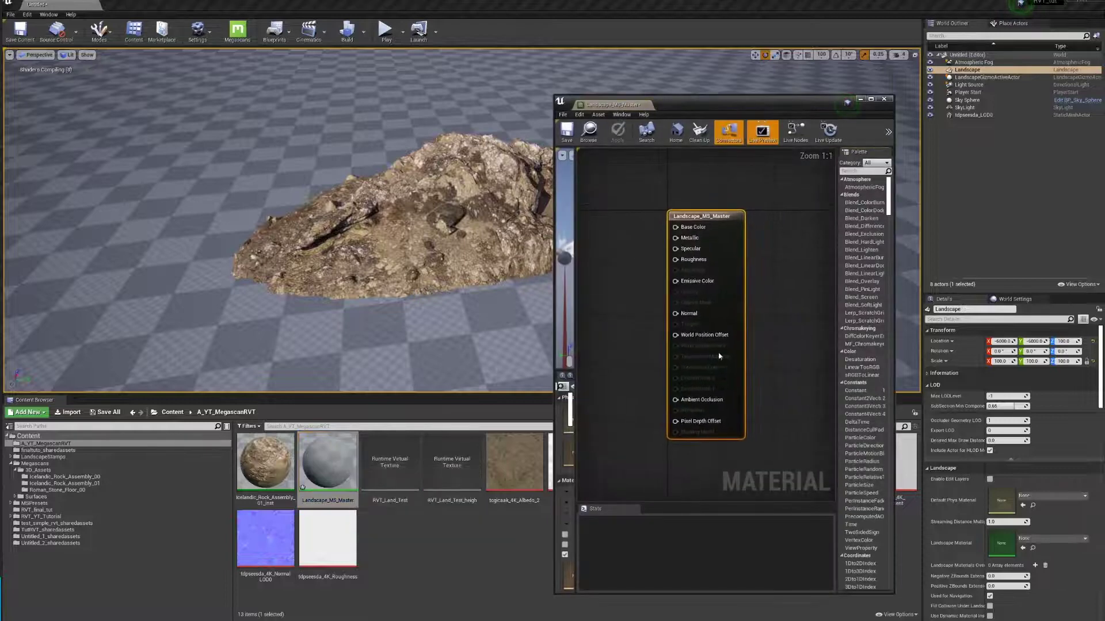
scroll(749, 337, "down", 7)
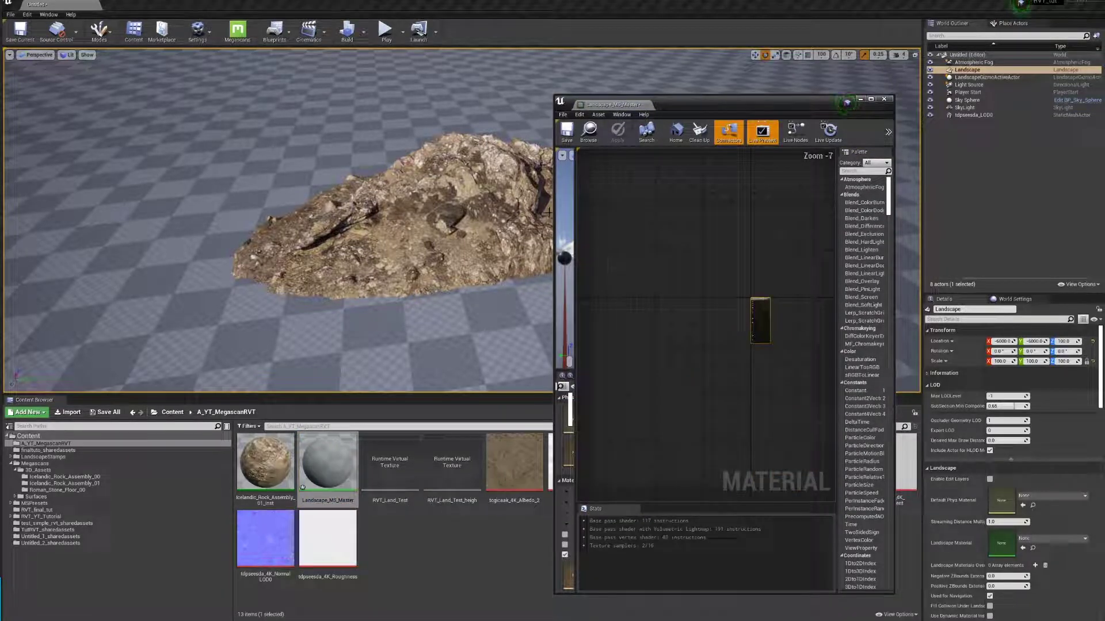
left_click_drag(554, 214, 373, 256)
scroll(712, 339, "up", 7)
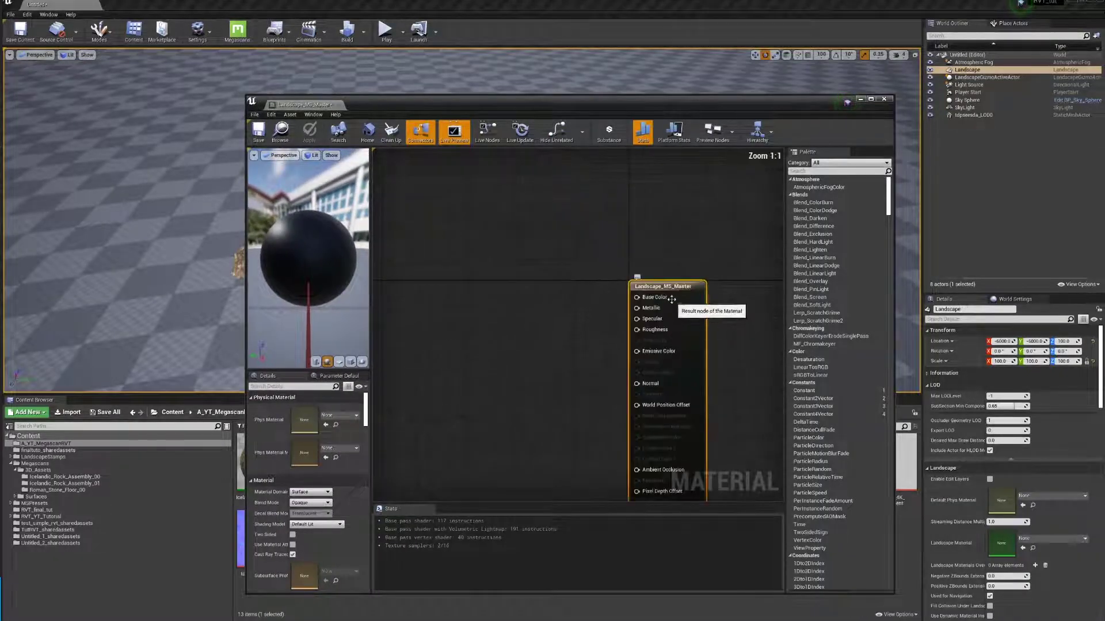
left_click(293, 545)
scroll(599, 338, "down", 3)
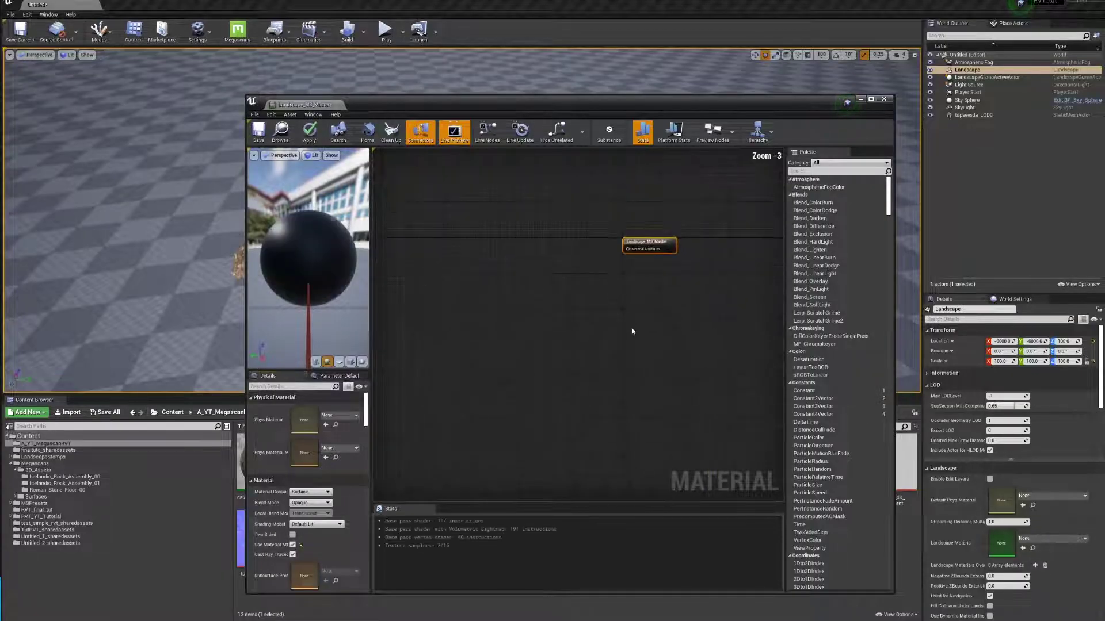
Step: Add a RuntimeVirtualTextureOutput node directly below the Landscape_MS_Master result node
right_click(633, 311)
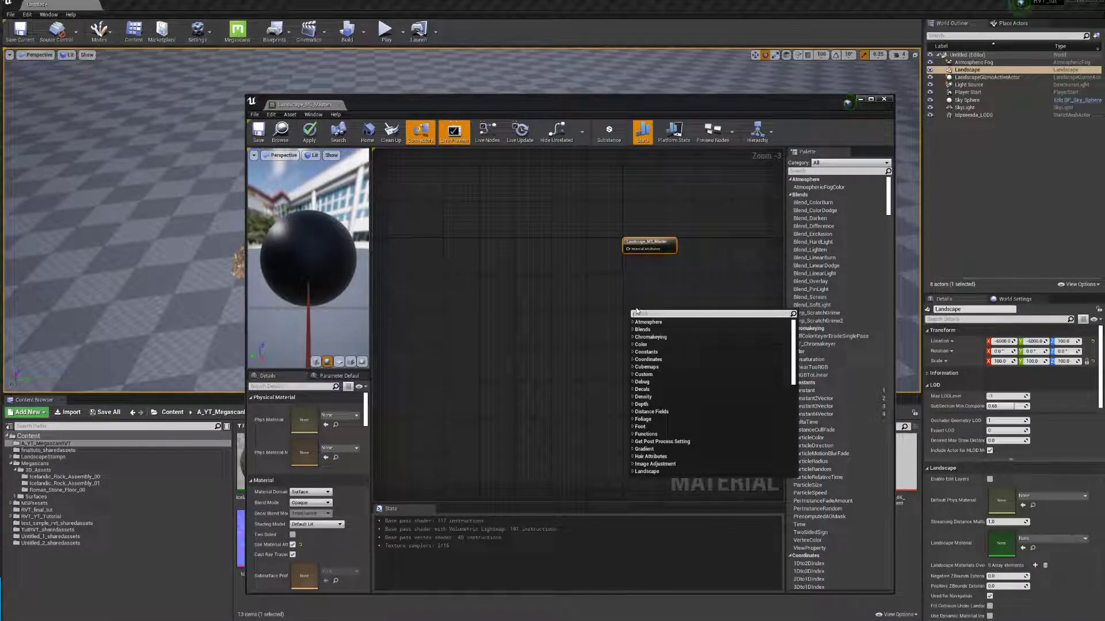
type("runt")
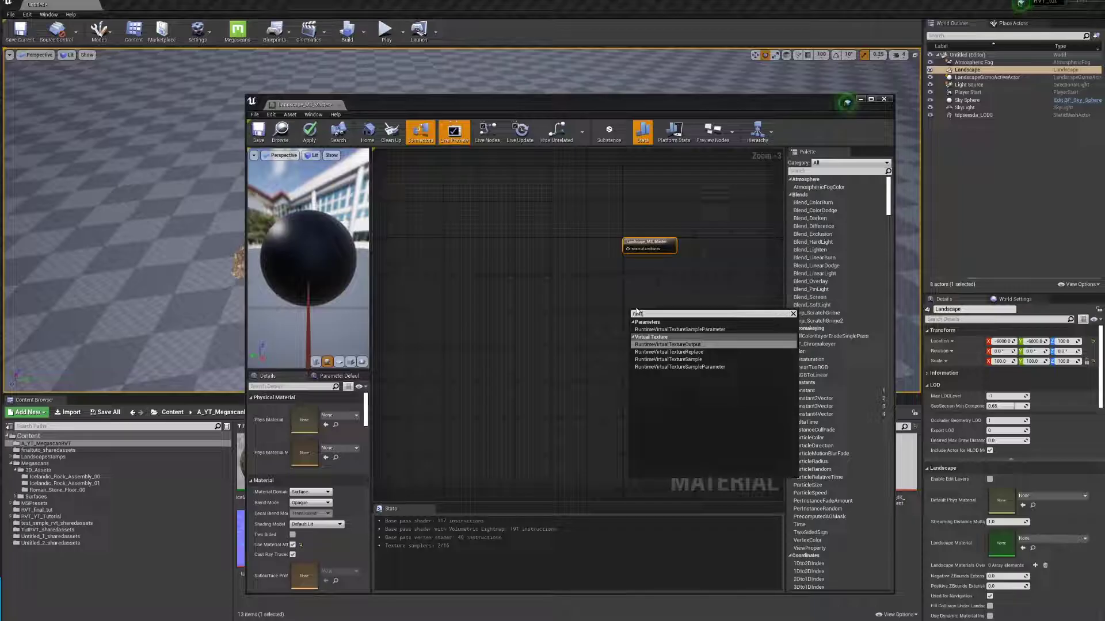
left_click(667, 344)
left_click_drag(664, 317, 658, 274)
Step: Open the Icelandic_Stony_Ground_2x2_M_00 material instance from the Megascans Surfaces folder
left_click_drag(543, 105, 572, 90)
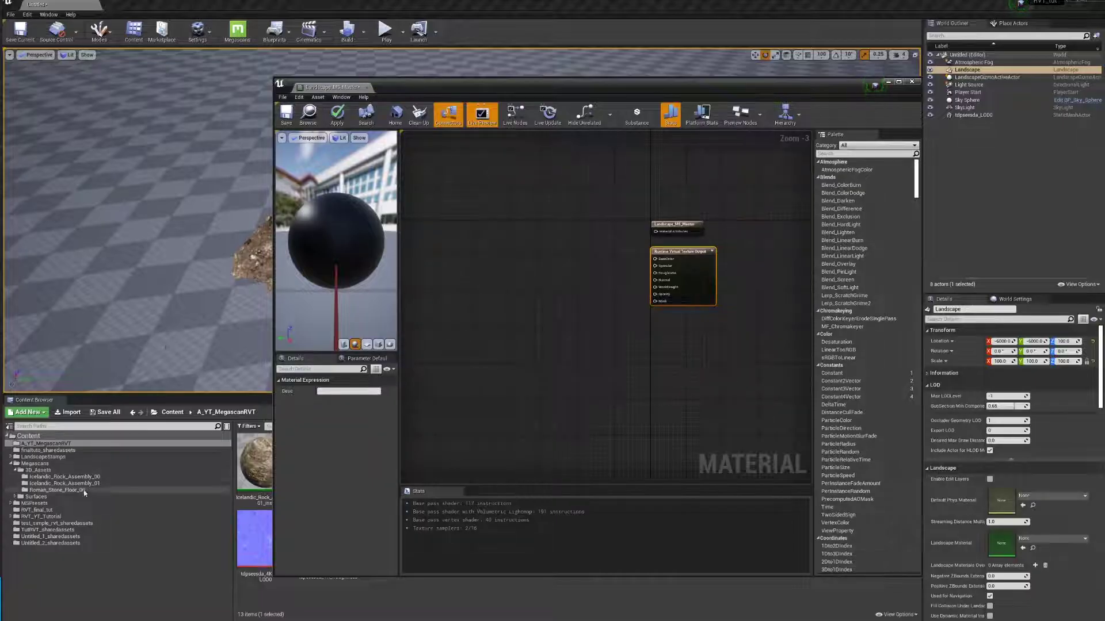
left_click(36, 464)
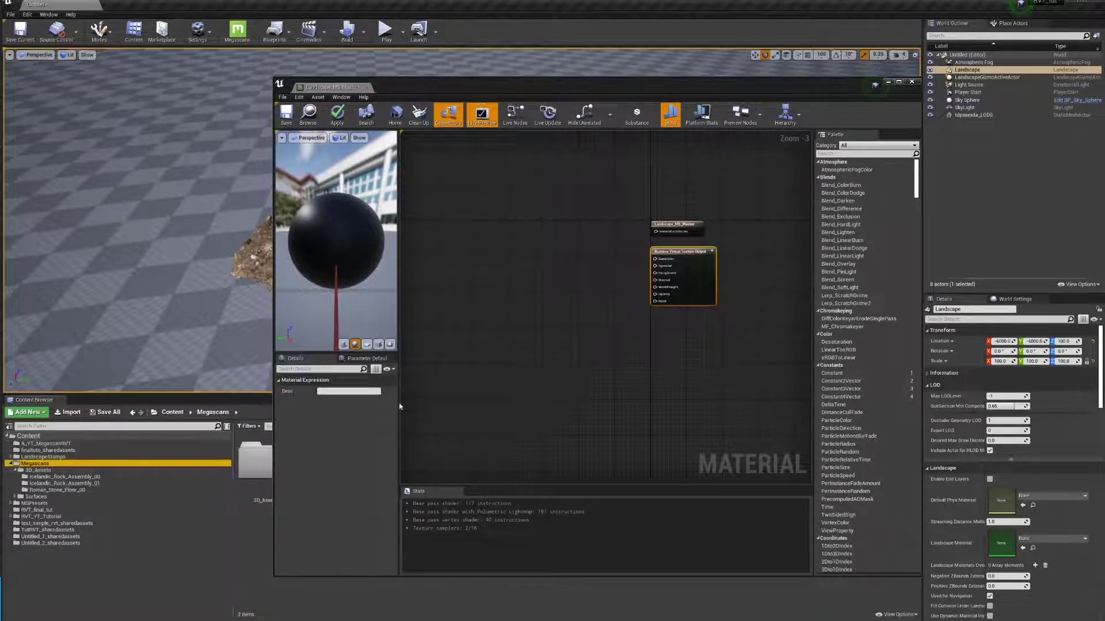
left_click(887, 81)
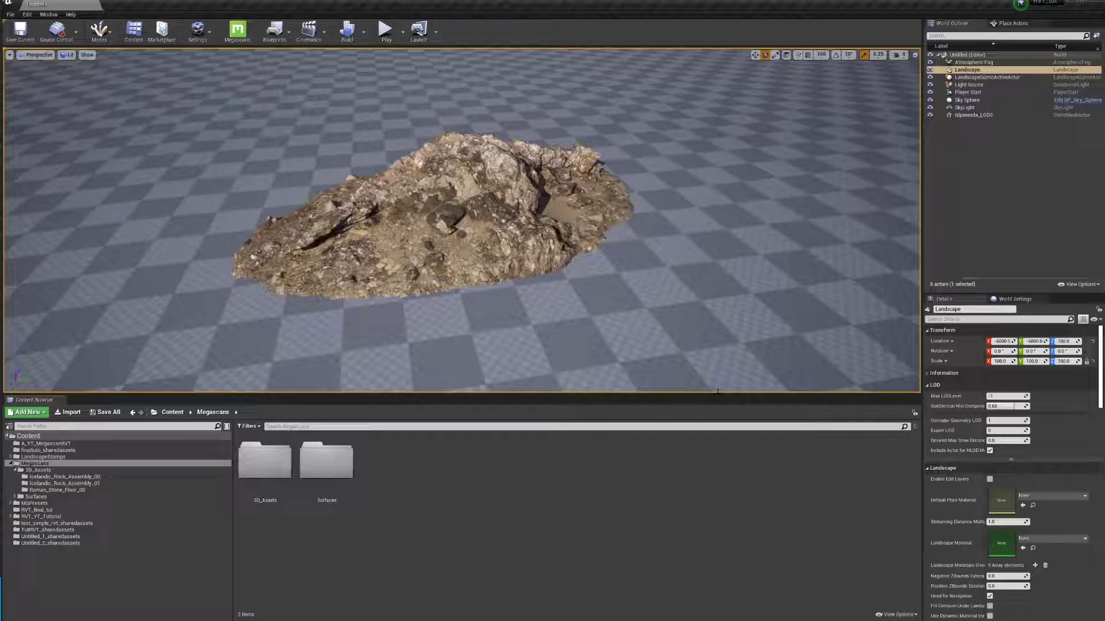
double_click(348, 497)
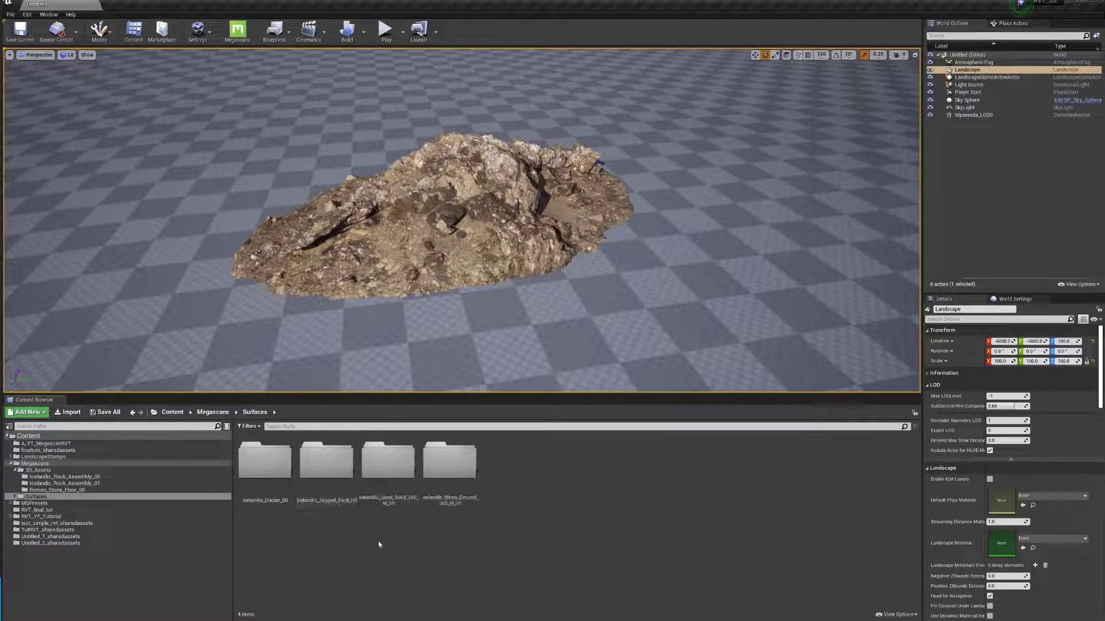
double_click(449, 463)
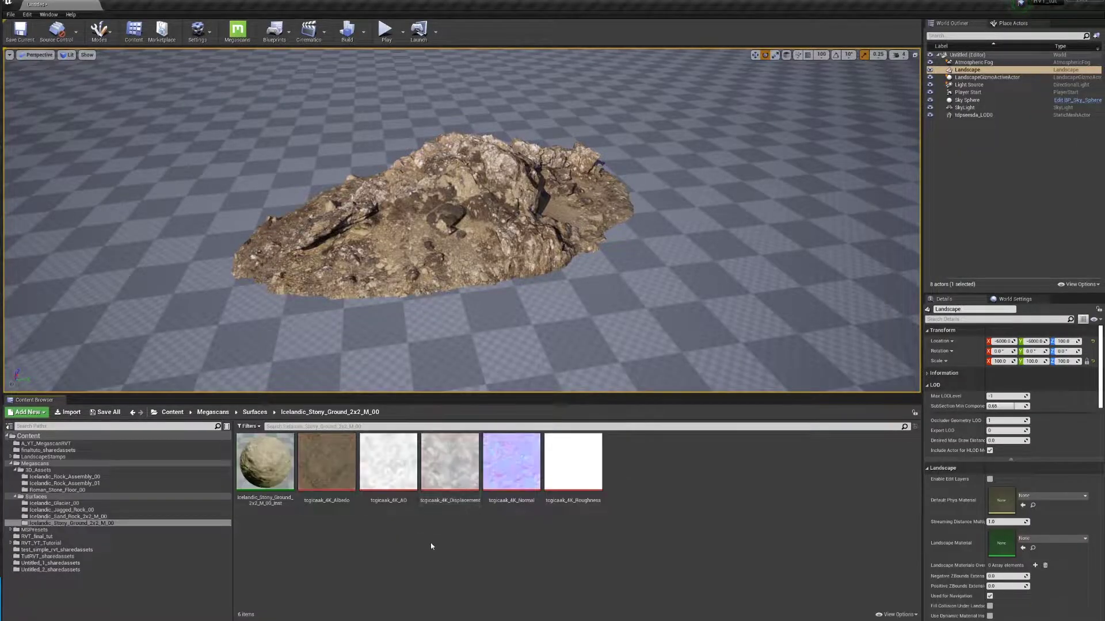
double_click(278, 465)
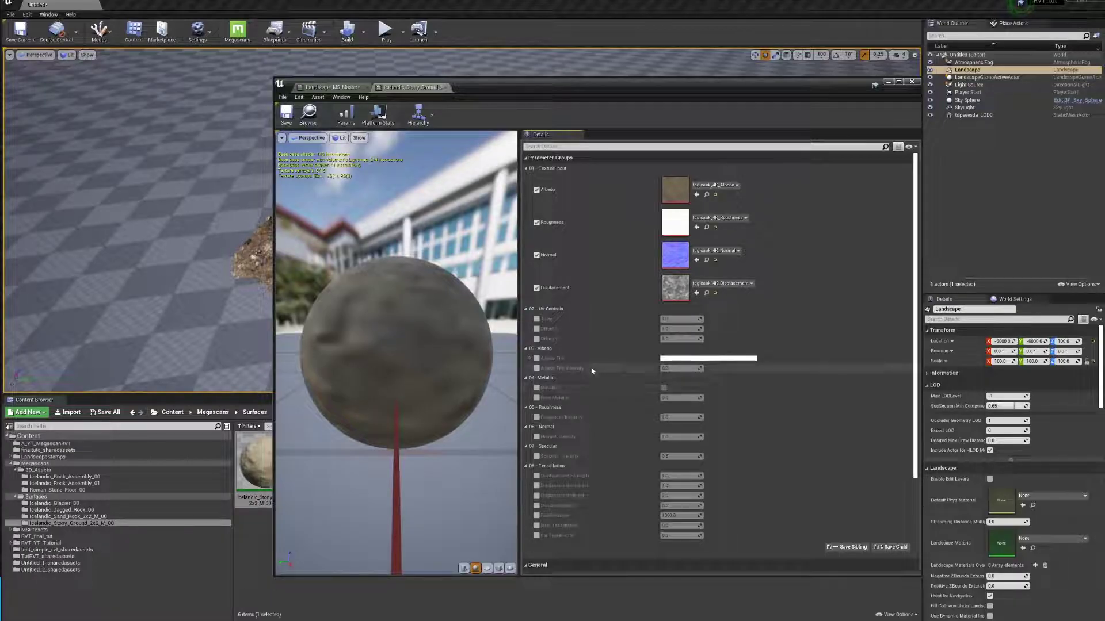
Step: Look through the instance's parameters and locate its parent material in the project content
scroll(589, 365, "down", 2)
scroll(589, 364, "up", 2)
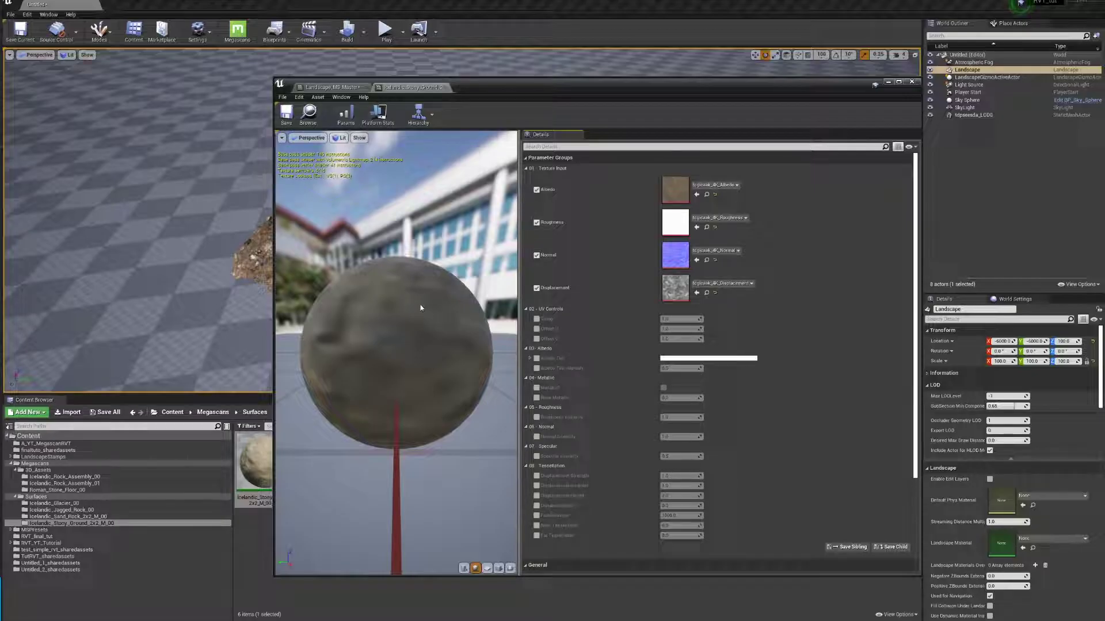
scroll(644, 397, "down", 5)
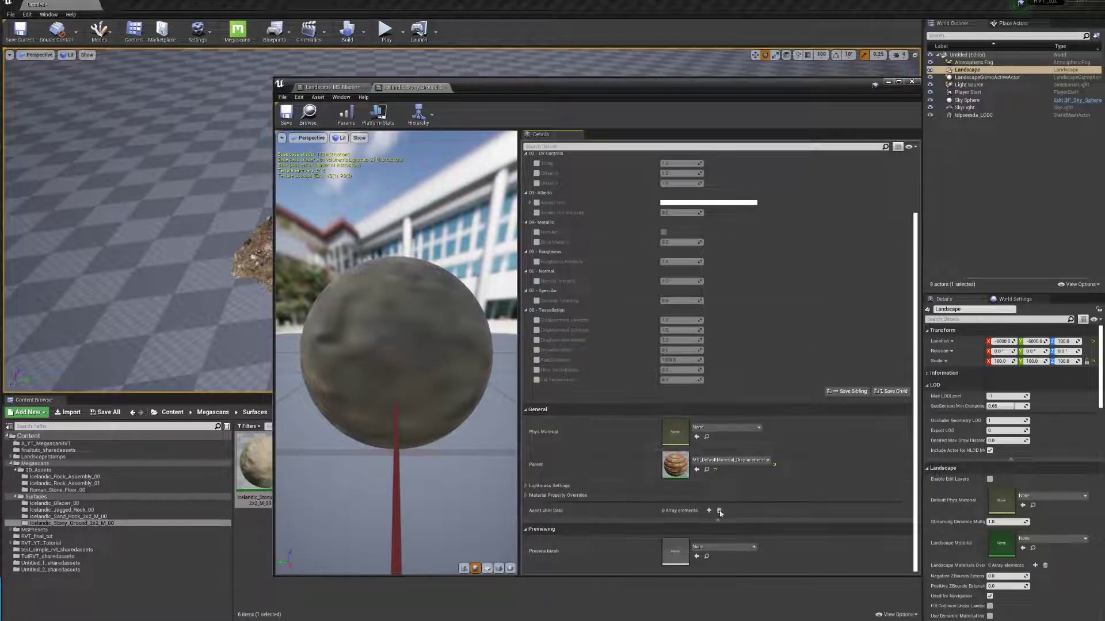
left_click(706, 470)
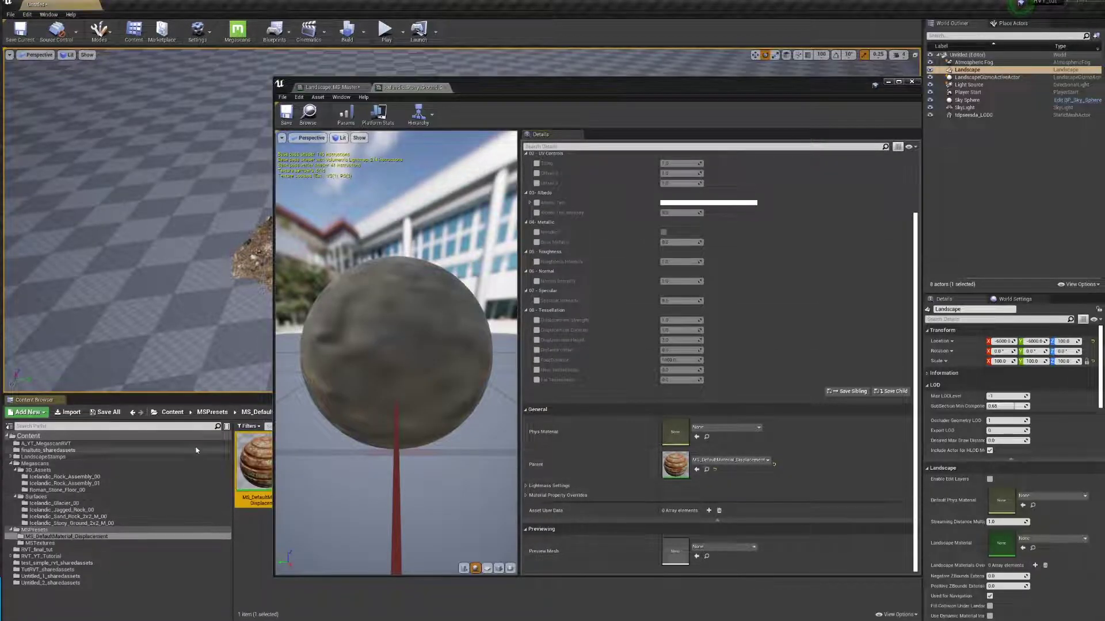
Step: Close the material instance and open the parent MS_DefaultMaterial_Displacement with its whole node graph in view
left_click_drag(764, 101, 823, 92)
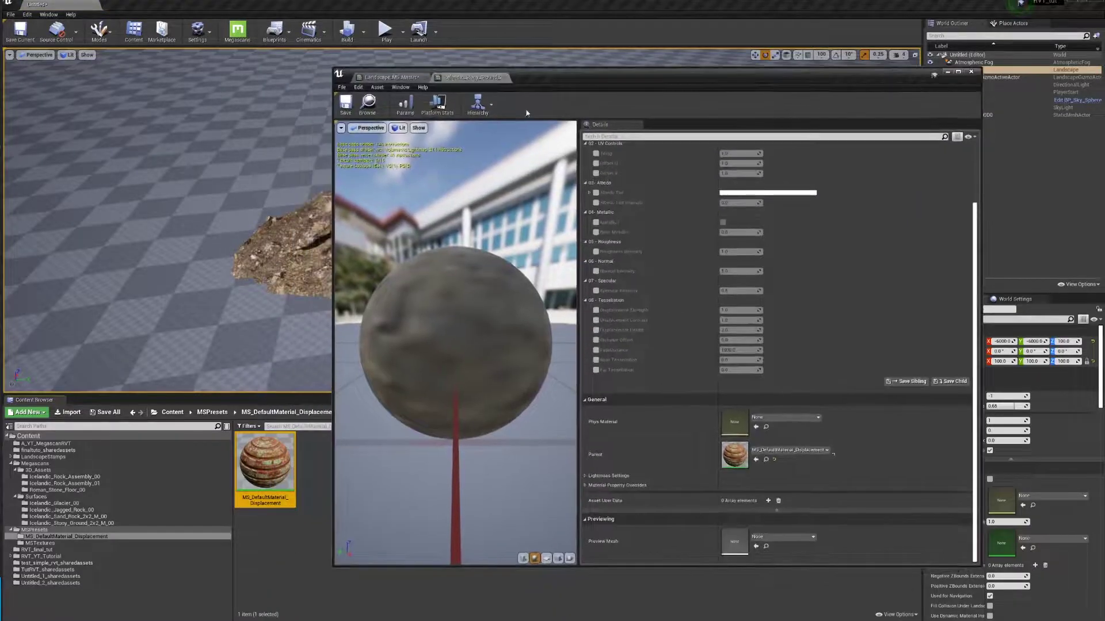
left_click(499, 77)
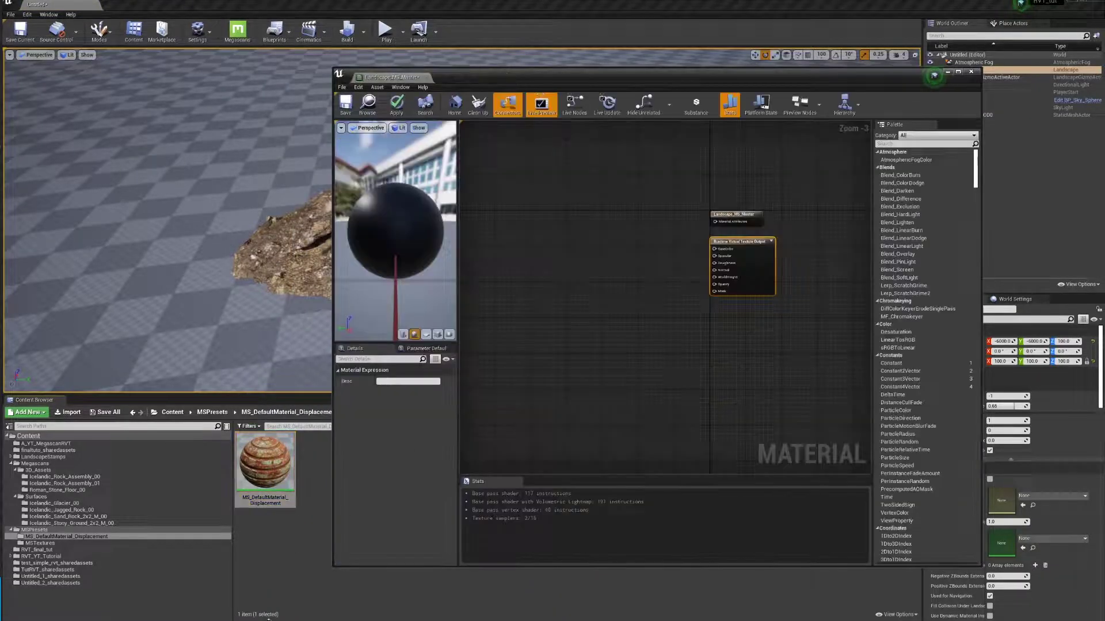
double_click(271, 469)
scroll(719, 269, "down", 10)
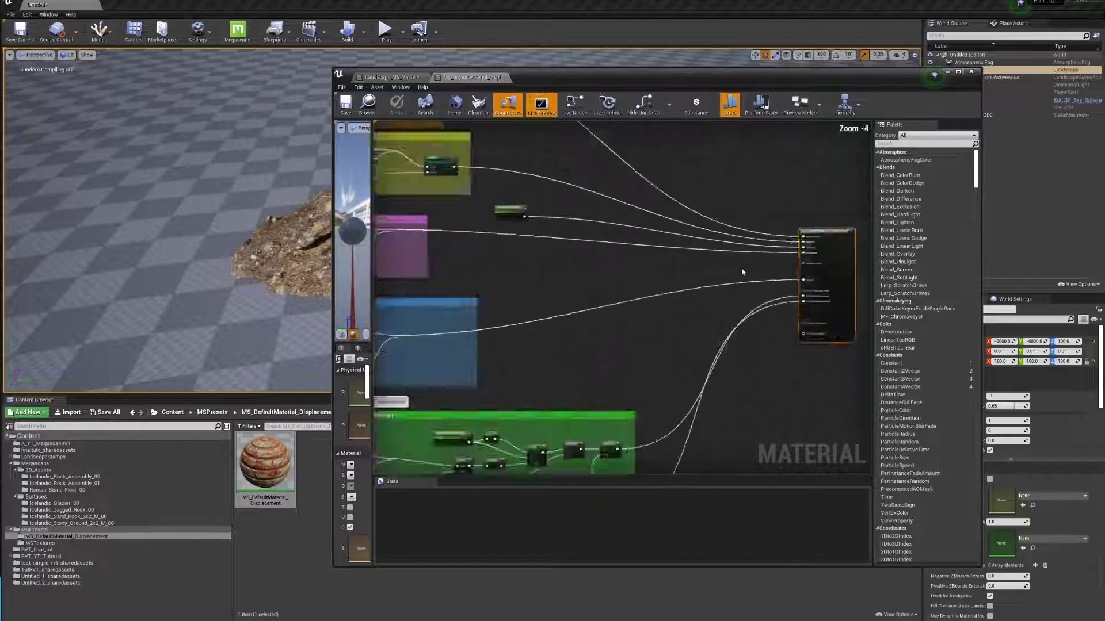
right_click_drag(531, 248, 567, 291)
right_click(567, 291)
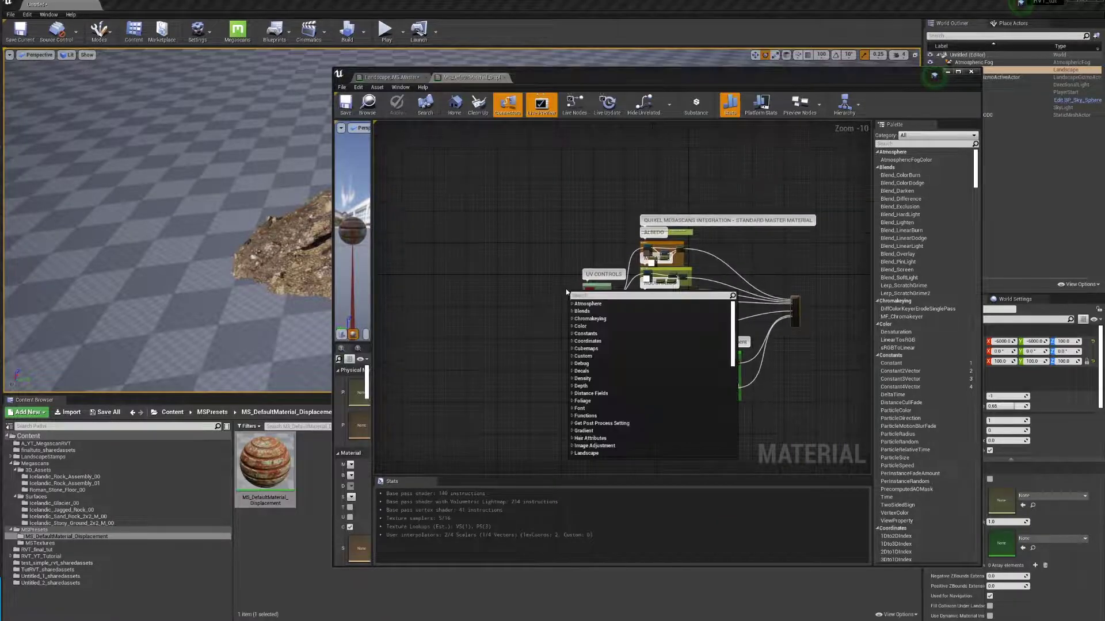
left_click(510, 363)
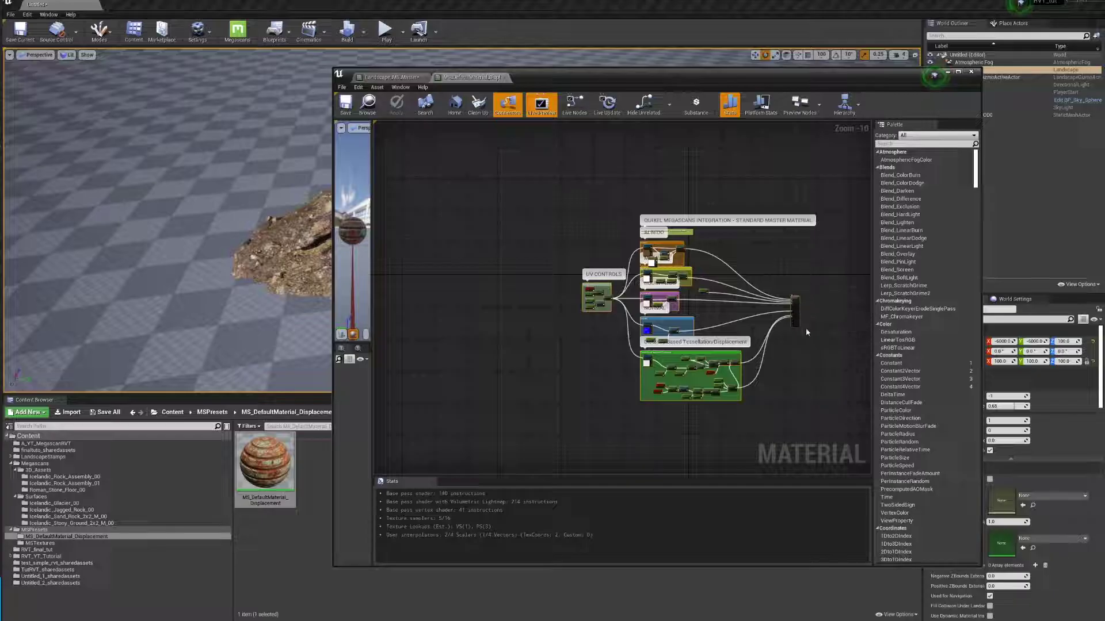
Step: Copy the node network of MS_DefaultMaterial_Displacement, without its result node, into the Landscape_MS_Master graph
left_click(396, 77)
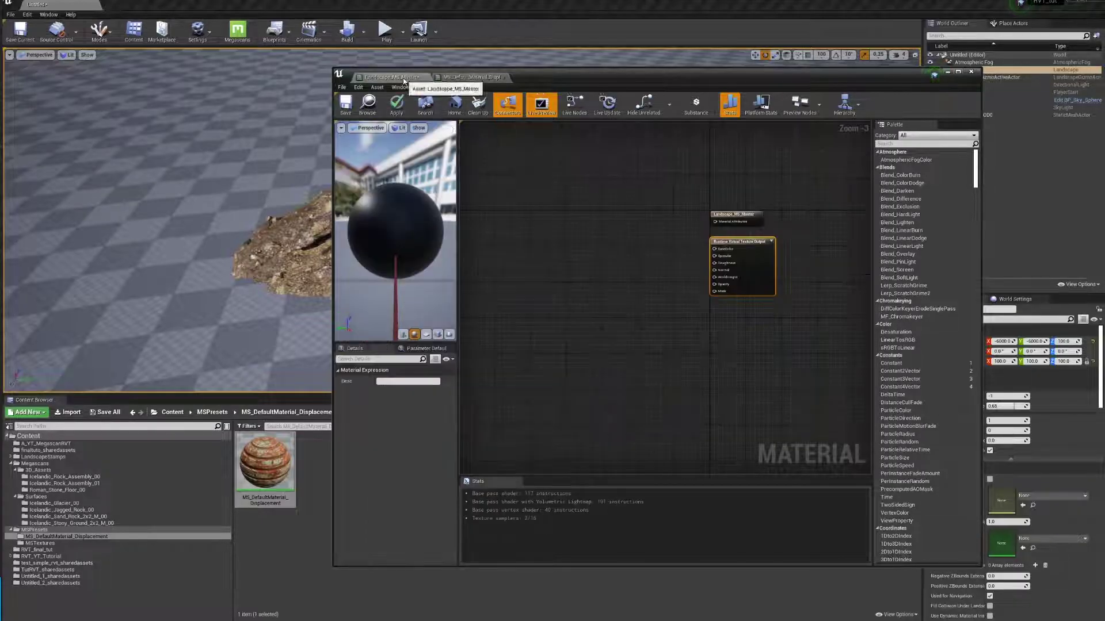
scroll(695, 330, "down", 6)
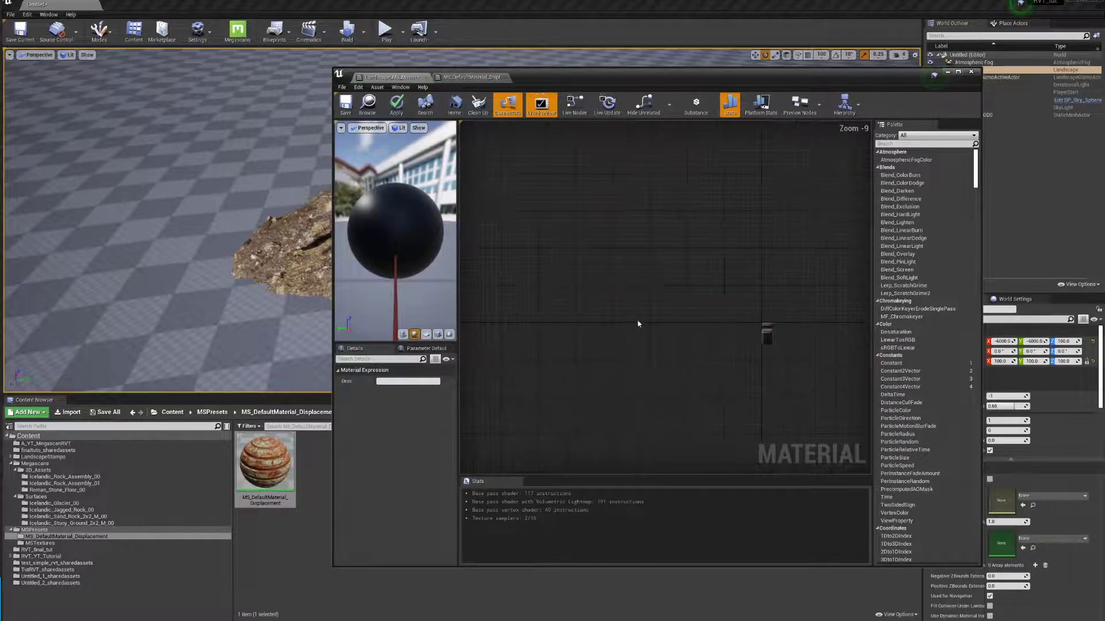
key("Home")
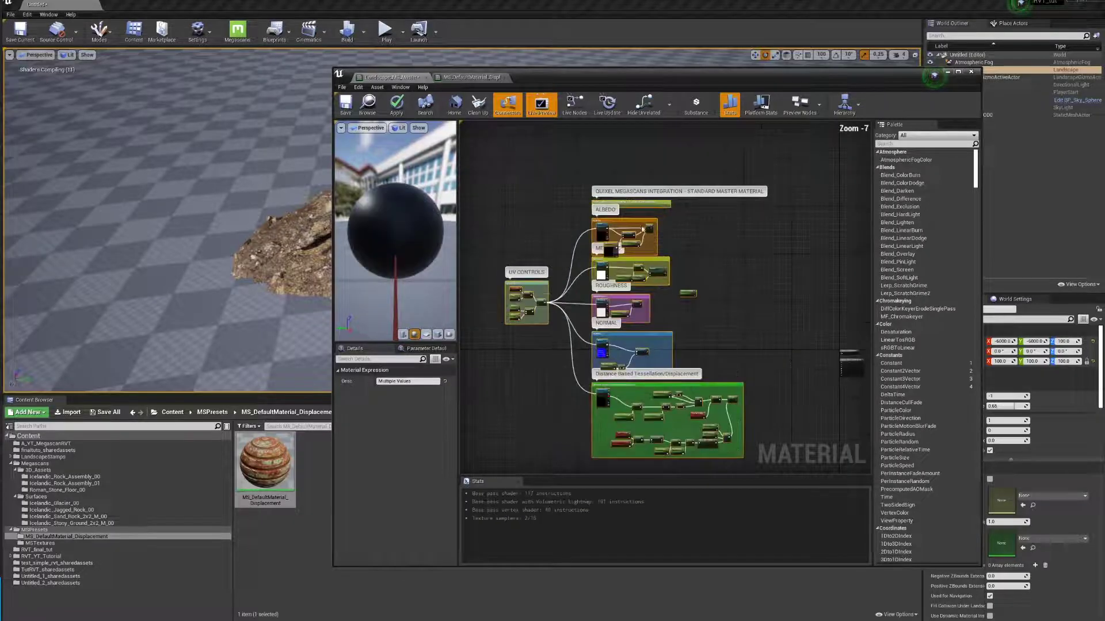
left_click_drag(639, 229, 650, 304)
left_click(707, 325)
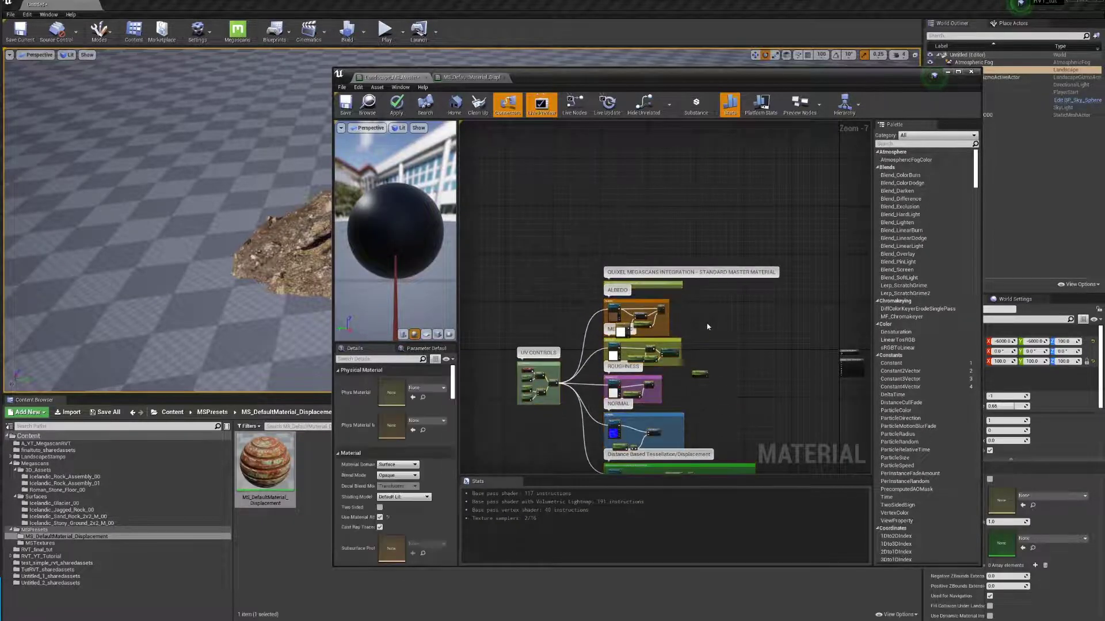
Step: Delete the "QUIXEL MEGASCANS INTEGRATION - STANDARD MASTER MATERIAL" comment box above the Albedo group
scroll(623, 266, "up", 5)
left_click_drag(502, 247, 815, 355)
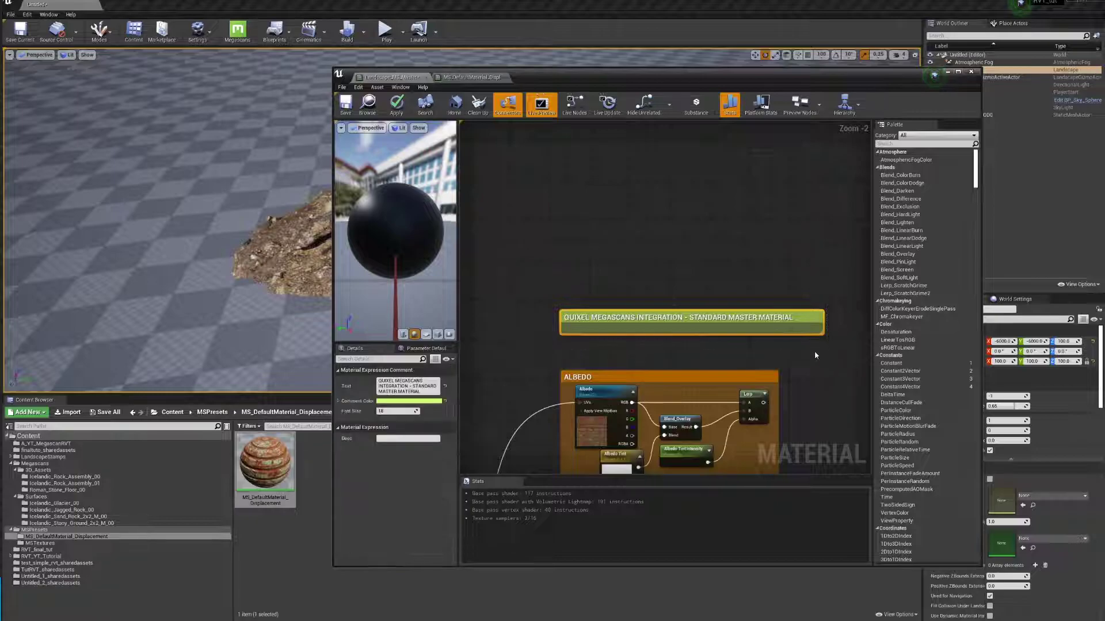
left_click(801, 355)
scroll(691, 307, "down", 5)
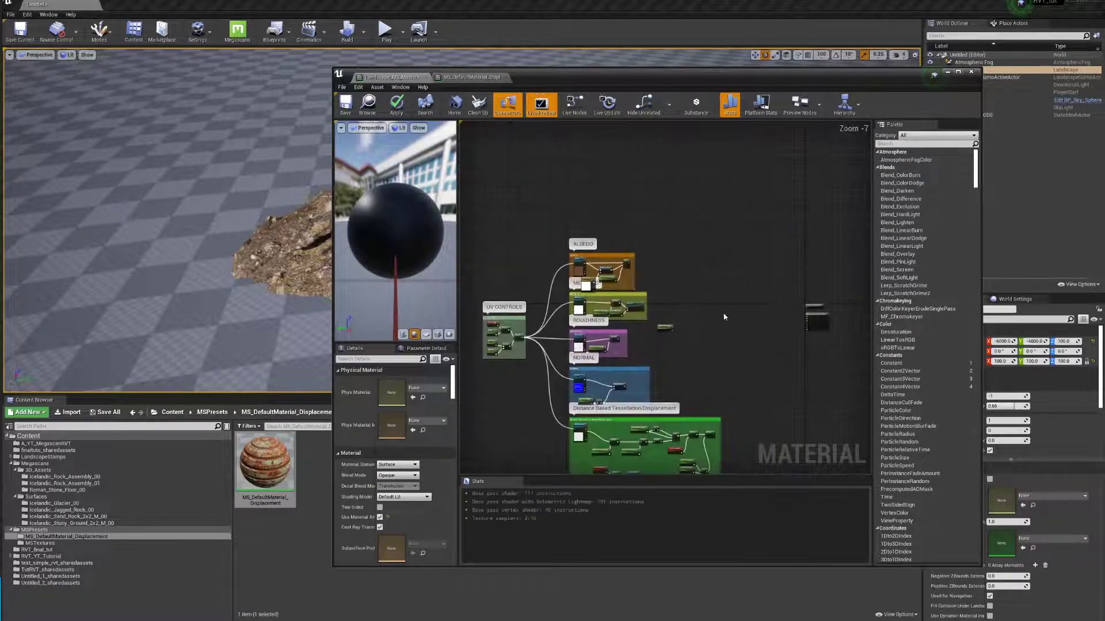
Step: Add a SetMaterialAttributes node in the empty space beside the Albedo group
scroll(650, 225, "up", 3)
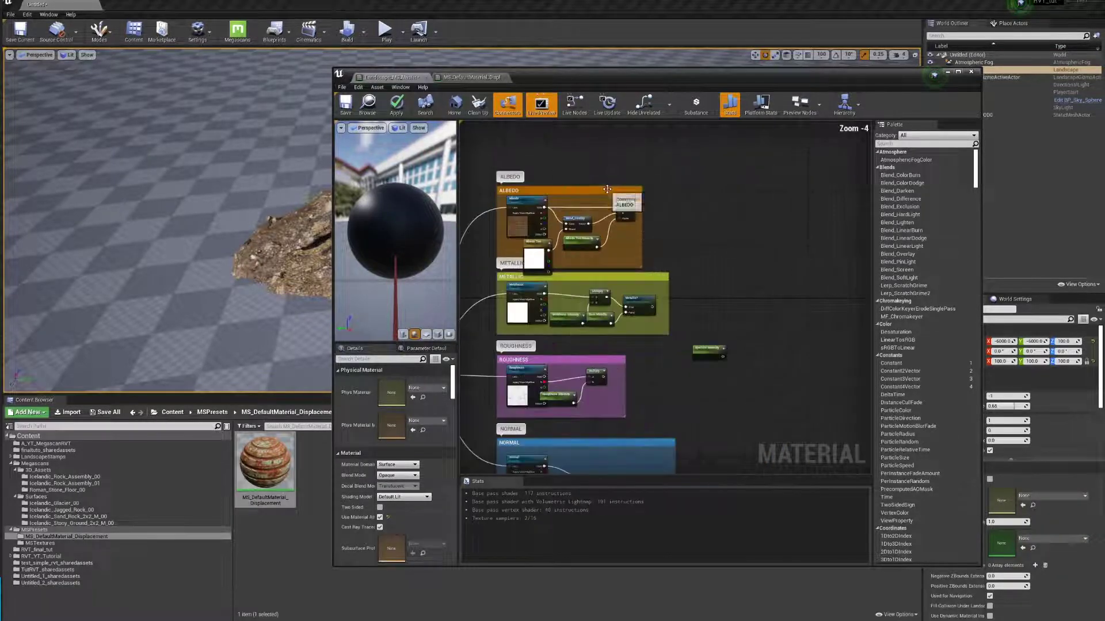
scroll(717, 187, "up", 2)
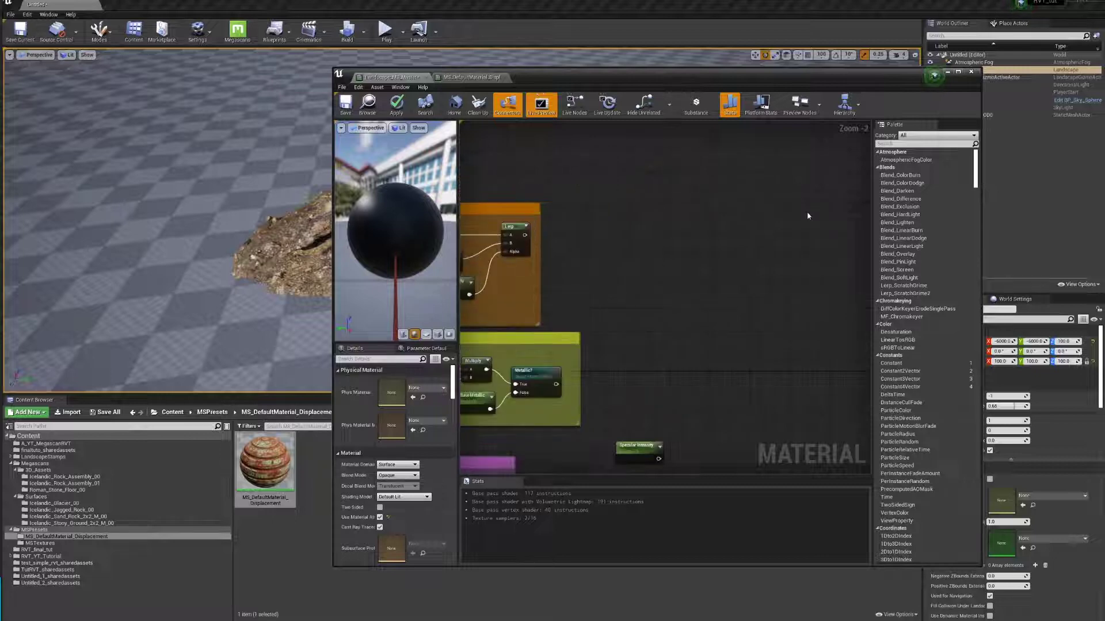
right_click(662, 232)
type("set")
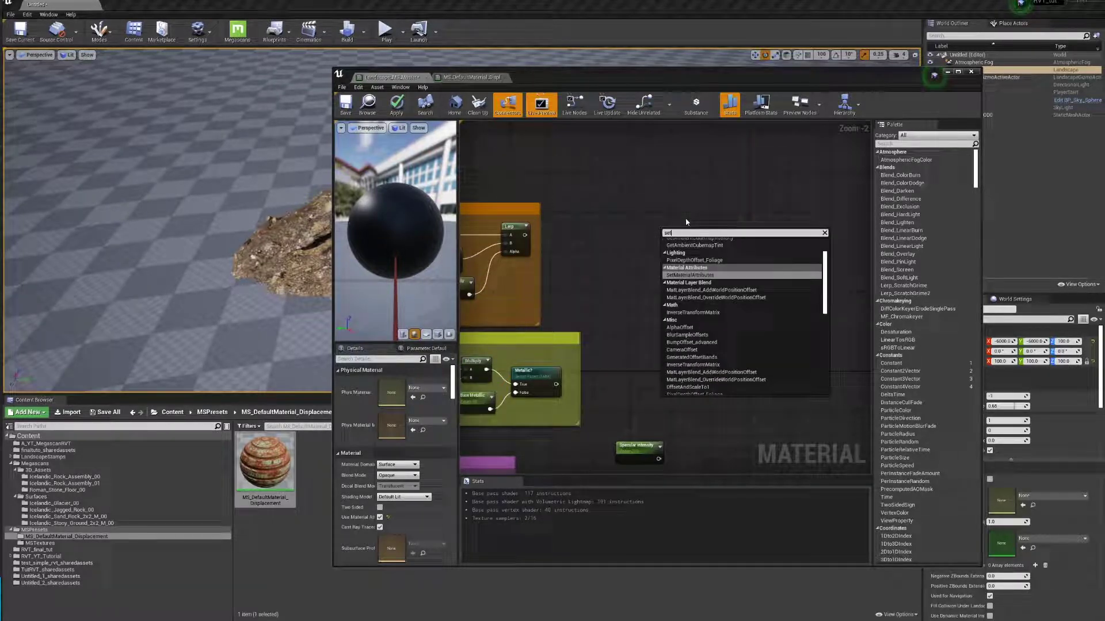
left_click(703, 277)
right_click_drag(654, 261, 680, 252)
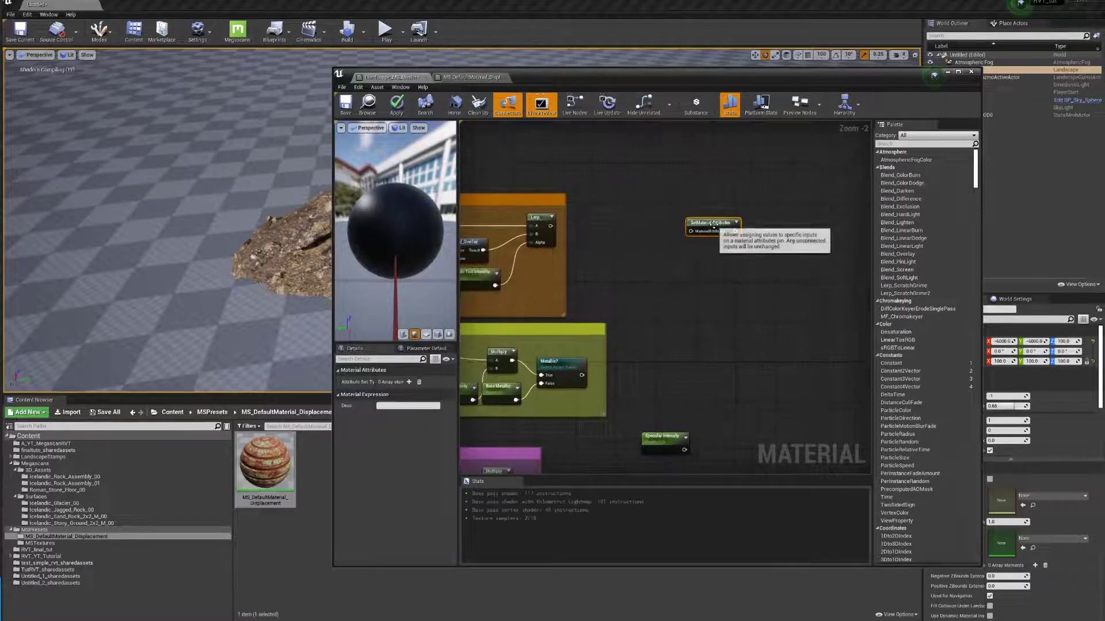
Step: Add BaseColor, Metallic, Specular and Roughness inputs to the SetMaterialAttributes node
left_click(409, 382)
left_click(410, 382)
left_click(409, 382)
left_click(409, 382)
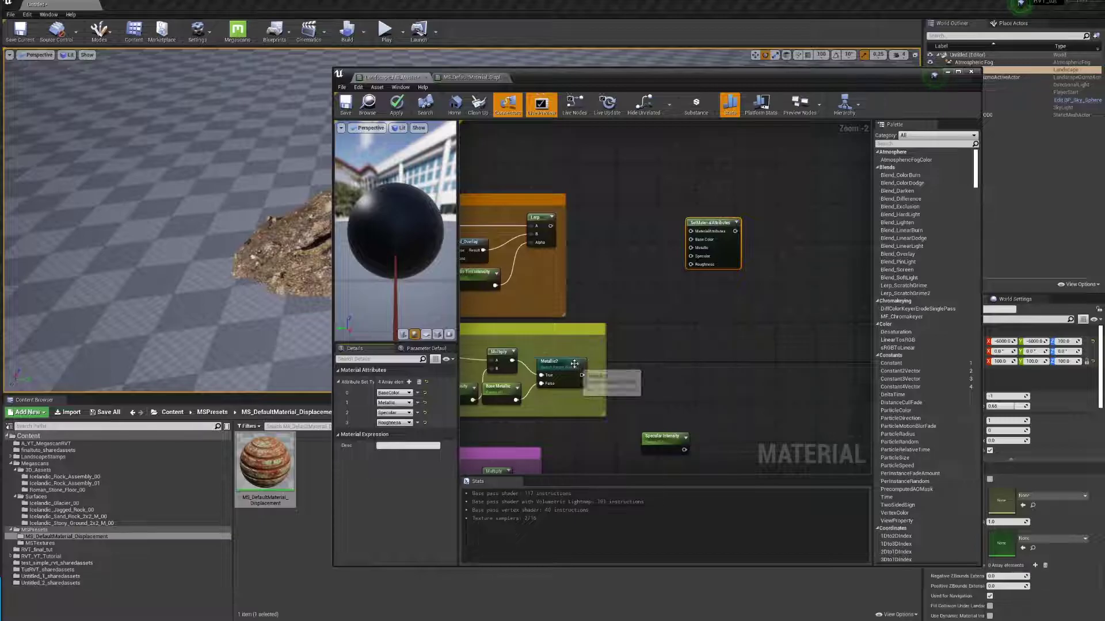
right_click_drag(698, 333, 525, 298)
right_click_drag(771, 354, 707, 294)
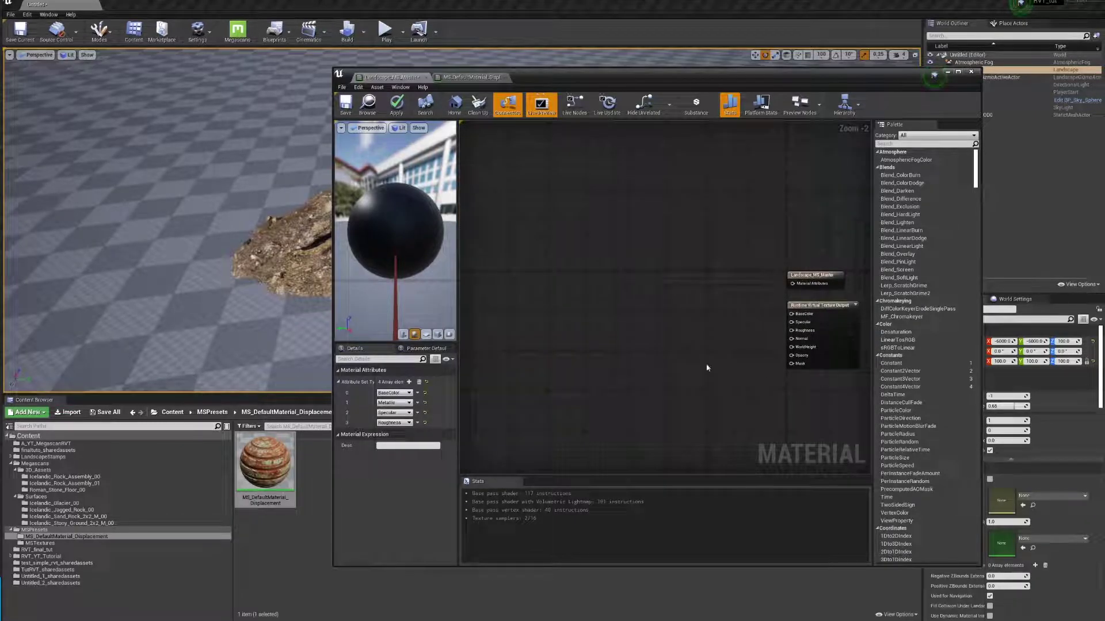
Step: Change the SetMaterialAttributes node's second attribute to Roughness and its fourth to Normal
right_click_drag(616, 360, 759, 347)
right_click_drag(538, 321, 702, 328)
right_click_drag(543, 241, 631, 289)
right_click_drag(506, 312, 556, 360)
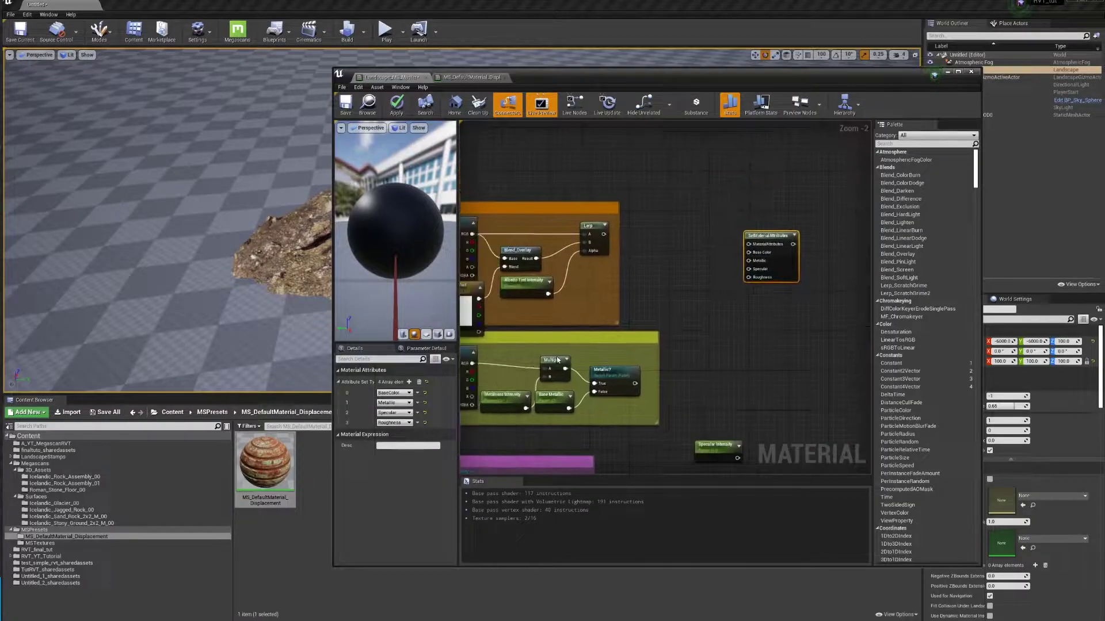
left_click(394, 402)
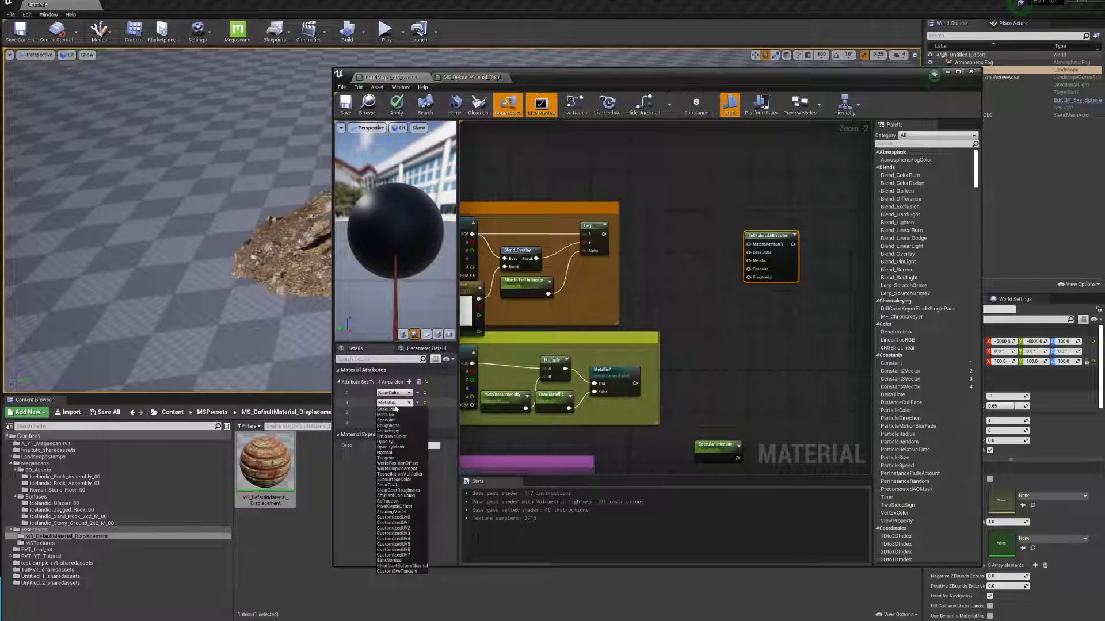
left_click(403, 425)
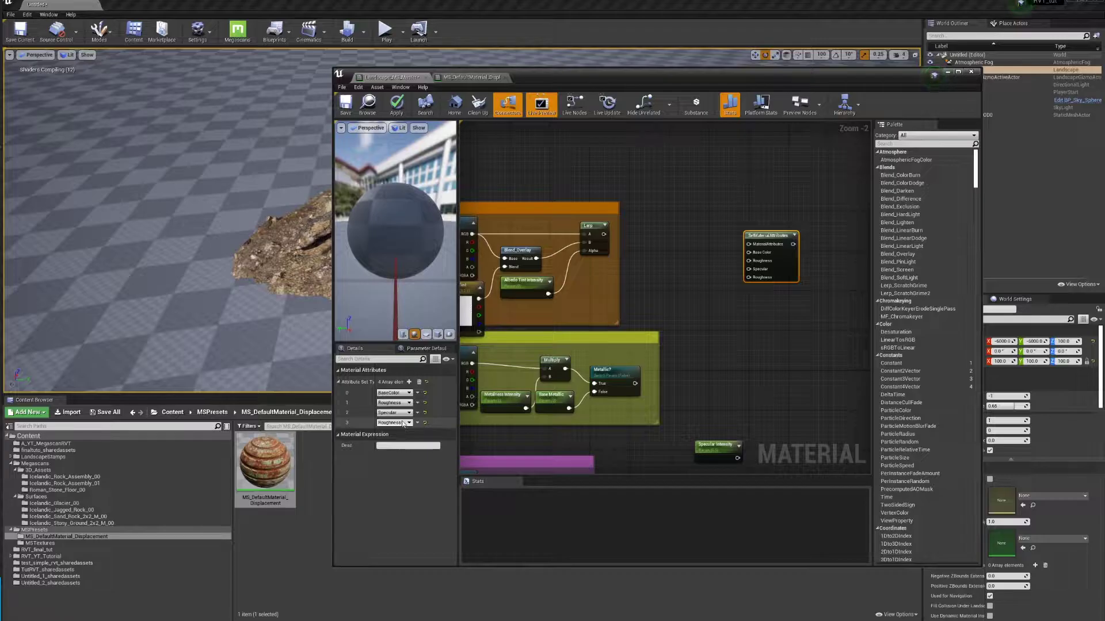
left_click(403, 424)
left_click(402, 489)
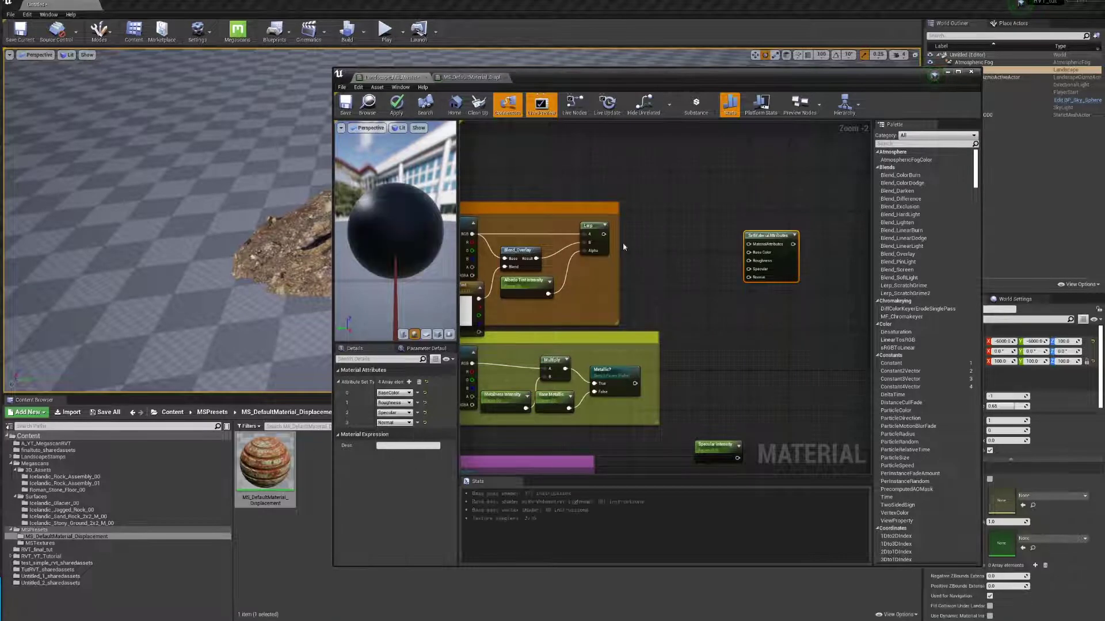
Step: Connect the Albedo Lerp to Base Color, Specular Intensity to Specular, and the Roughness Multiply to Roughness on the SetMaterialAttributes node
left_click_drag(603, 234, 749, 252)
right_click_drag(714, 338, 744, 245)
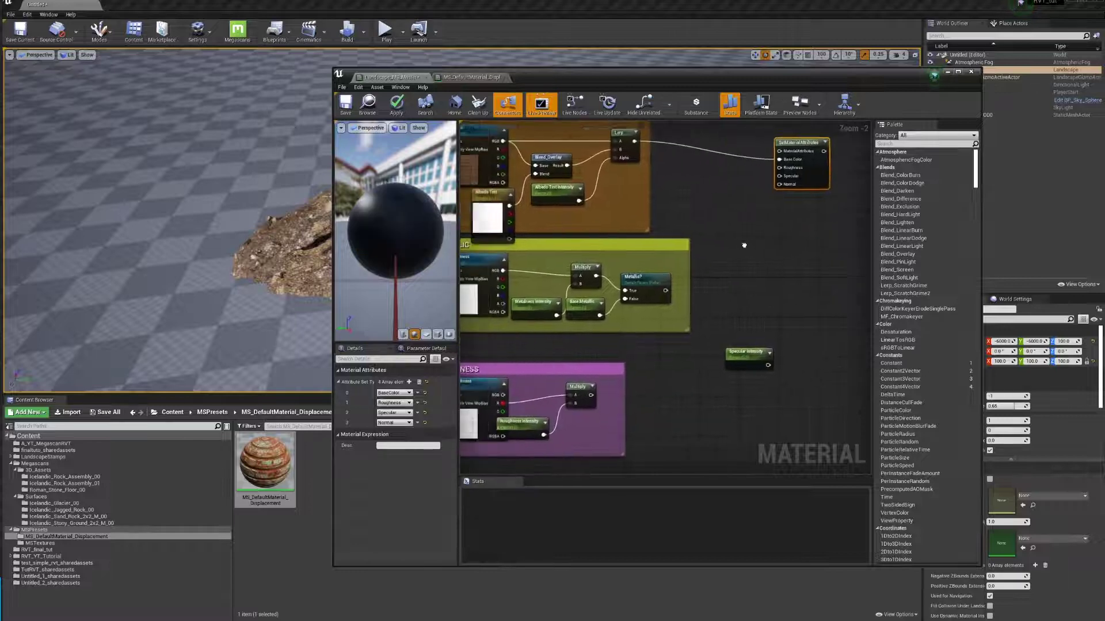
left_click_drag(759, 359, 788, 177)
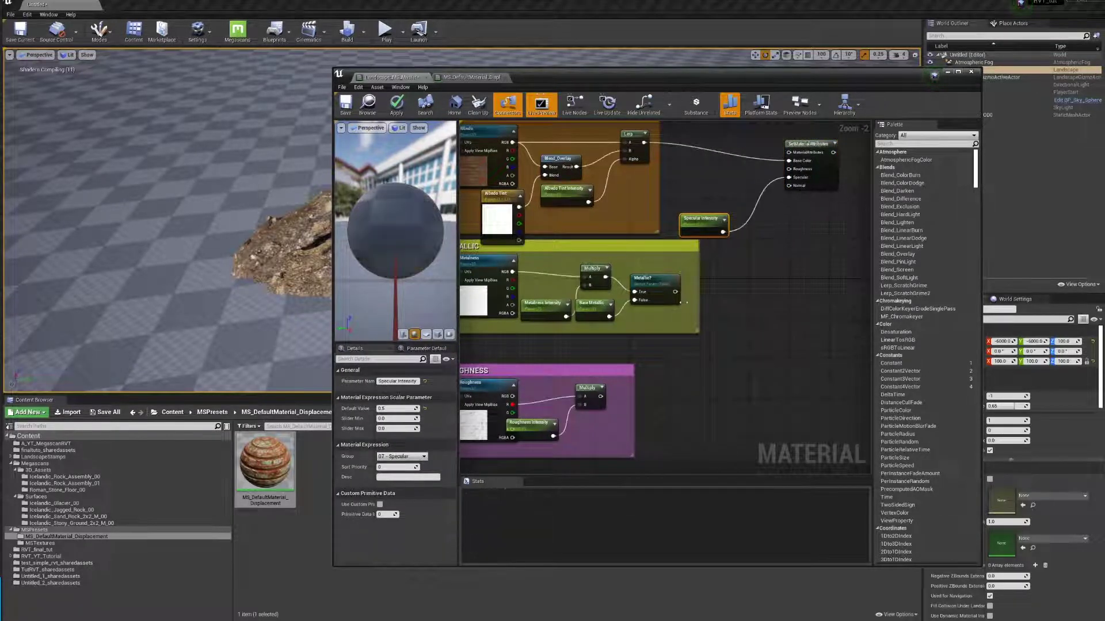
left_click_drag(600, 396, 788, 172)
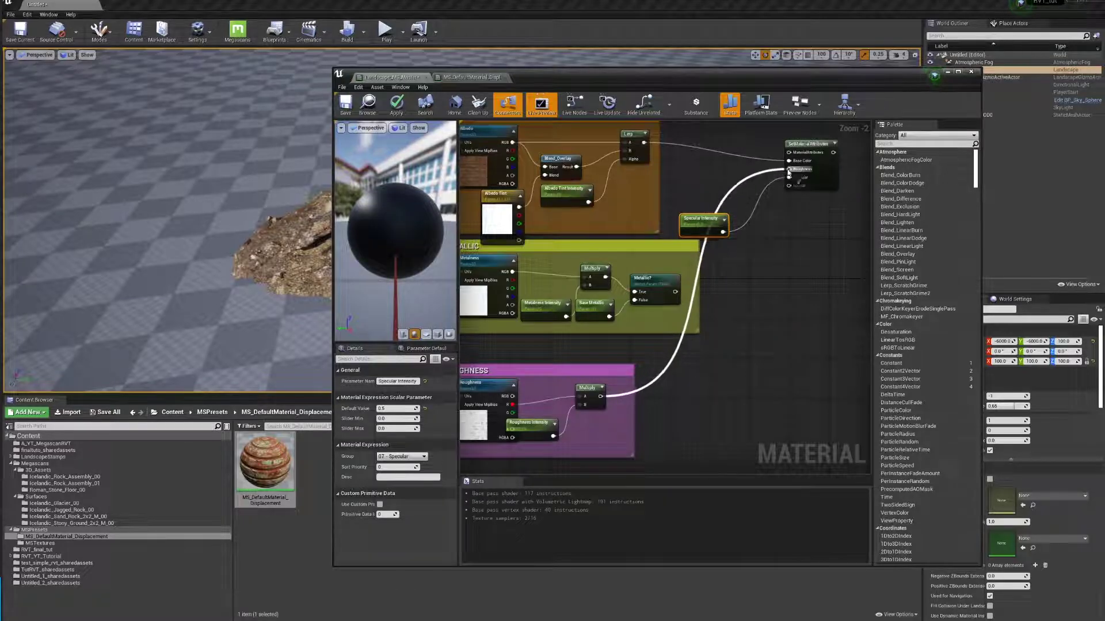
Step: Move the SetMaterialAttributes node down beside the Roughness group and connect the Normal group's final output to its Normal input
right_click_drag(609, 435, 661, 297)
scroll(666, 283, "down", 2)
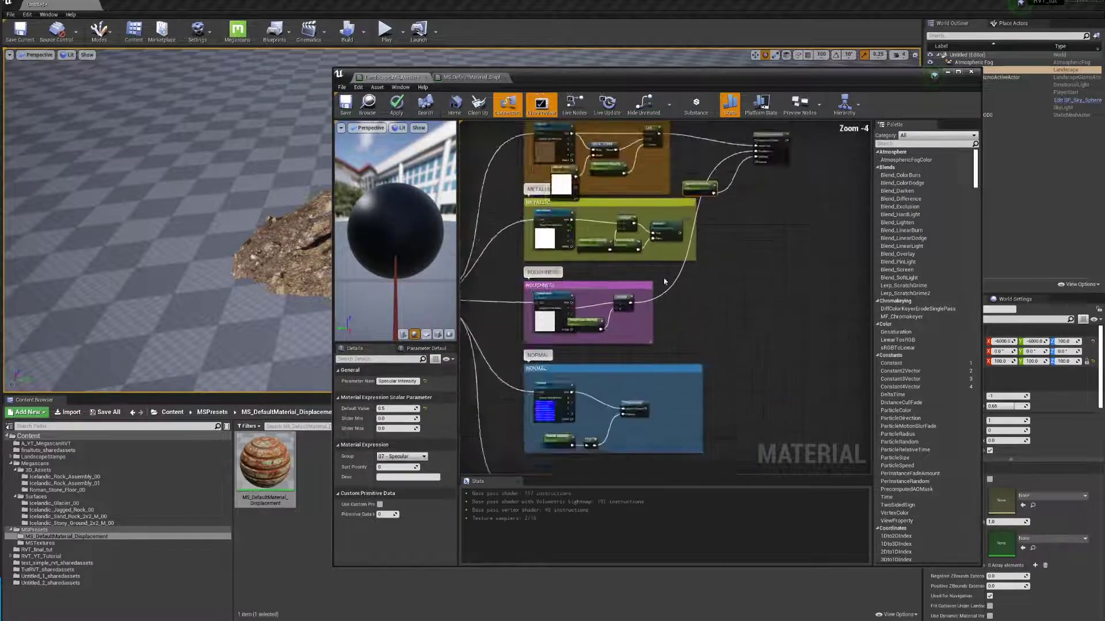
scroll(664, 281, "down", 1)
left_click(743, 189)
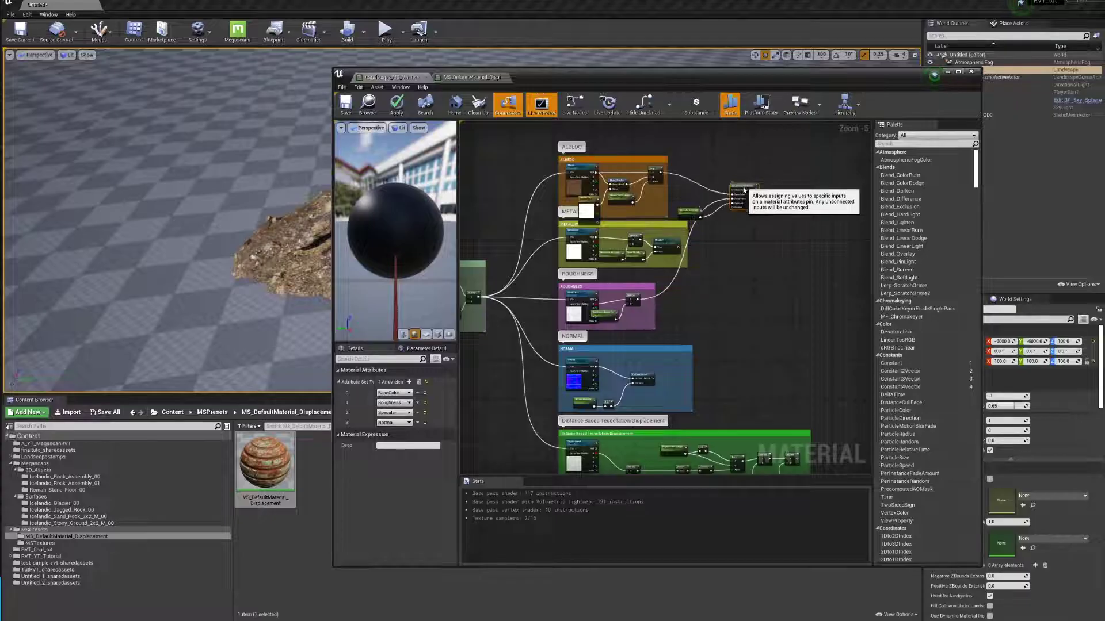
left_click_drag(743, 190, 732, 272)
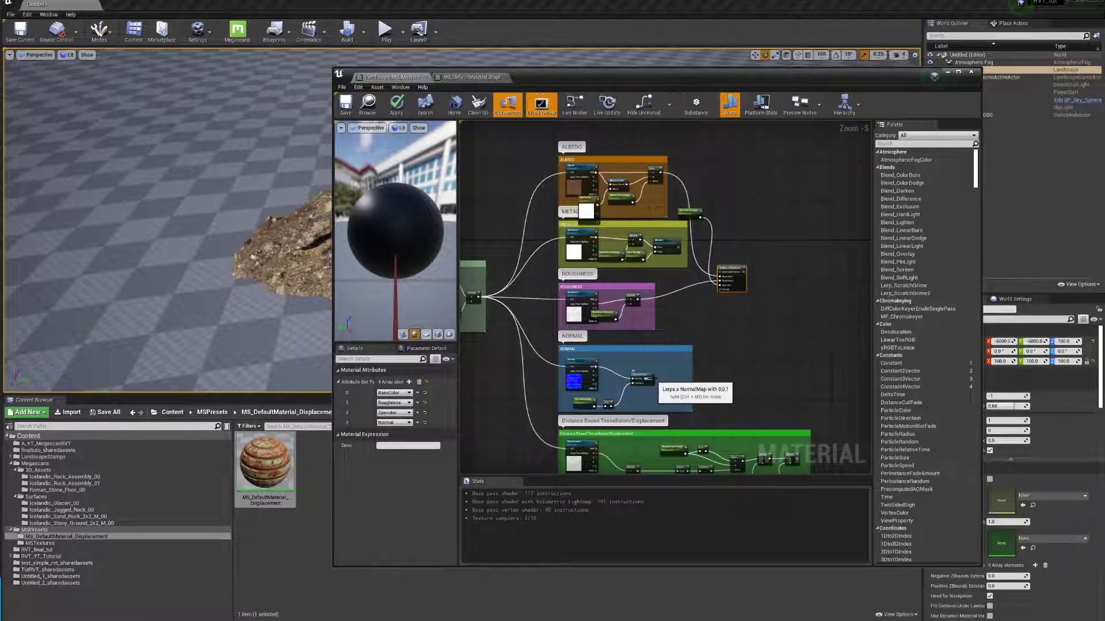
left_click_drag(652, 378, 719, 289)
Step: Examine the Distance Based Tessellation/Displacement group and the inputs of the Runtime Virtual Texture Output node
scroll(677, 220, "down", 3)
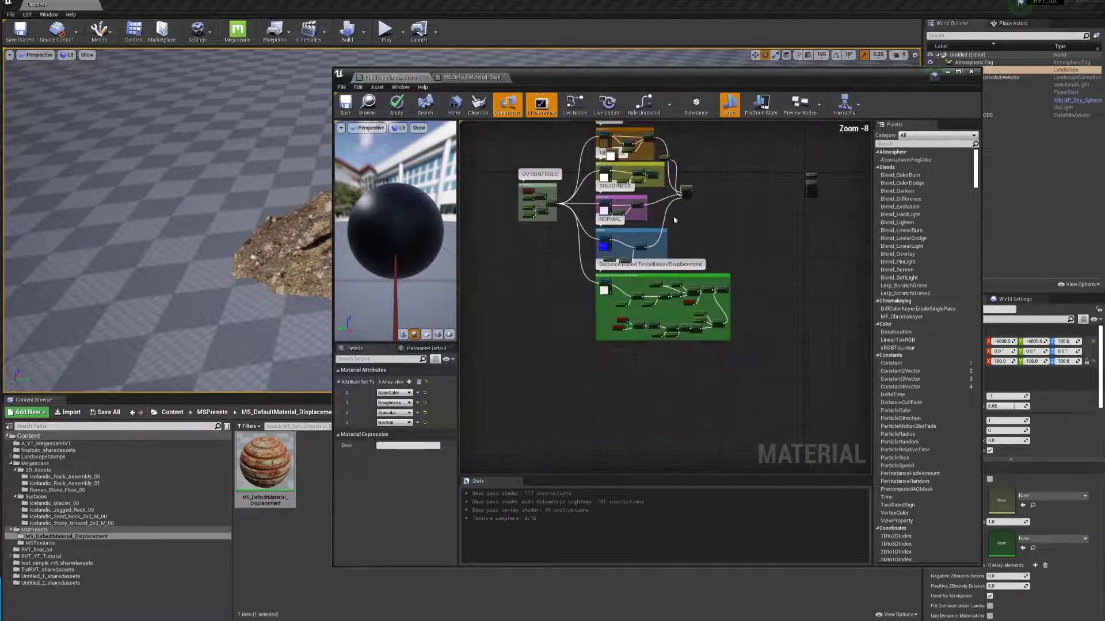
scroll(703, 256, "up", 3)
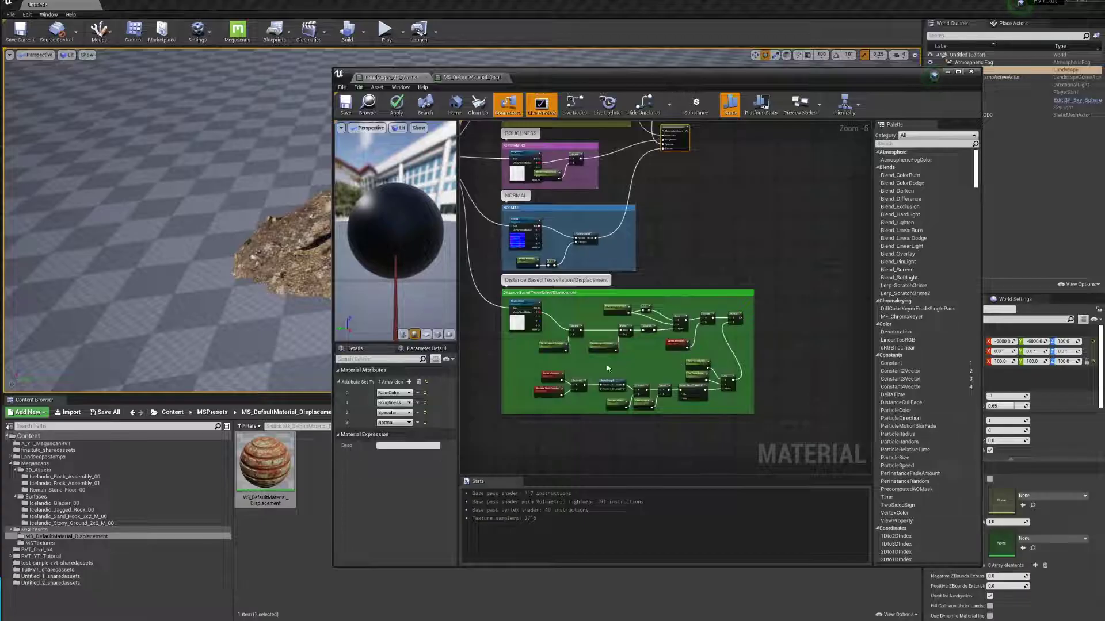
right_click_drag(670, 328, 620, 354)
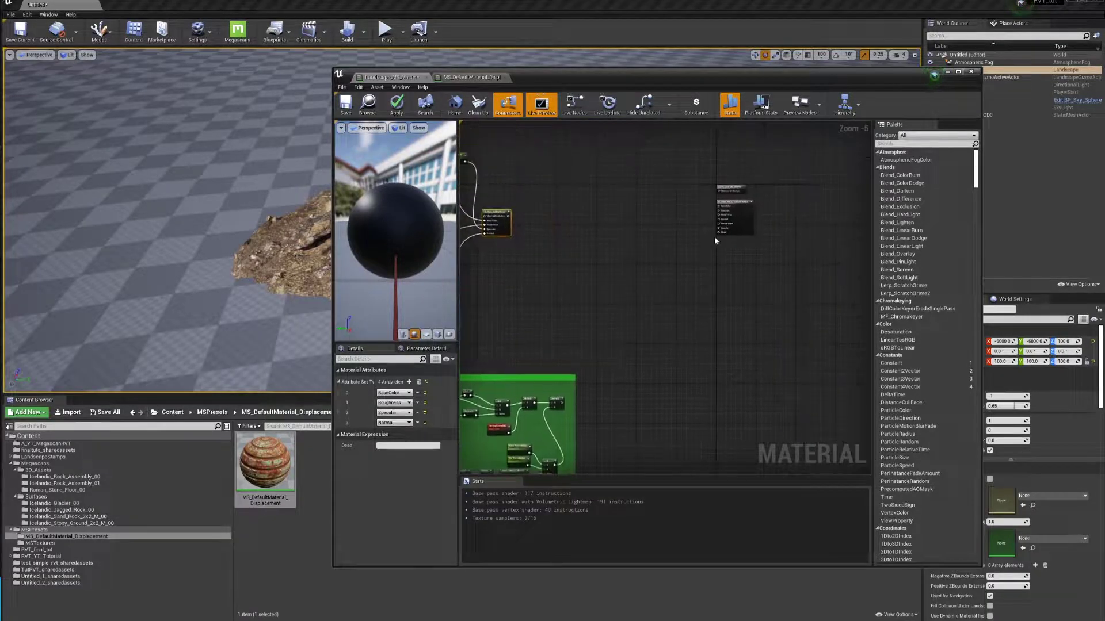
scroll(742, 202, "up", 5)
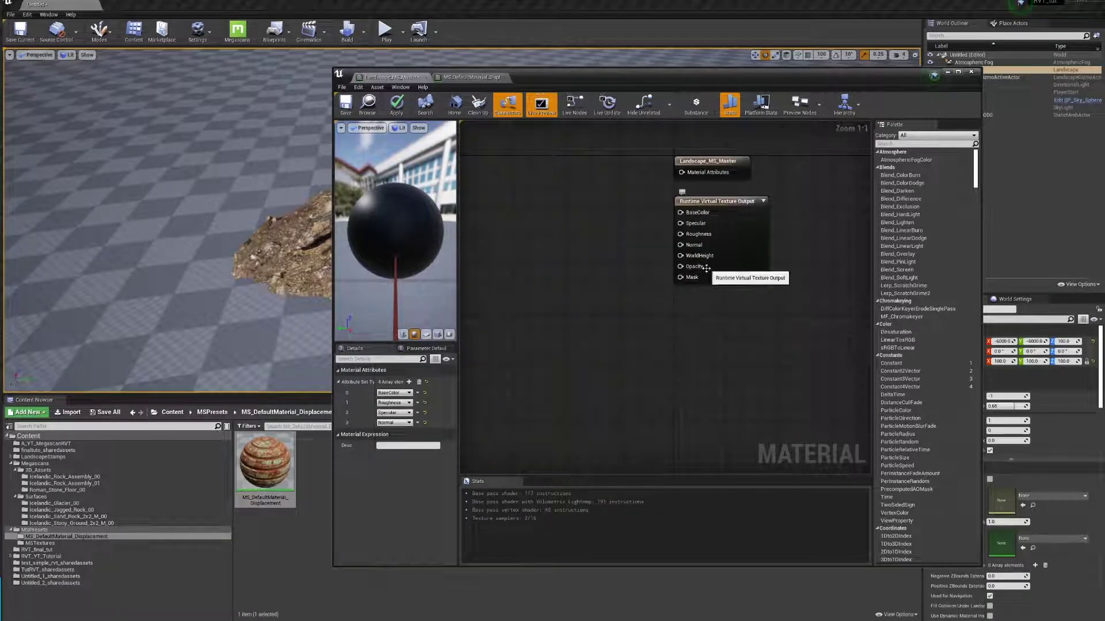
scroll(637, 290, "down", 3)
right_click_drag(638, 297, 642, 296)
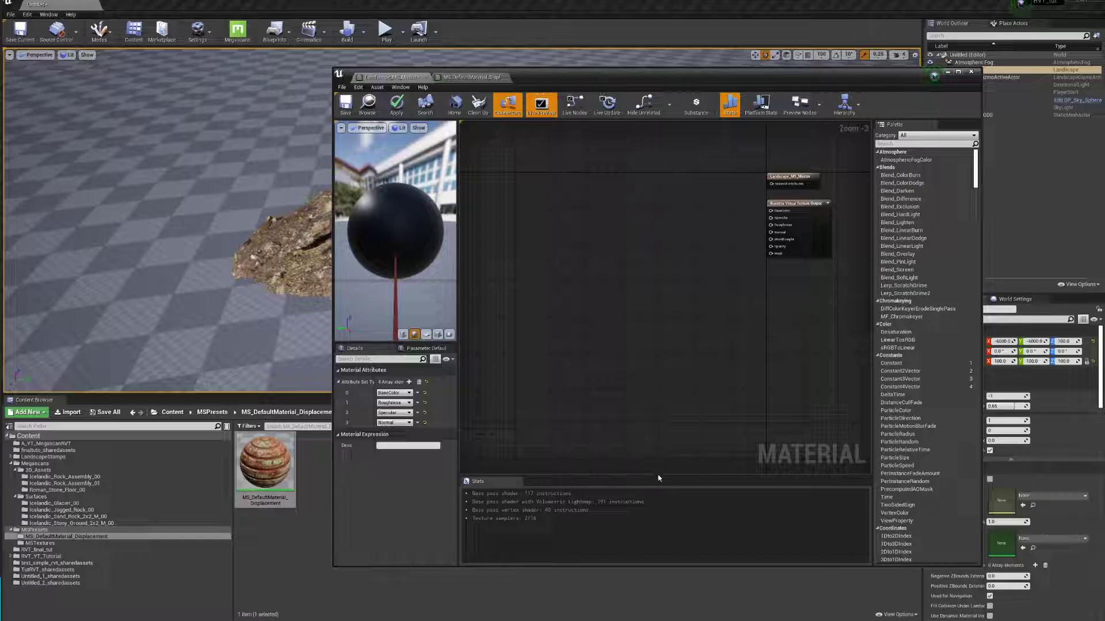
left_click_drag(659, 477, 657, 508)
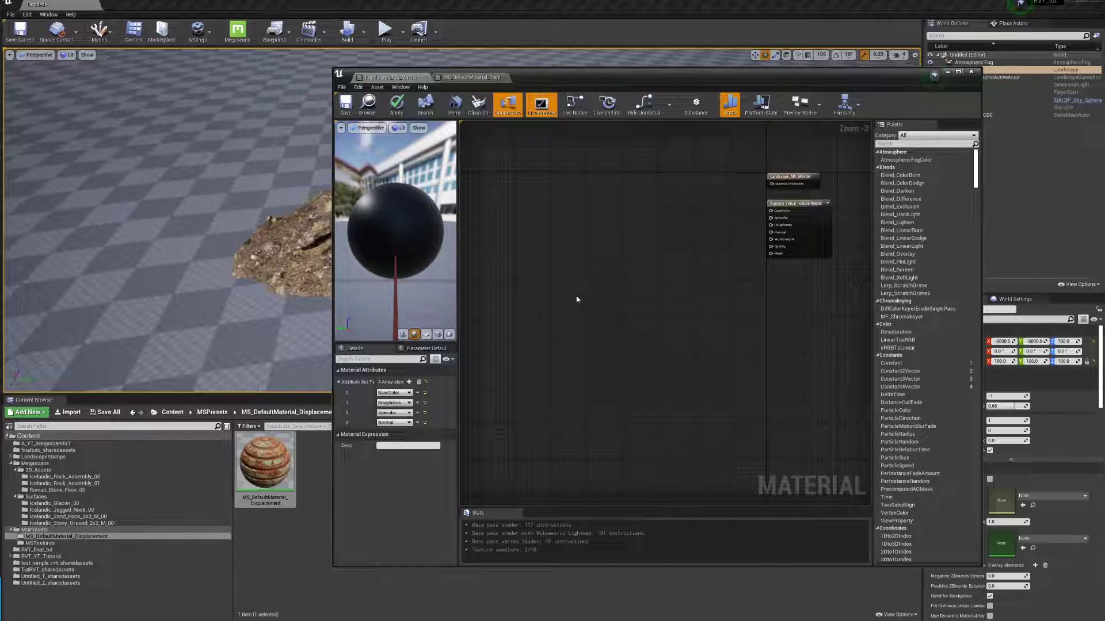
Step: Add a LandscapeLayerBlend node with two layers in the empty space beyond the SetMaterialAttributes node
right_click_drag(543, 283, 670, 252)
scroll(670, 253, "down", 3)
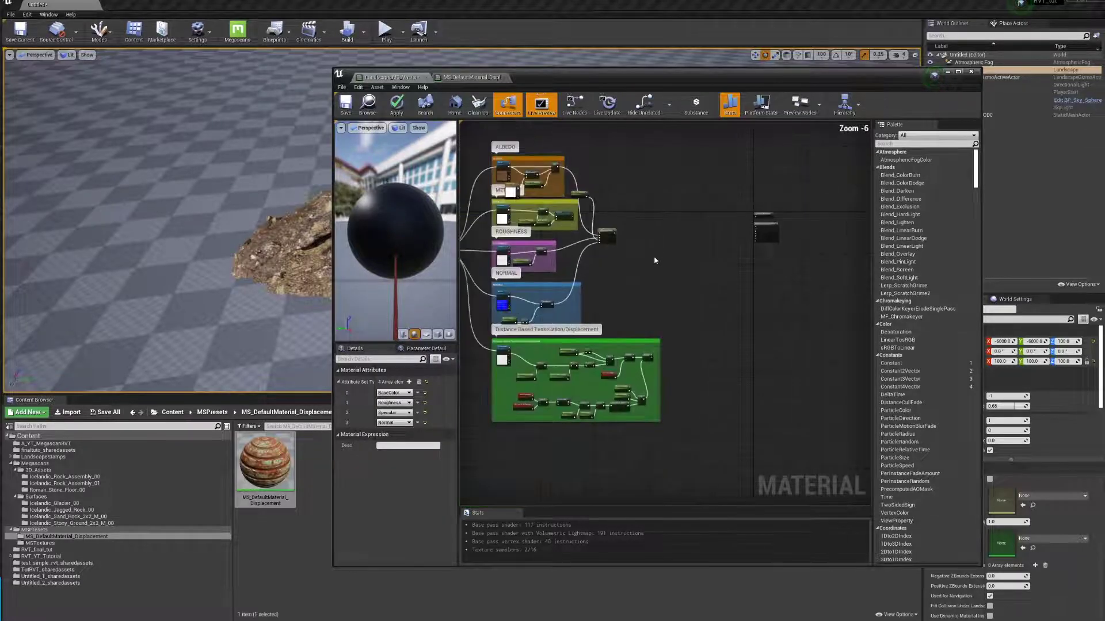
right_click_drag(565, 312, 645, 295)
scroll(627, 299, "up", 2)
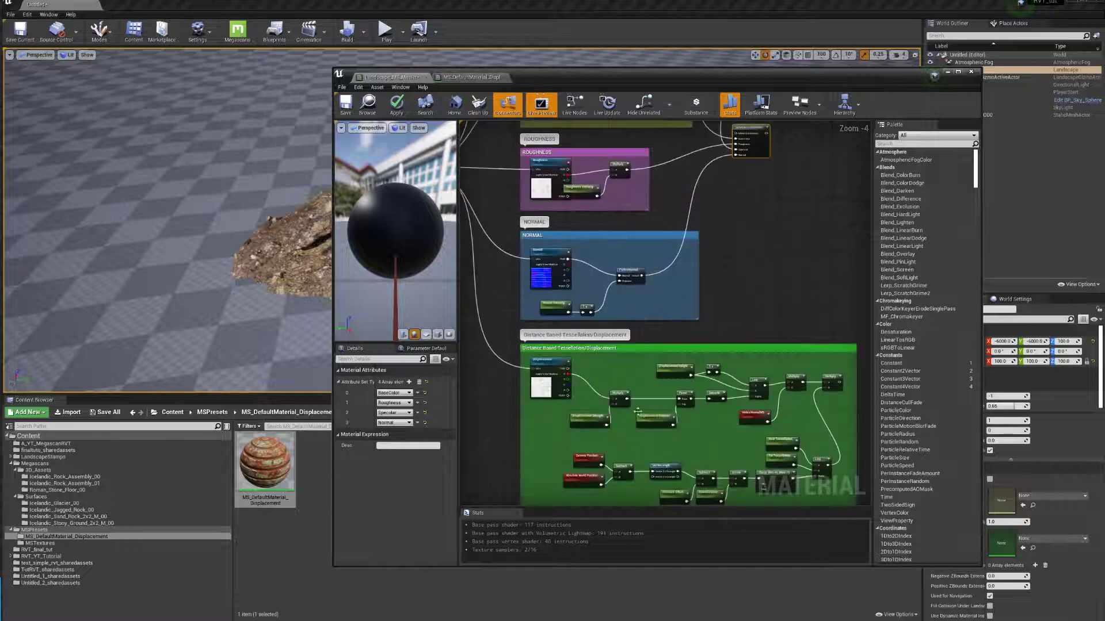
right_click_drag(738, 163, 638, 307)
scroll(661, 274, "down", 2)
scroll(663, 314, "up", 3)
right_click(709, 243)
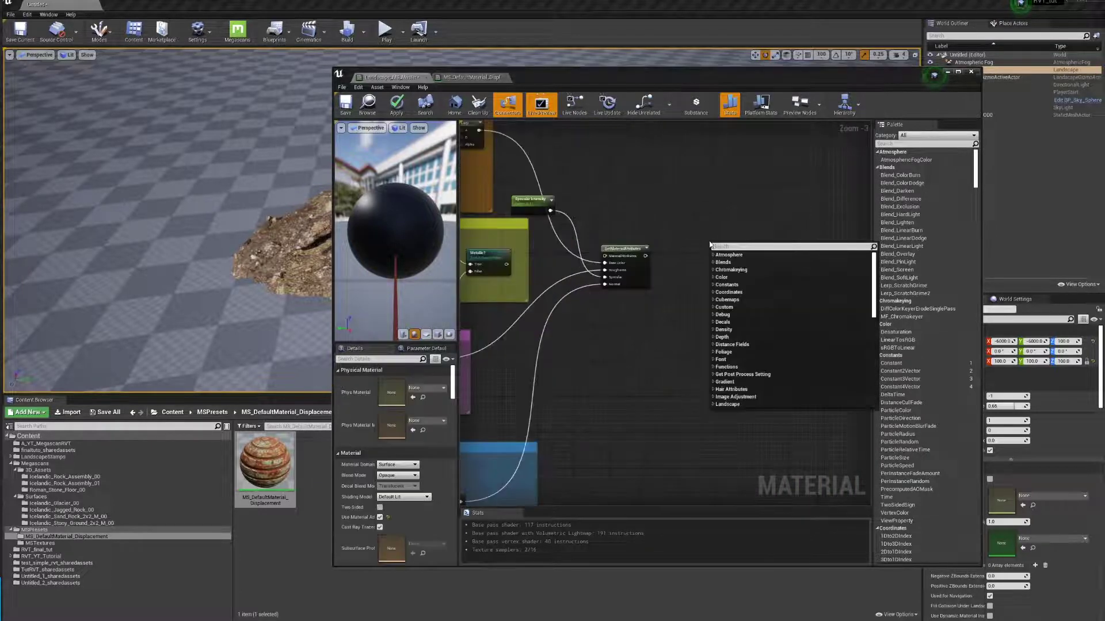
type("land")
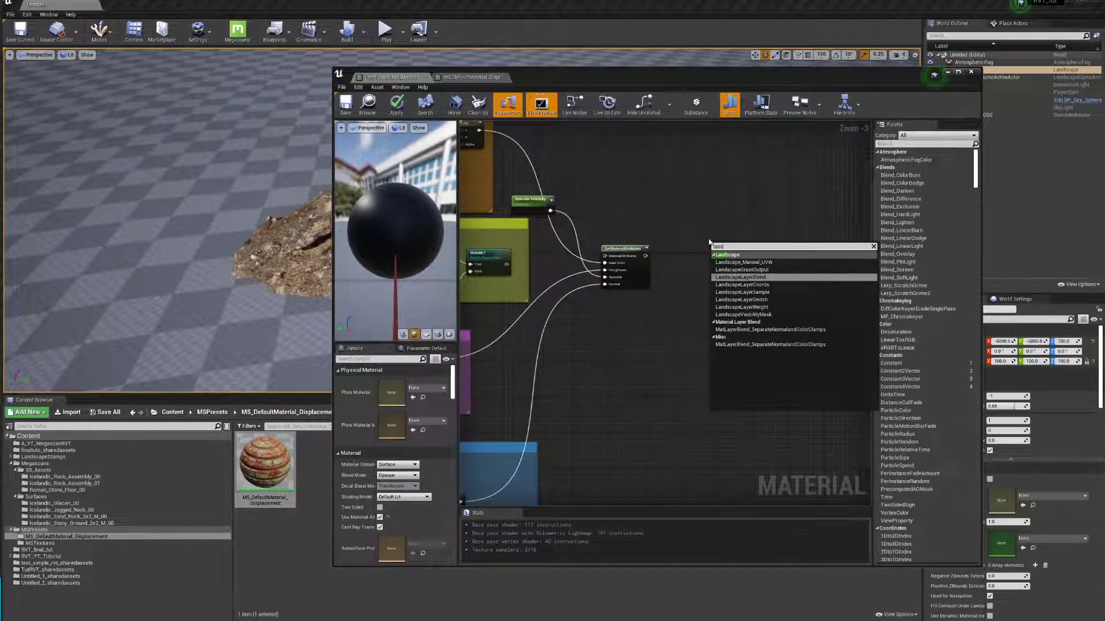
key("Return")
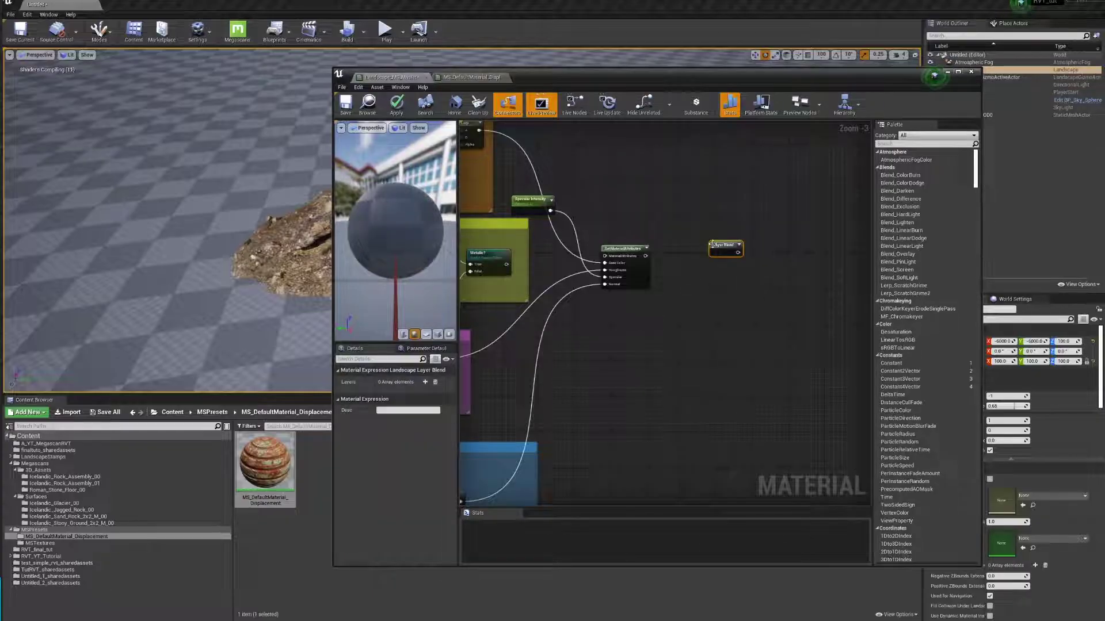
left_click(424, 382)
left_click(425, 382)
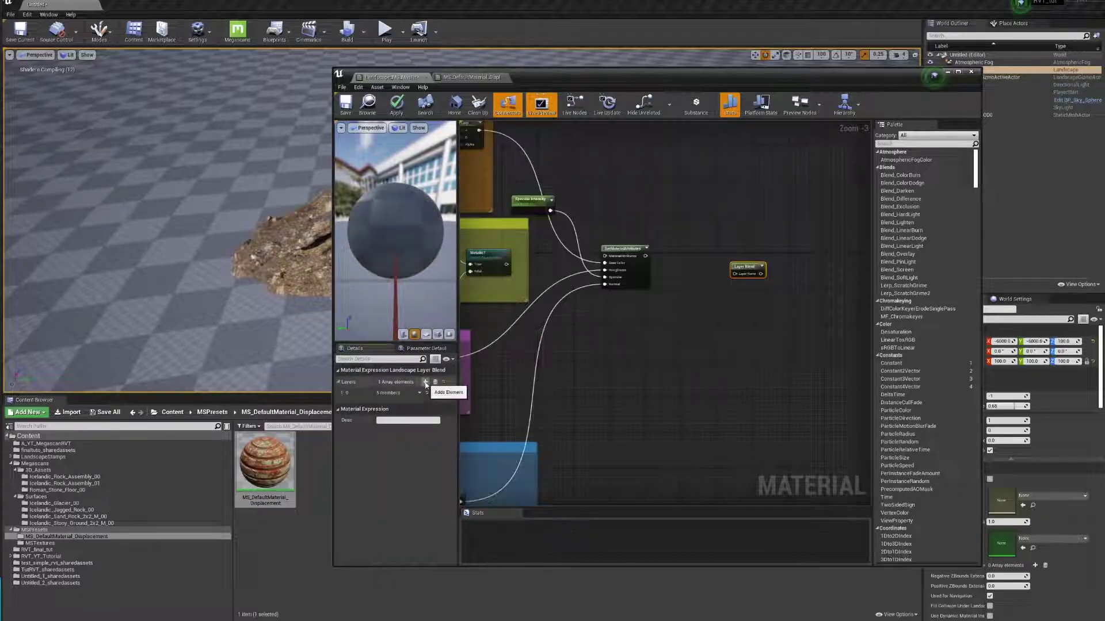
Step: Name the Layer Blend node's first layer Dirt and its second layer Snow
left_click(342, 393)
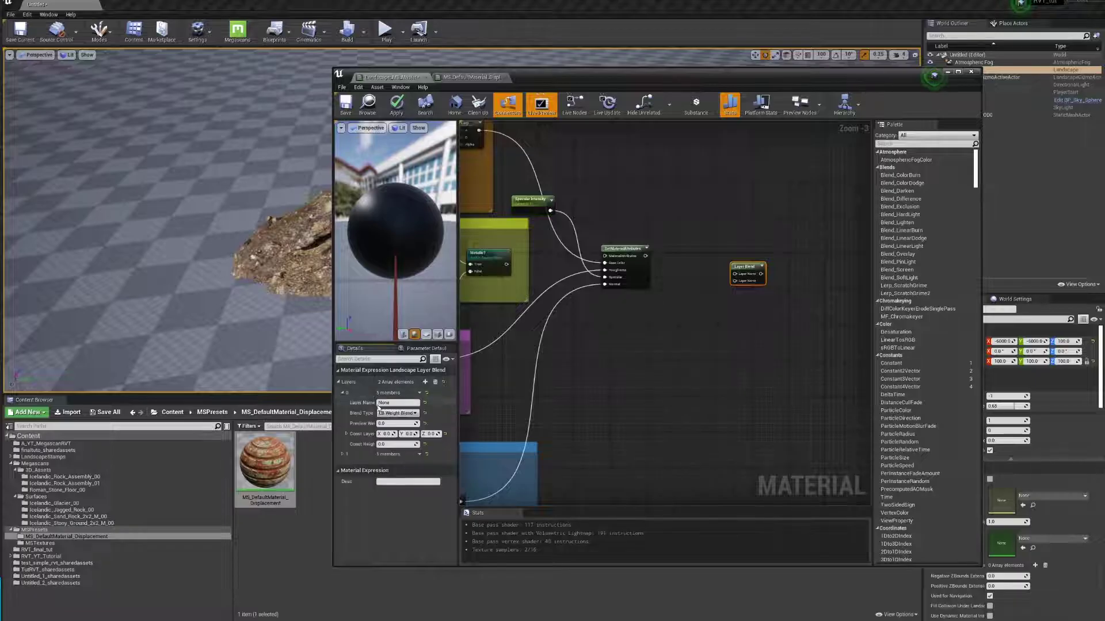
left_click(397, 404)
type("S")
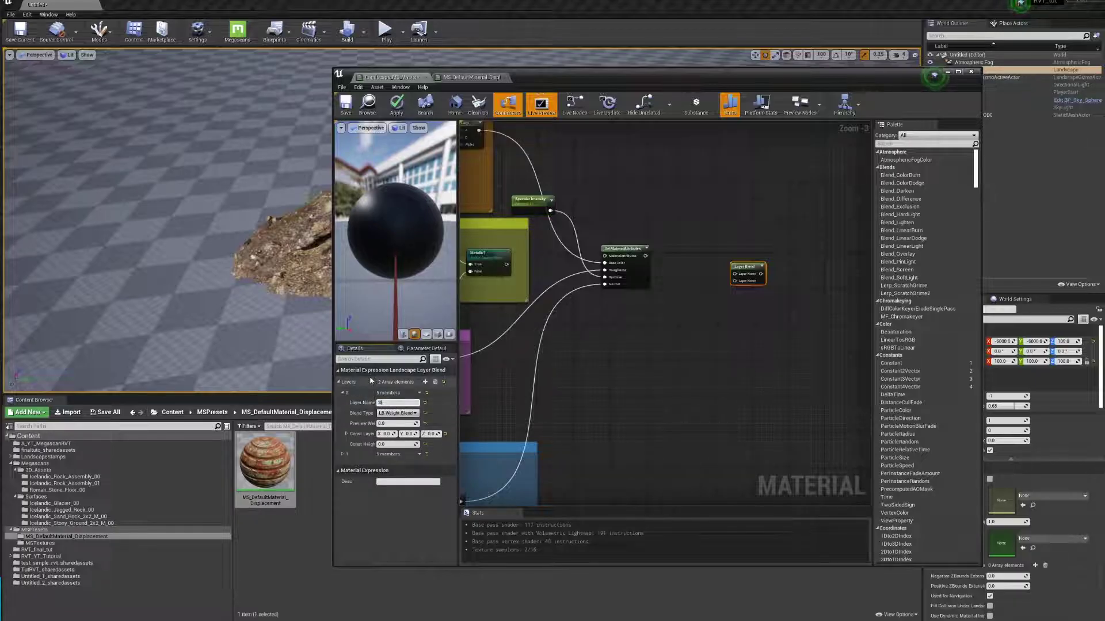
type("irt")
key("Return")
left_click(343, 454)
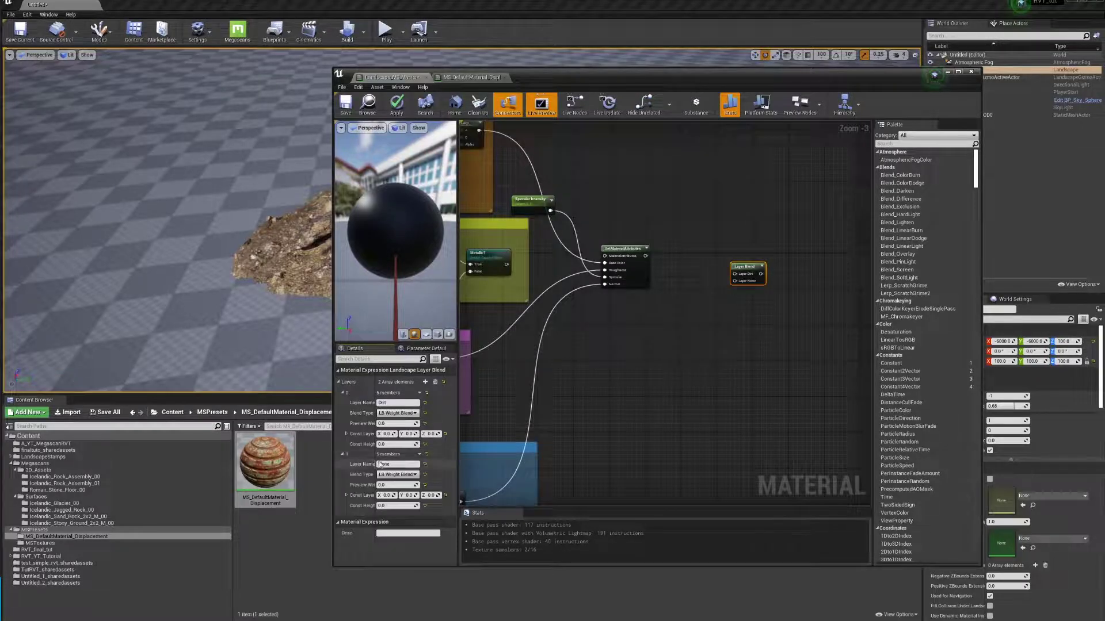
left_click(398, 465)
type("Sn")
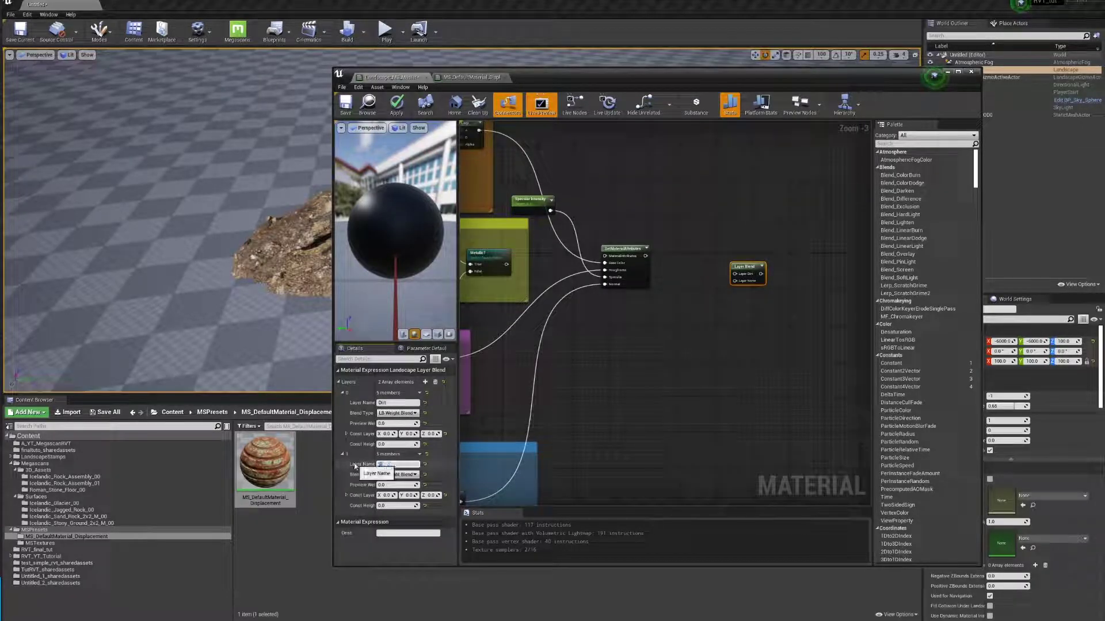
type("ow")
key("Return")
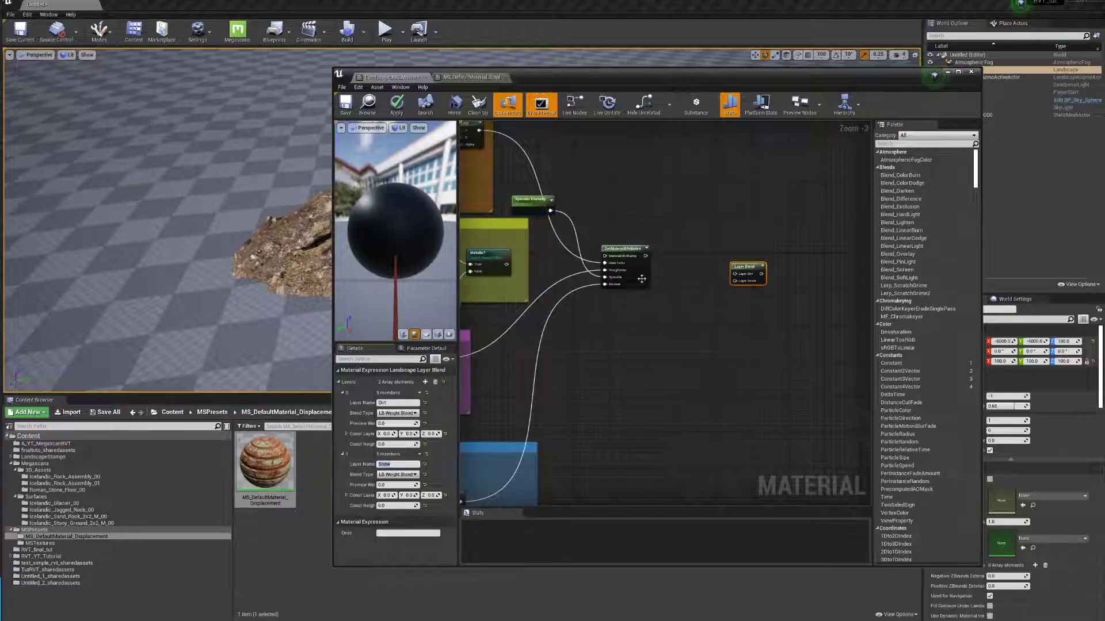
Step: Connect the SetMaterialAttributes output to the Dirt layer of the blend and place a copy of the SetMaterialAttributes node below it
left_click_drag(645, 255, 757, 306)
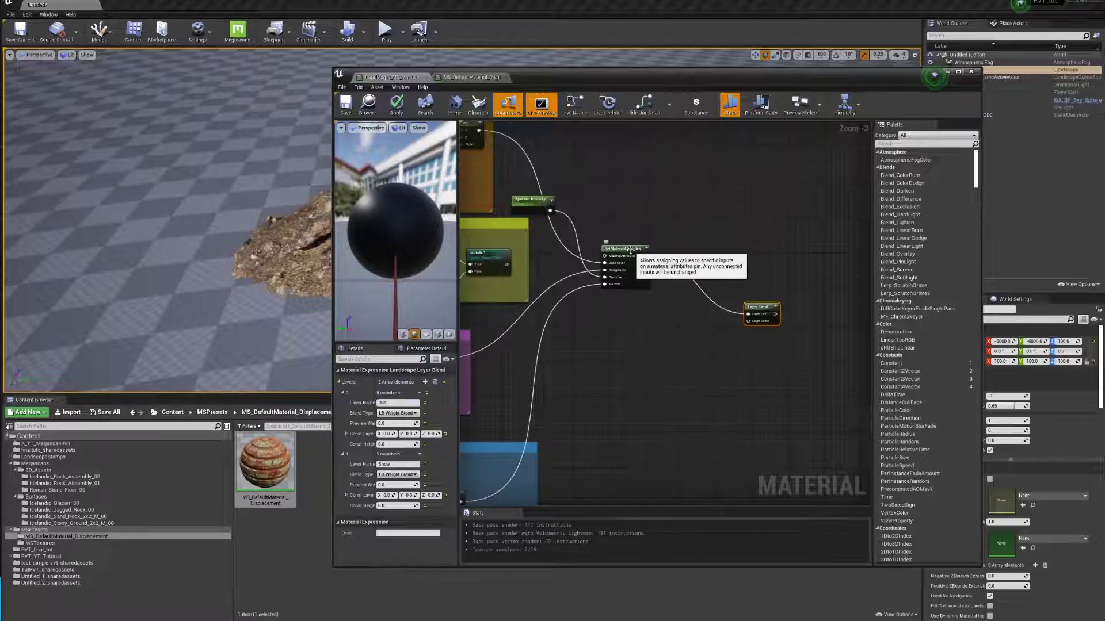
left_click(632, 268)
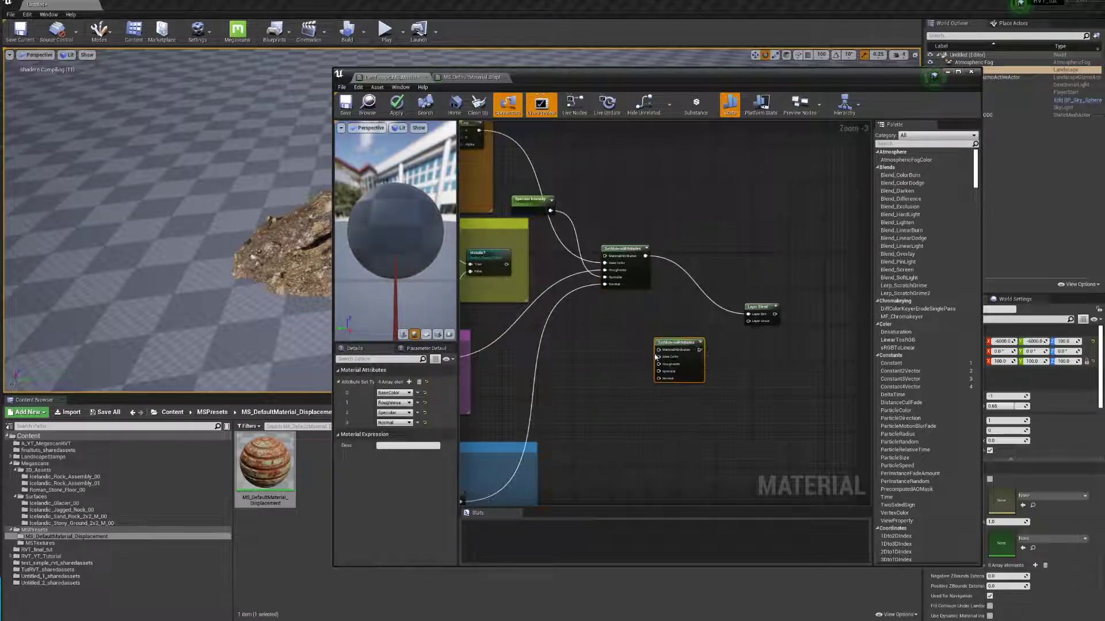
key("ctrl+v")
left_click_drag(670, 343, 680, 343)
Step: Add a Constant3Vector connected to the copied node's Base Color and set its colour to a near-white grey of about 0.849
left_click(639, 349)
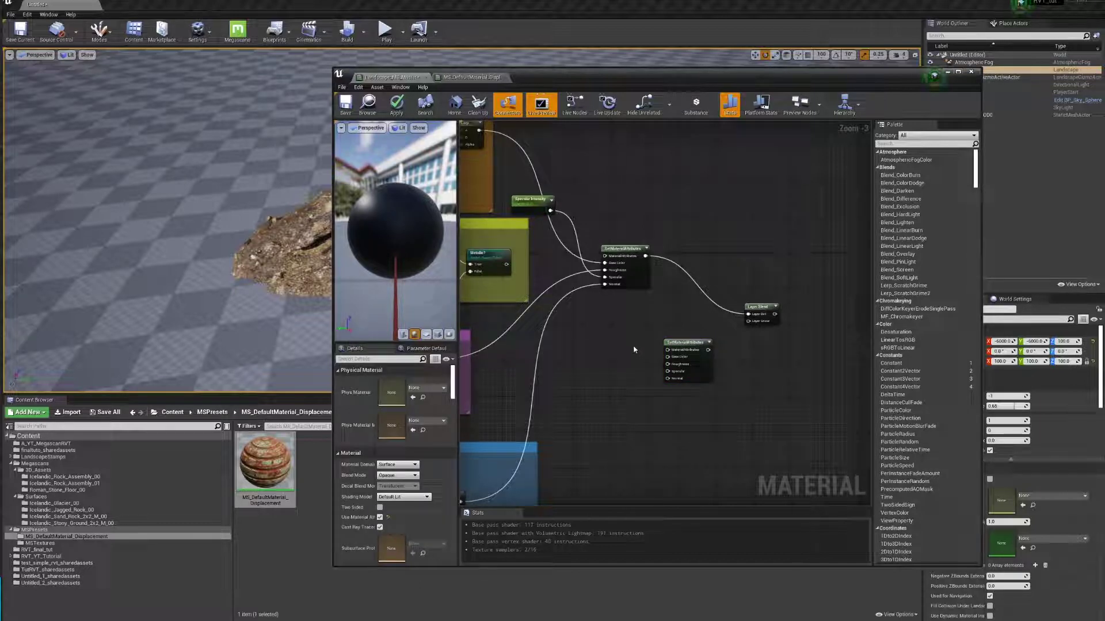
key("3")
left_click(608, 335)
left_click_drag(625, 341, 668, 357)
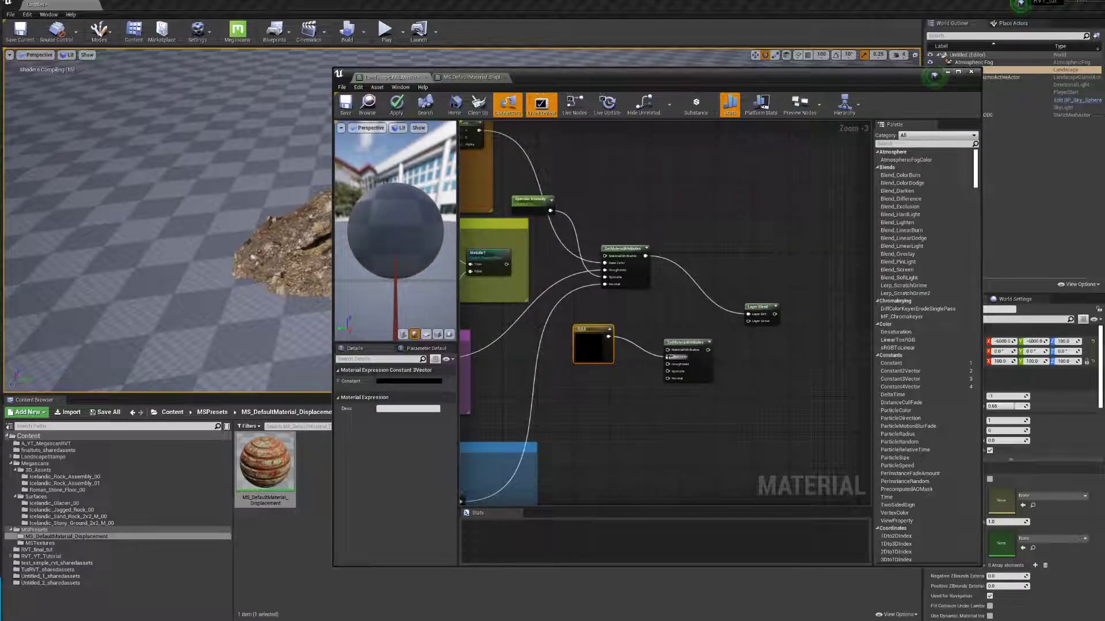
left_click(434, 381)
left_click_drag(558, 492, 558, 425)
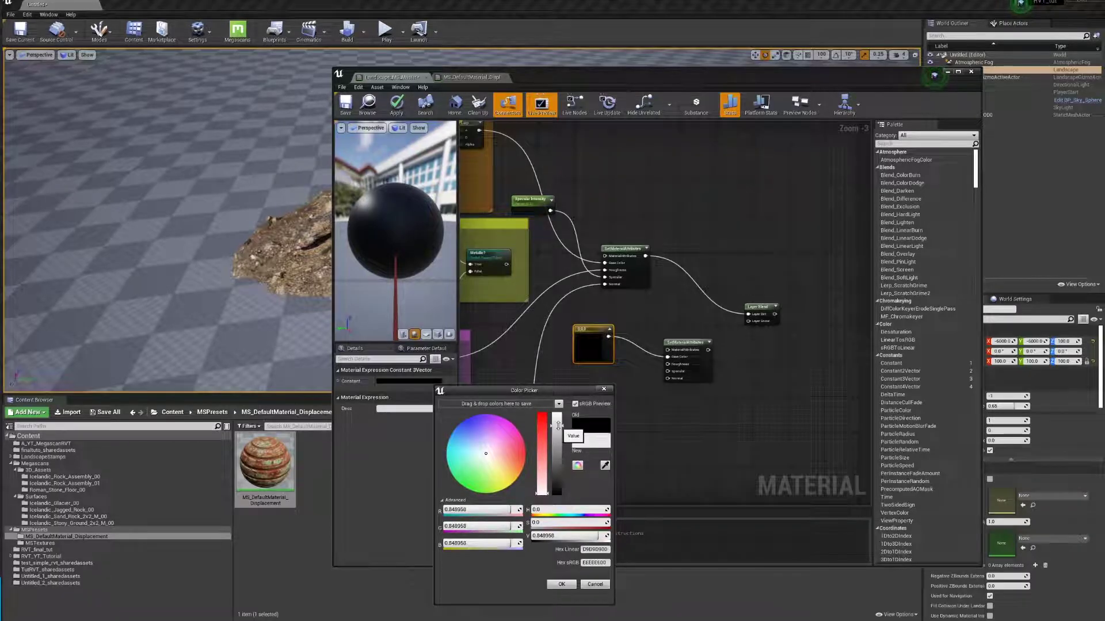
left_click(561, 584)
Step: Add a Constant node below the near-white colour node and connect it to the copied SetMaterialAttributes node's Roughness input
left_click(626, 425)
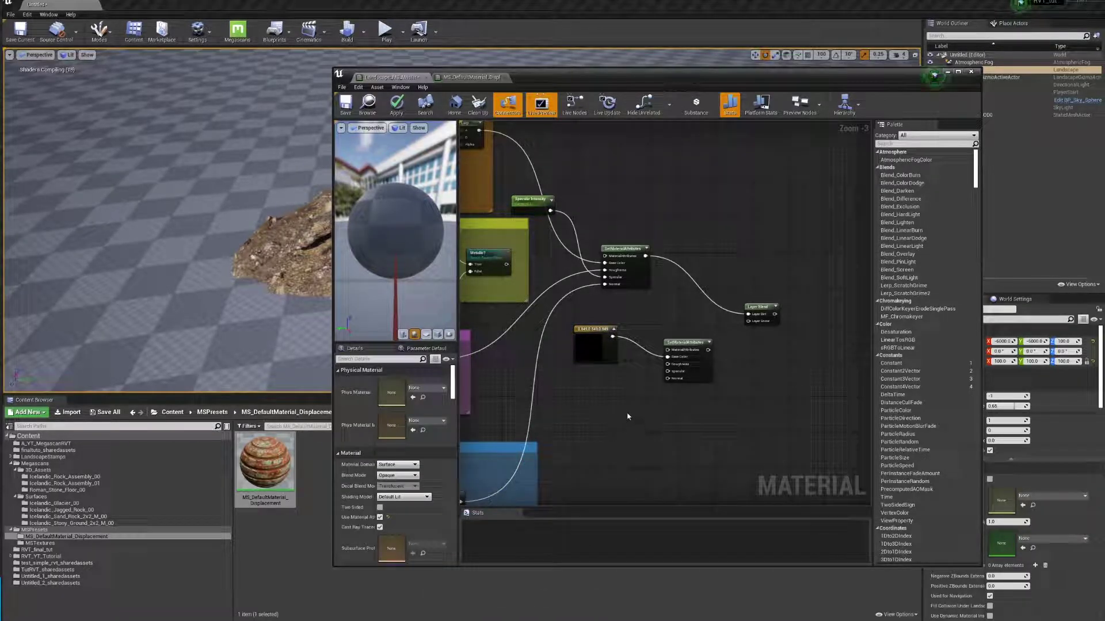
left_click(628, 416)
left_click_drag(636, 416, 668, 364)
left_click_drag(634, 413, 597, 394)
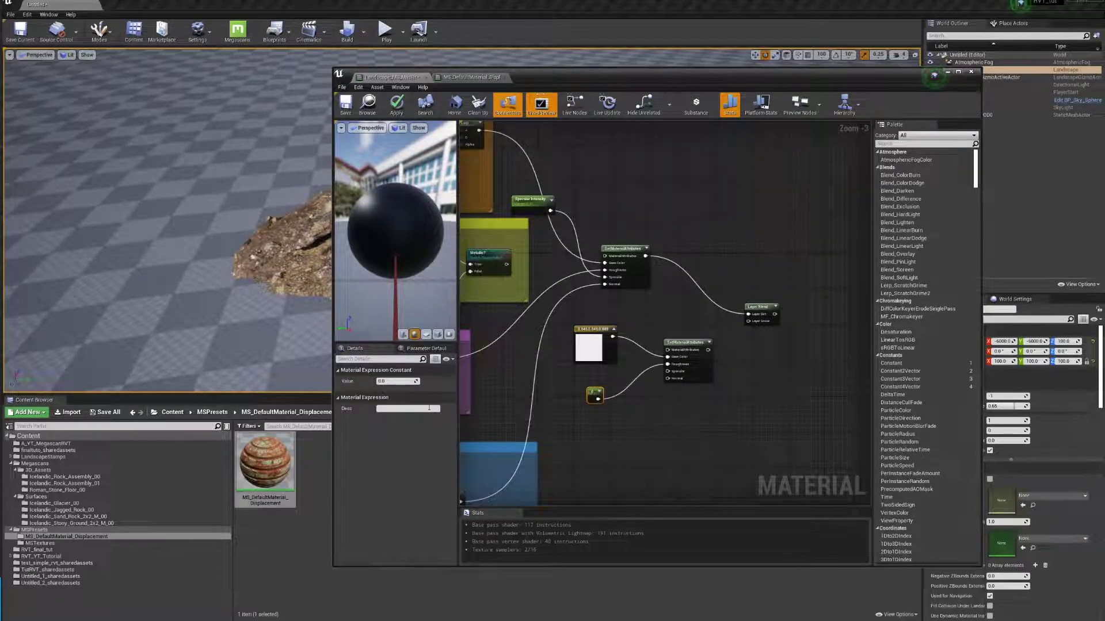
Step: Set the Constant feeding the Snow attributes node's Roughness input to 0.9
left_click(395, 381)
type("0.9")
key("Return")
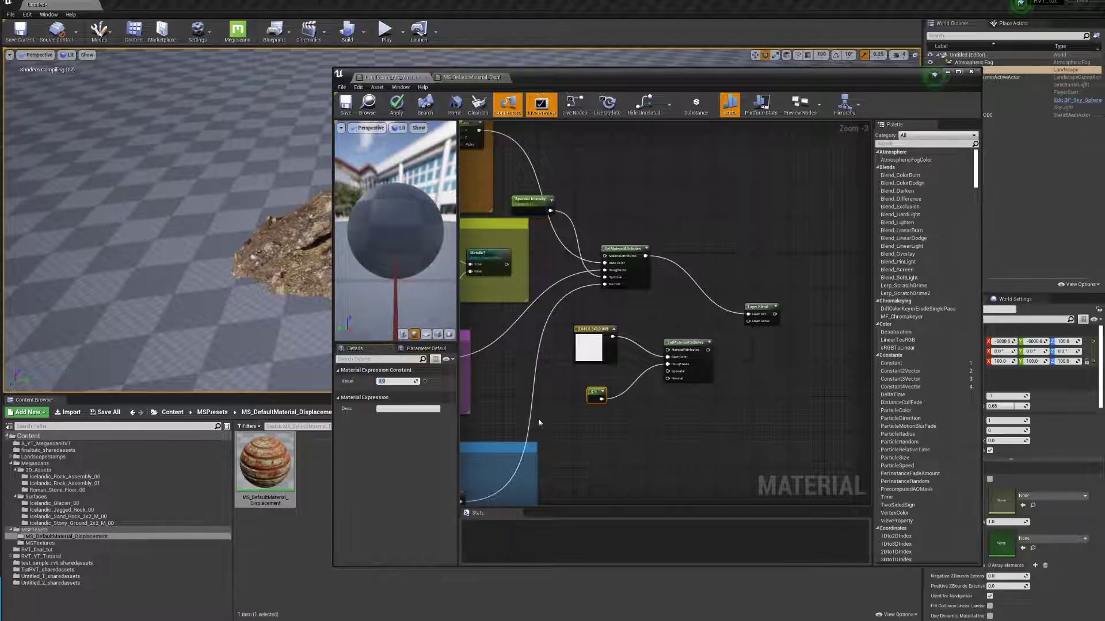
Step: Add a second Constant below the roughness one and connect it to the Snow attributes node's Specular input
left_click(623, 425)
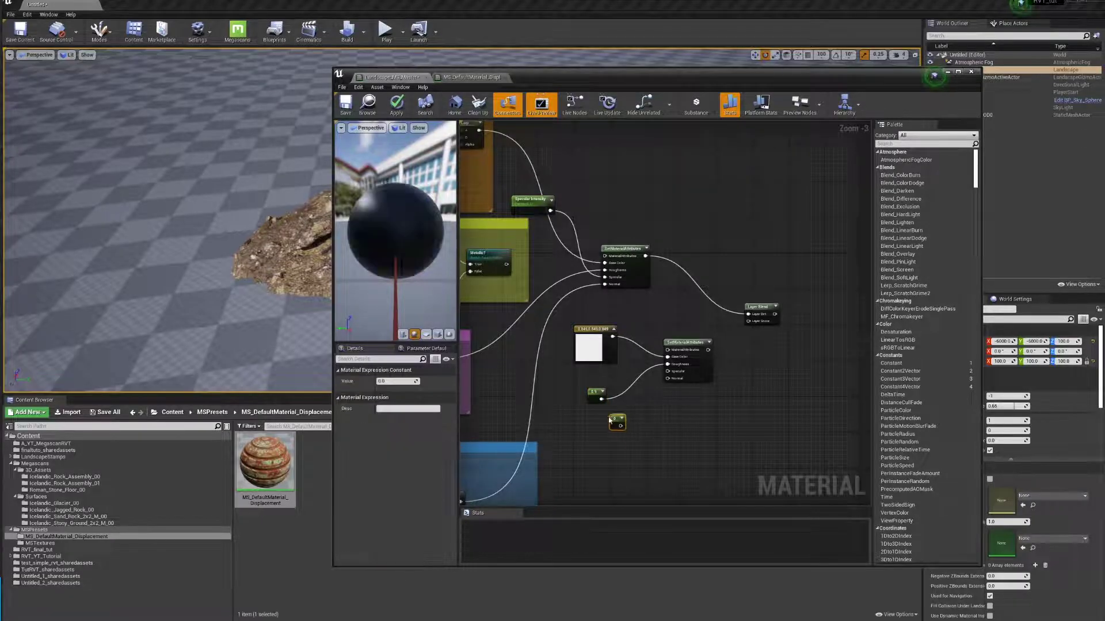
left_click(609, 419)
left_click_drag(611, 421, 667, 371)
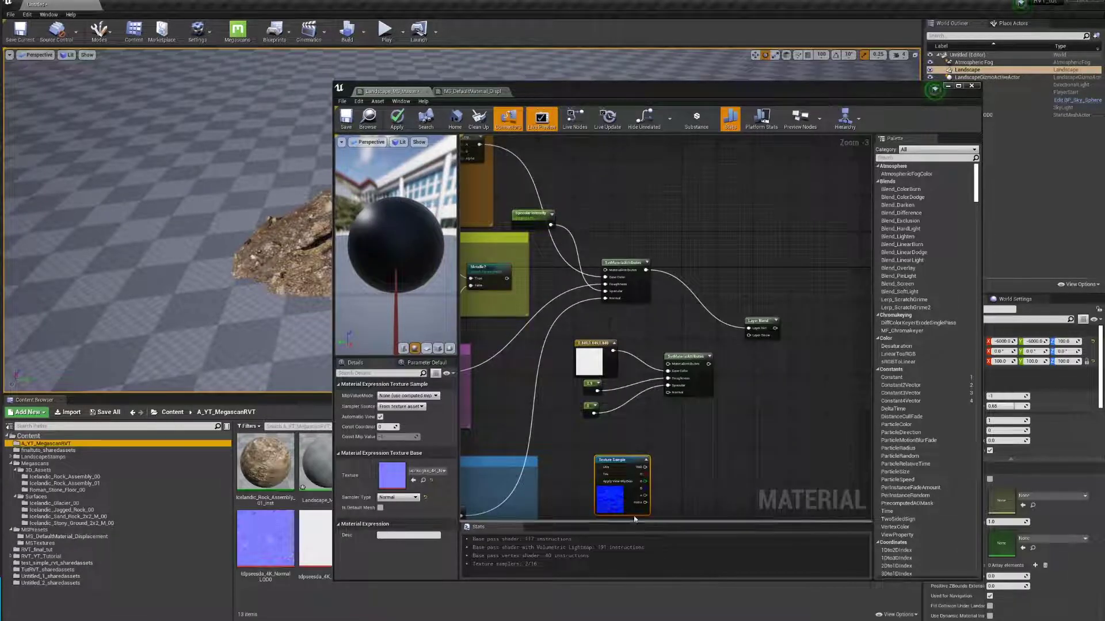
Step: Connect the normal map Texture Sample to the copied SetMaterialAttributes node's Normal input, and that node's output to the blend's Snow layer
left_click_drag(640, 482, 624, 450)
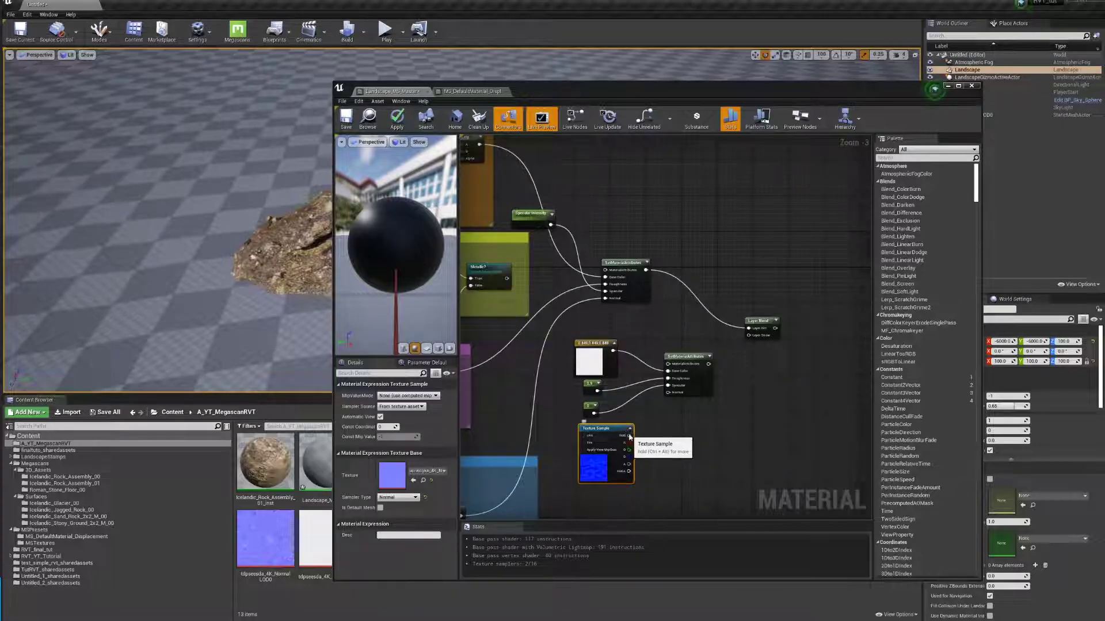
left_click_drag(630, 438, 667, 392)
right_click_drag(724, 418, 664, 406)
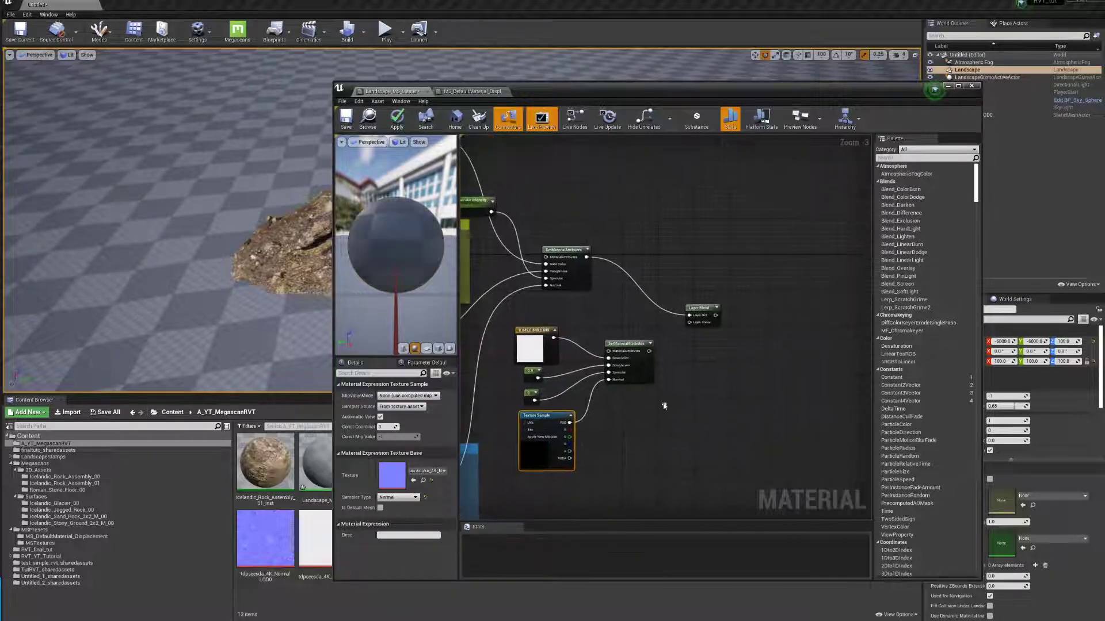
left_click_drag(649, 351, 690, 322)
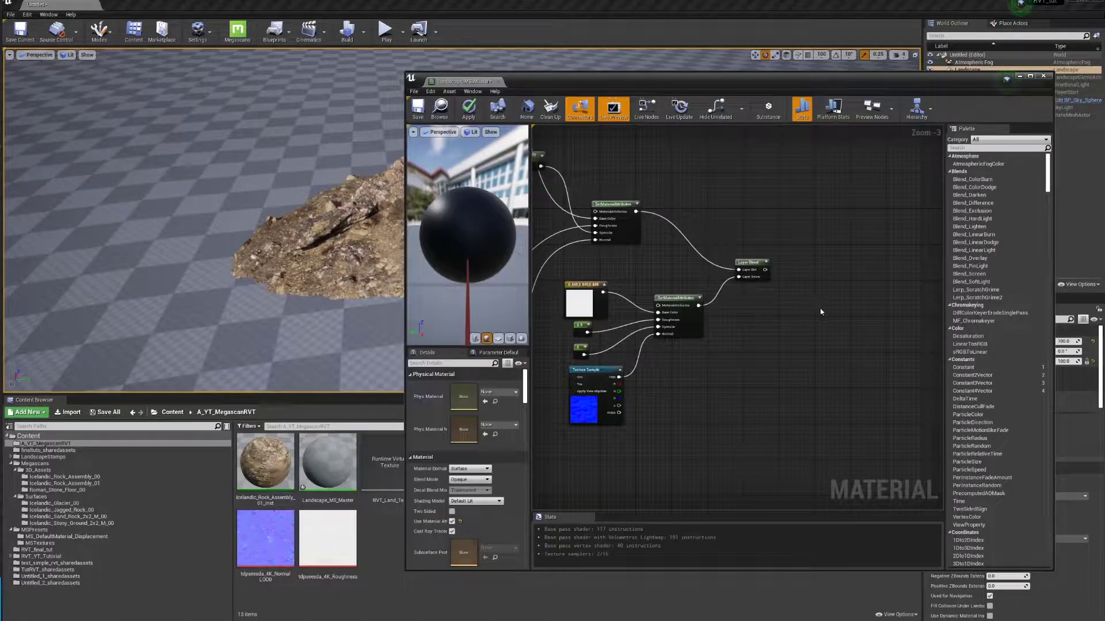
Step: Add a GetMaterialAttributes node between the Layer Blend node and the material outputs
right_click_drag(820, 312, 762, 343)
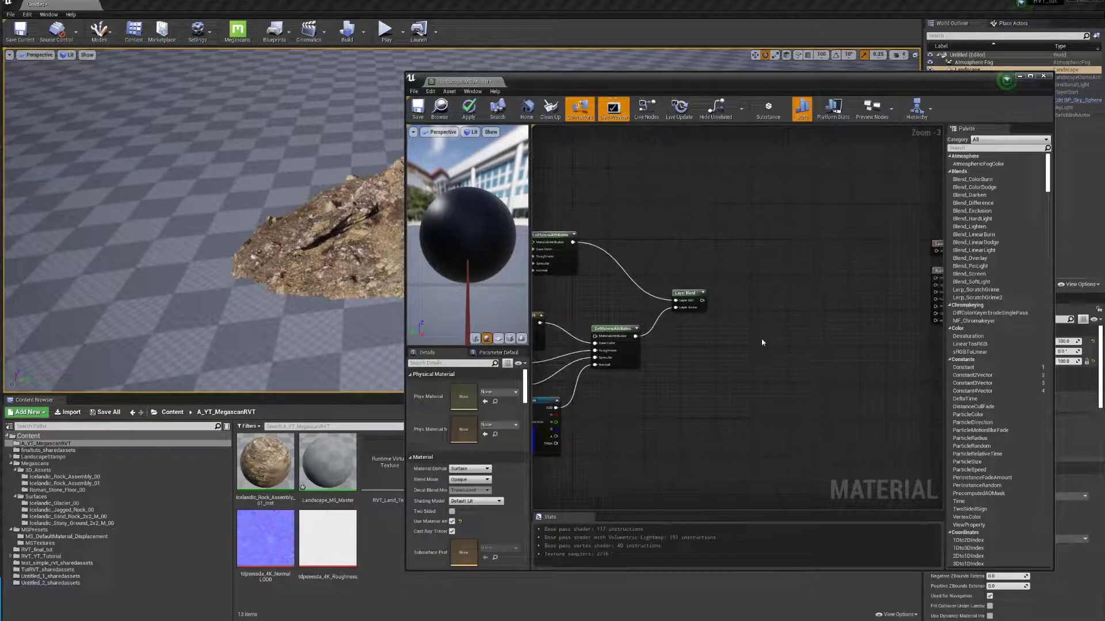
right_click(785, 321)
type("ge")
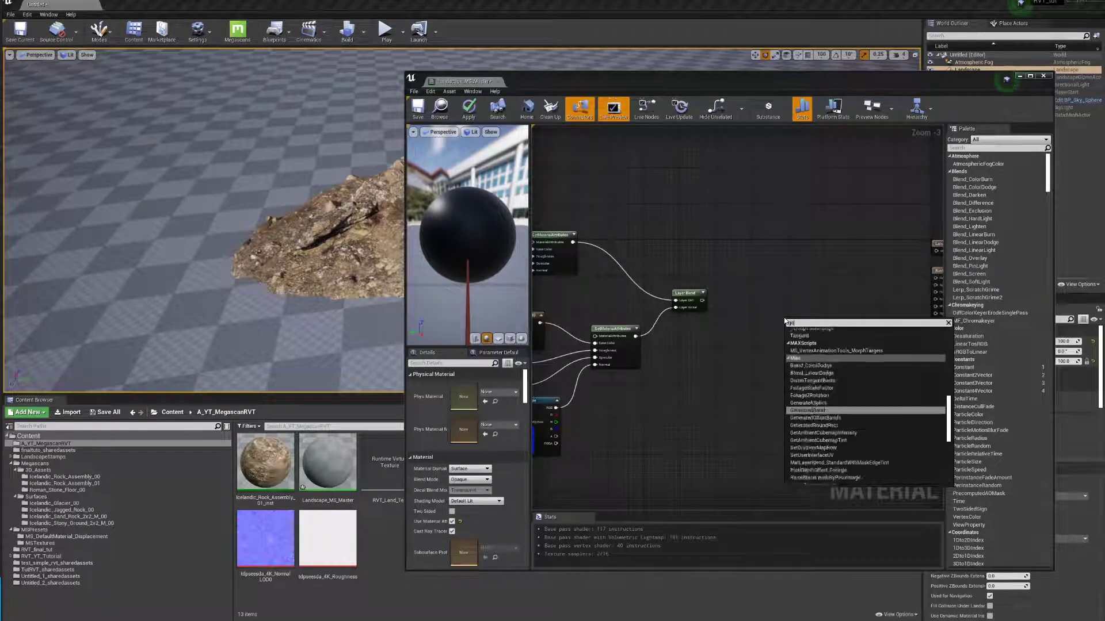
type("tma")
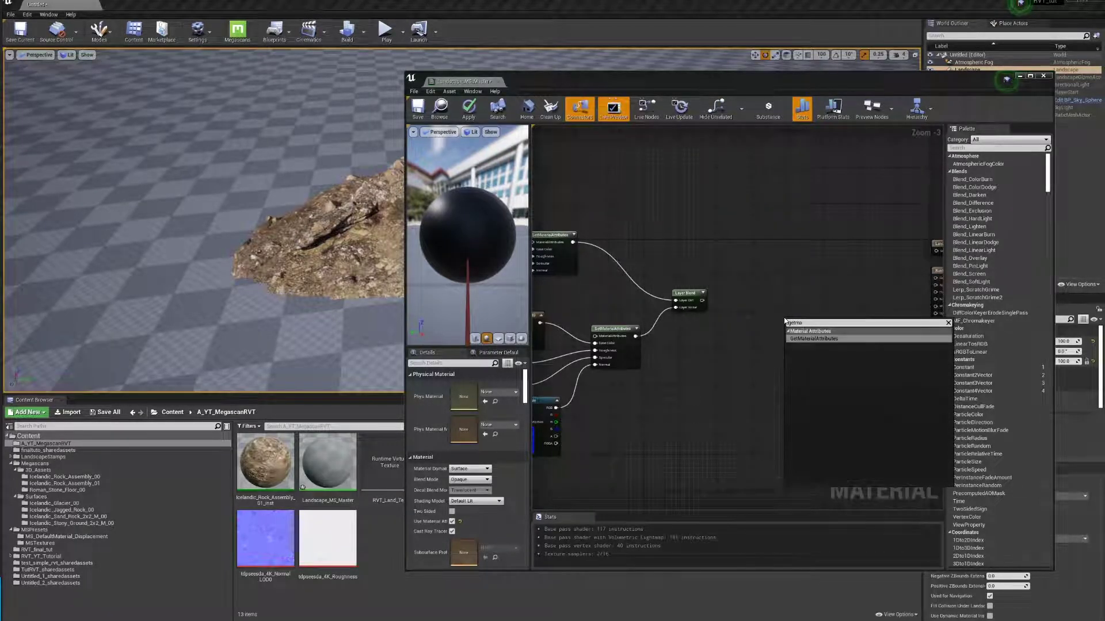
left_click(821, 343)
left_click_drag(811, 321, 804, 285)
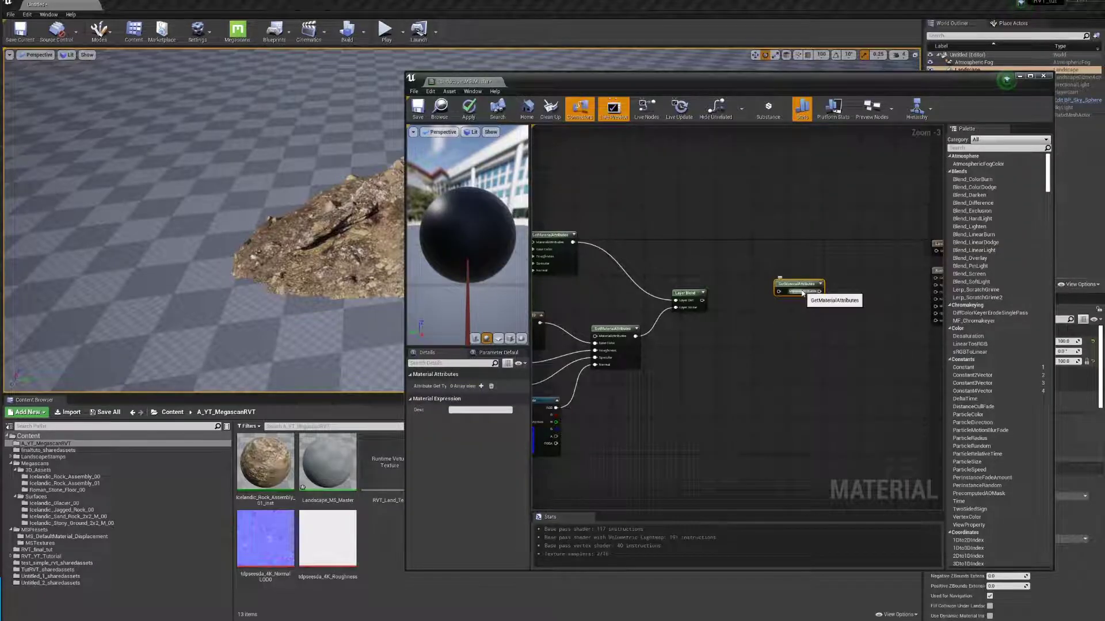
Step: Add four attribute outputs to the GetMaterialAttributes node: BaseColor, Roughness, Specular and Normal
left_click(481, 387)
left_click(481, 387)
left_click(481, 387)
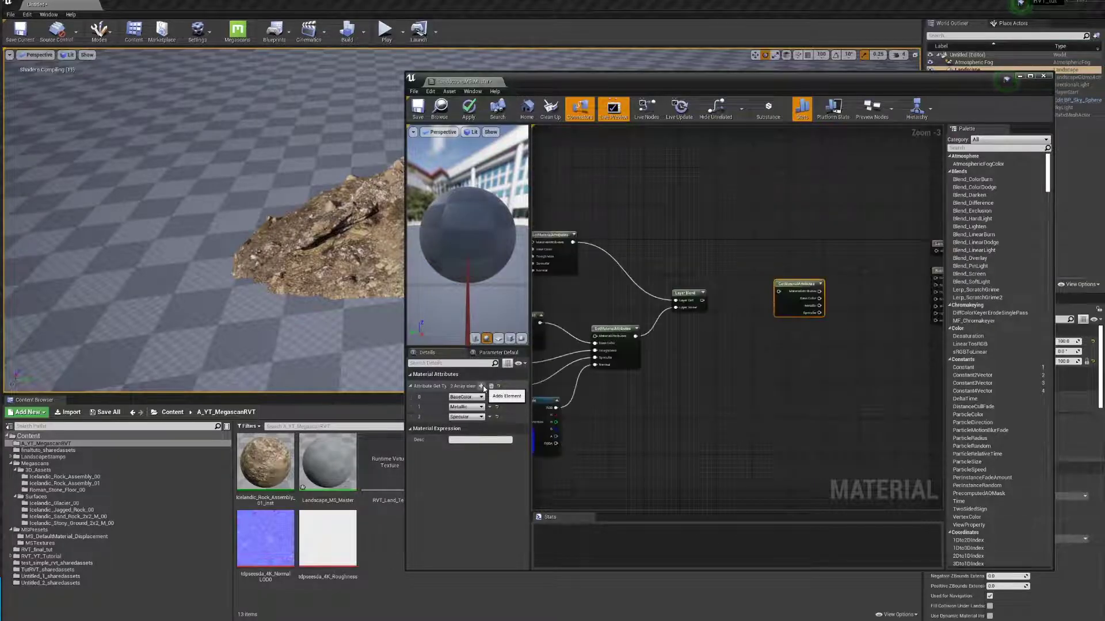
left_click(481, 386)
left_click(473, 406)
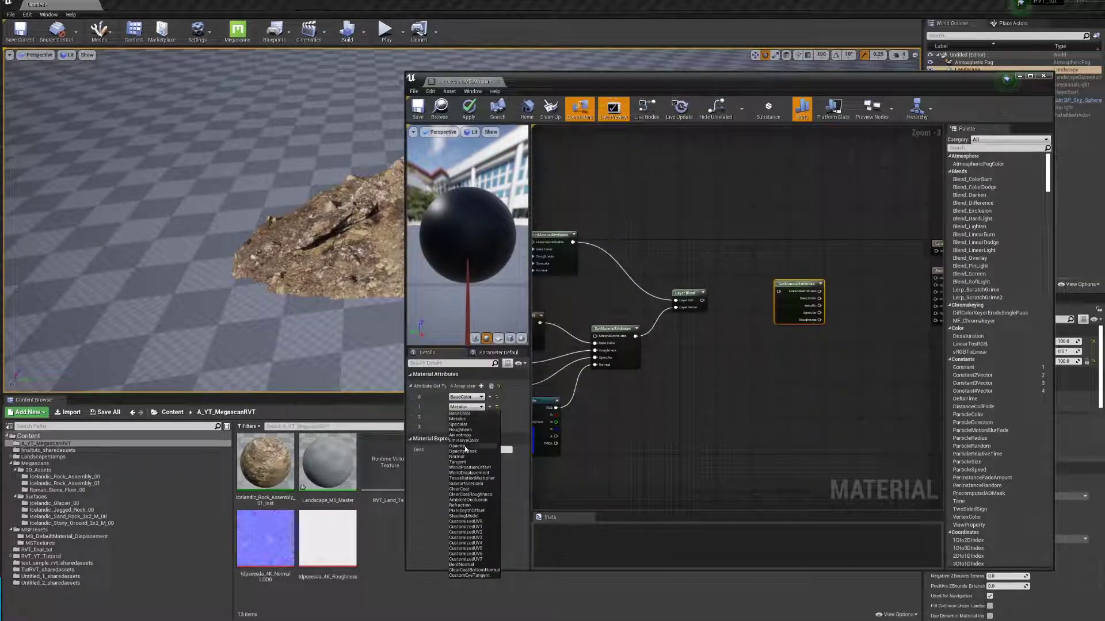
left_click(460, 430)
left_click(466, 426)
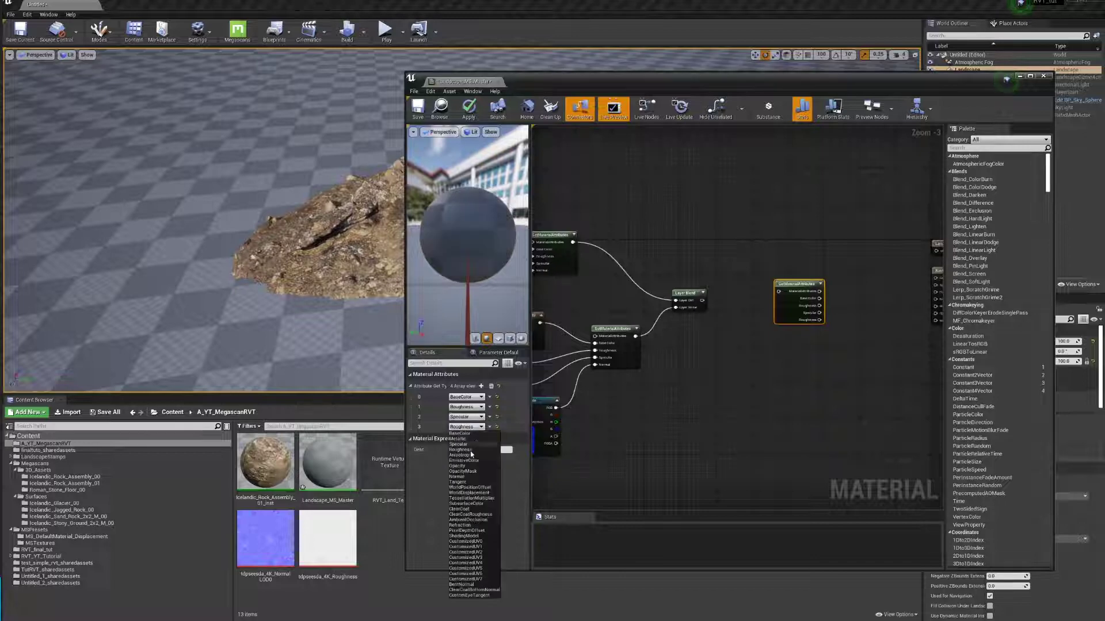
left_click(467, 476)
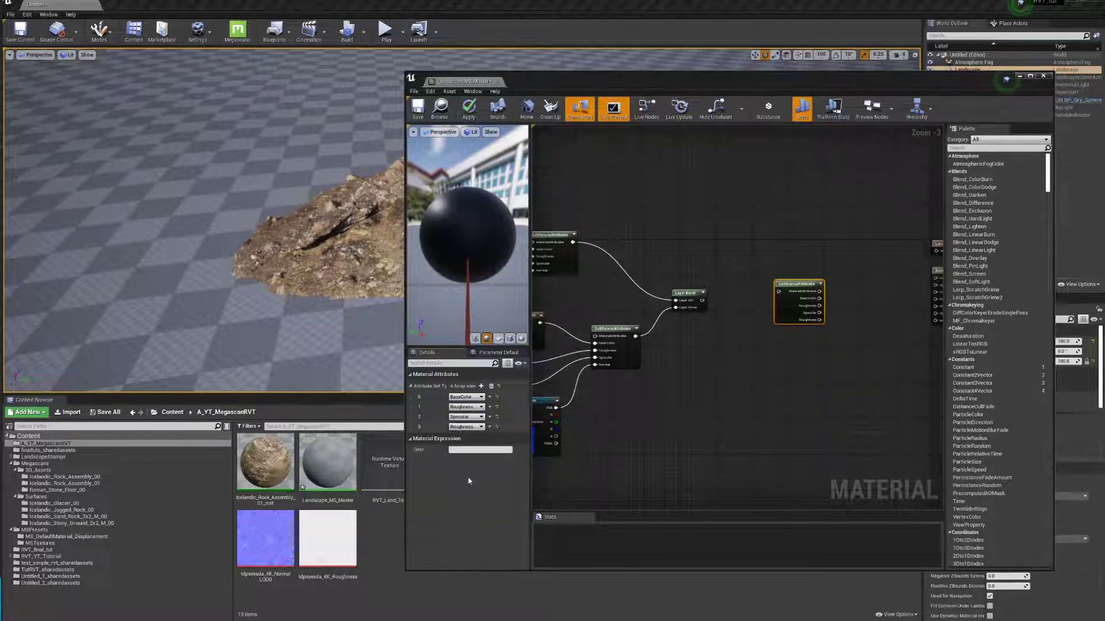
Step: Connect the Layer Blend output through the GetMaterialAttributes node to the Landscape_MS_Master node's Material Attributes input
left_click(704, 303)
left_click_drag(702, 301, 741, 252)
scroll(707, 287, "up", 2)
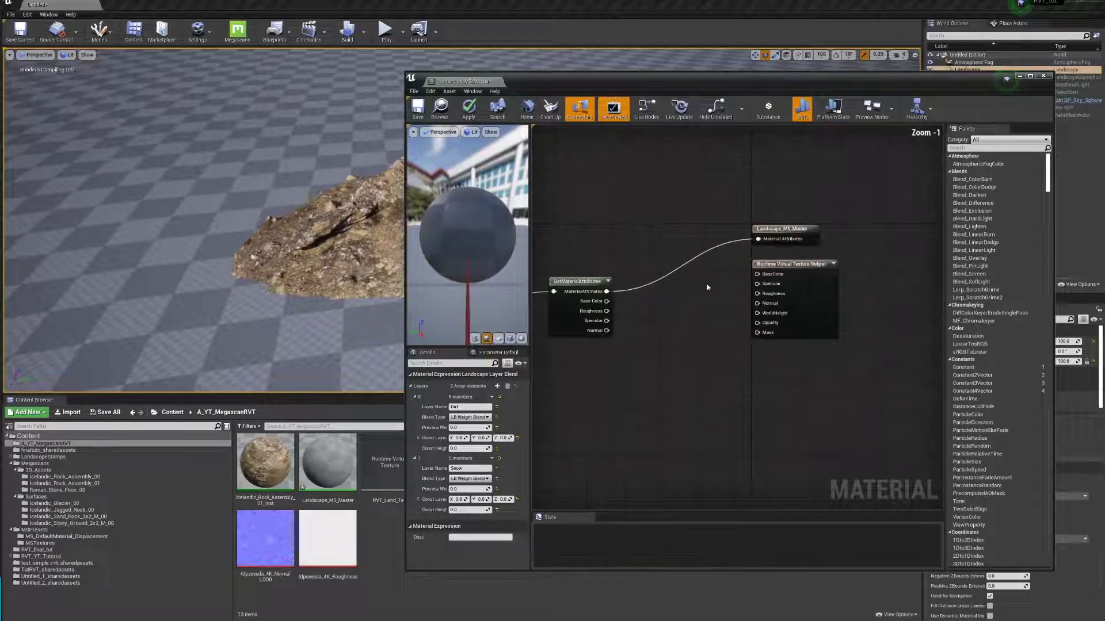
Step: Connect the Base Color, Roughness, Specular and Normal outputs to the matching inputs of the Runtime Virtual Texture Output node
scroll(661, 299, "up", 1)
left_click_drag(613, 314, 786, 283)
left_click_drag(613, 325, 786, 294)
left_click_drag(613, 347, 785, 316)
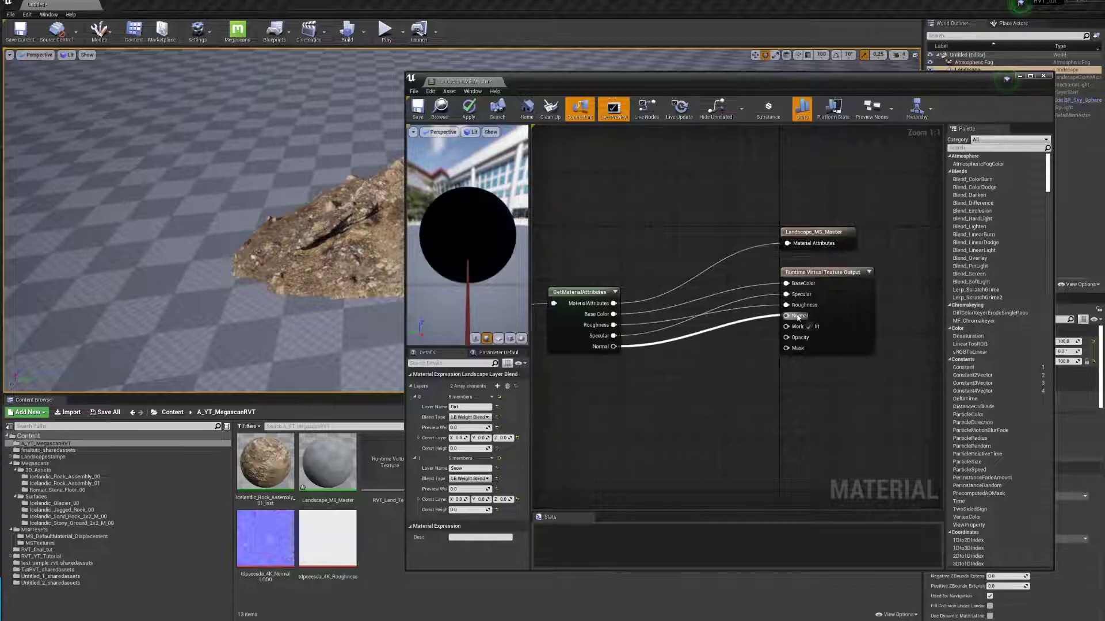
Step: Add an Absolute World Position node below GetMaterialAttributes and feed its output into a new ComponentMask node
scroll(718, 349, "down", 1)
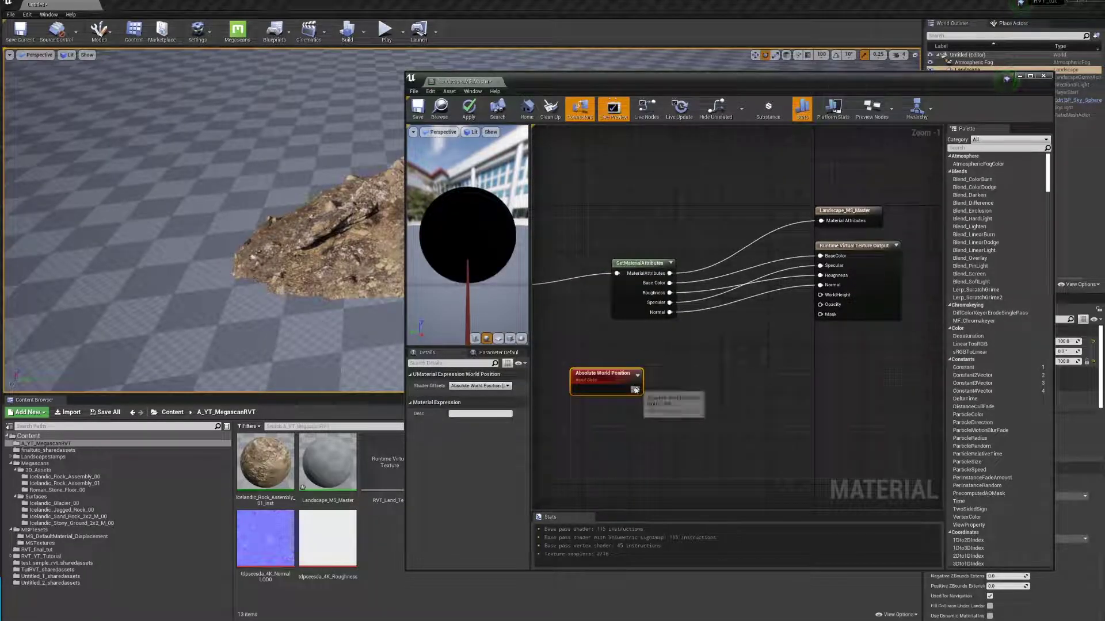
left_click_drag(635, 389, 698, 363)
type("mask")
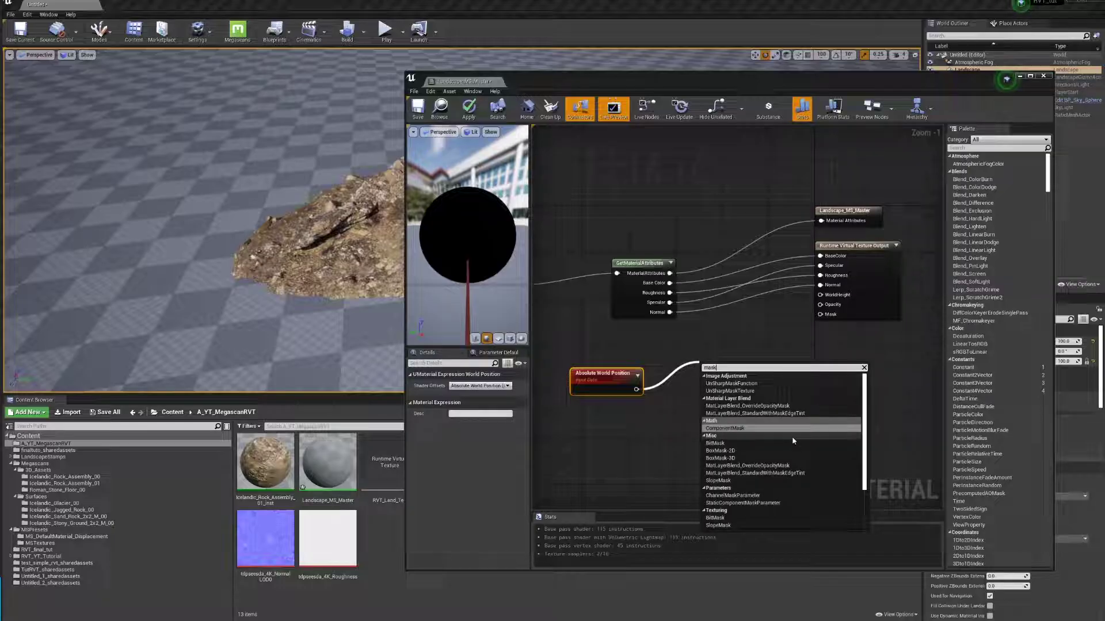
left_click(724, 428)
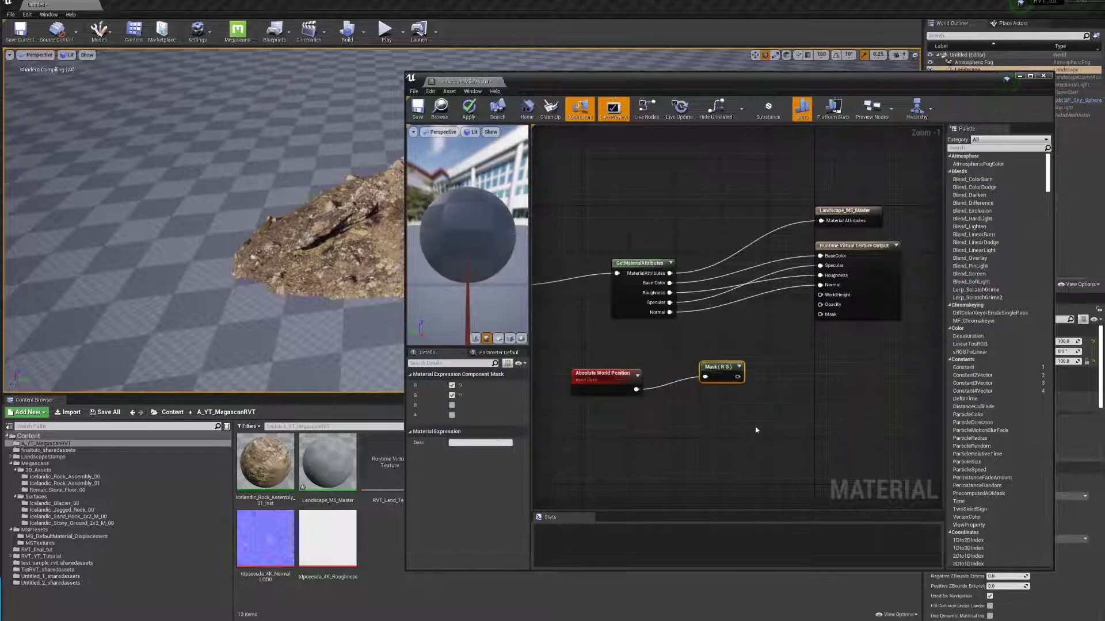
Step: Restrict the component mask to the B channel and connect it to the Runtime Virtual Texture Output's WorldHeight input
left_click(453, 396)
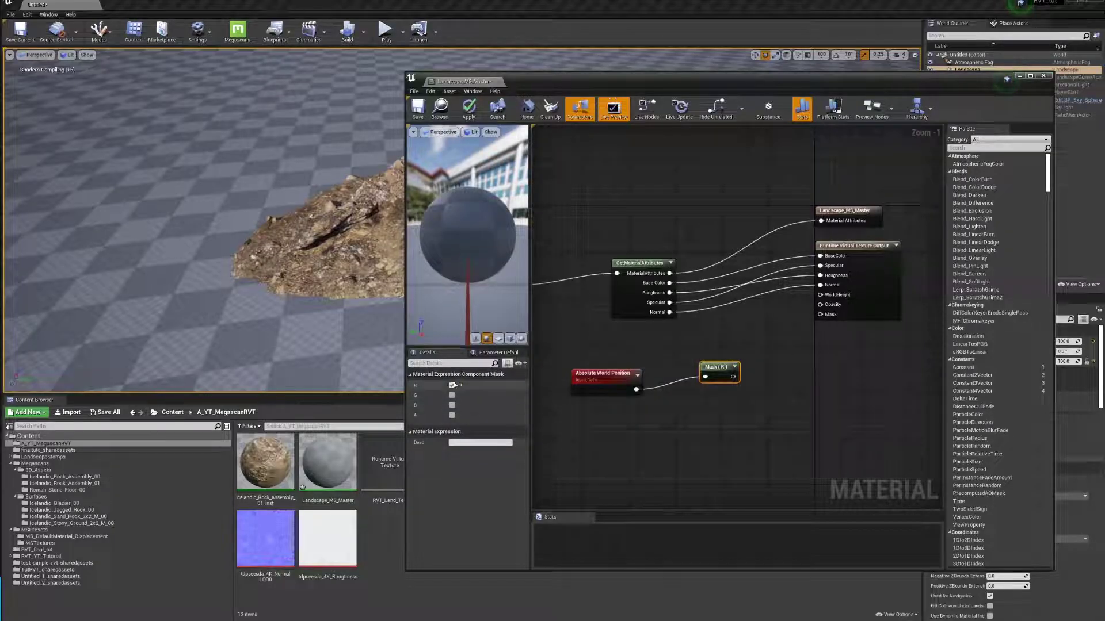
left_click(453, 386)
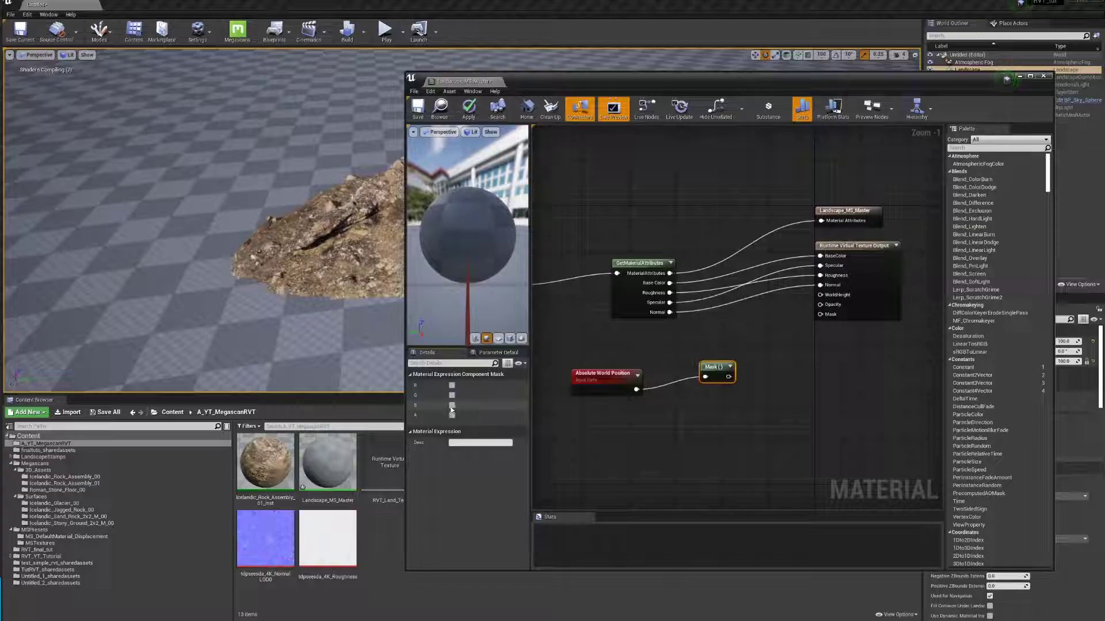
left_click(451, 406)
left_click_drag(733, 377, 821, 295)
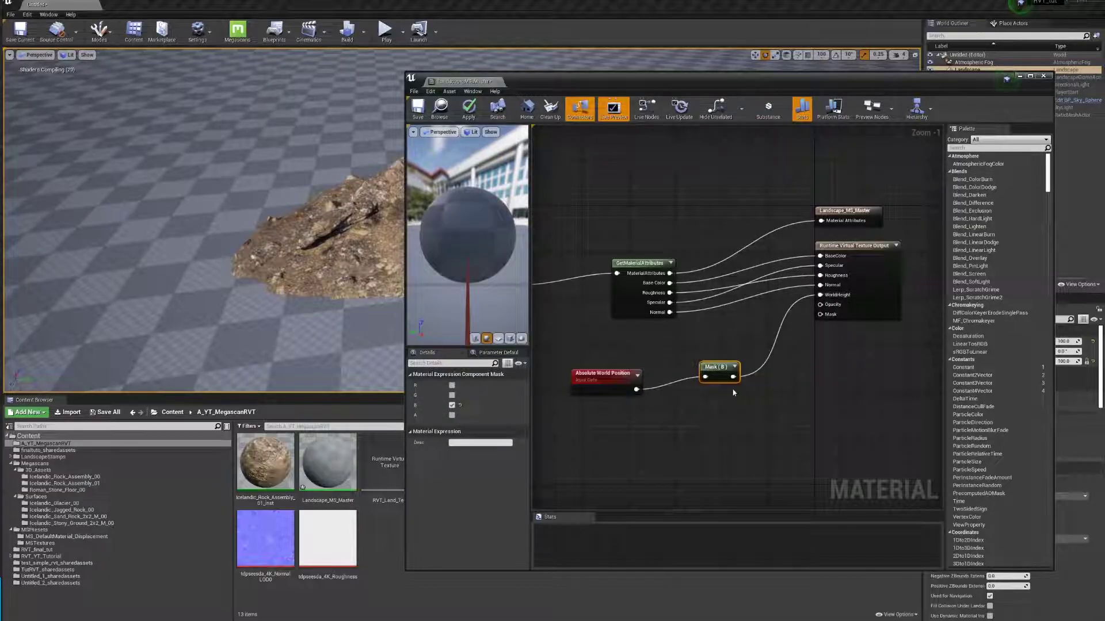
left_click_drag(716, 374, 713, 346)
left_click(773, 372)
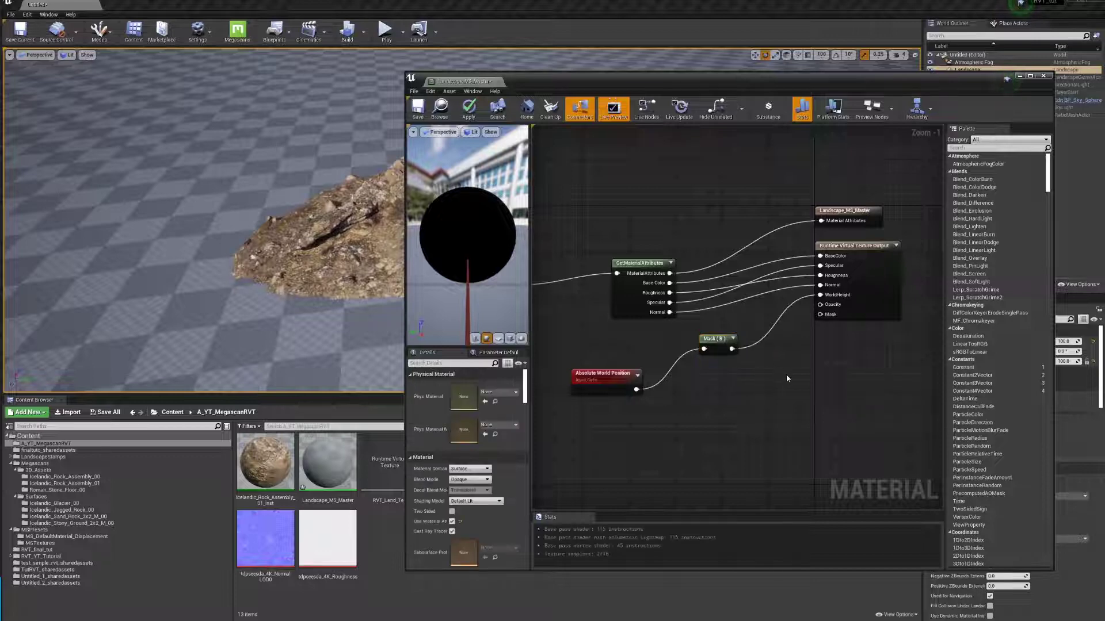
Step: Connect a new Constant with value 1 to the Runtime Virtual Texture Output's Opacity input and apply the material changes
left_click(777, 382)
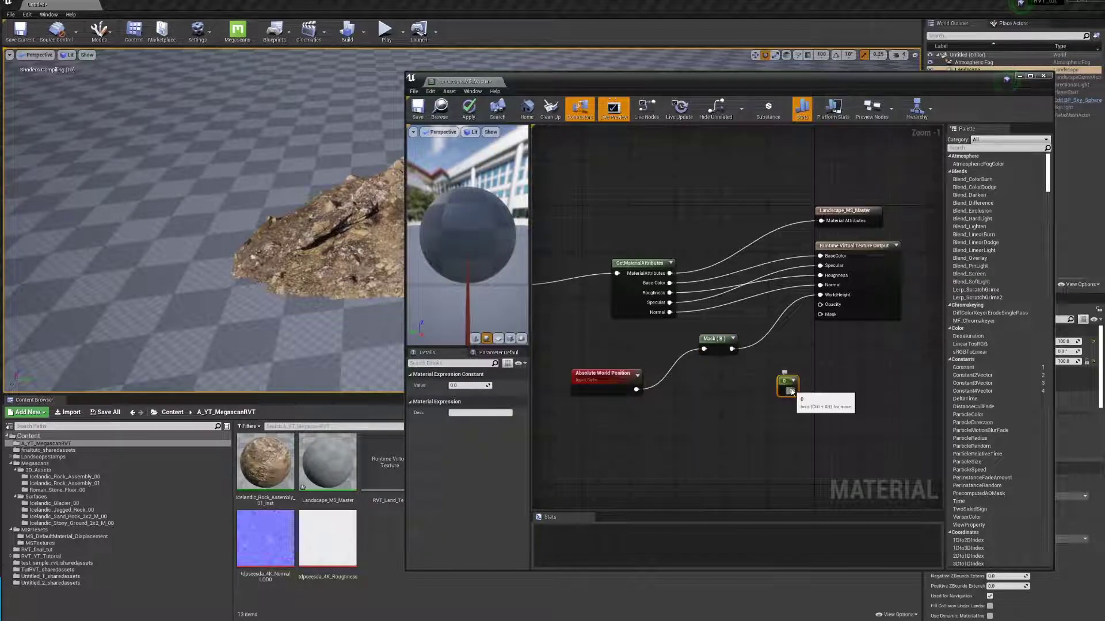
left_click_drag(792, 391, 820, 305)
left_click_drag(789, 380, 773, 378)
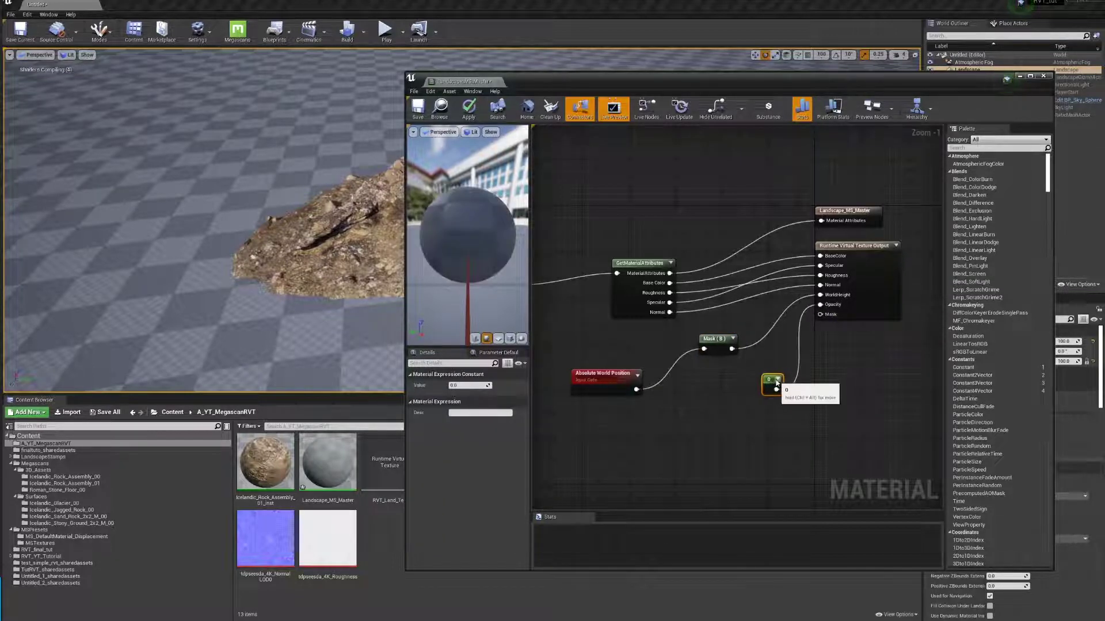
left_click(473, 385)
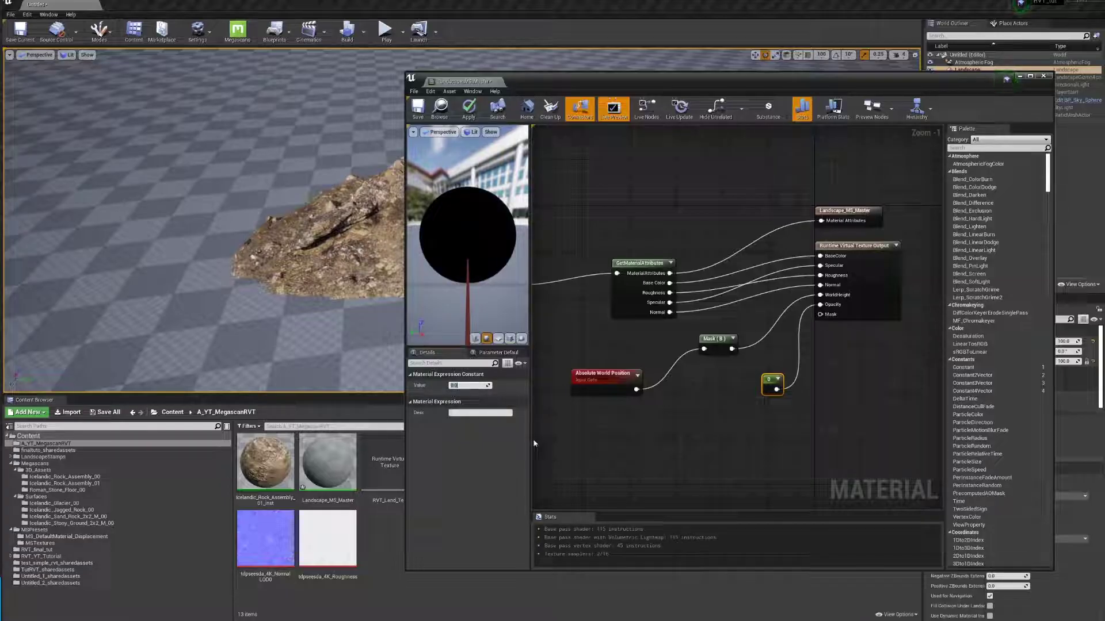
type("1")
key("Return")
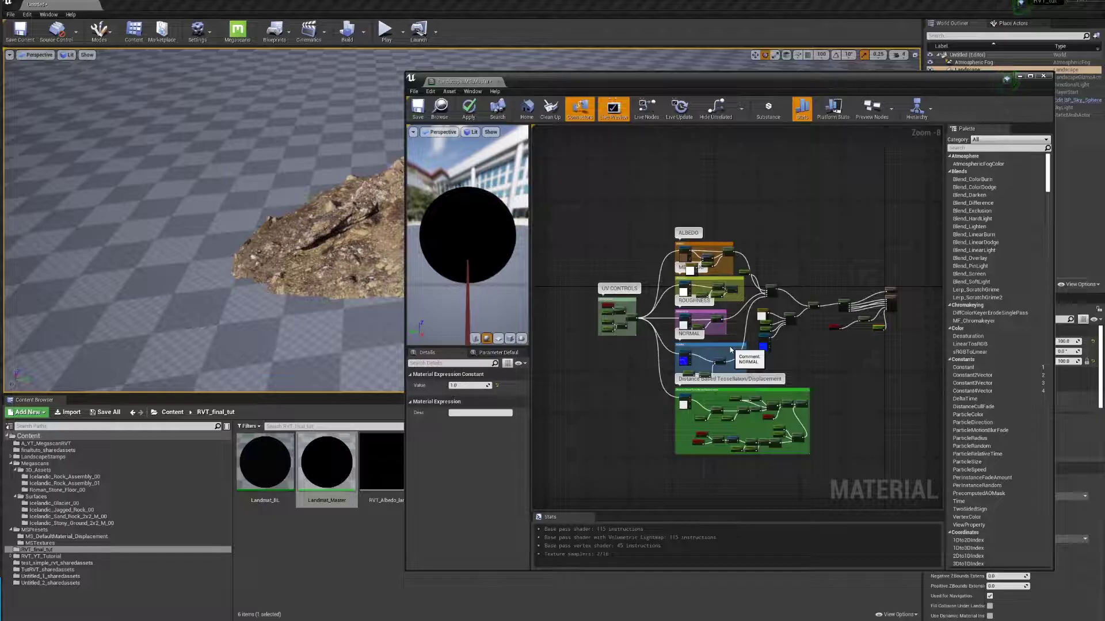
left_click(468, 109)
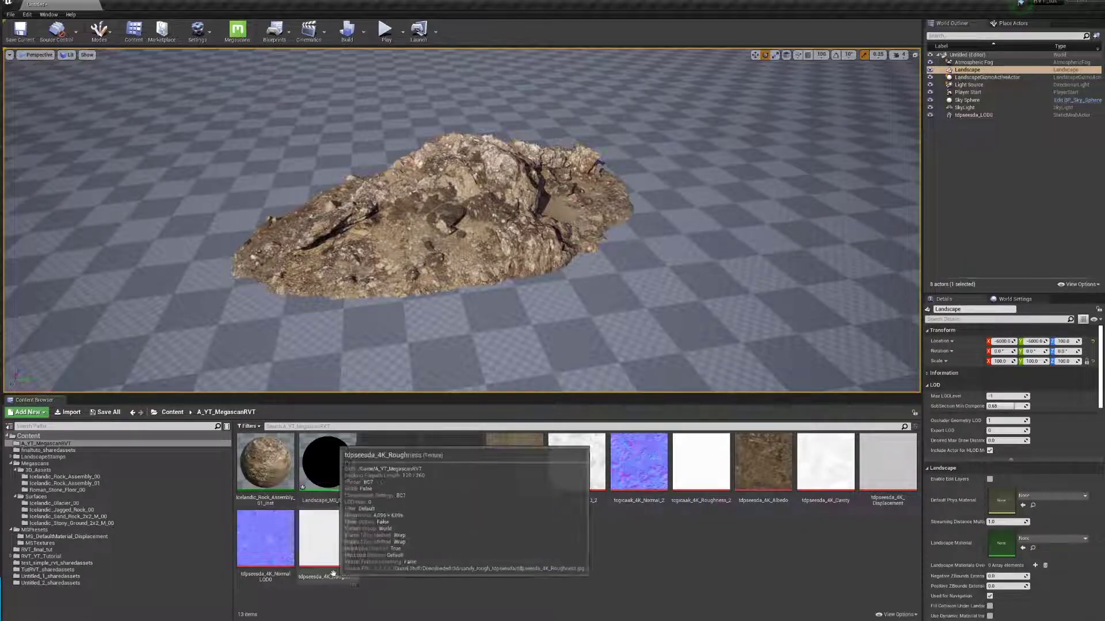
Step: Create a material instance from Landscape_MS_Master, keeping the name Landscape_MS_Master_Inst
right_click(326, 468)
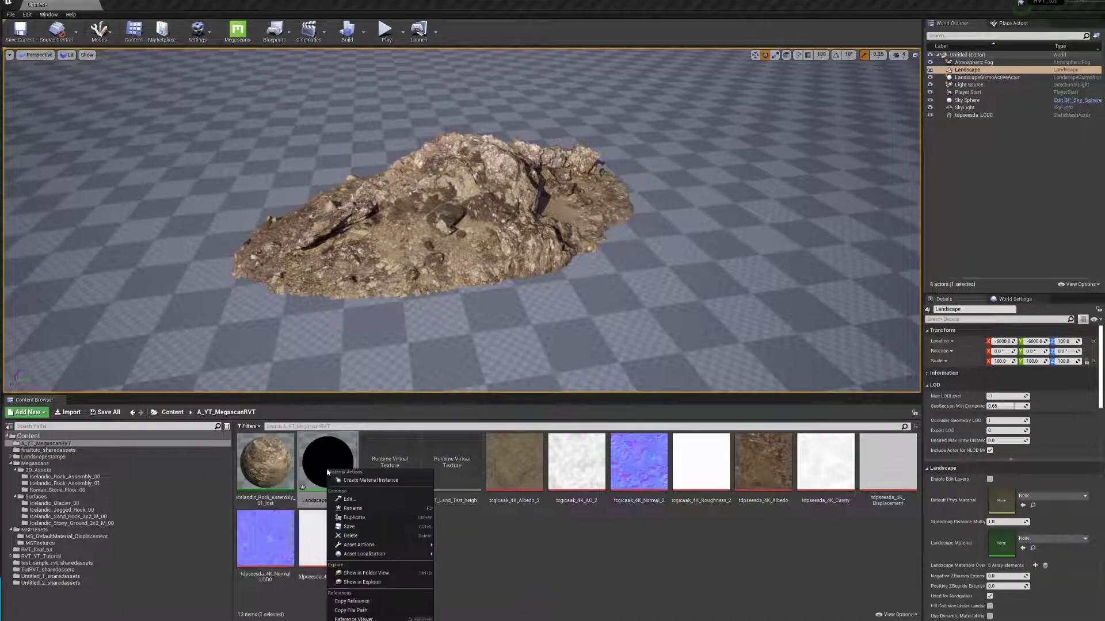
left_click(354, 479)
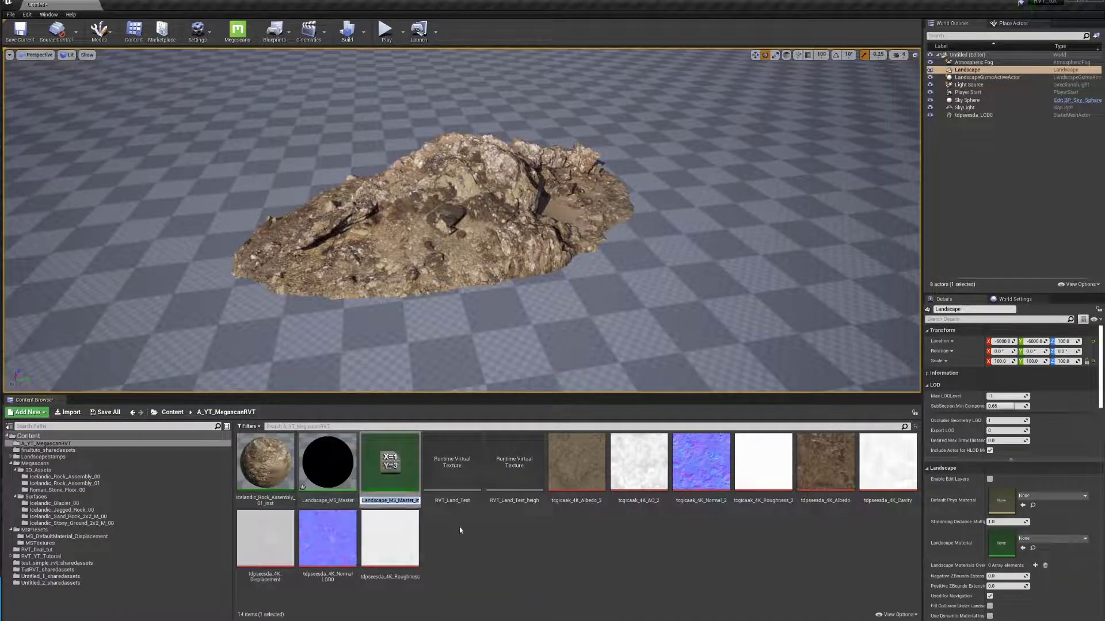
key("Return")
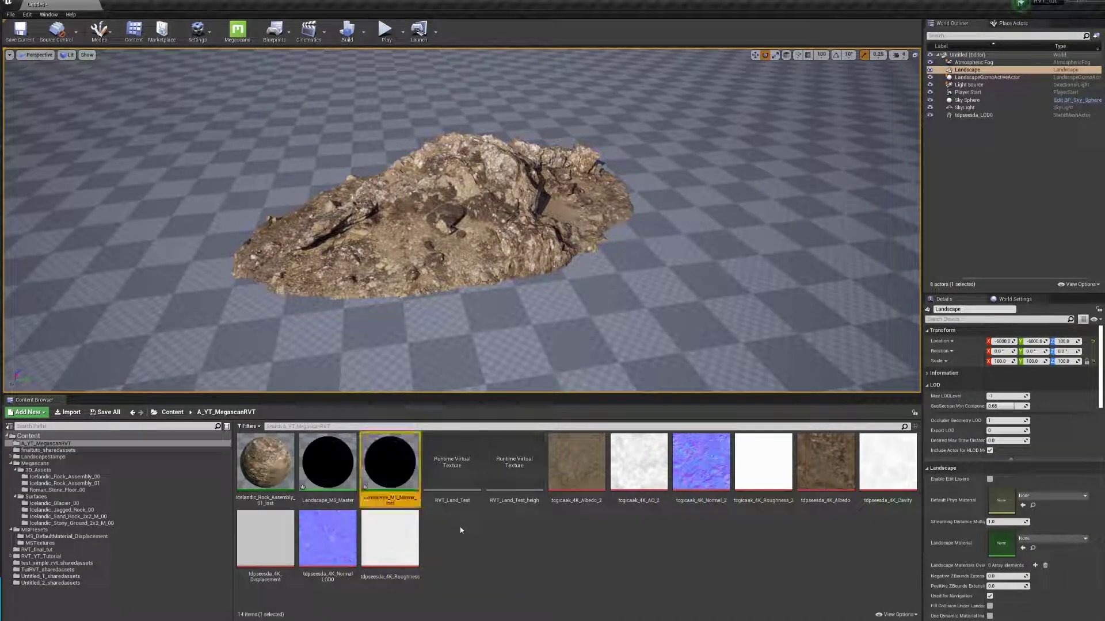
Step: Open Landscape_MS_Master_Inst and enable its Albedo, Roughness, Normal and Tiling parameter overrides
double_click(398, 476)
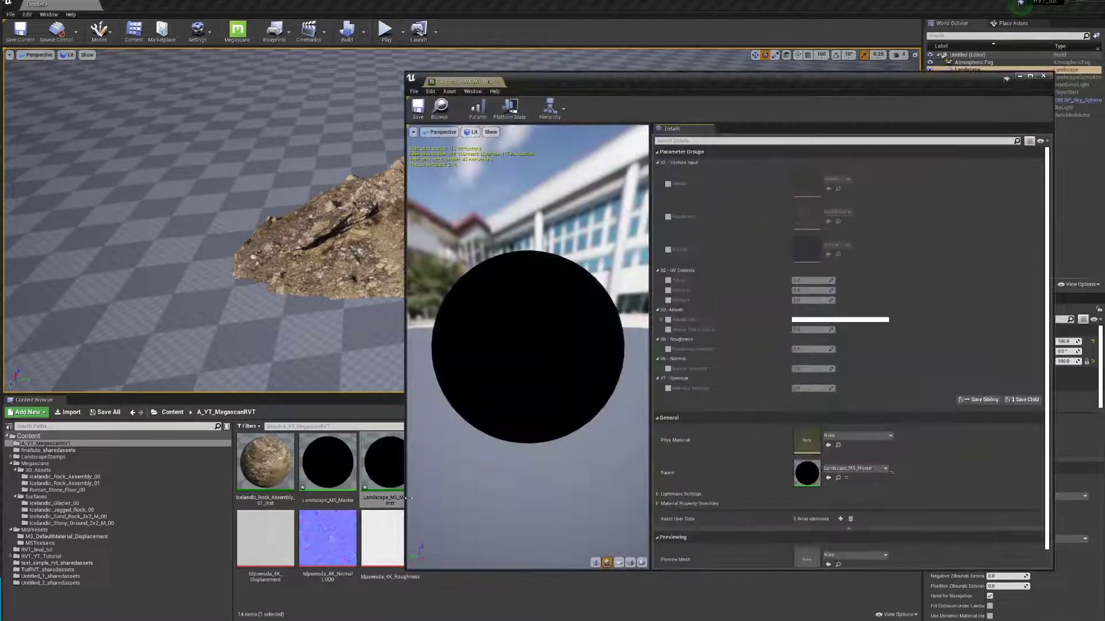
left_click_drag(813, 92, 460, 88)
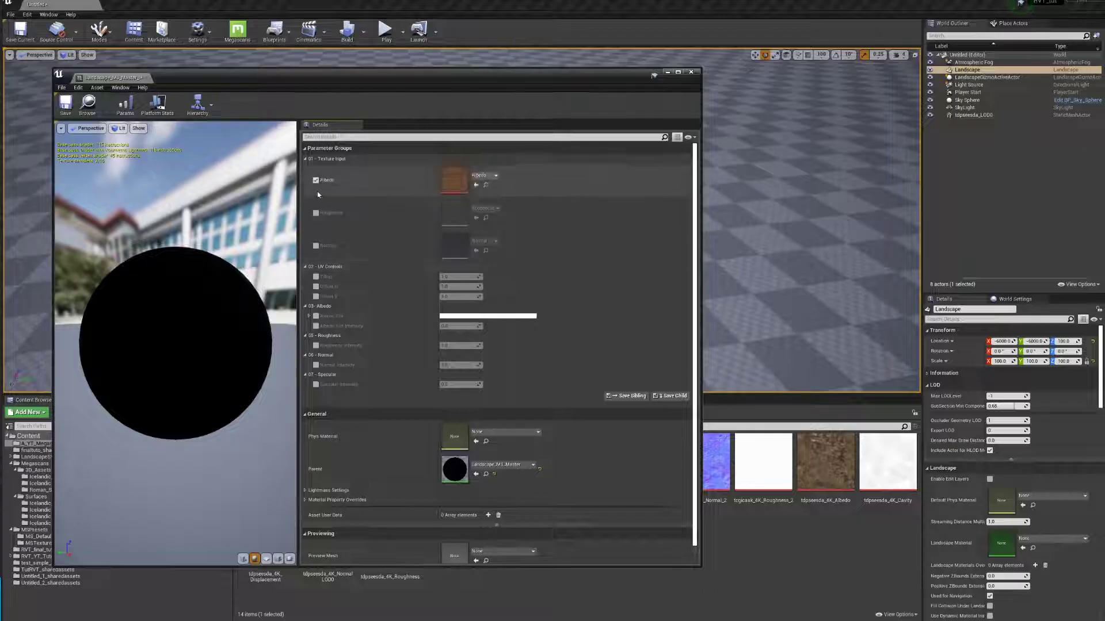
left_click(315, 213)
left_click(315, 246)
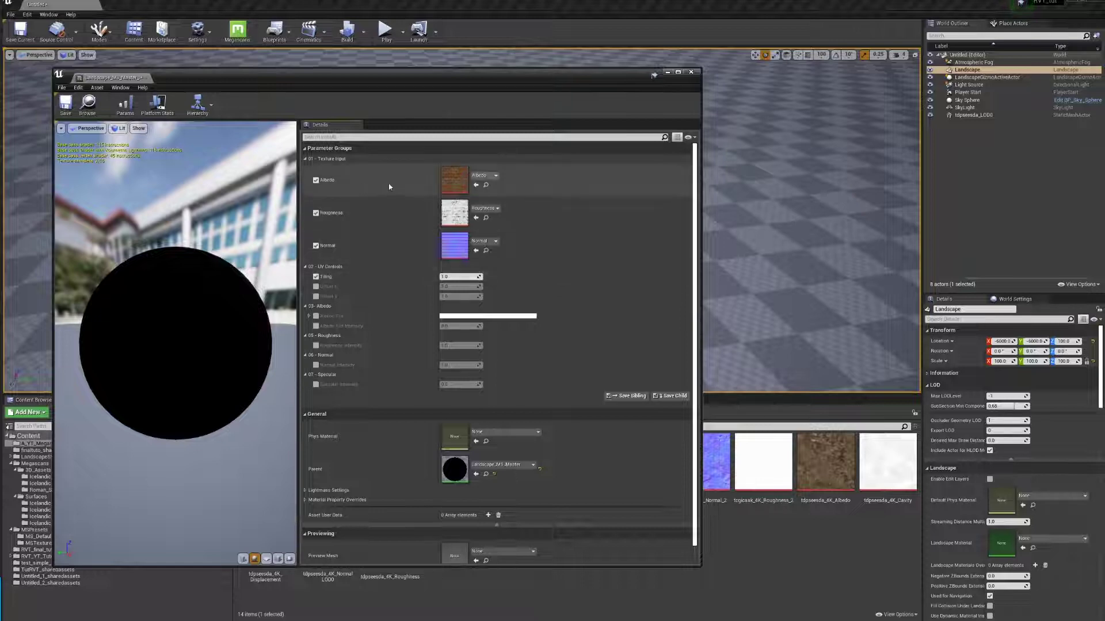
left_click_drag(598, 82, 593, 15)
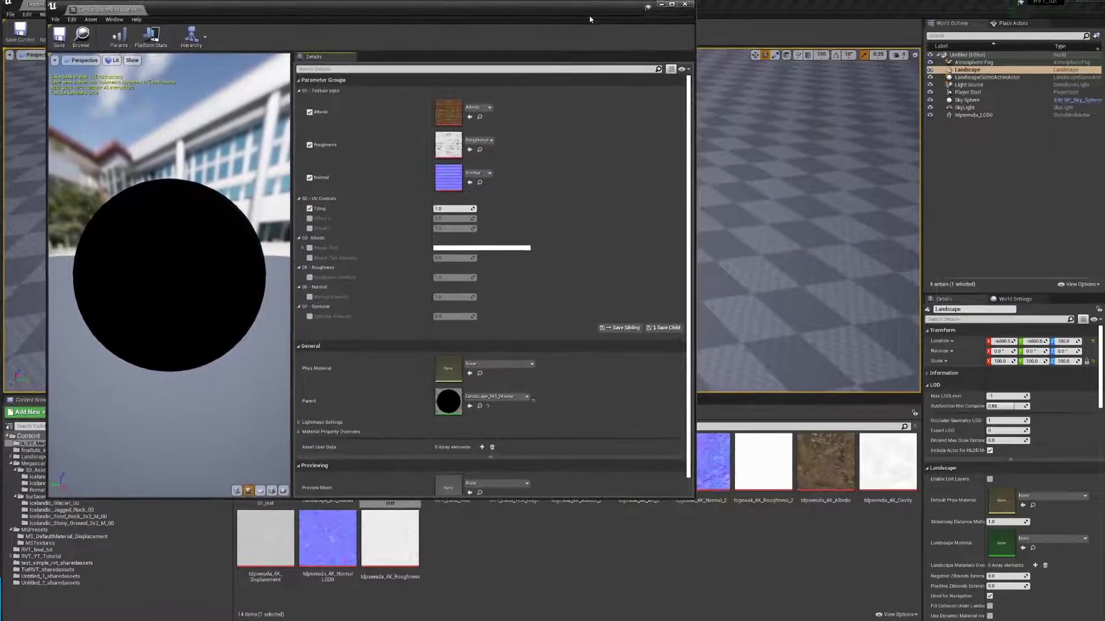
Step: Assign the tcgcaak_4K Albedo_2, Normal_2 and Roughness_2 textures to the instance's matching parameters, save the instance and close it
left_click_drag(565, 498, 546, 411)
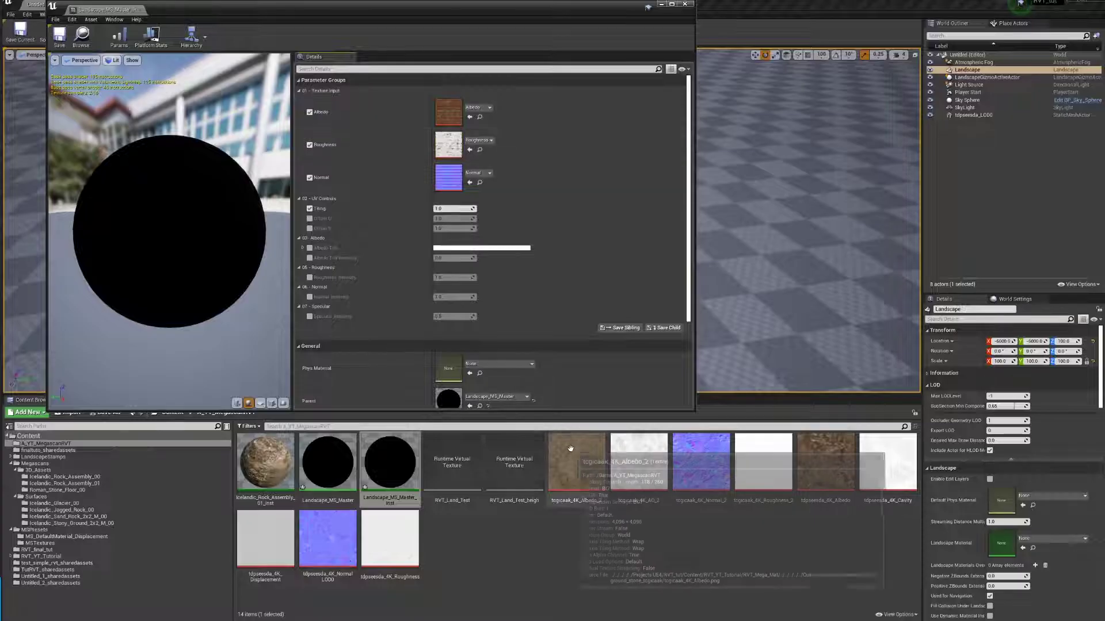
left_click(577, 462)
left_click(469, 116)
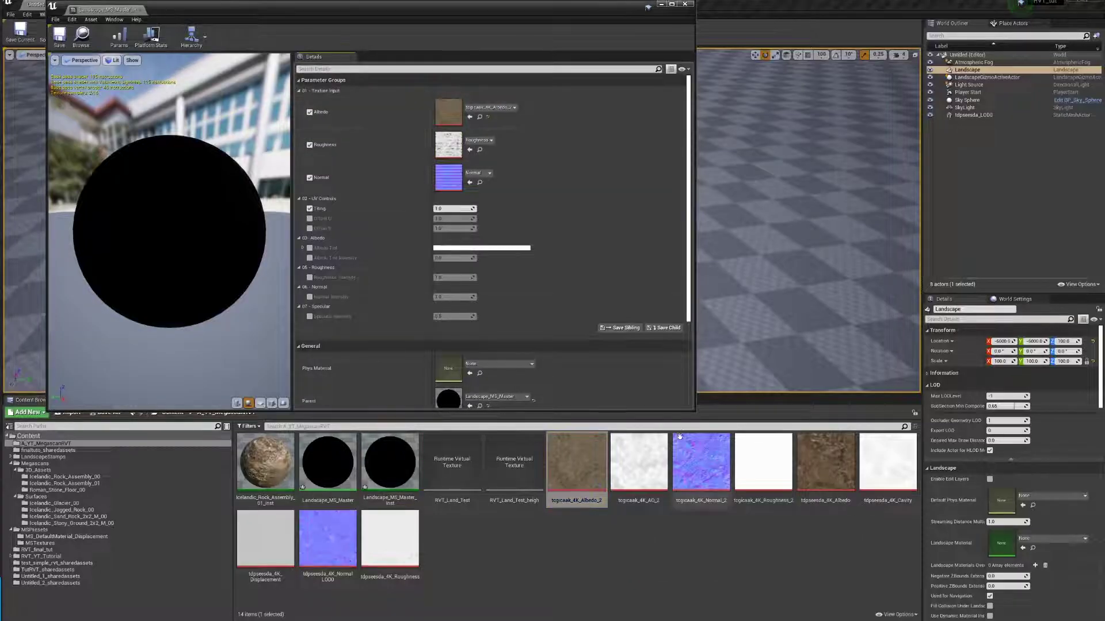
left_click_drag(699, 464, 682, 446)
left_click(469, 183)
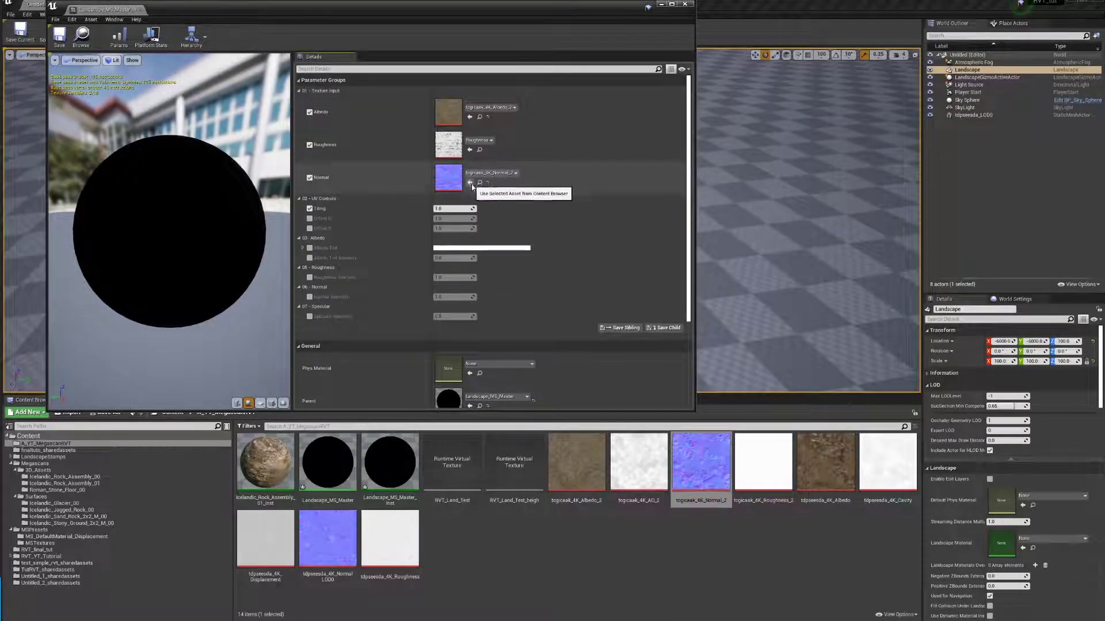
left_click(470, 182)
left_click(763, 462)
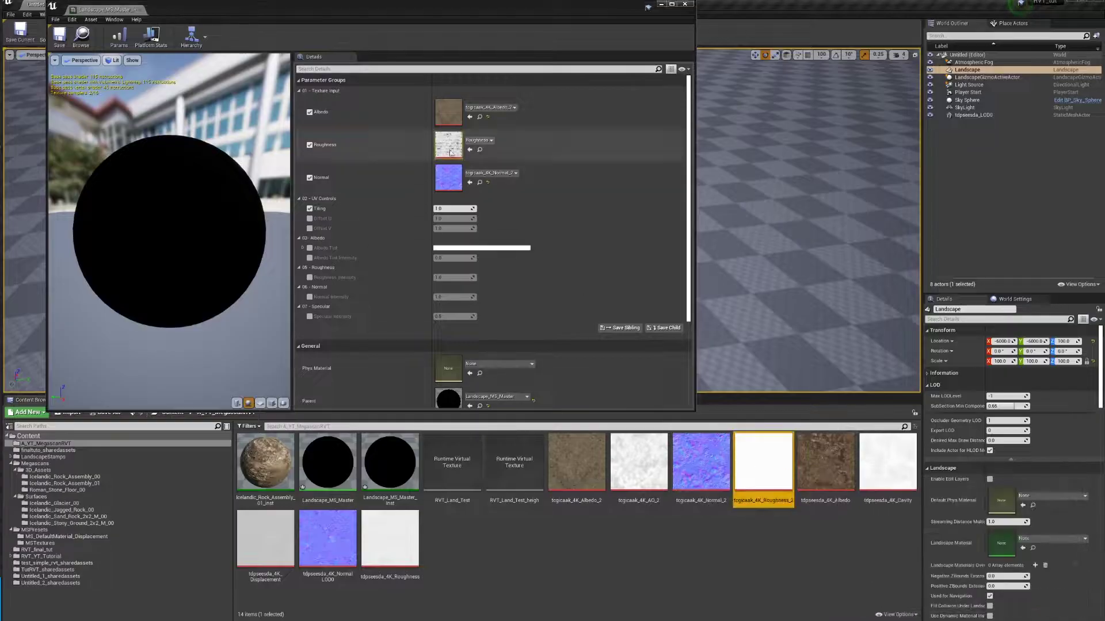
left_click(470, 150)
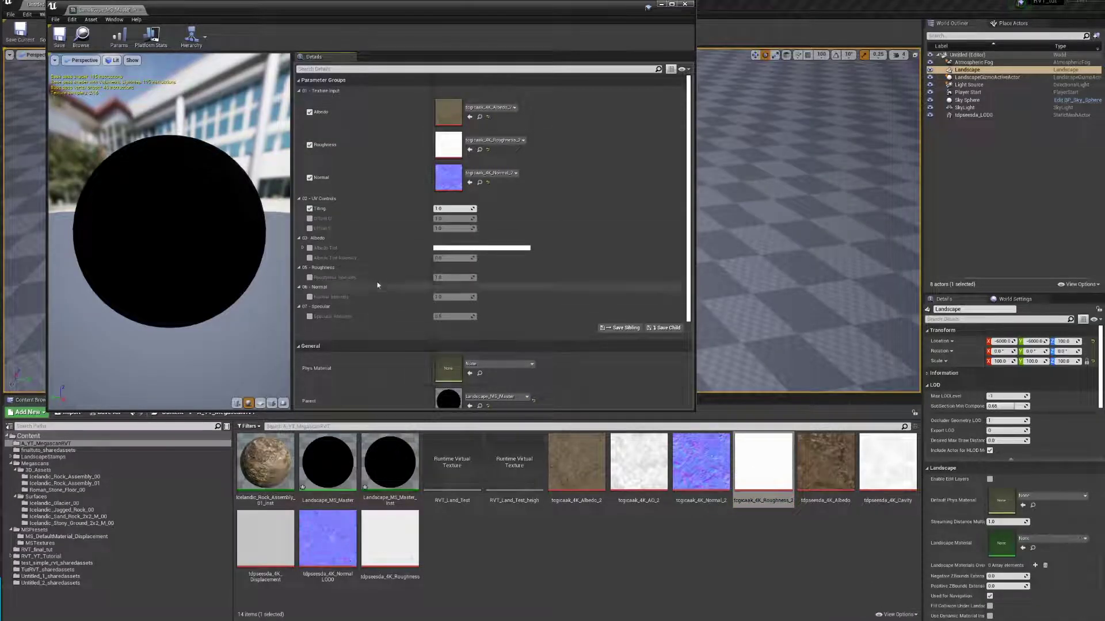
left_click(62, 44)
left_click(684, 4)
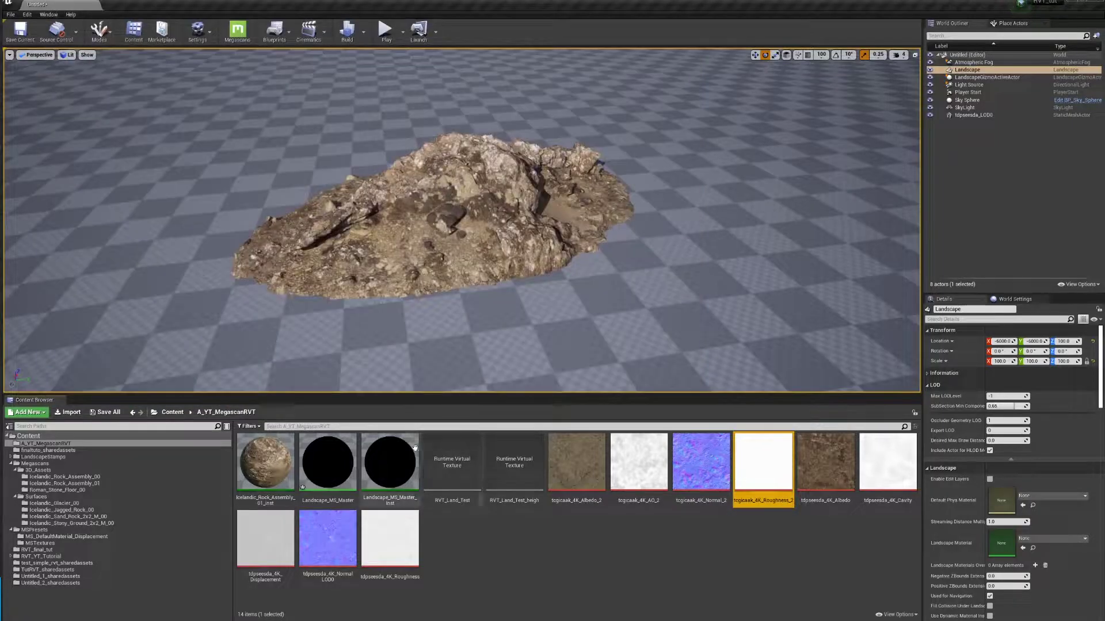
Step: Add an element to the Landscape's Render to Virtual Textures array and assign RVT_Land_Test to it
left_click_drag(391, 460, 397, 450)
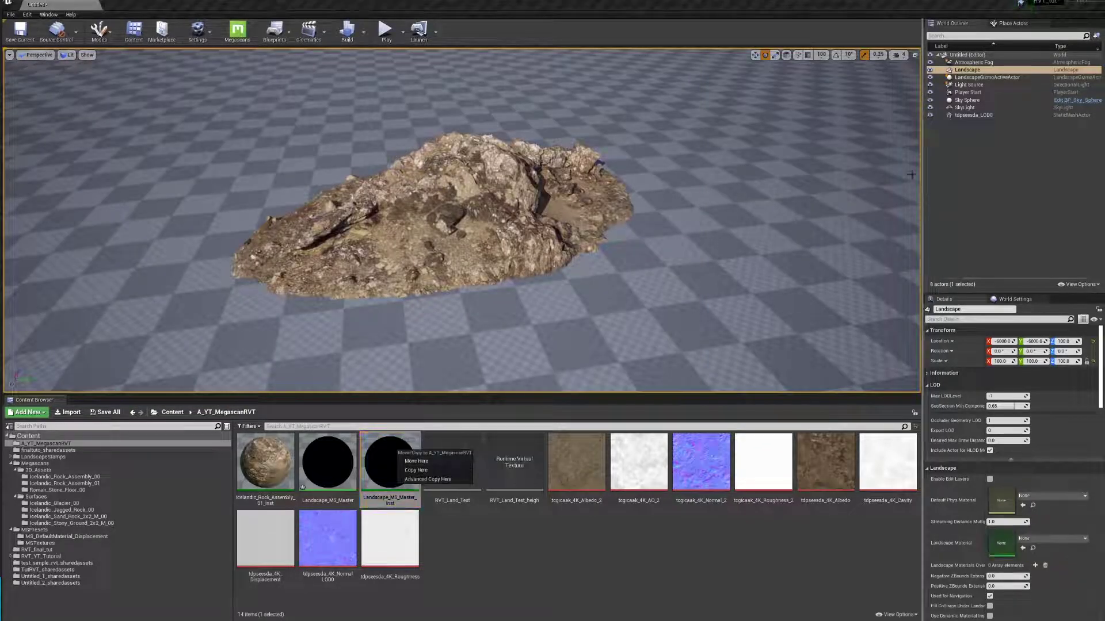
scroll(1030, 449, "down", 5)
scroll(1028, 449, "down", 10)
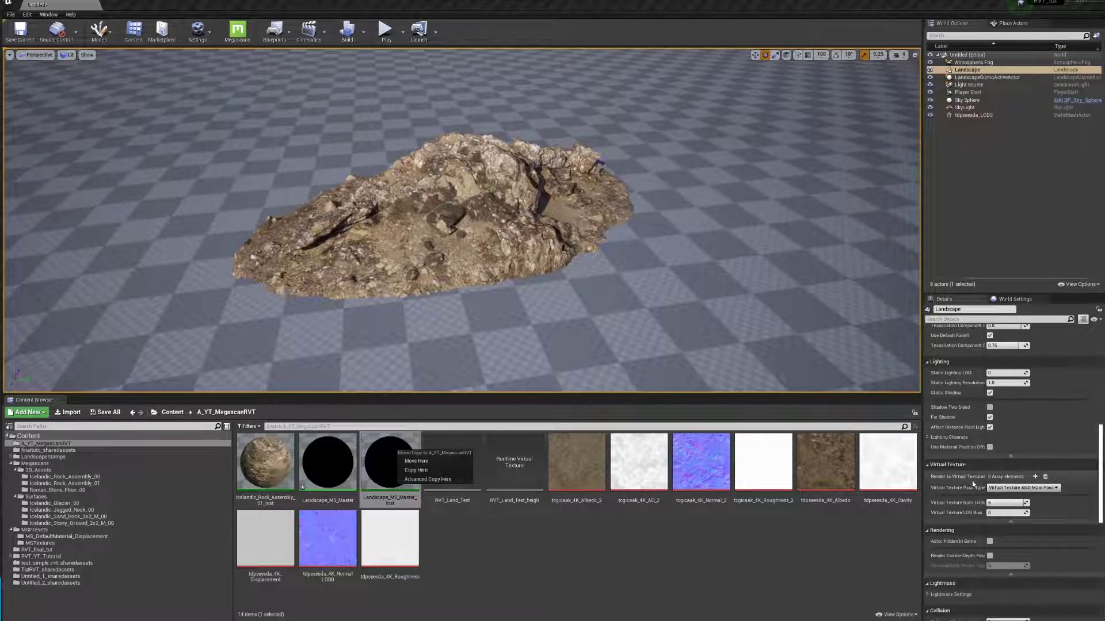
left_click(1036, 477)
left_click(1036, 478)
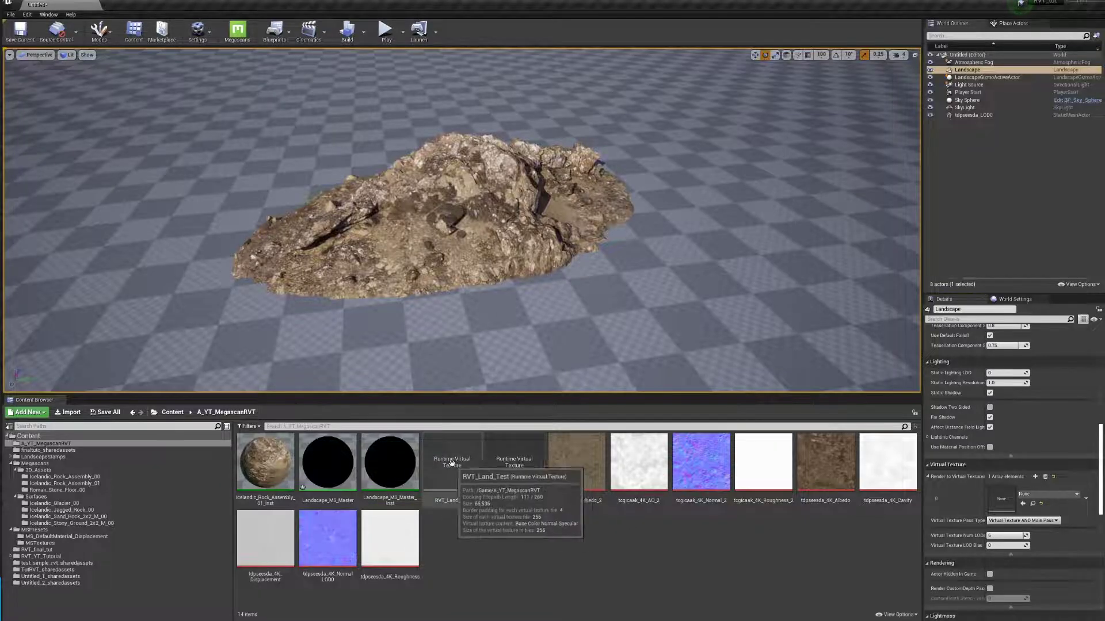
left_click_drag(452, 464, 1035, 495)
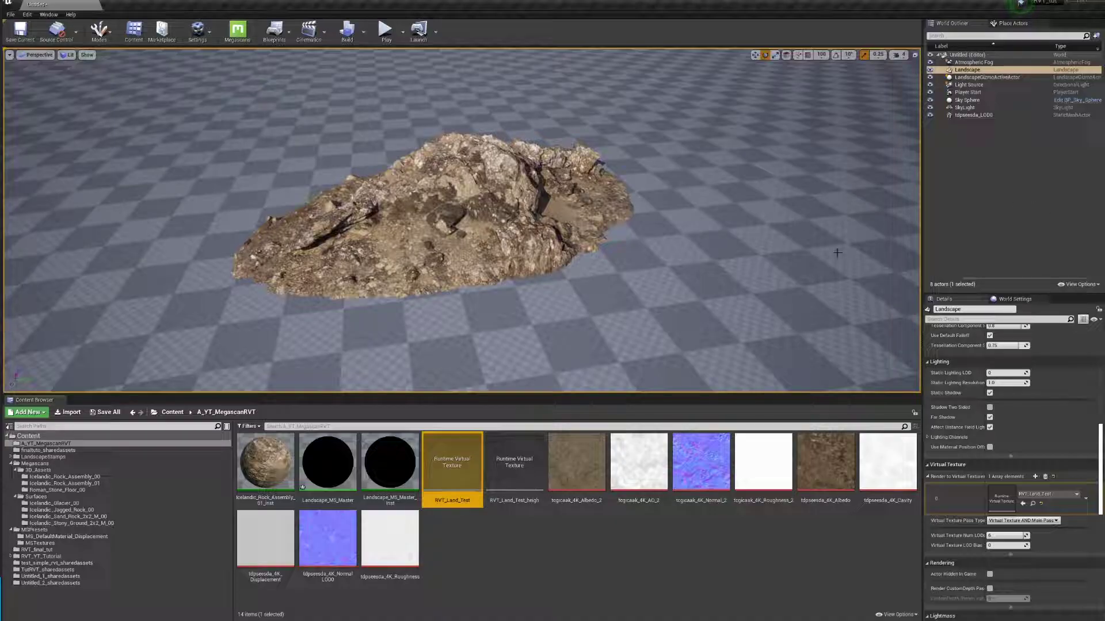
Step: Place a Runtime Virtual Texture Volume beside the rock, with Landscape as its Source Actor, and copy the bounds
left_click(1012, 23)
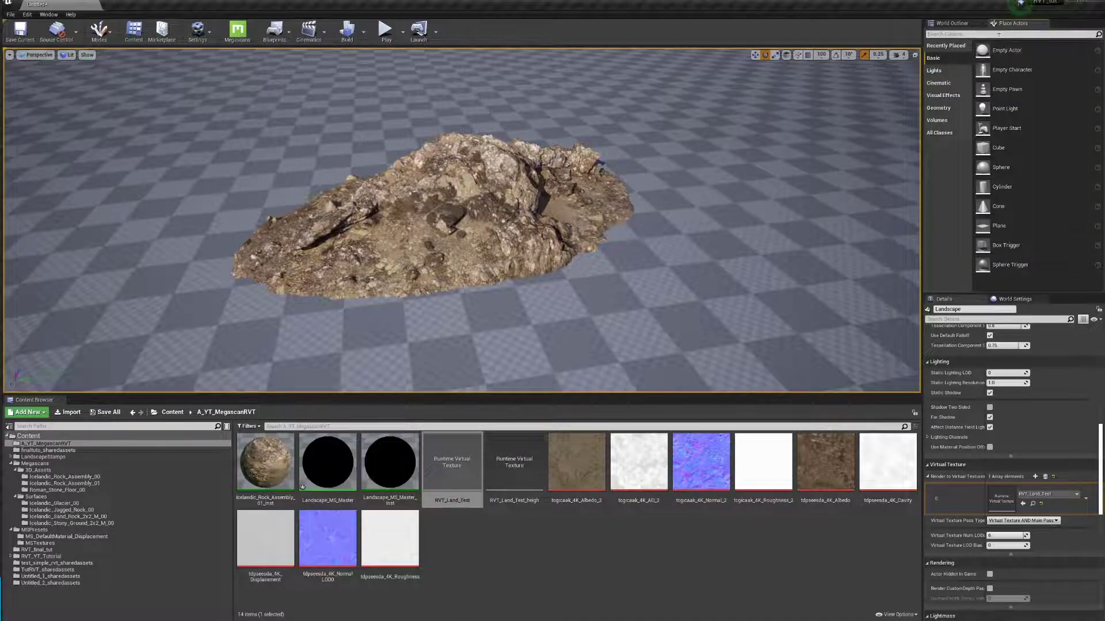
type("runt")
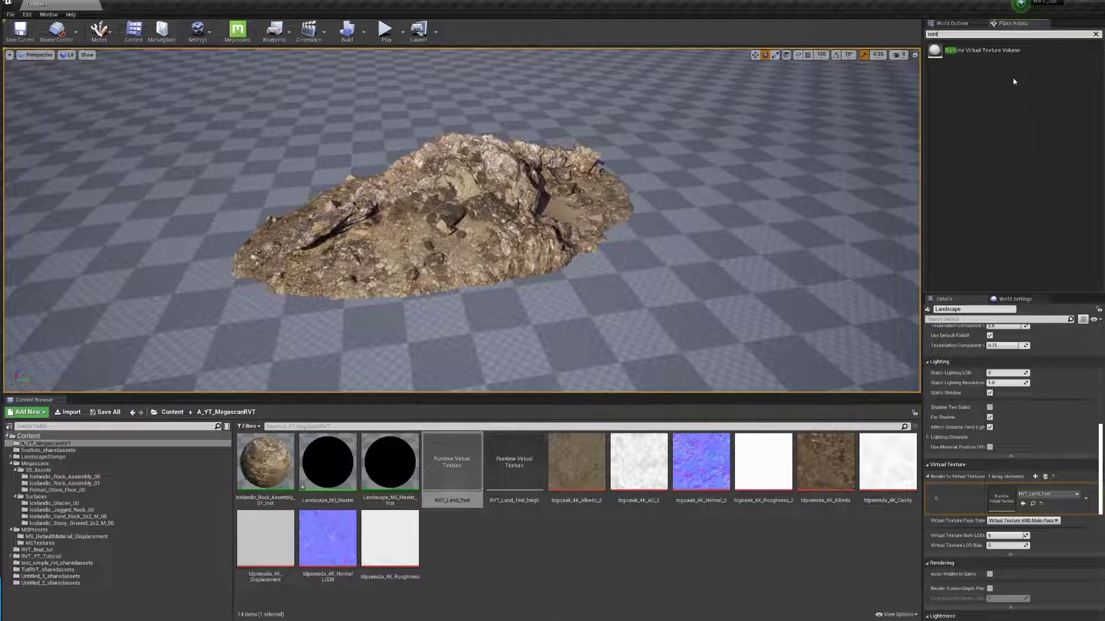
left_click_drag(981, 50, 727, 208)
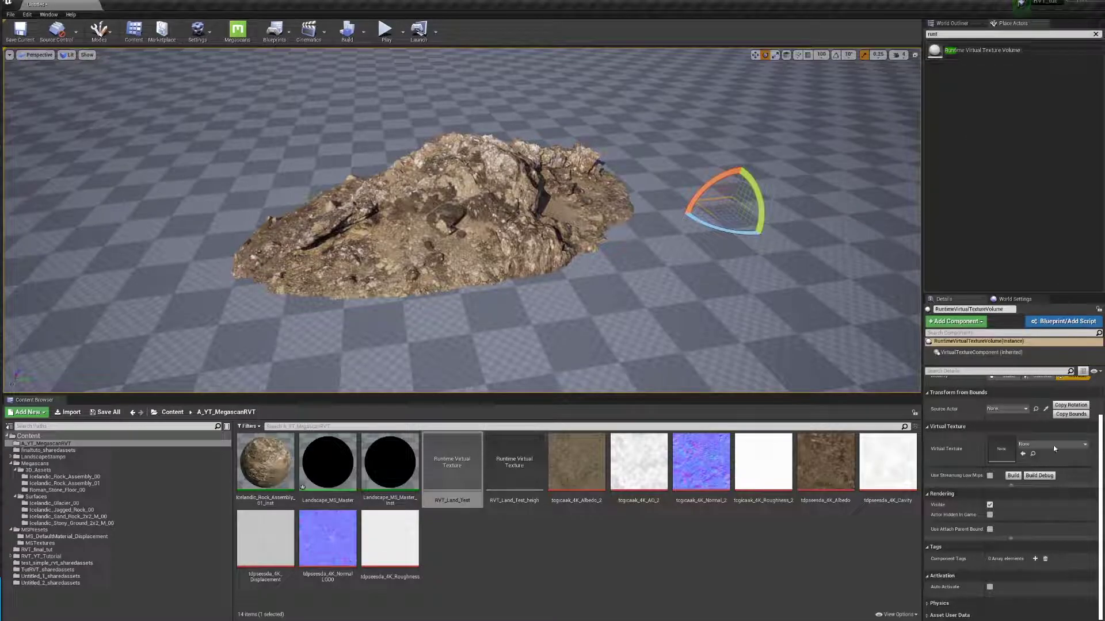
left_click(1045, 409)
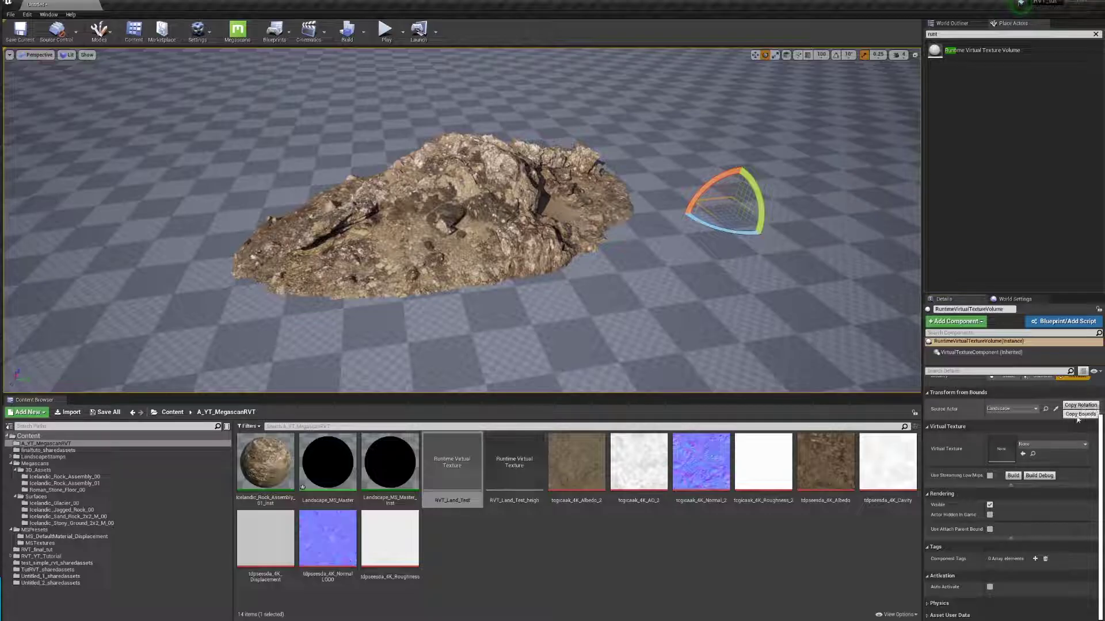
right_click_drag(751, 338, 512, 296)
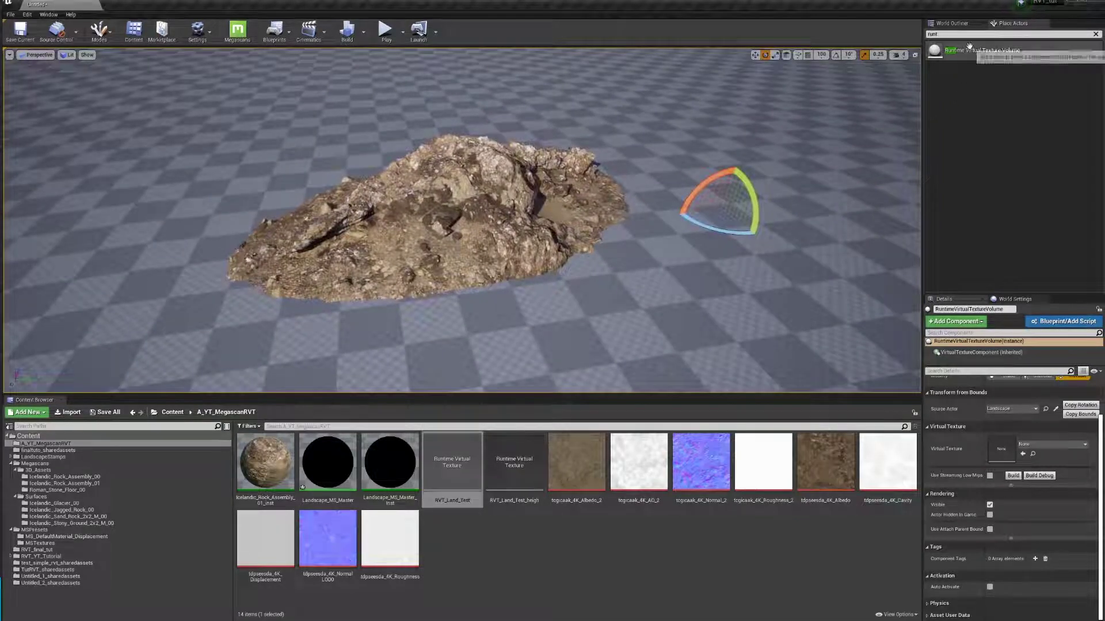
Step: Rename the placed Runtime Virtual Texture Volume to RVT_Color
left_click(964, 24)
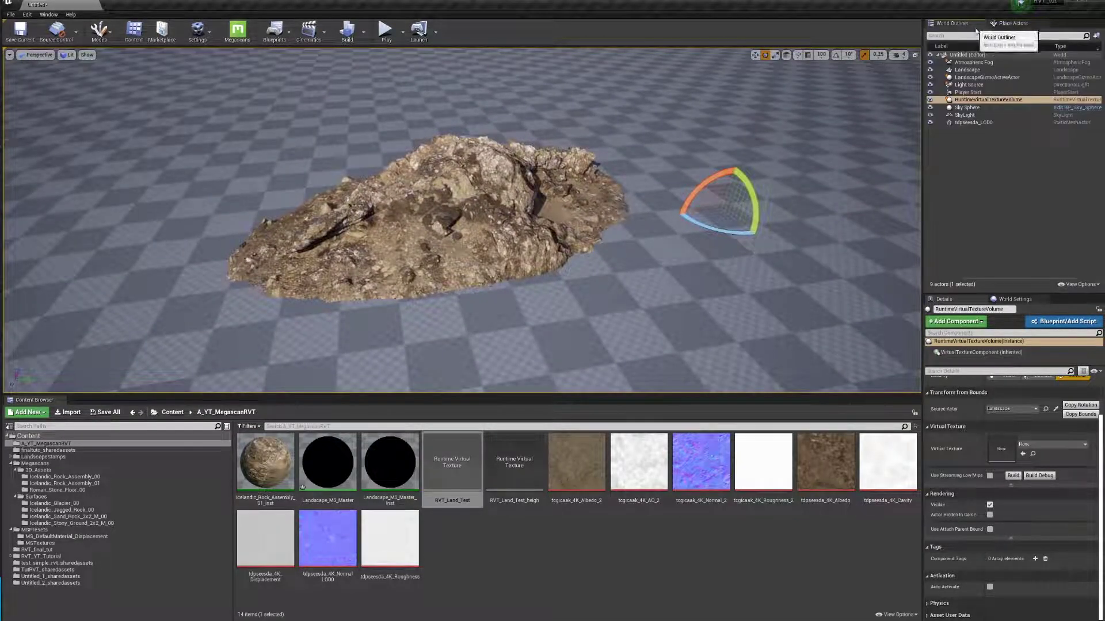
left_click(993, 101)
key("F2")
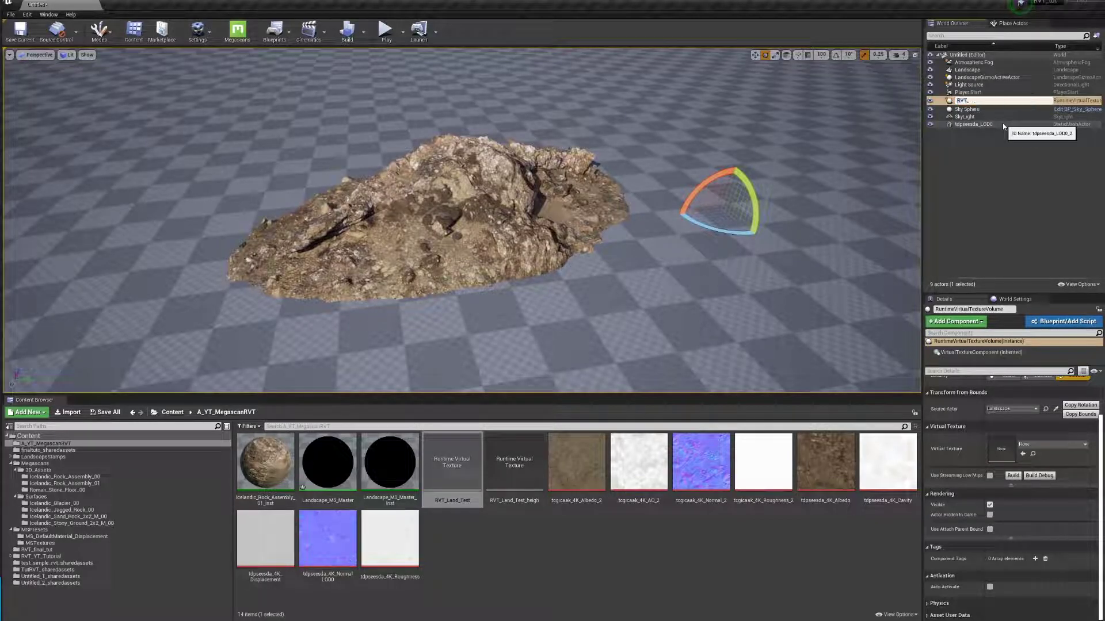
type("RVT_Color")
key("Return")
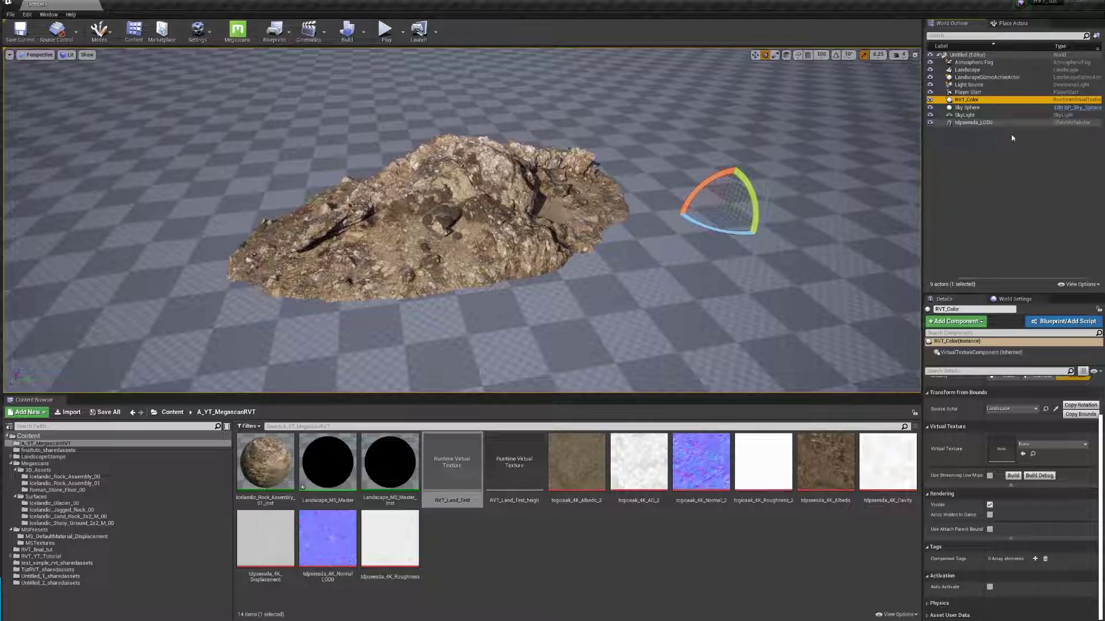
Step: Place a second Runtime Virtual Texture Volume near the rock and assign RVT_Land_Test_heigh as its virtual texture
left_click(1012, 23)
left_click_drag(978, 50, 774, 283)
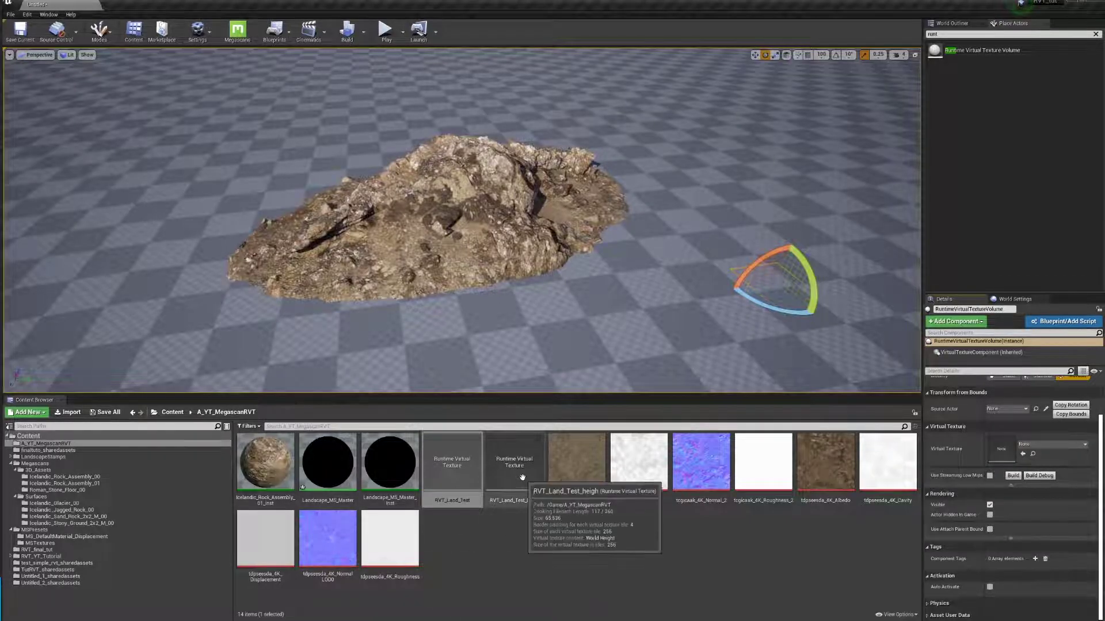
left_click_drag(514, 466, 1030, 446)
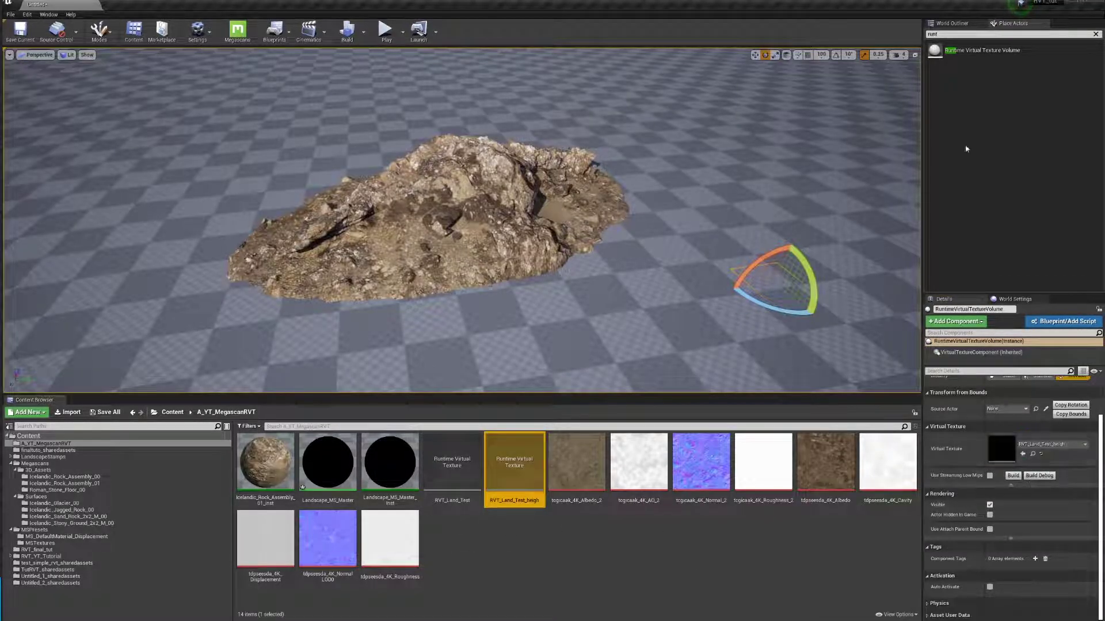
Step: Rename the second Runtime Virtual Texture Volume to RVT_height
left_click(973, 24)
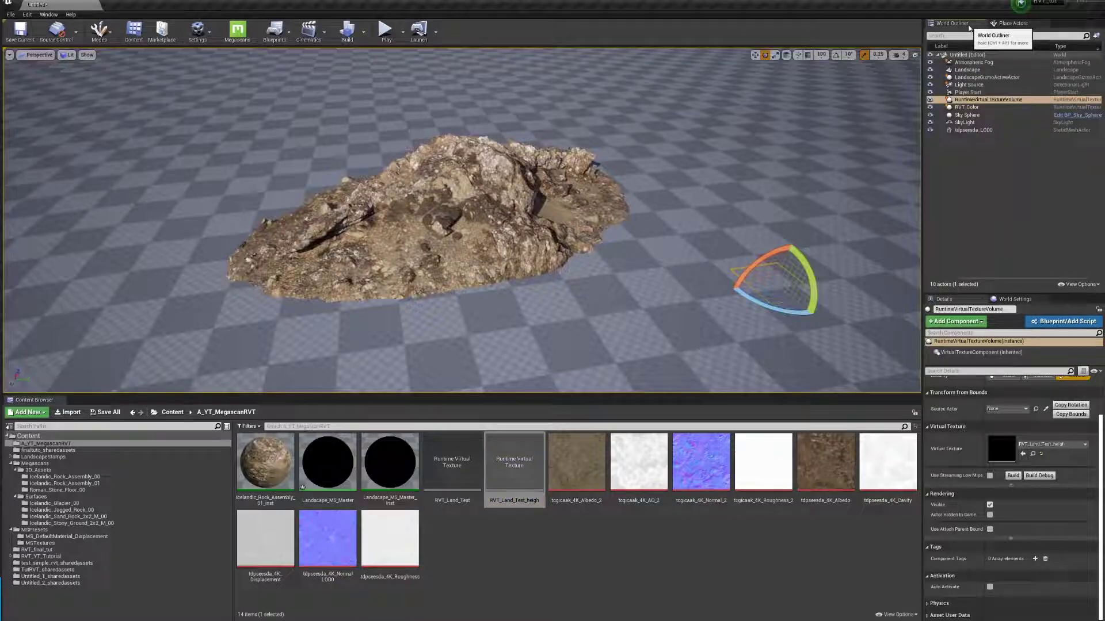
left_click(1001, 101)
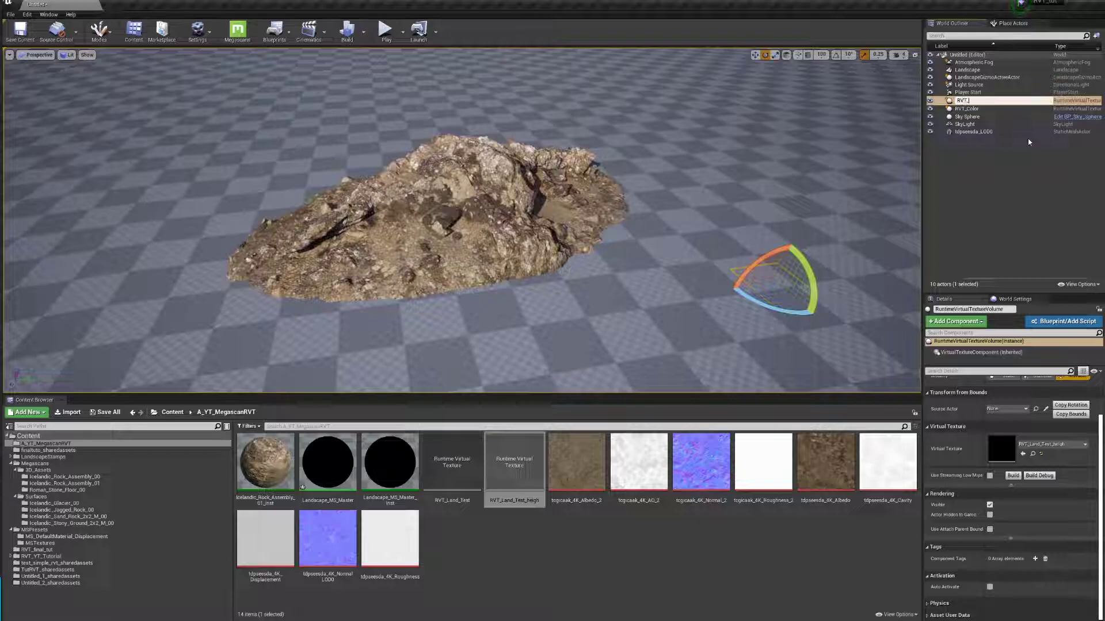
type("RVT_height")
key("Return")
Step: Check the virtual texture content setting of the RVT_Land_Test_heigh and RVT_Land_Test assets
double_click(513, 466)
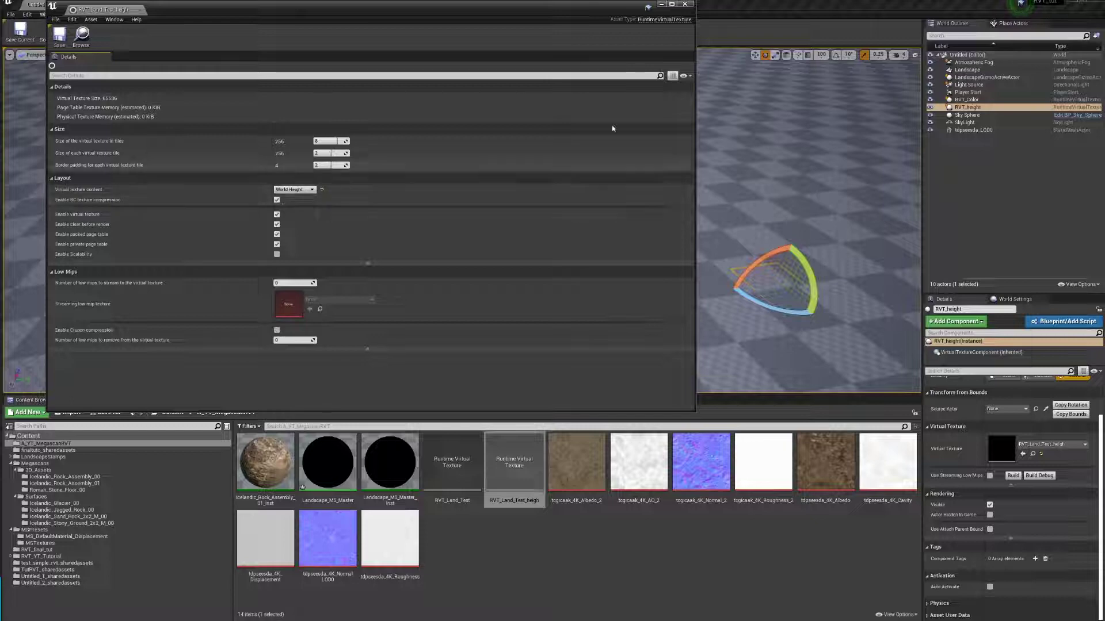
left_click(684, 4)
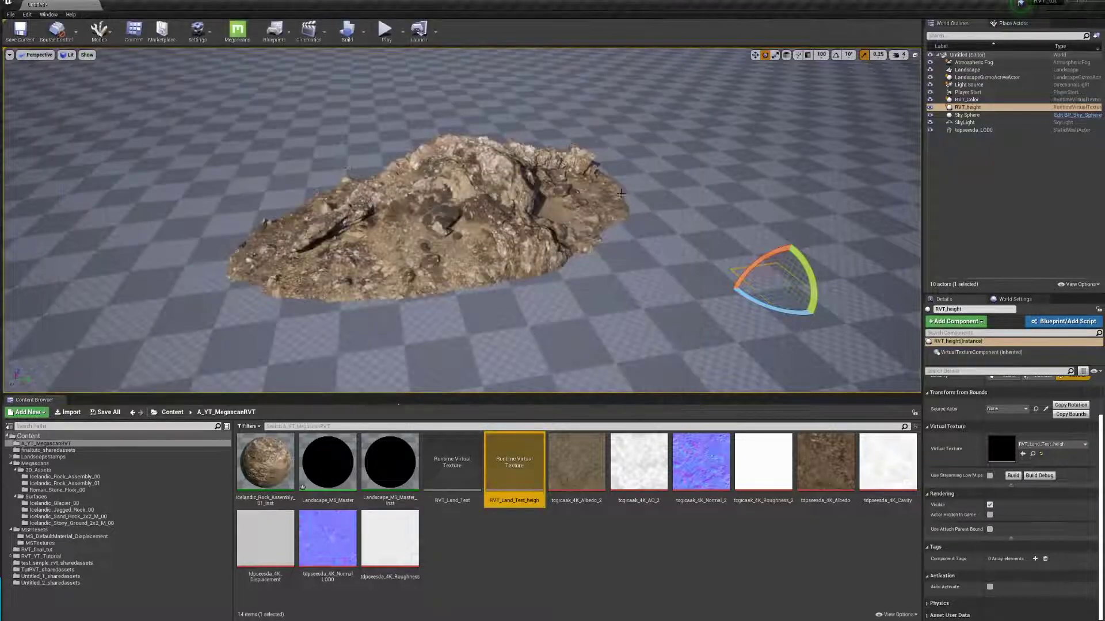
double_click(452, 463)
left_click(320, 189)
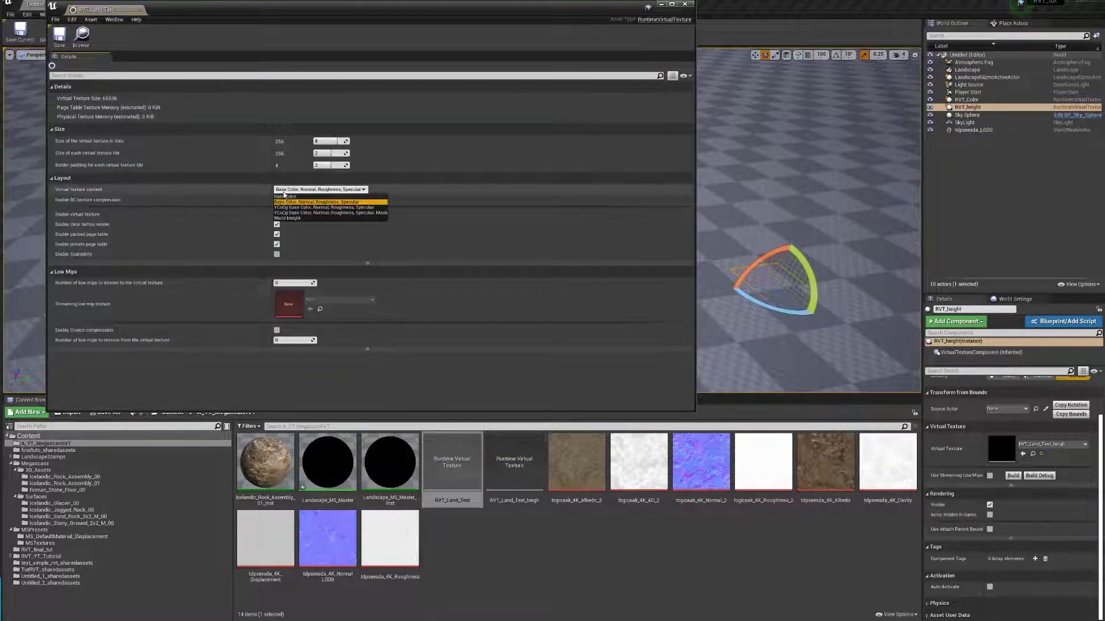
left_click(324, 202)
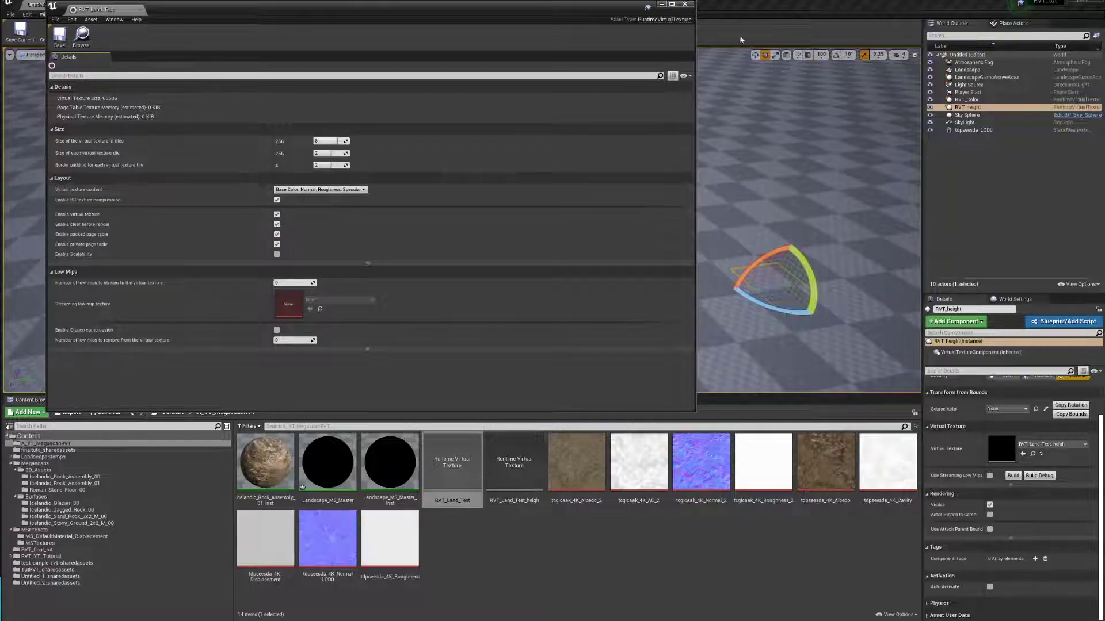
left_click(684, 4)
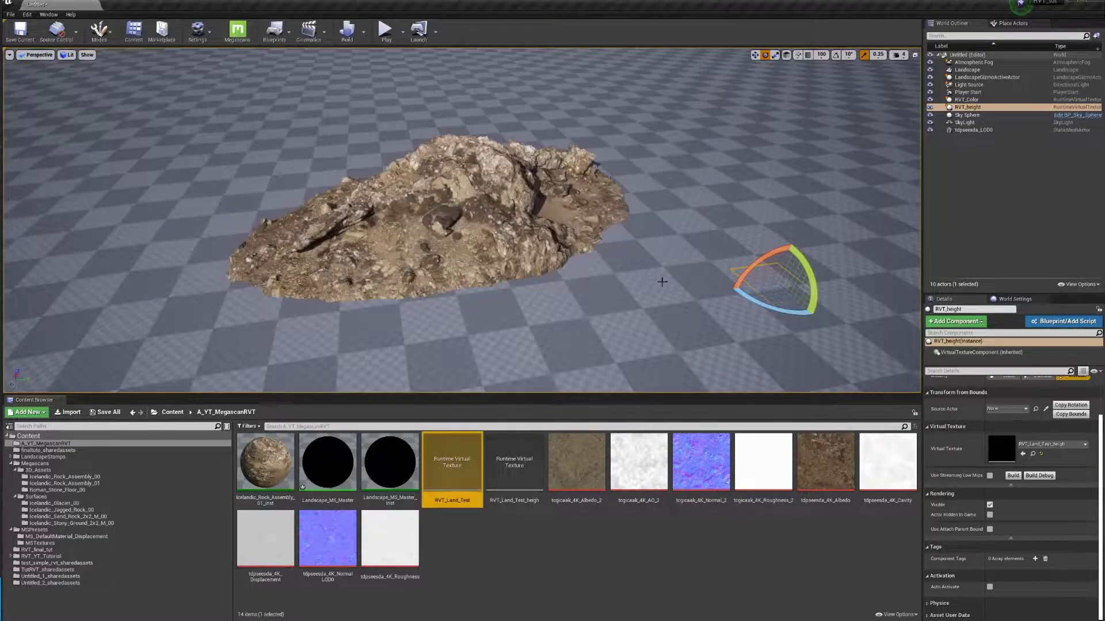
Step: Set RVT_height's Source Actor to Landscape and copy the landscape's bounds
left_click(1045, 409)
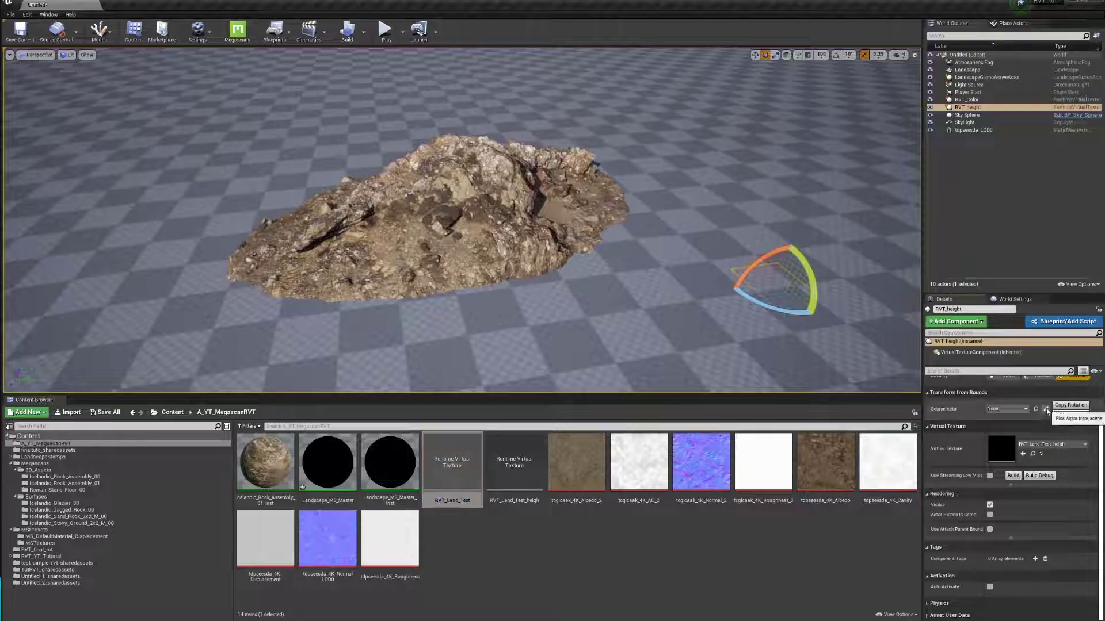
left_click(854, 377)
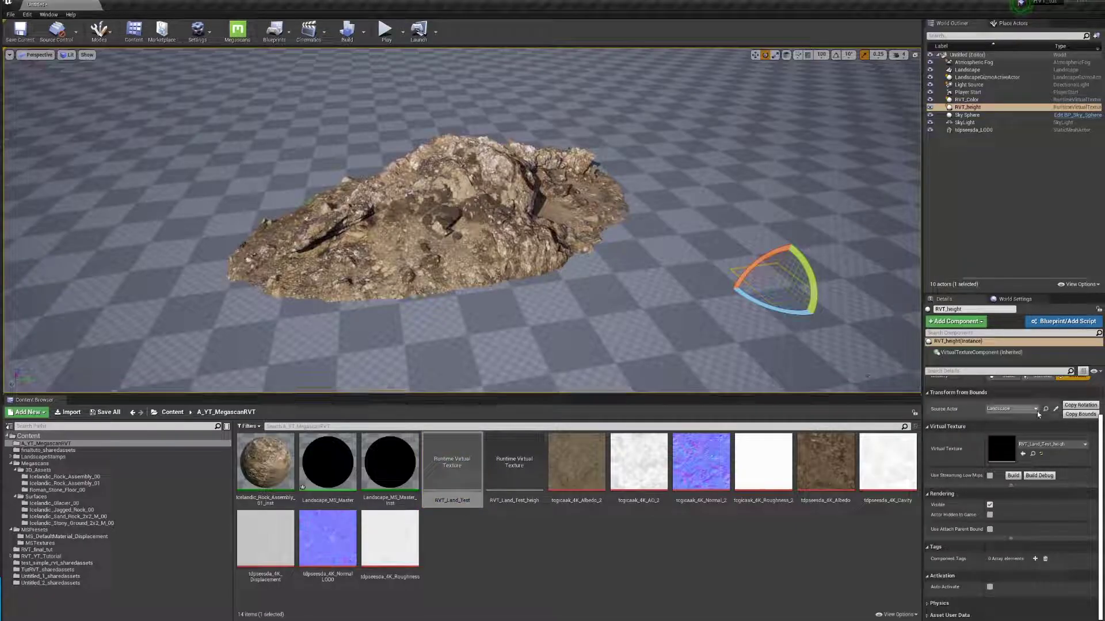
left_click(1075, 414)
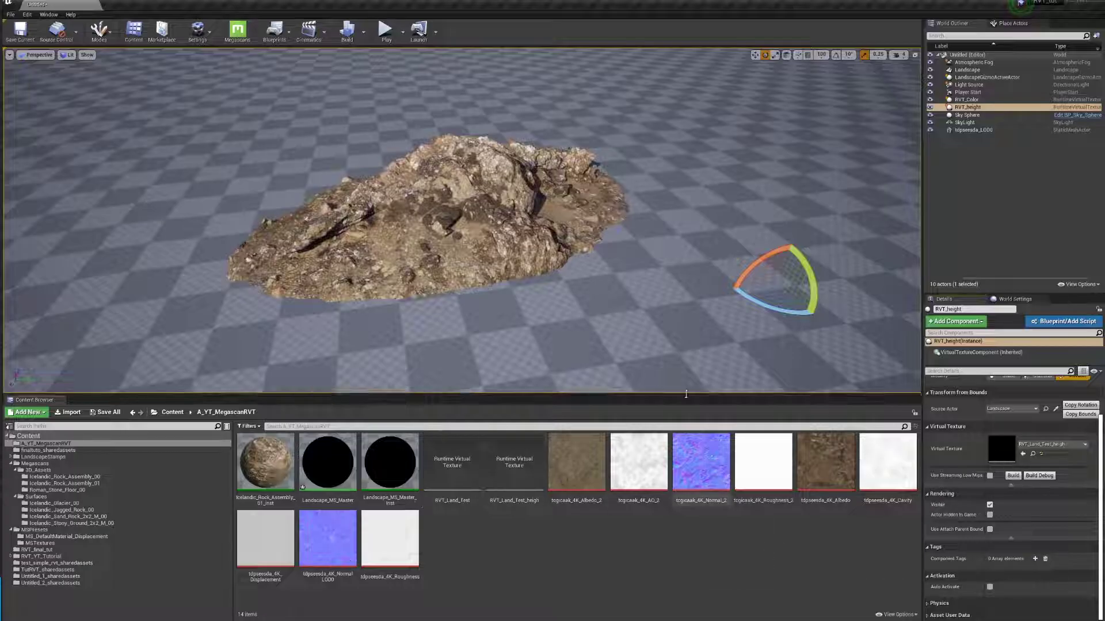
Step: Assign Landscape_MS_Master_Inst as the Landscape's material and switch to the landscape Paint tool
left_click(679, 331)
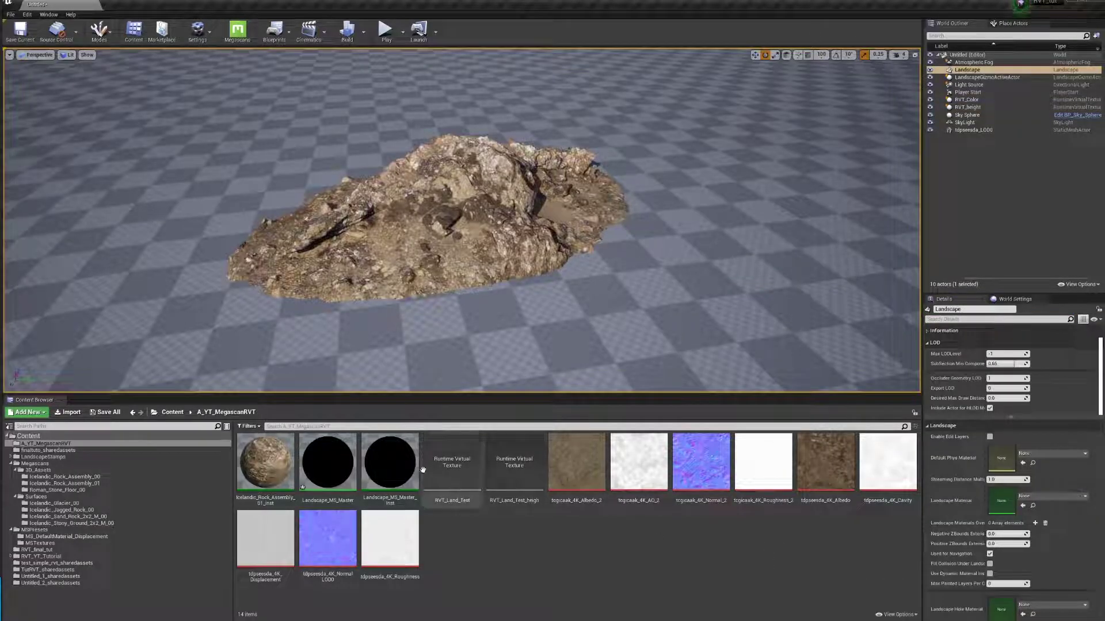
left_click_drag(390, 464, 1002, 502)
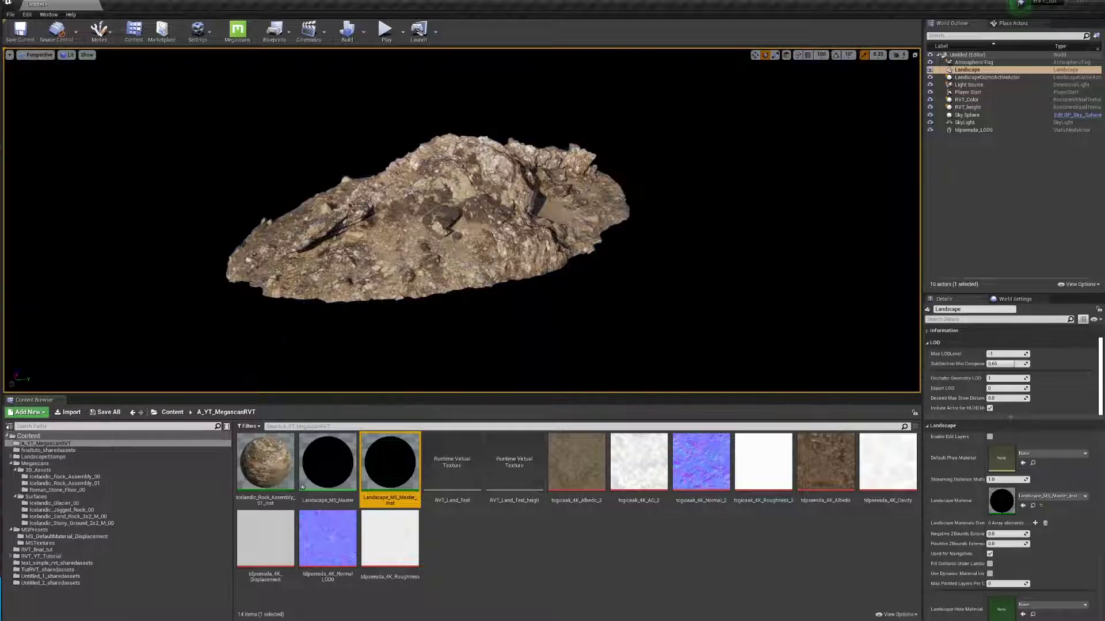
left_click(103, 34)
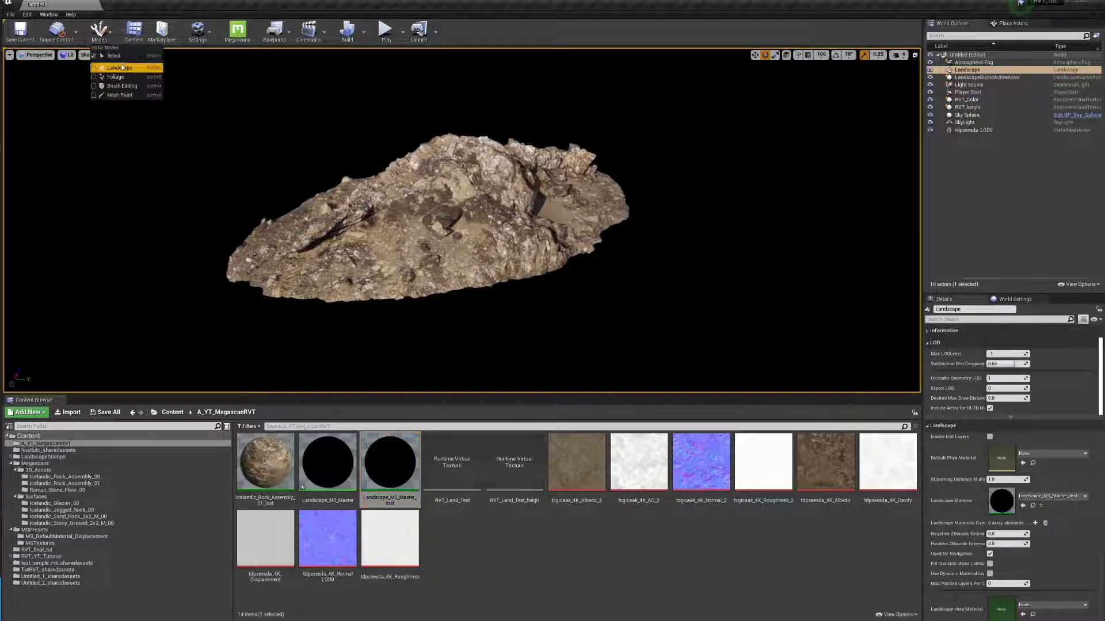
left_click(121, 68)
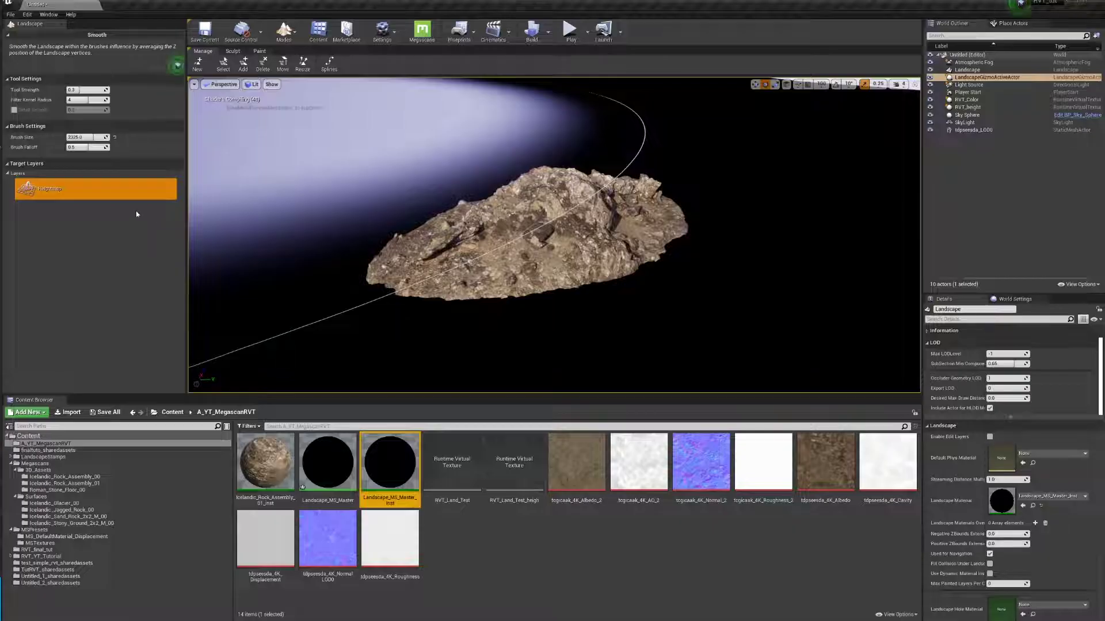
left_click(259, 51)
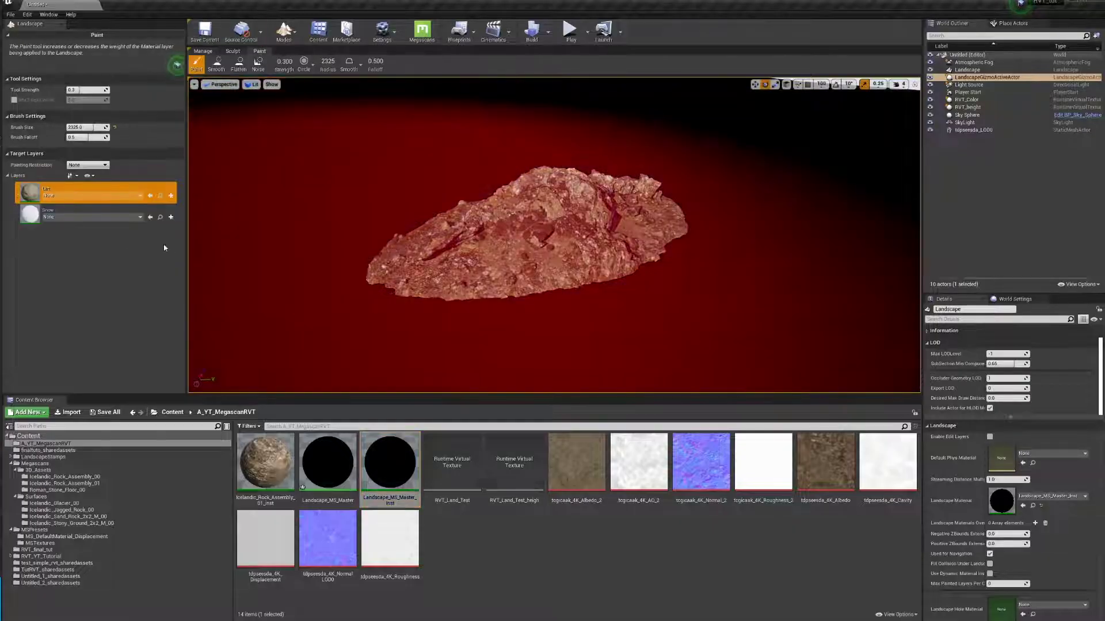
Step: Create a weight-blended layer info named Dirt_LayerInfo for the Dirt paint layer in Untitled_1_sharedassets
left_click(128, 196)
left_click(171, 195)
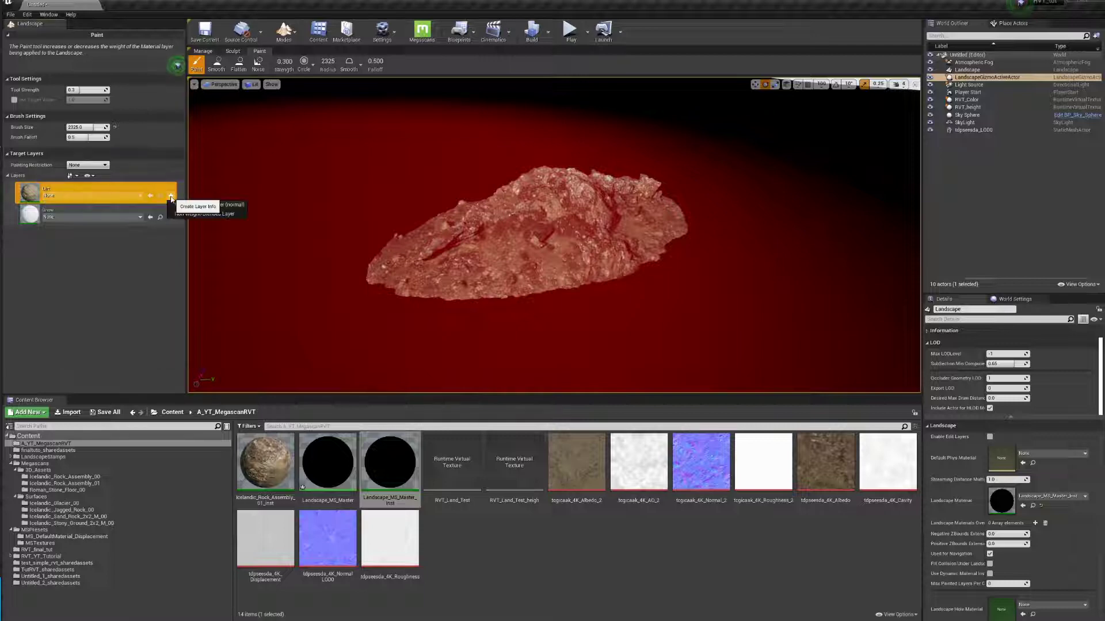
left_click(171, 196)
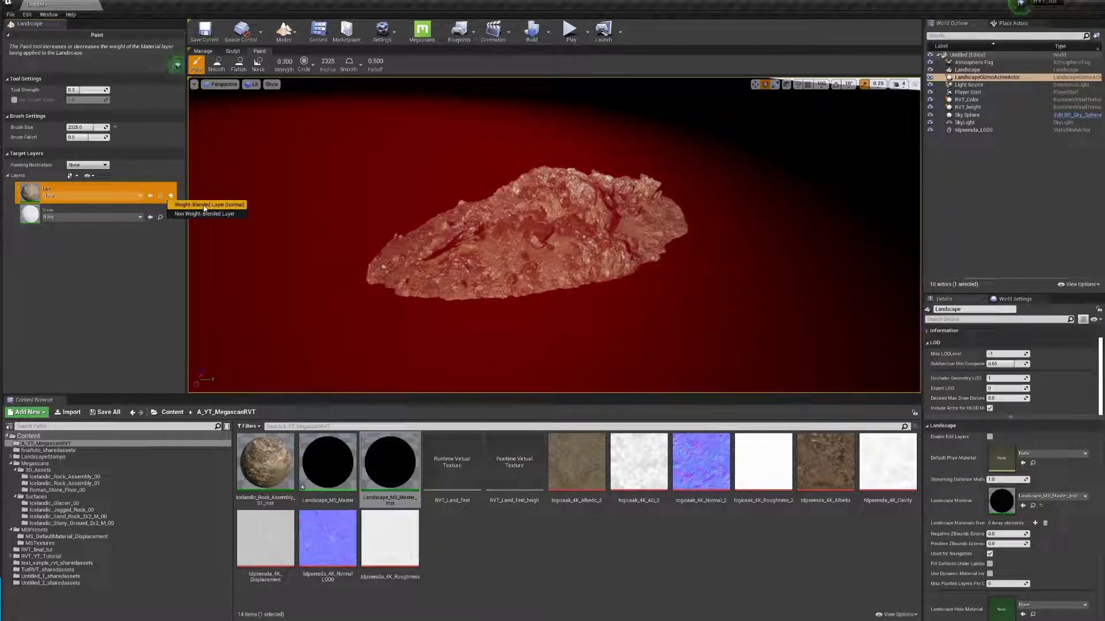
left_click(205, 206)
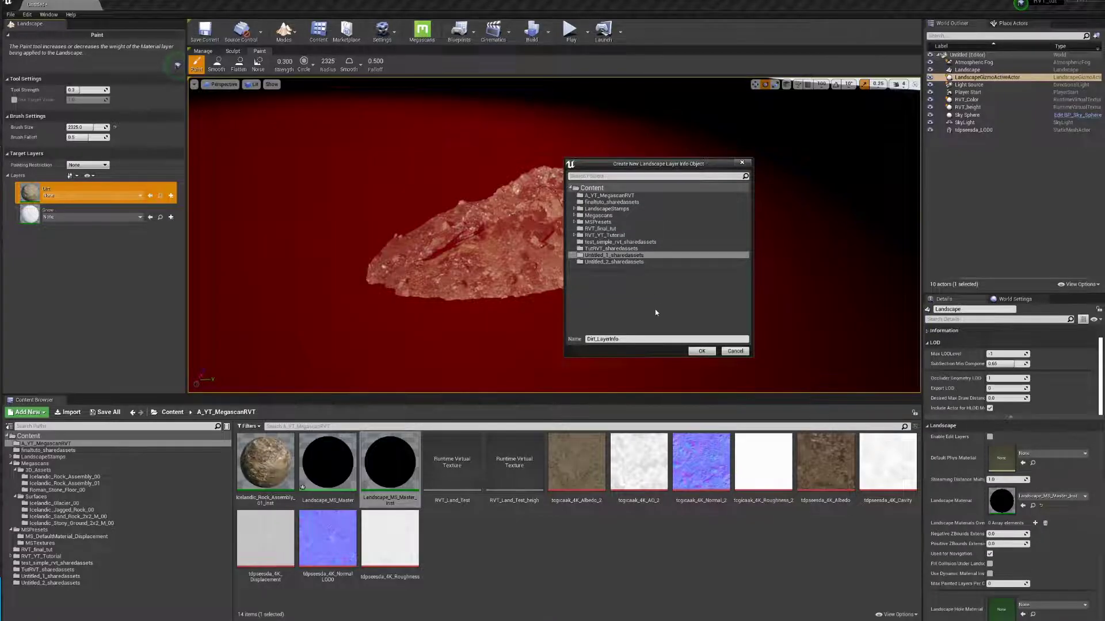
left_click(701, 351)
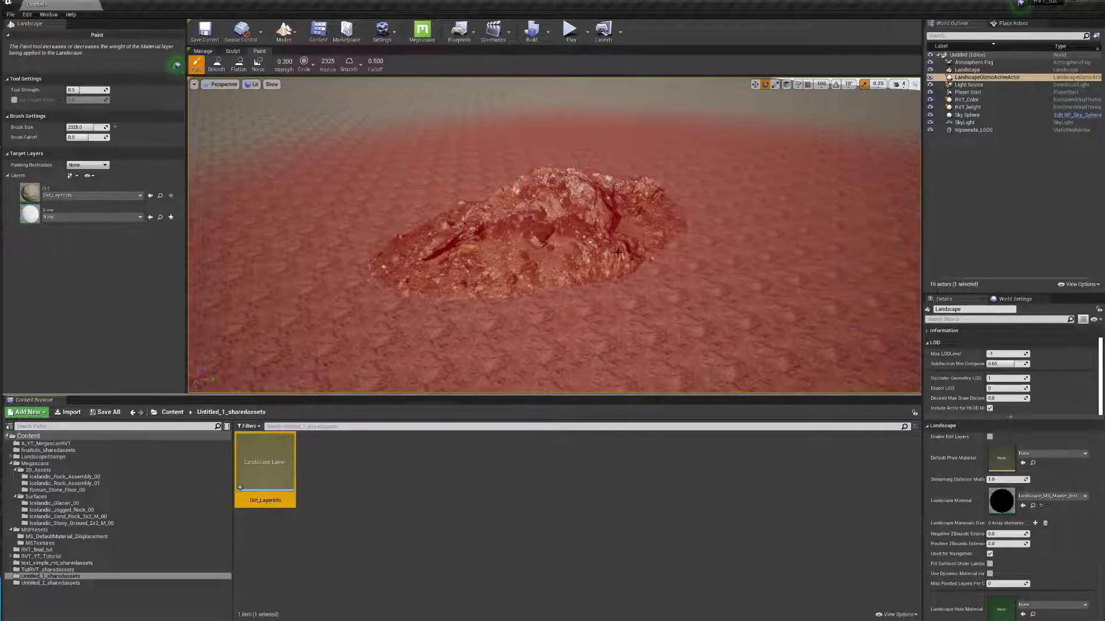
Step: Create a non weight-blended layer info named Snow_LayerInfo for the Snow paint layer in Untitled_1_sharedassets
left_click(171, 217)
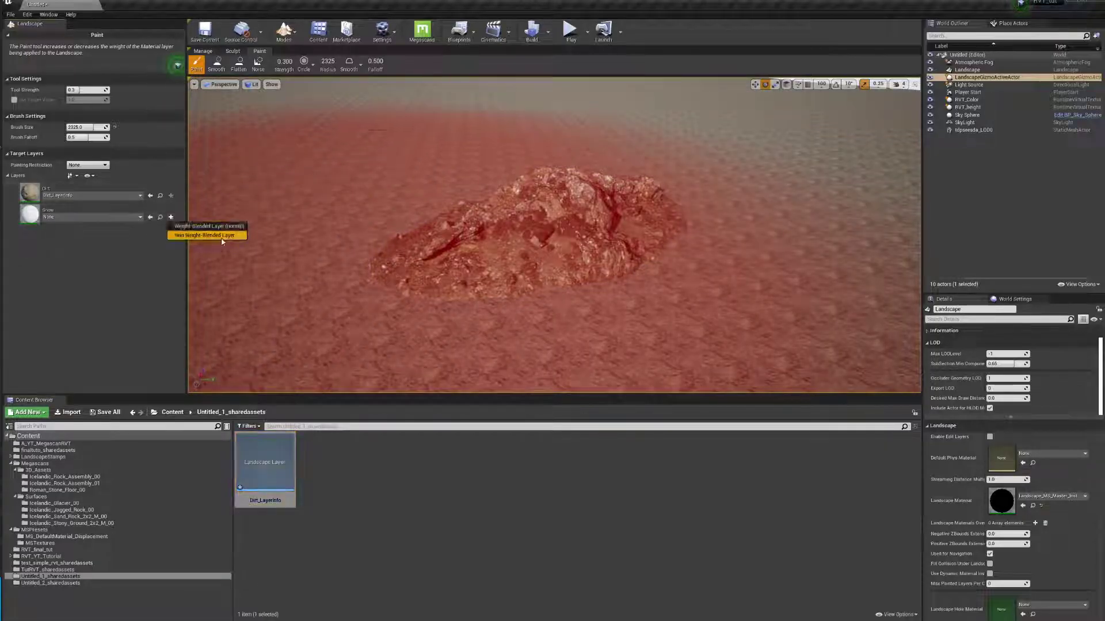
left_click(198, 233)
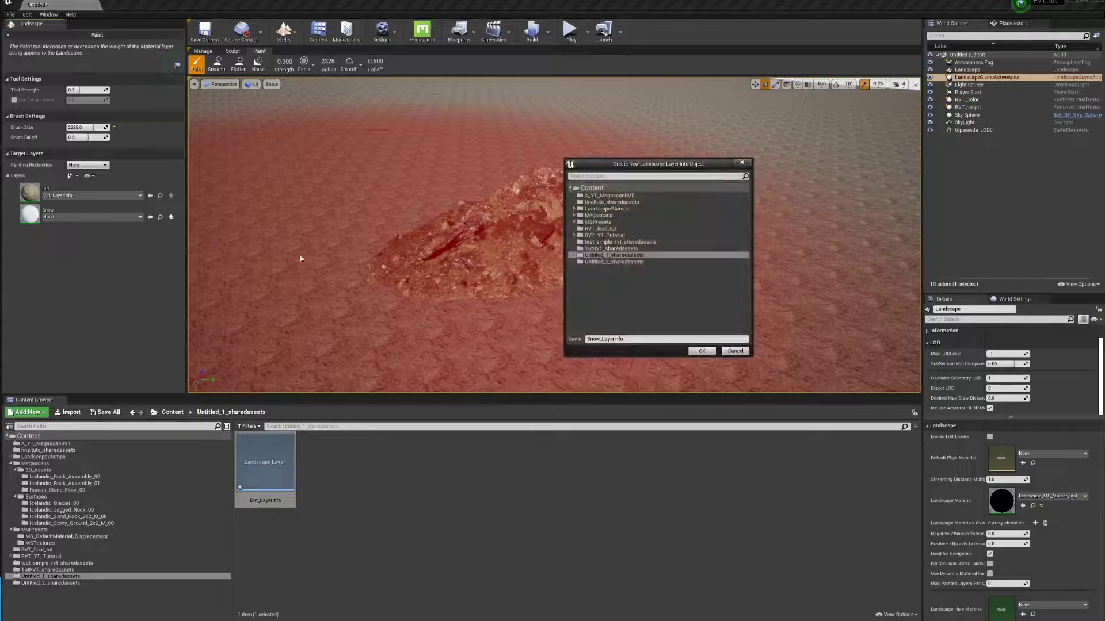
left_click(702, 351)
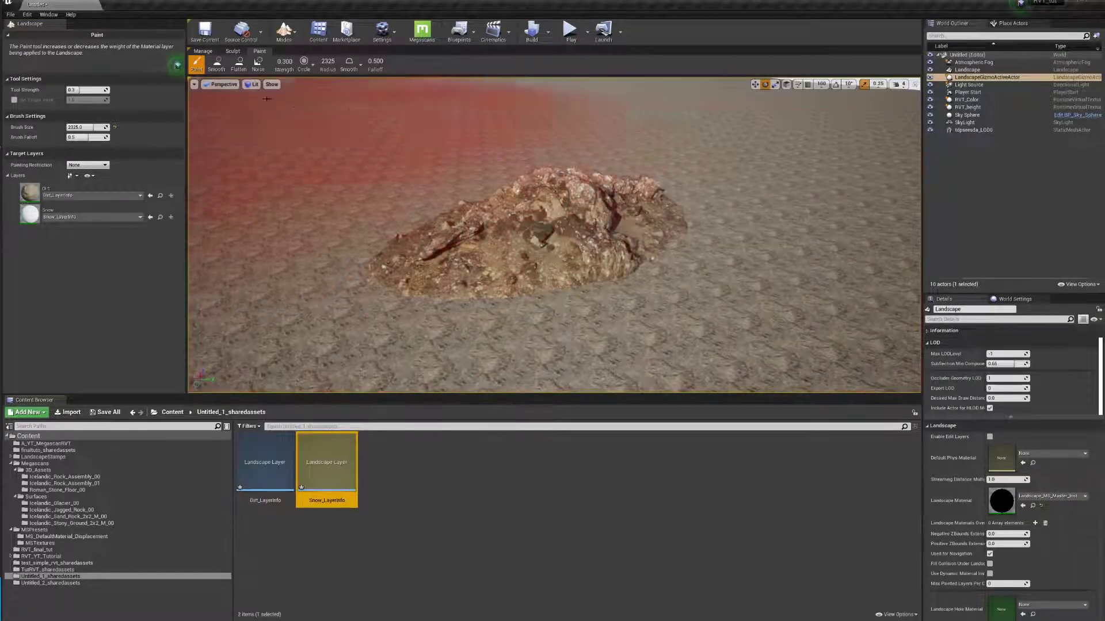
Step: Switch the editor to Select mode and return to the A_YT_MegascanRVT content folder
left_click(283, 32)
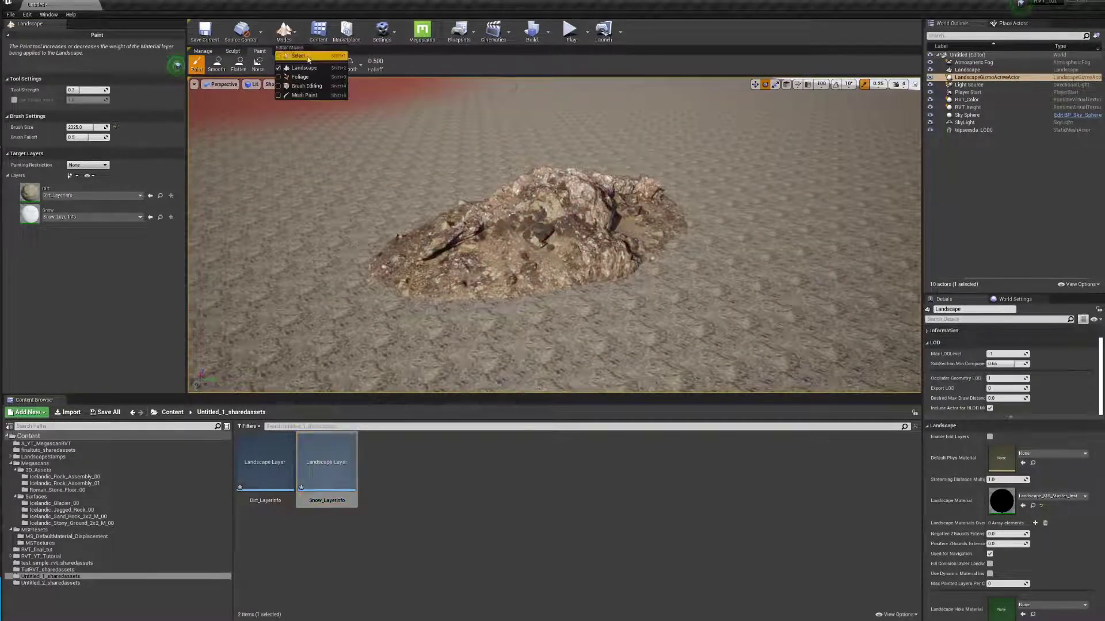
left_click(305, 55)
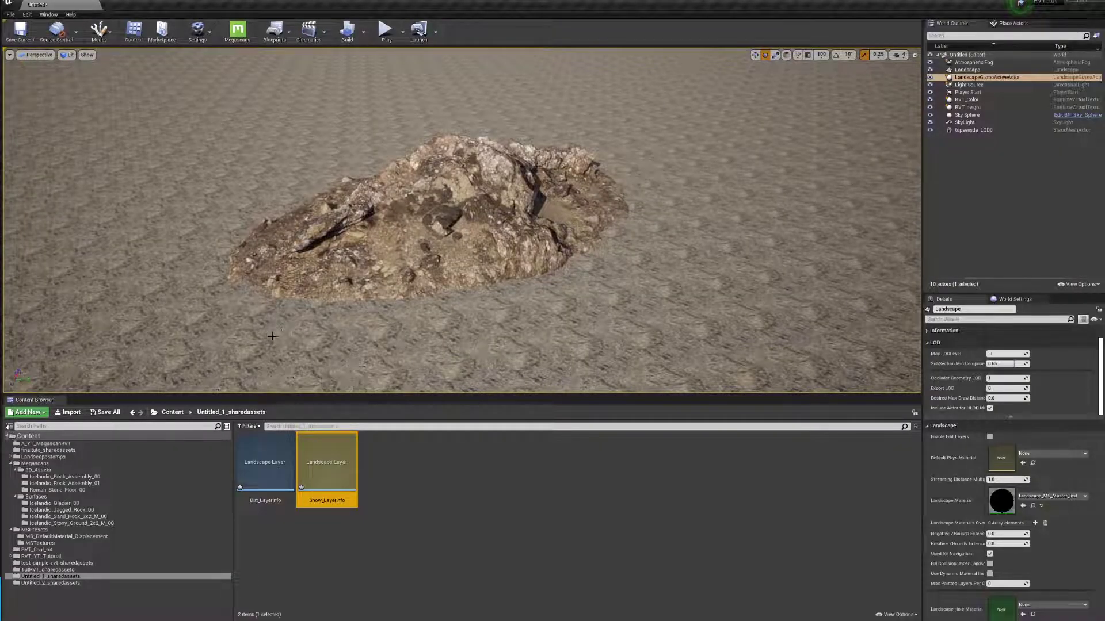
left_click(171, 412)
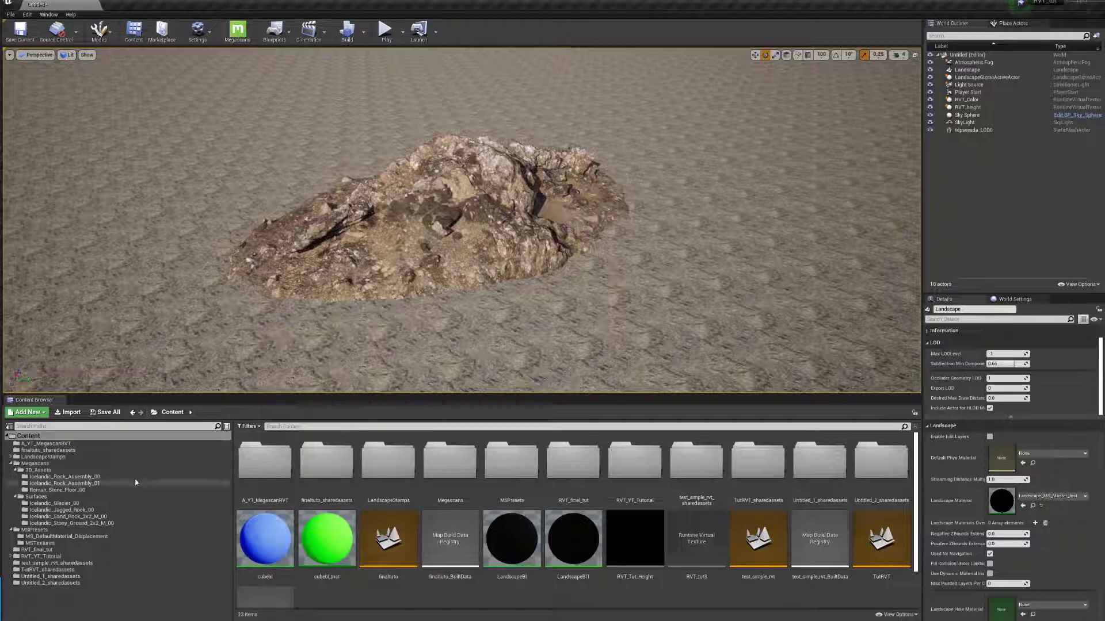
left_click(89, 445)
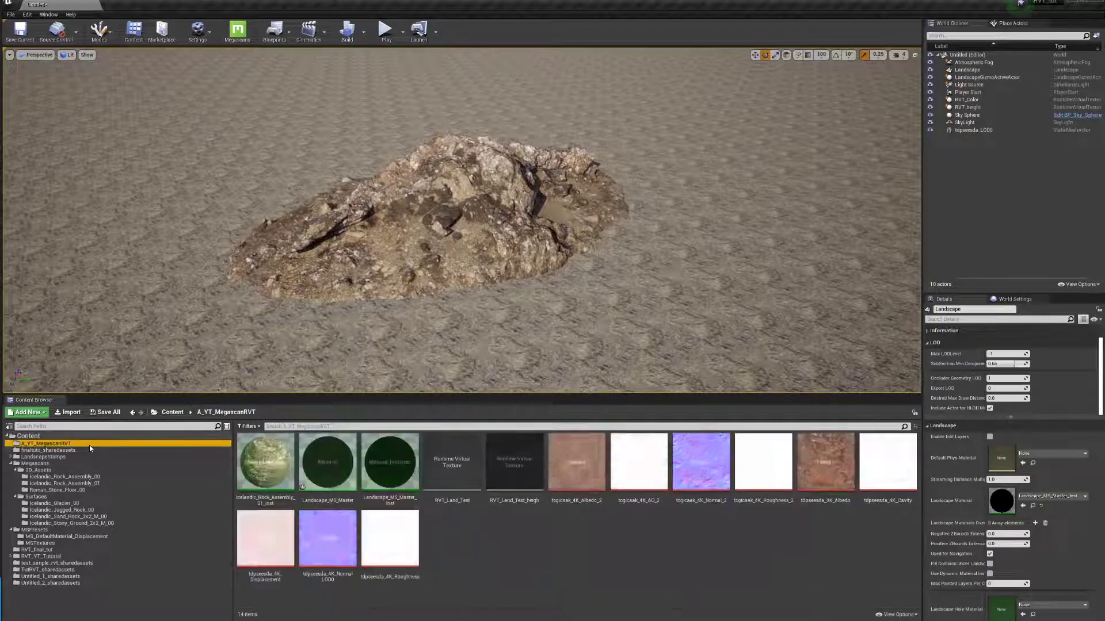
Step: Set the Tiling parameter of Landscape_MS_Master_Inst to 0.2 and close the instance
double_click(383, 490)
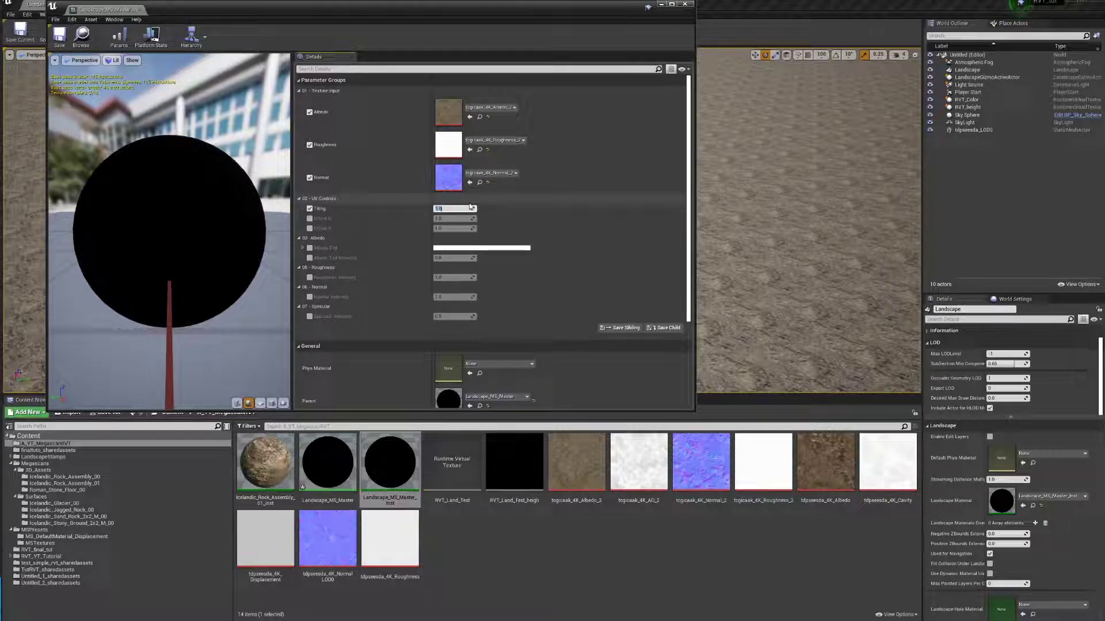
type("8")
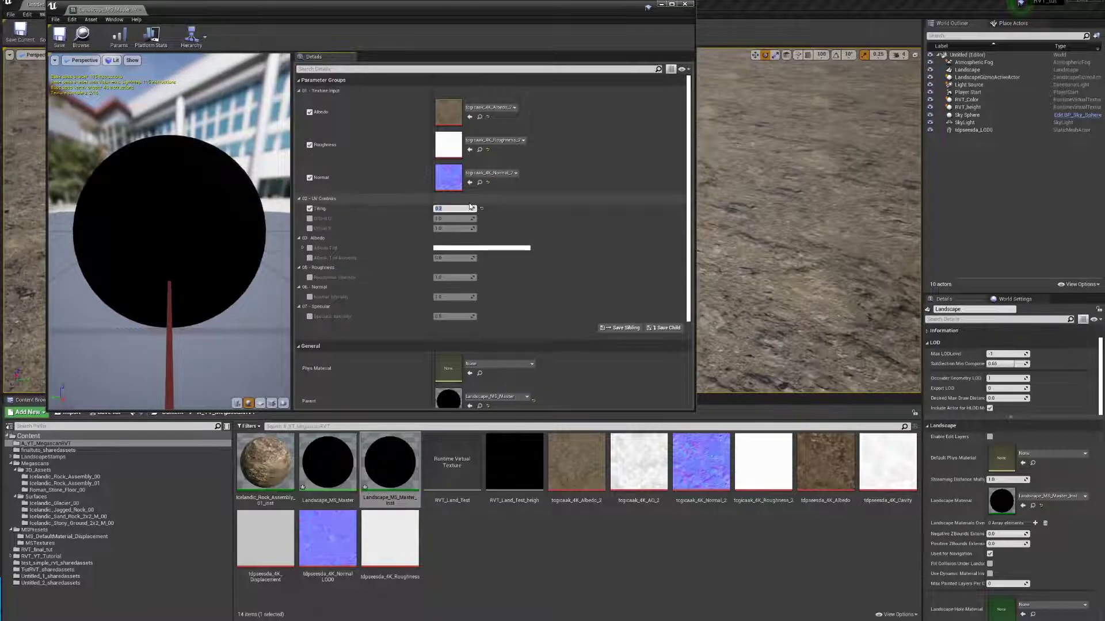
left_click_drag(628, 10, 663, 97)
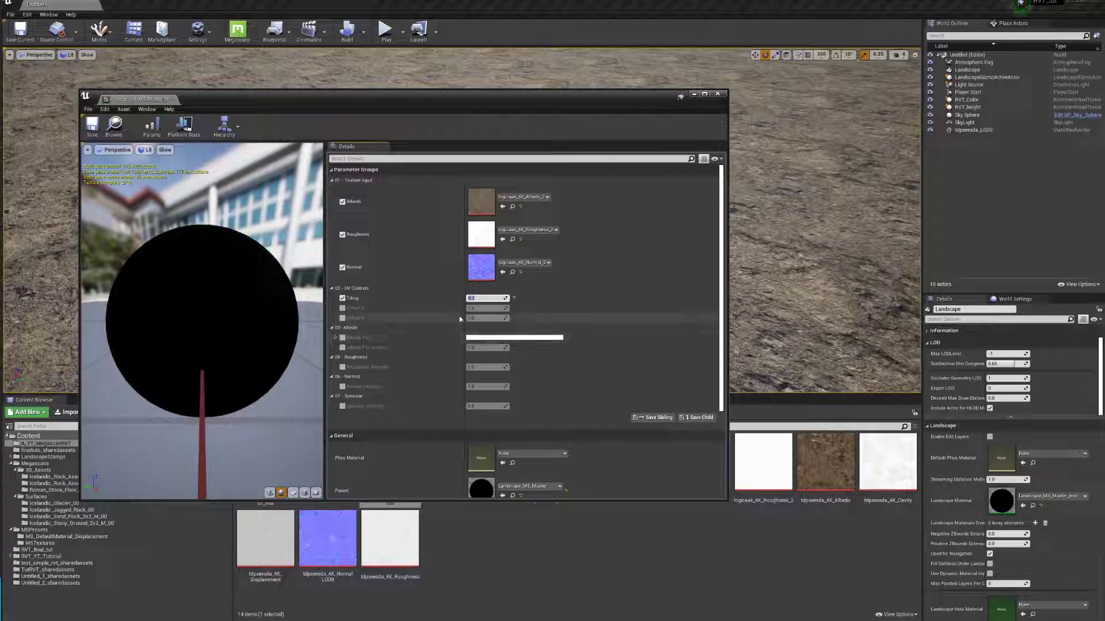
type("0.2")
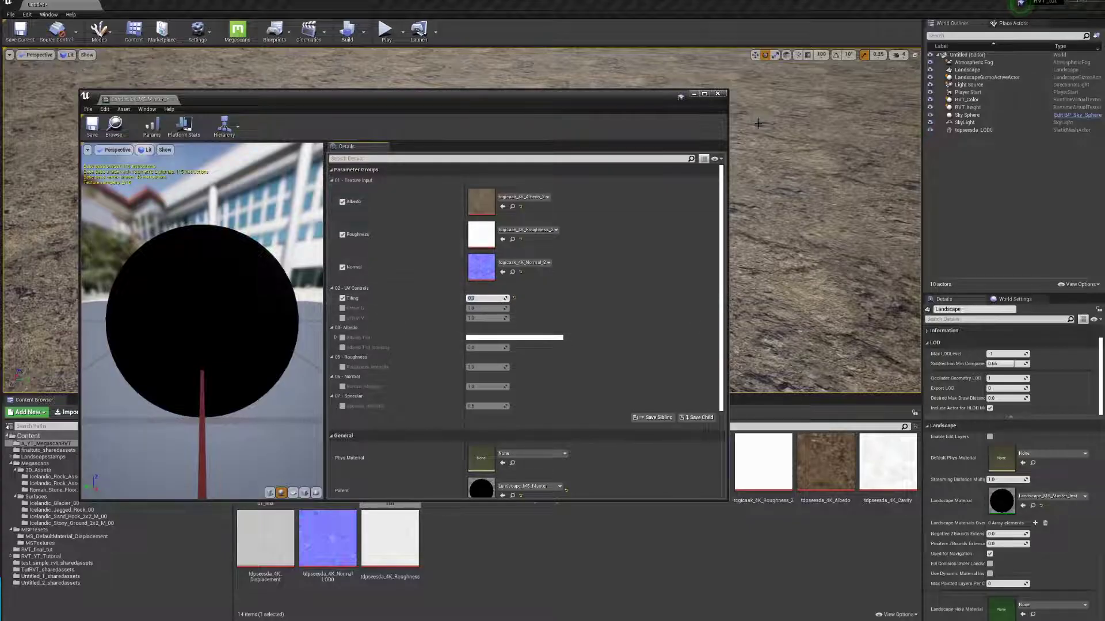
left_click(718, 97)
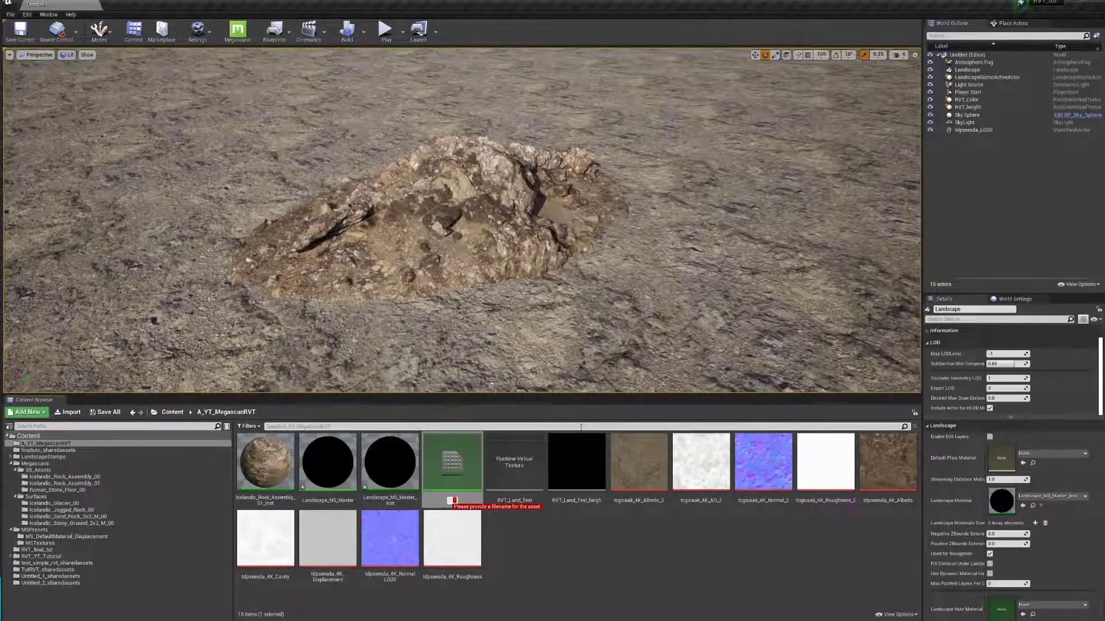
Step: Create a new material named Mesh_MS_Master in the A_YT_MegascanRVT folder
type("MEs")
key("BackSpace")
key("BackSpace")
type("esh_MS_Master")
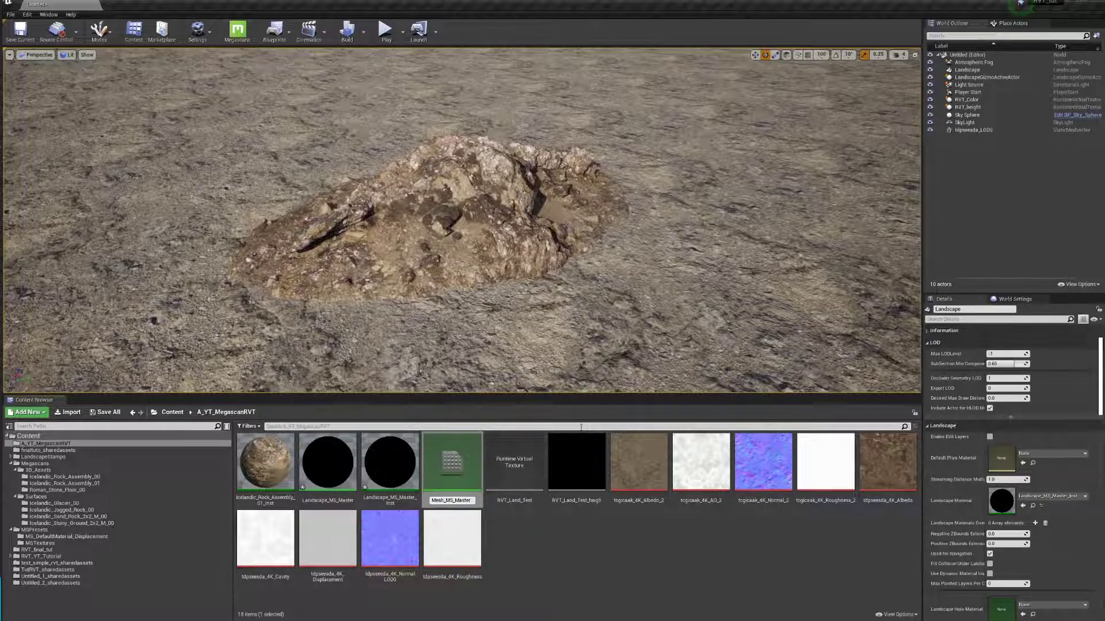
key("Return")
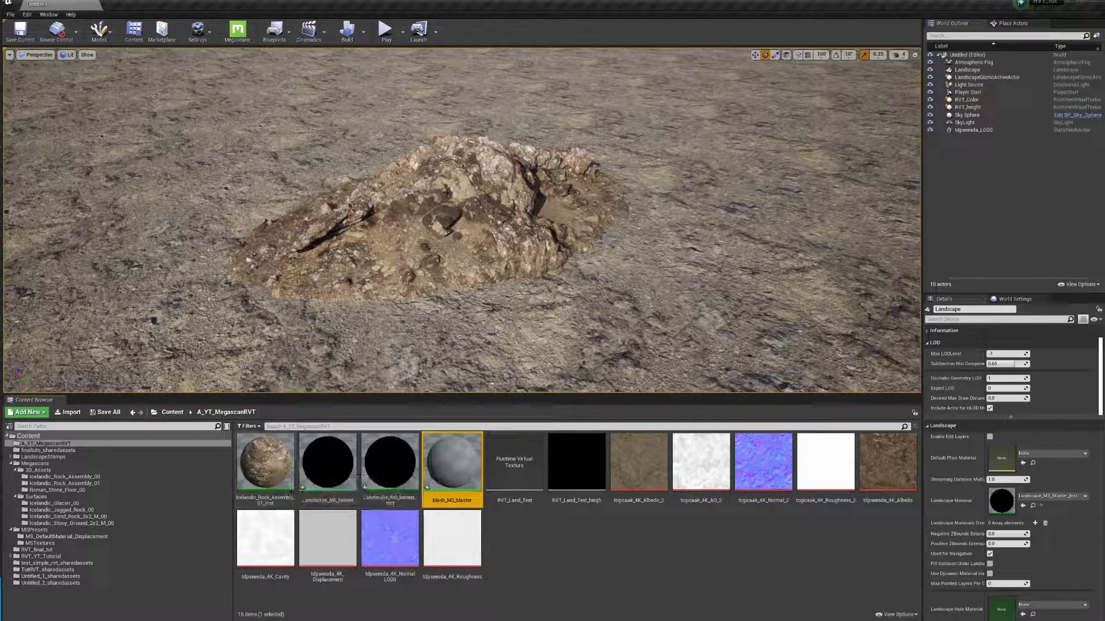
Step: Open MS_DefaultMaterial_Displacement, the parent material of the Icelandic_Rock_Assembly_01 instance
double_click(265, 463)
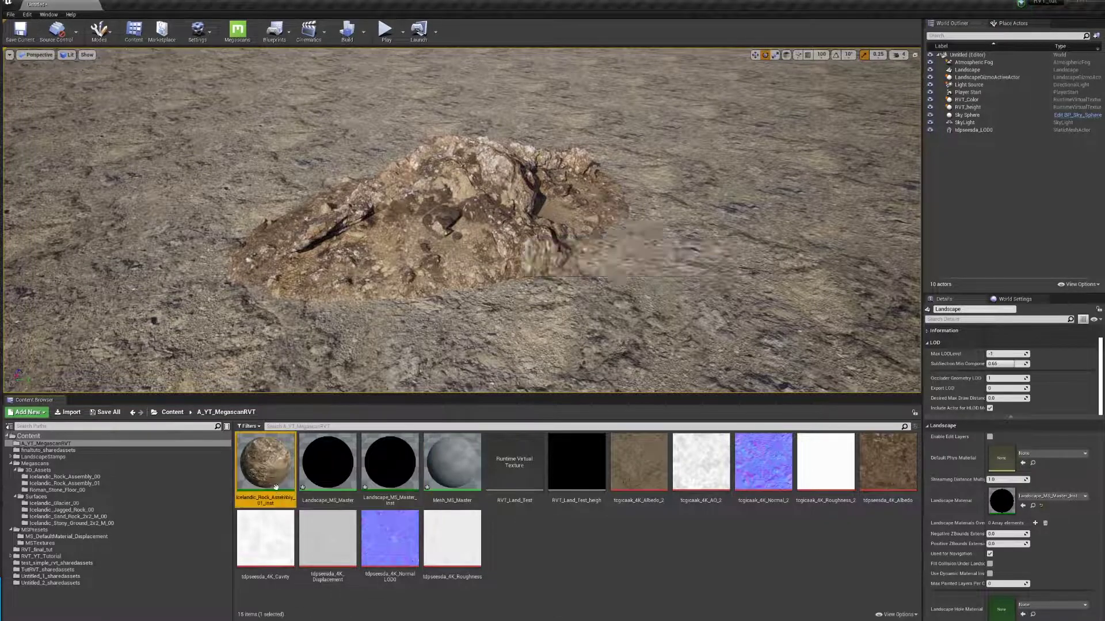
scroll(424, 488, "down", 6)
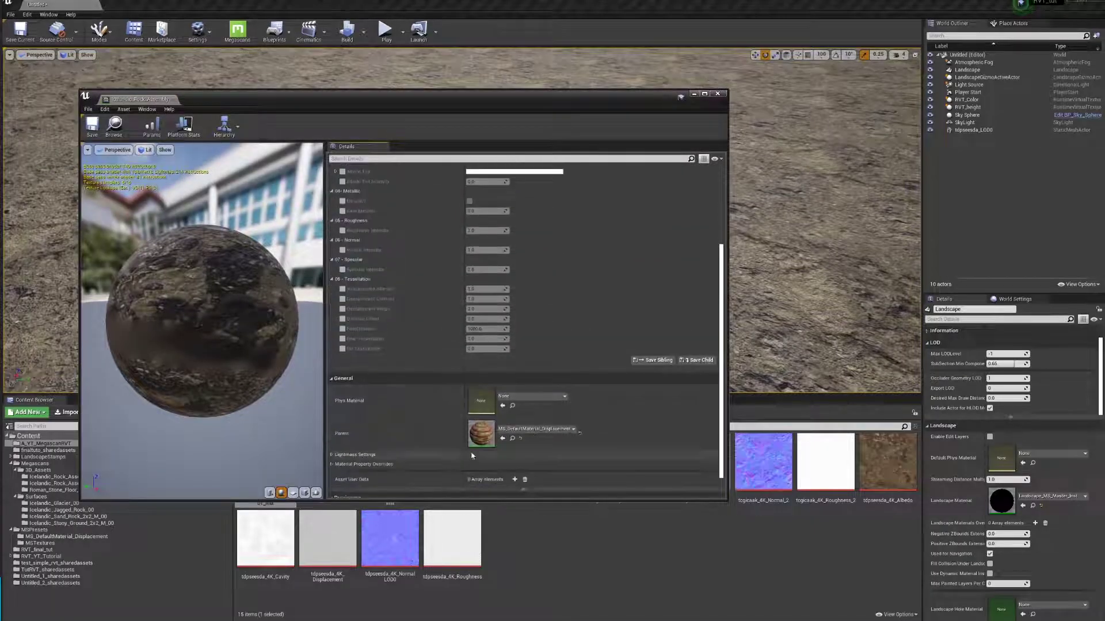
left_click(512, 439)
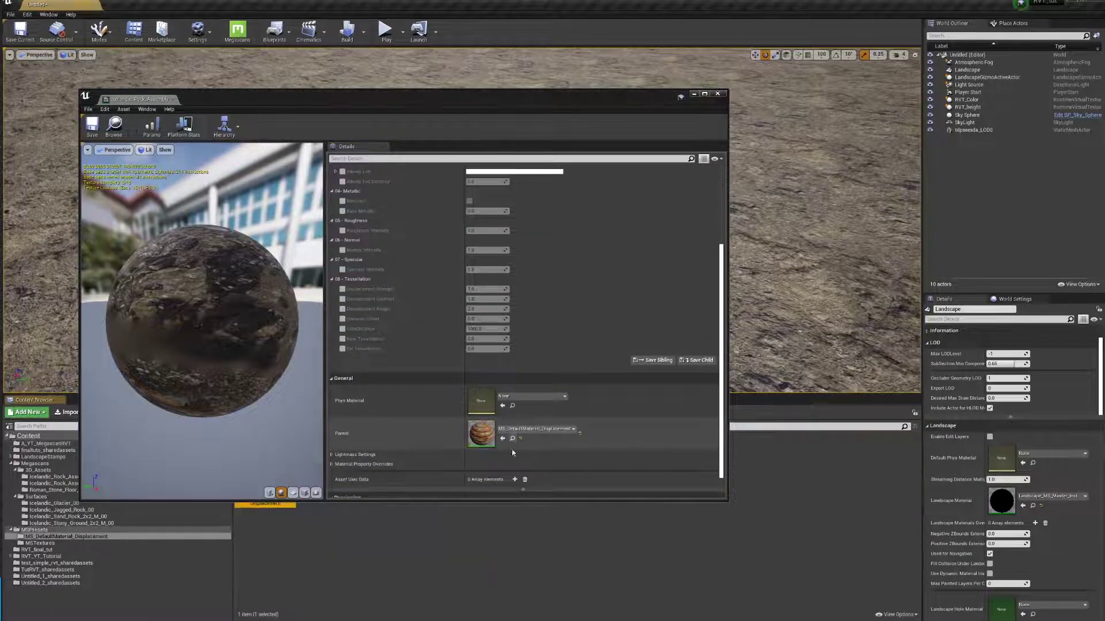
left_click_drag(580, 103, 713, 92)
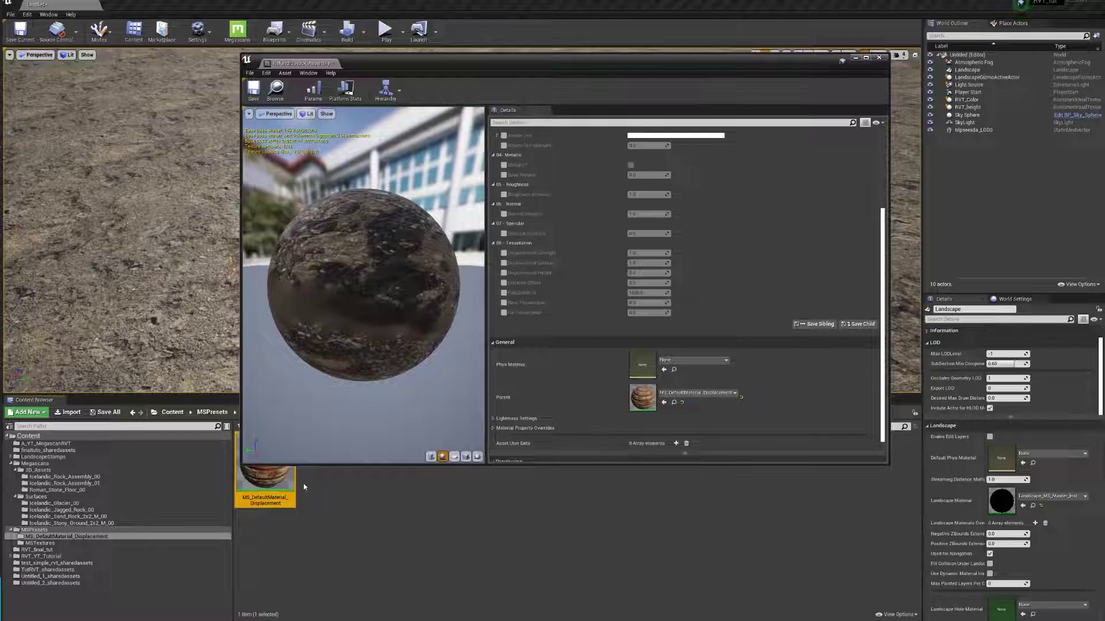
double_click(270, 485)
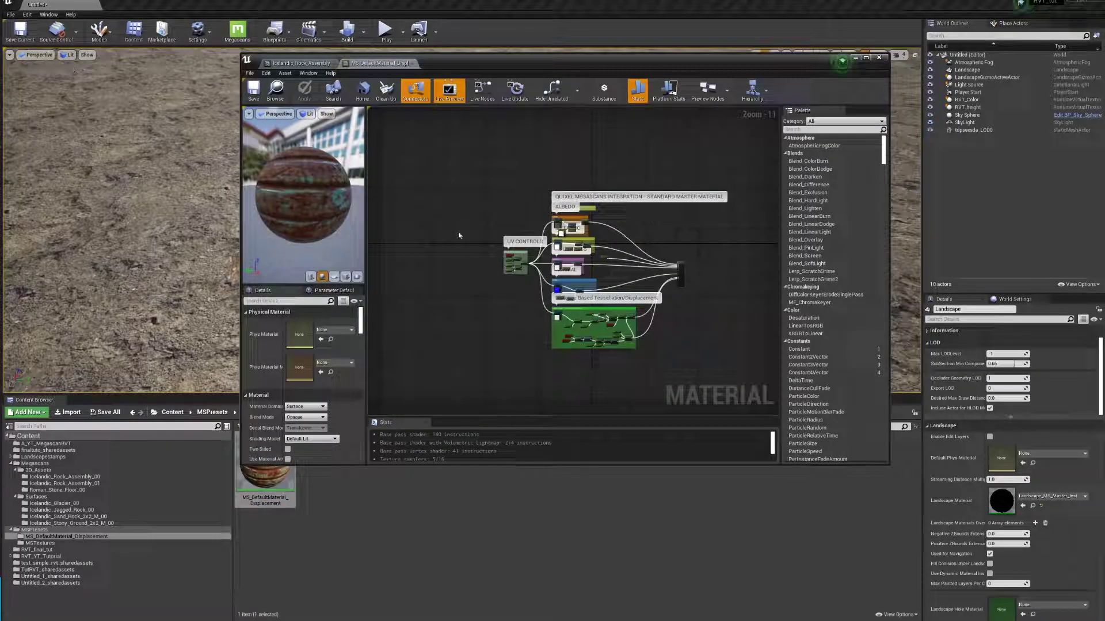
Step: Copy all nodes of the MS_DefaultMaterial_Displacement graph and close the rock material instance
left_click_drag(463, 184, 806, 452)
right_click_drag(582, 243, 667, 359)
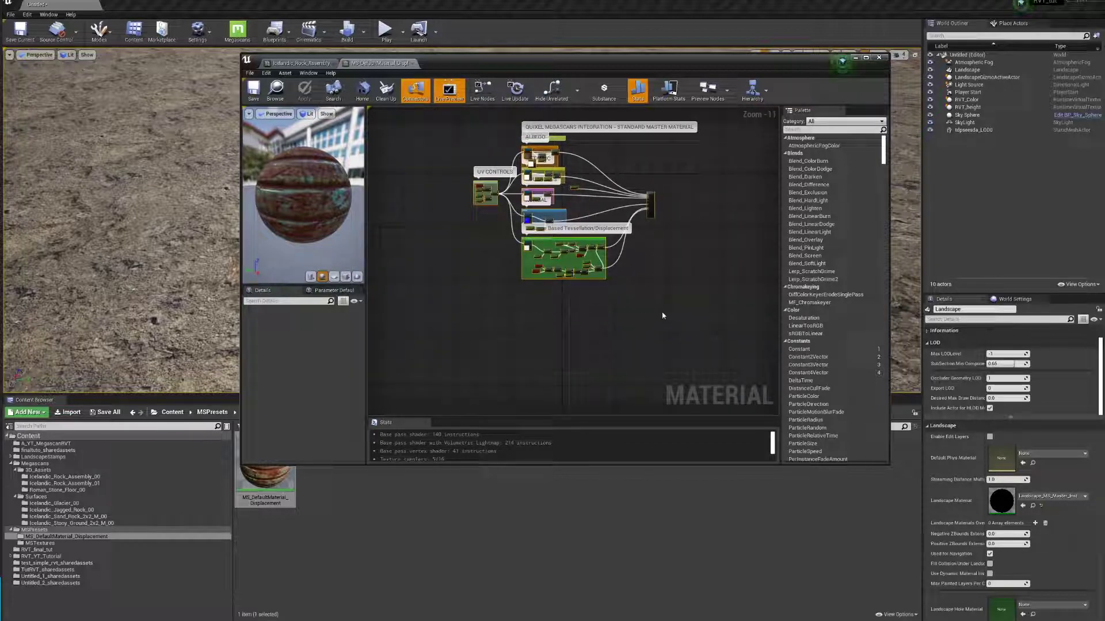
left_click(342, 63)
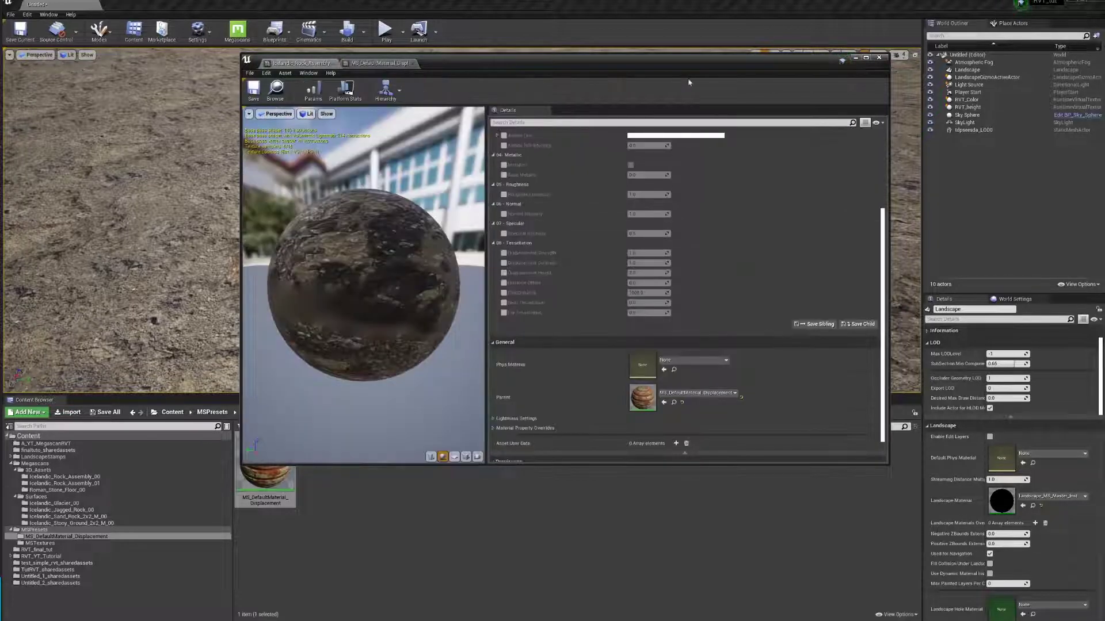
left_click(335, 63)
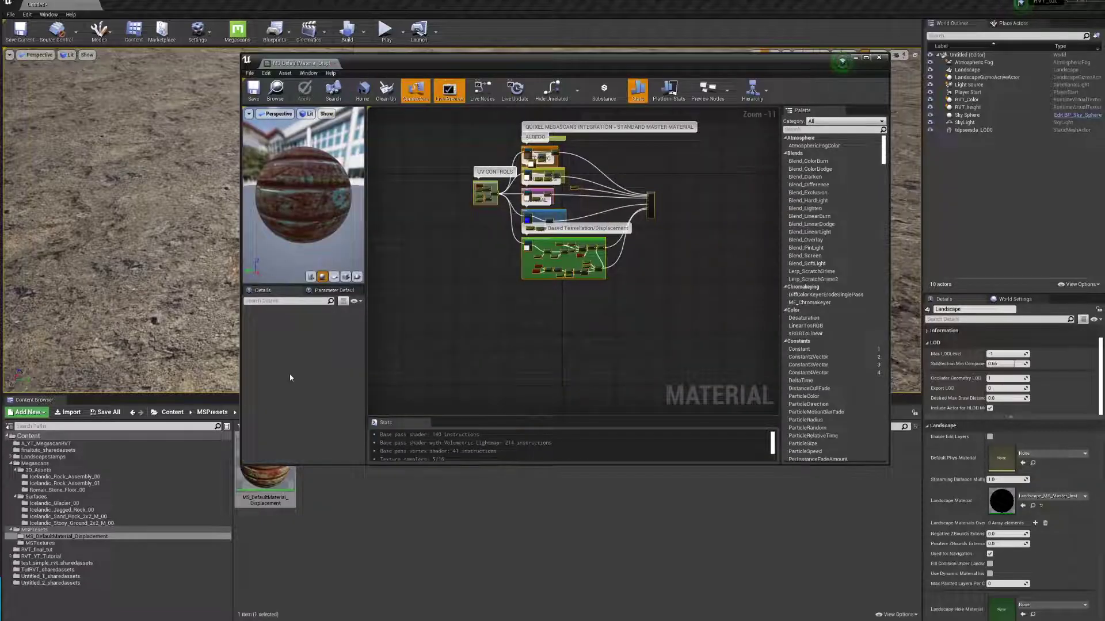
Step: Open Mesh_MS_Master from the A_YT_MegascanRVT folder and paste the copied Megascans nodes into its graph
left_click(46, 444)
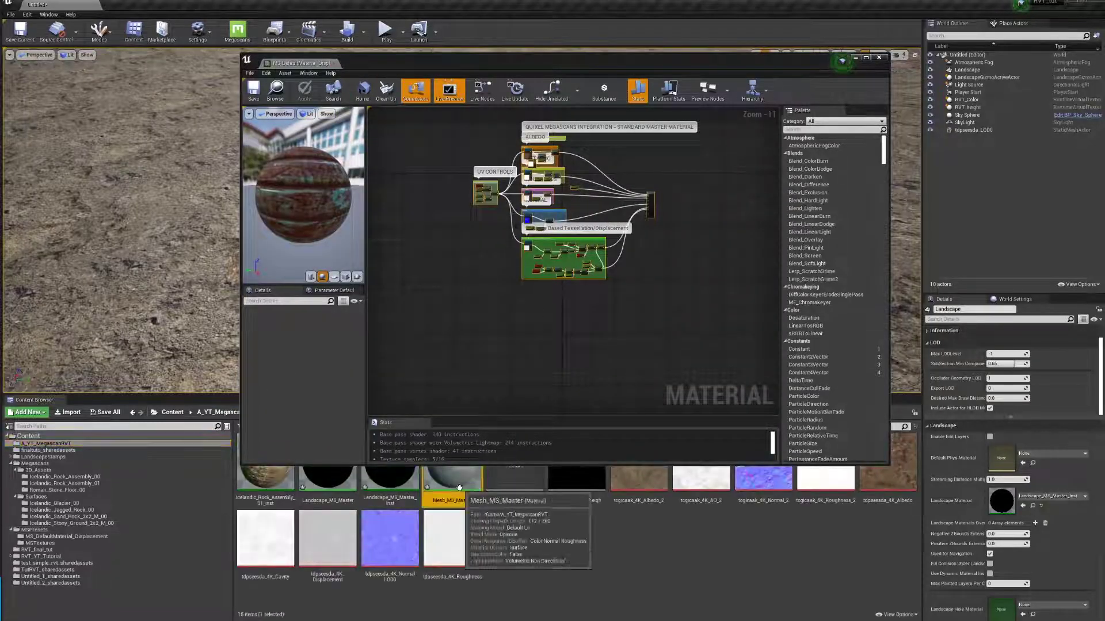
double_click(459, 488)
right_click_drag(424, 254, 609, 292)
scroll(610, 295, "down", 8)
right_click_drag(508, 281, 571, 277)
key("ctrl+v")
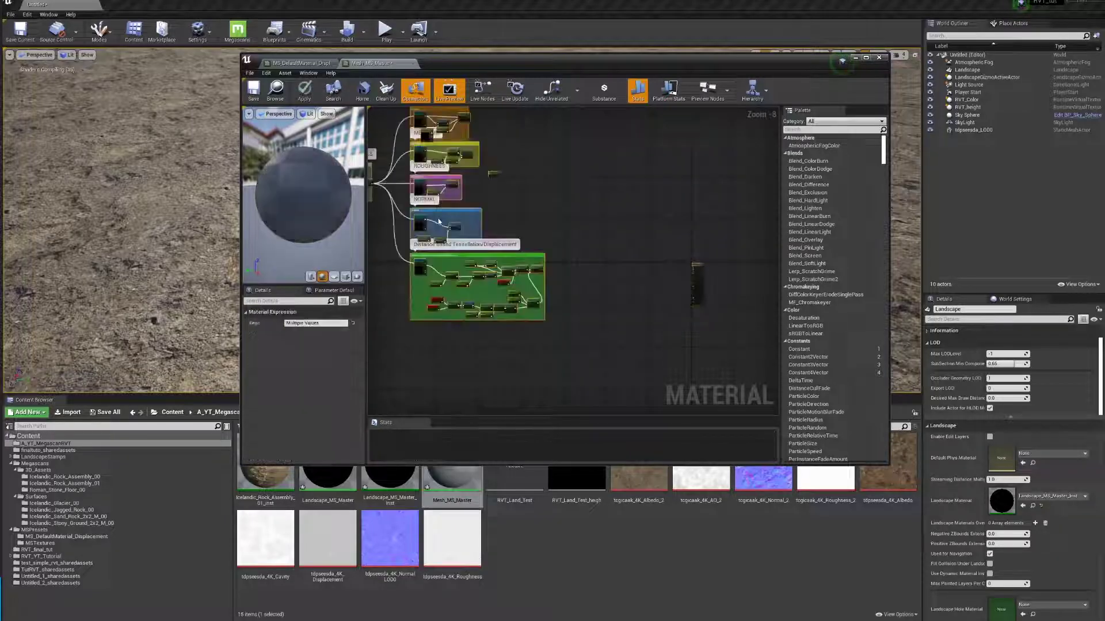
right_click_drag(439, 222, 523, 245)
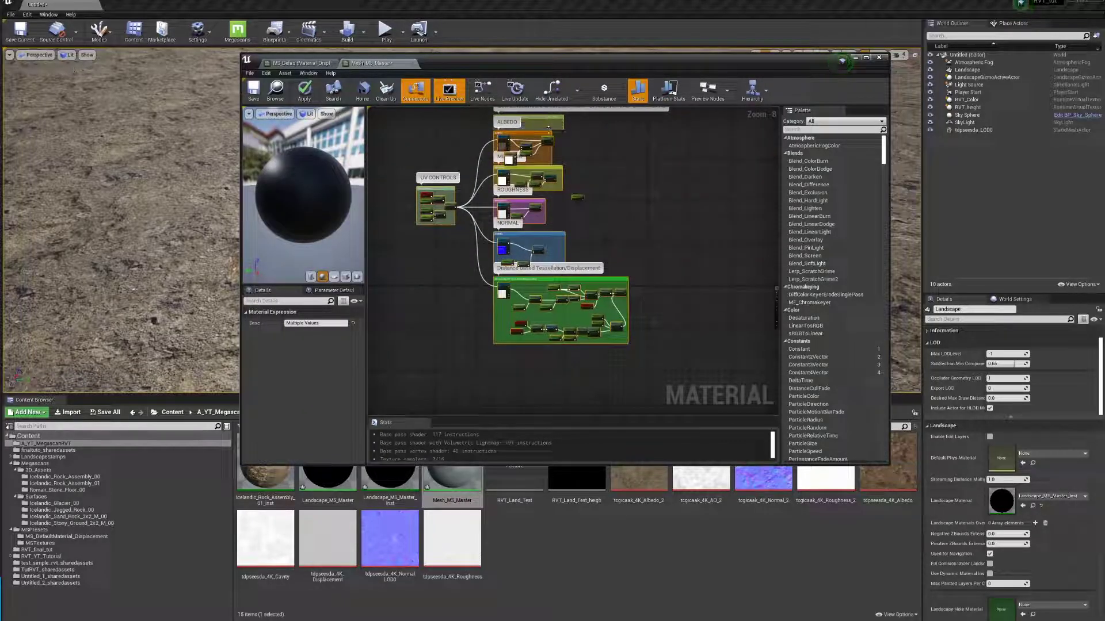
left_click_drag(548, 121, 548, 149)
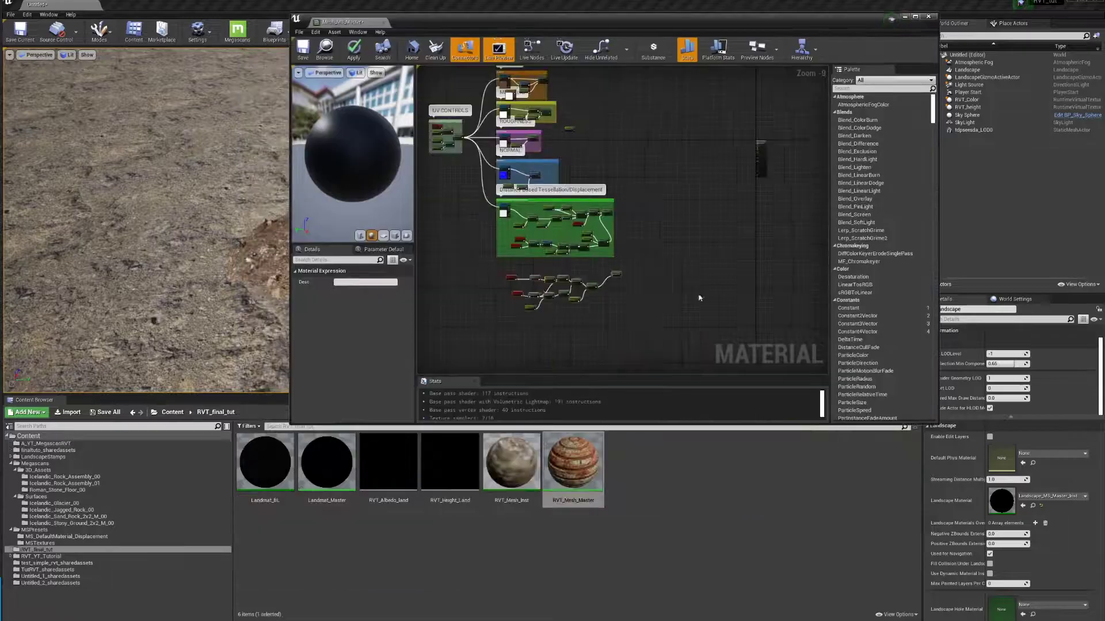
Step: Examine the Absolute World Position and Object Bounds height-blend nodes below the tessellation group in the mesh material
scroll(575, 284, "up", 3)
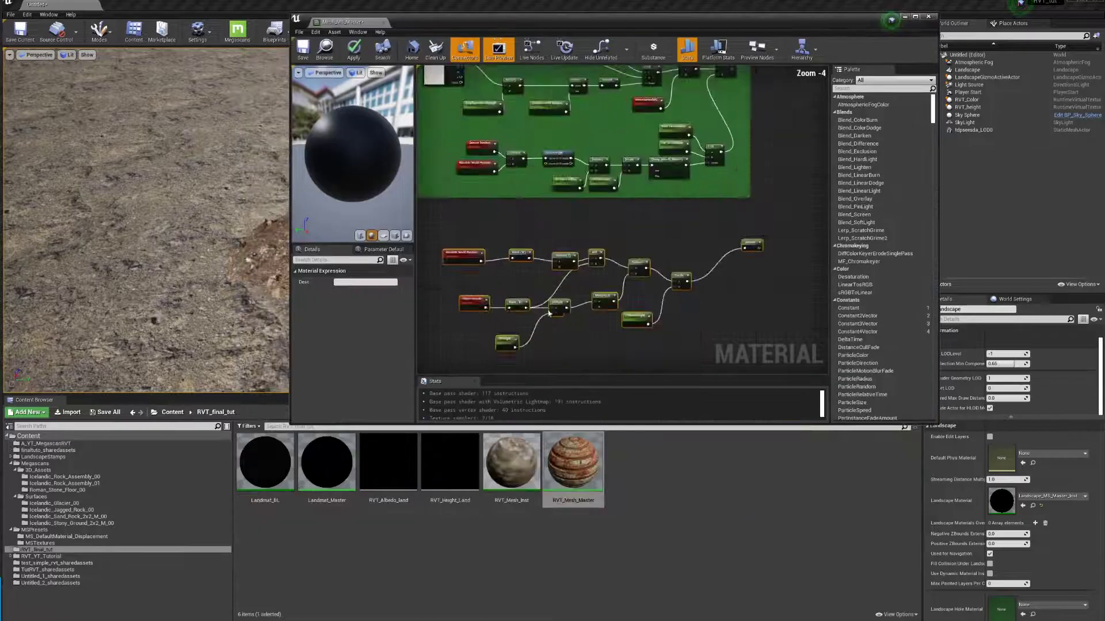
scroll(592, 250, "up", 3)
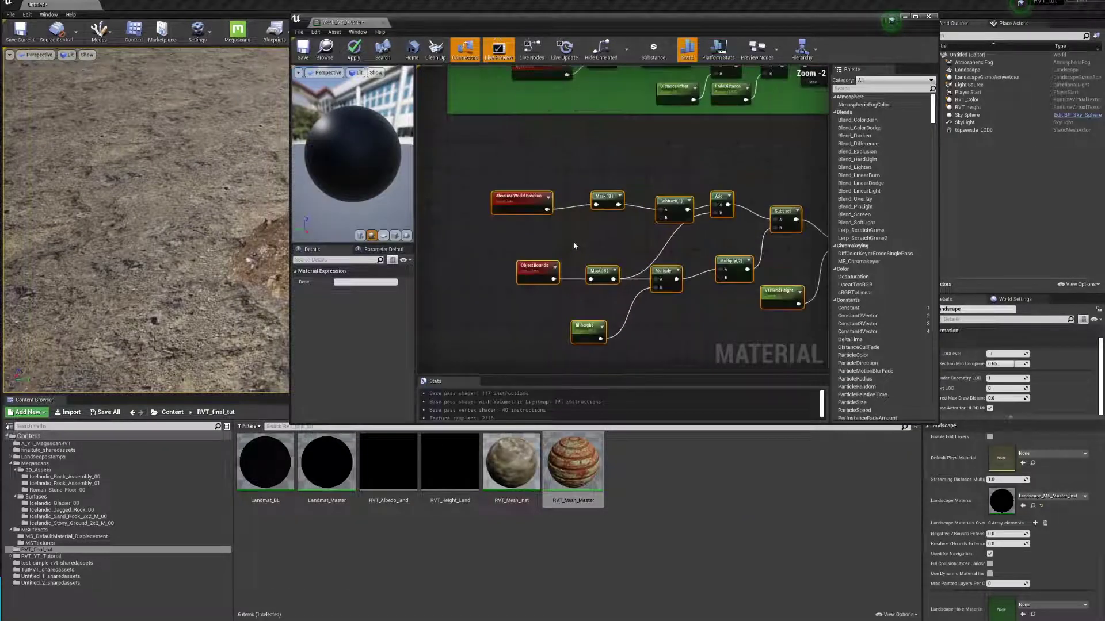
scroll(632, 242, "down", 5)
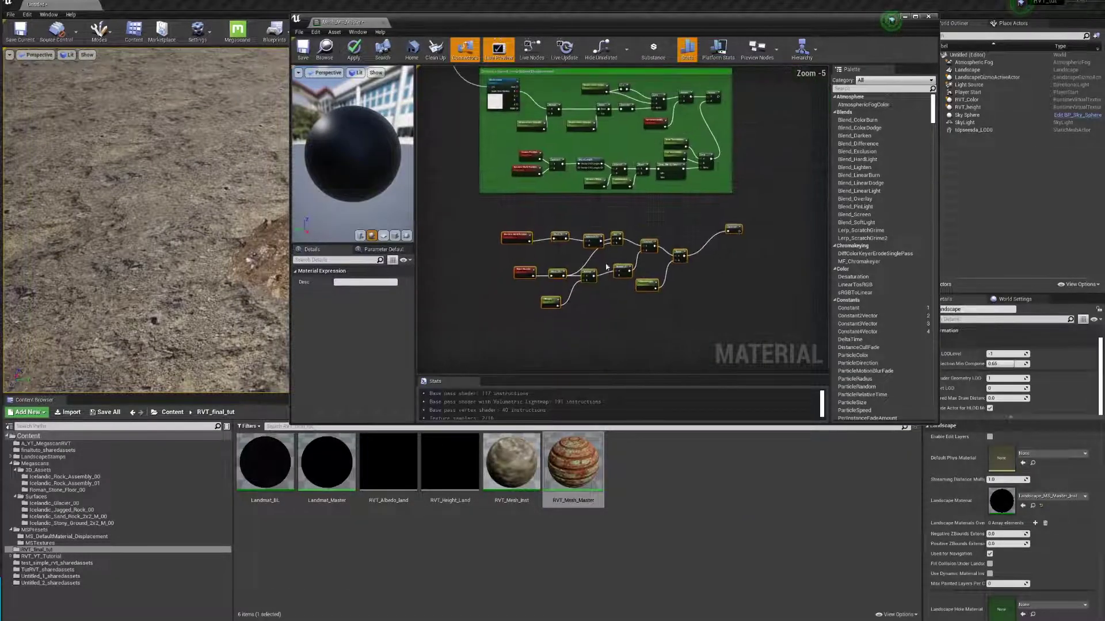
scroll(515, 284, "up", 4)
scroll(514, 284, "down", 1)
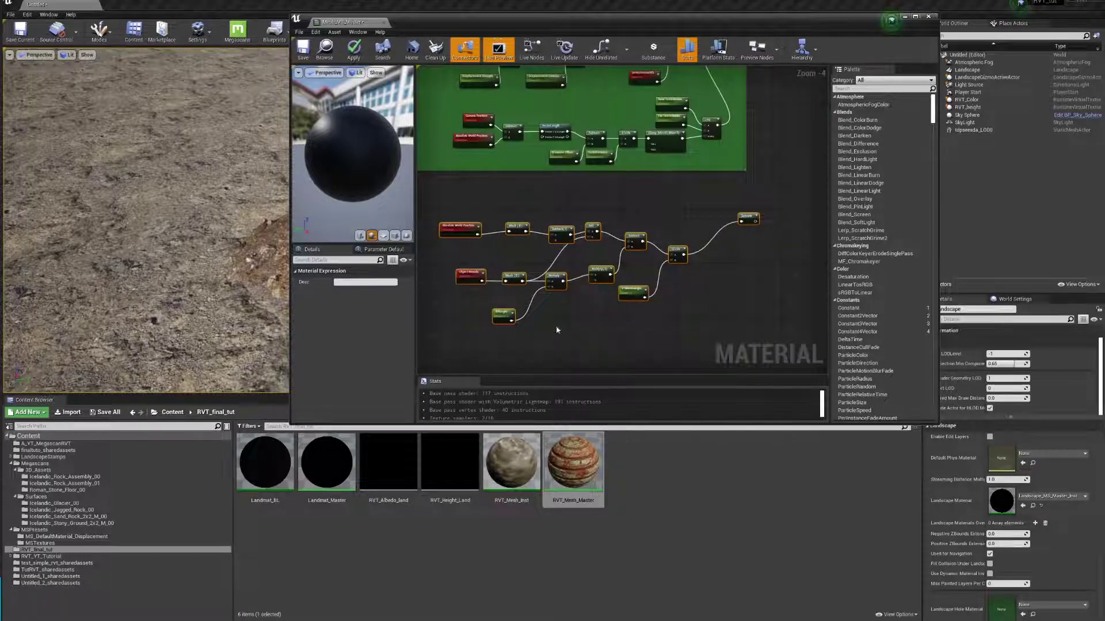
scroll(549, 266, "down", 2)
scroll(578, 247, "up", 1)
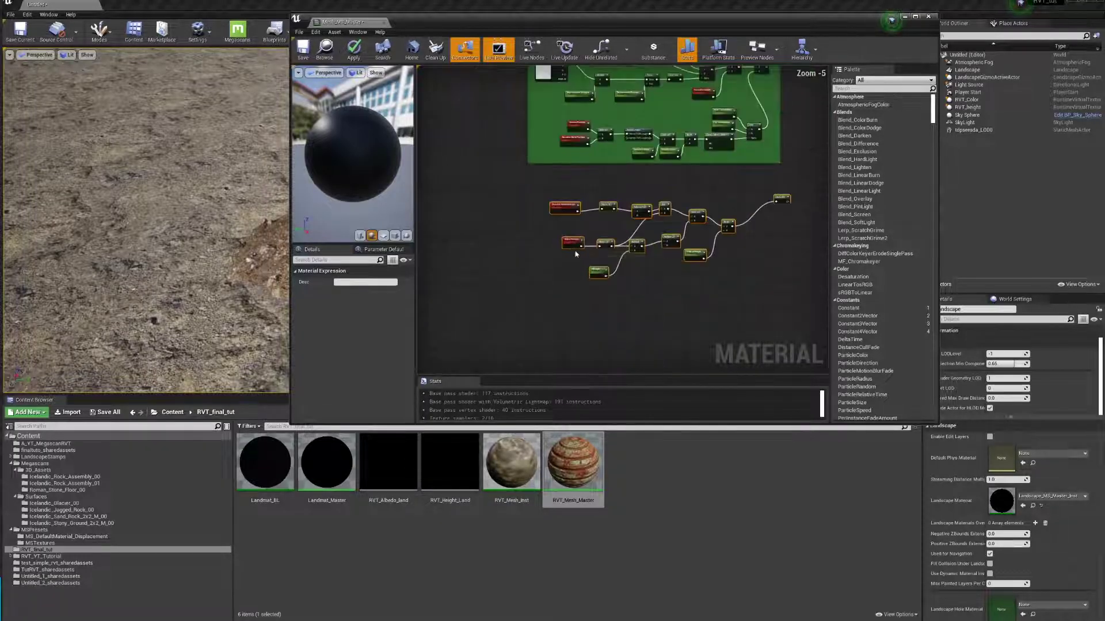
left_click(624, 301)
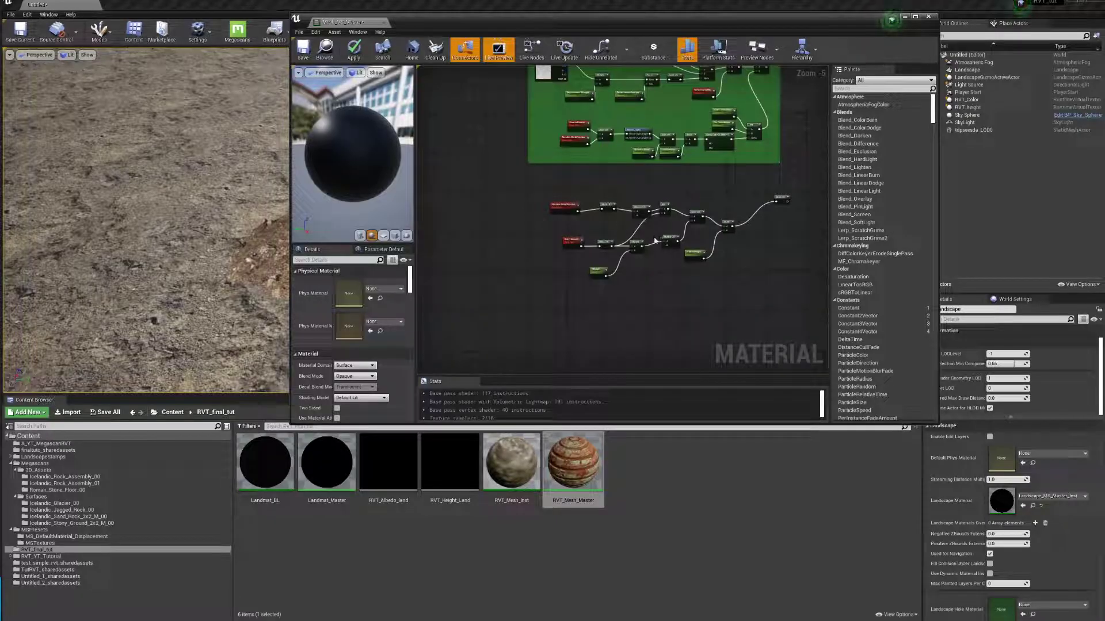
Step: Tidy the height-blend network by moving the scalar parameter closer to its Multiply node and repositioning the VTBlendHeight parameter
scroll(654, 241, "up", 2)
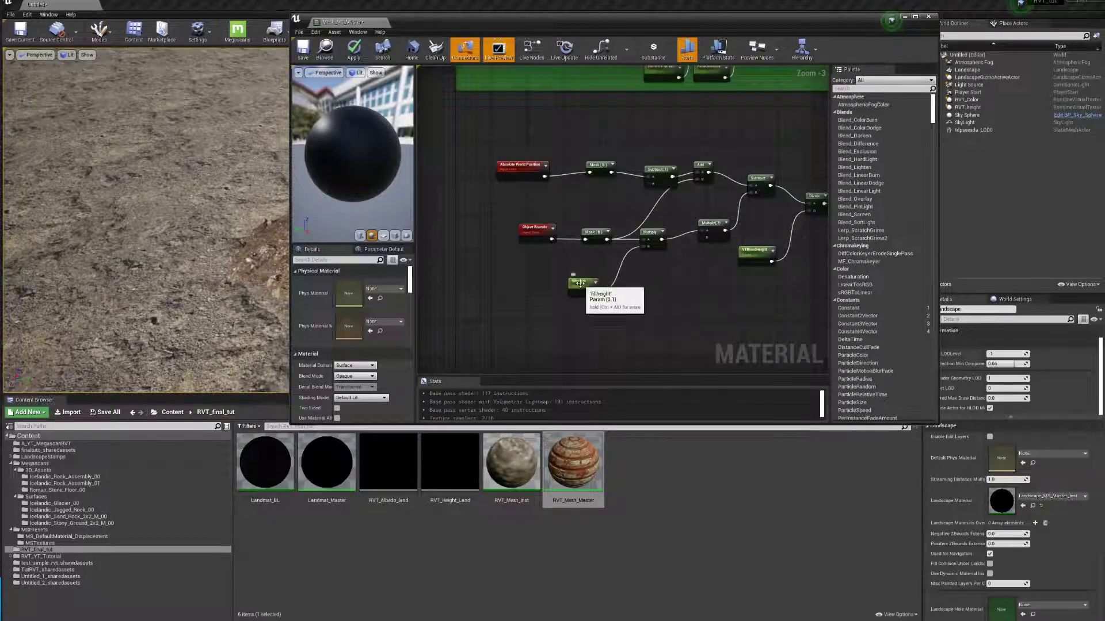
left_click_drag(576, 281, 595, 264)
mouse_move(752, 249)
left_mouse_down()
mouse_move(738, 280)
mouse_move(739, 259)
left_mouse_up()
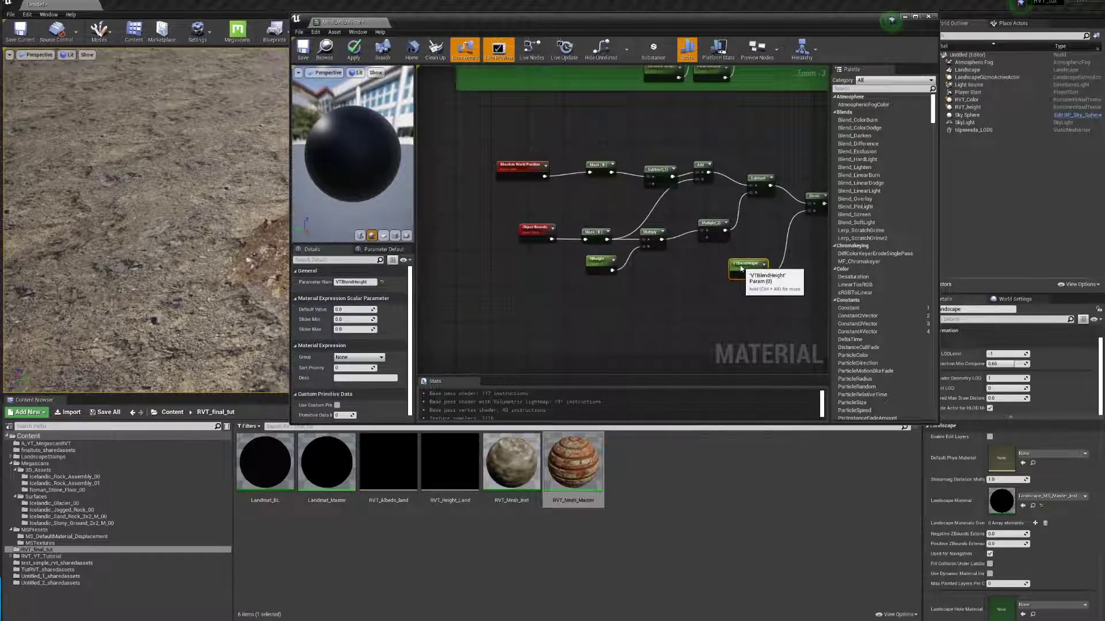
right_click_drag(679, 277, 628, 295)
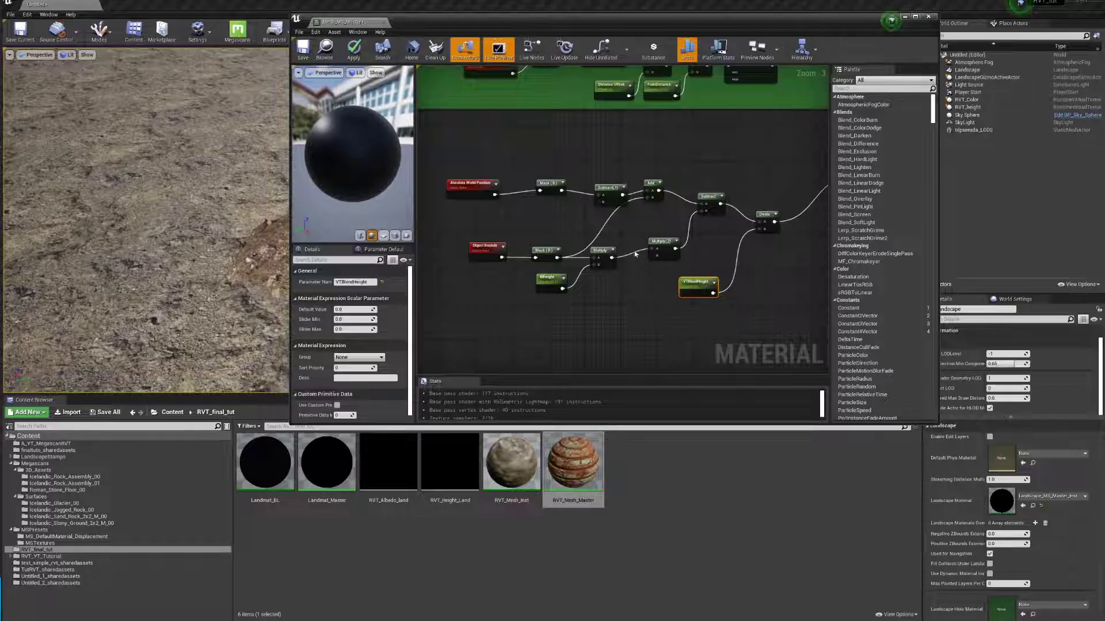
Step: Add a Runtime Virtual Texture Sample node in the empty space beside the Albedo and Metallic groups and duplicate it
scroll(635, 254, "down", 11)
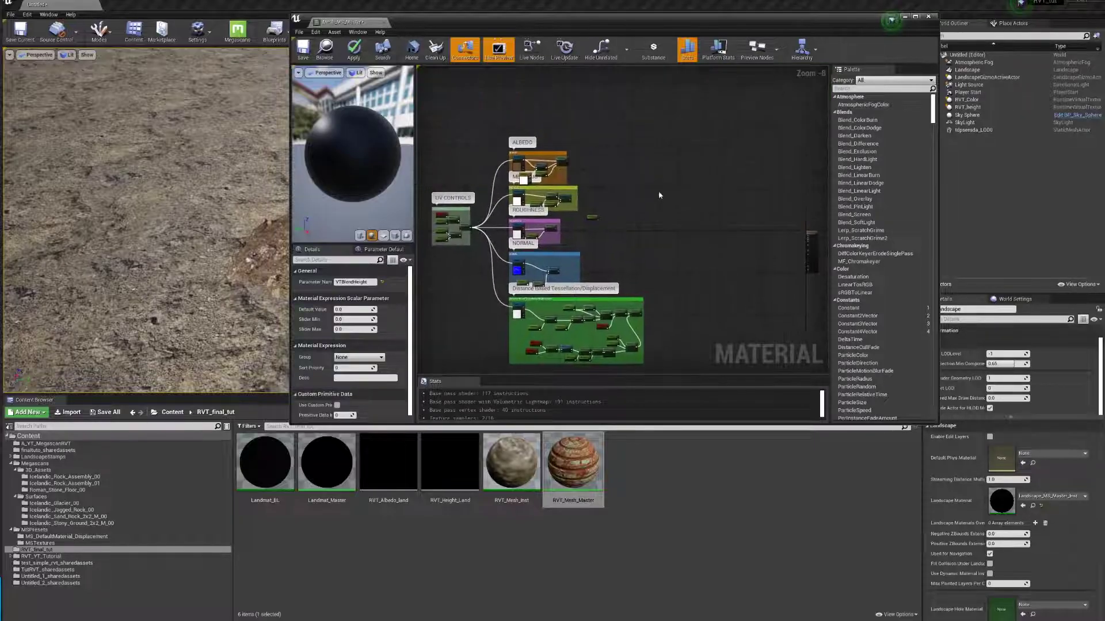
scroll(658, 191, "up", 2)
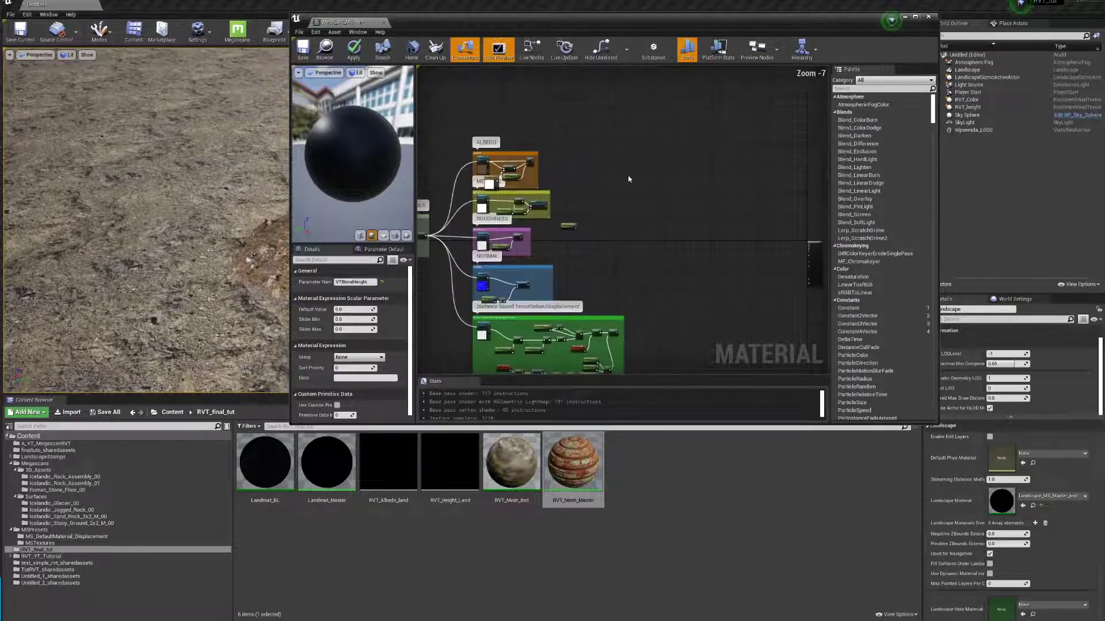
right_click(645, 166)
type("run")
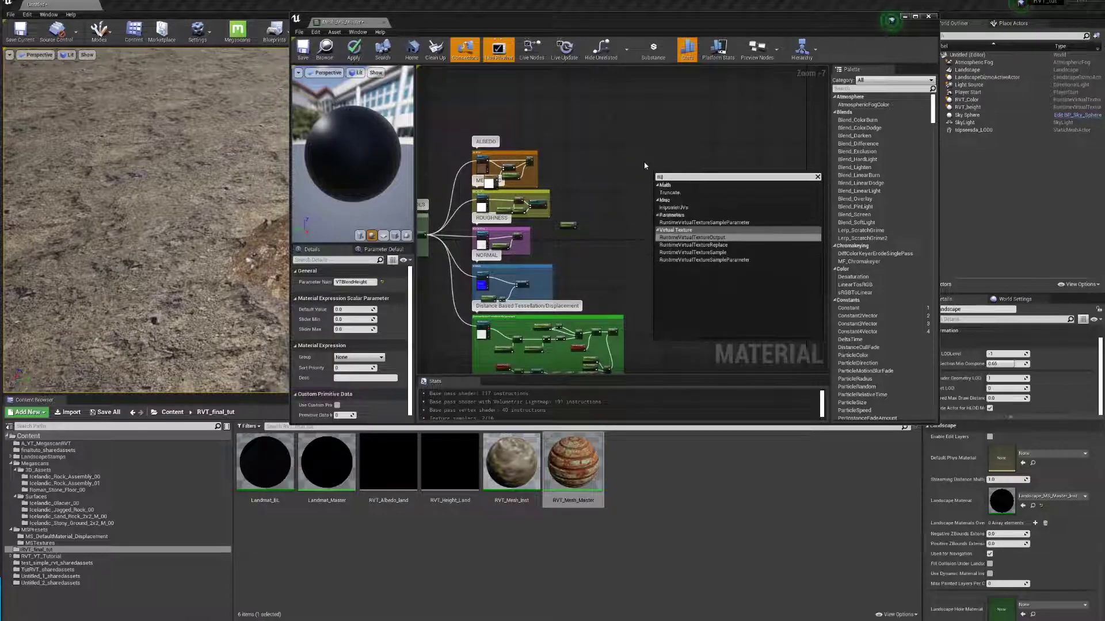
type("ti")
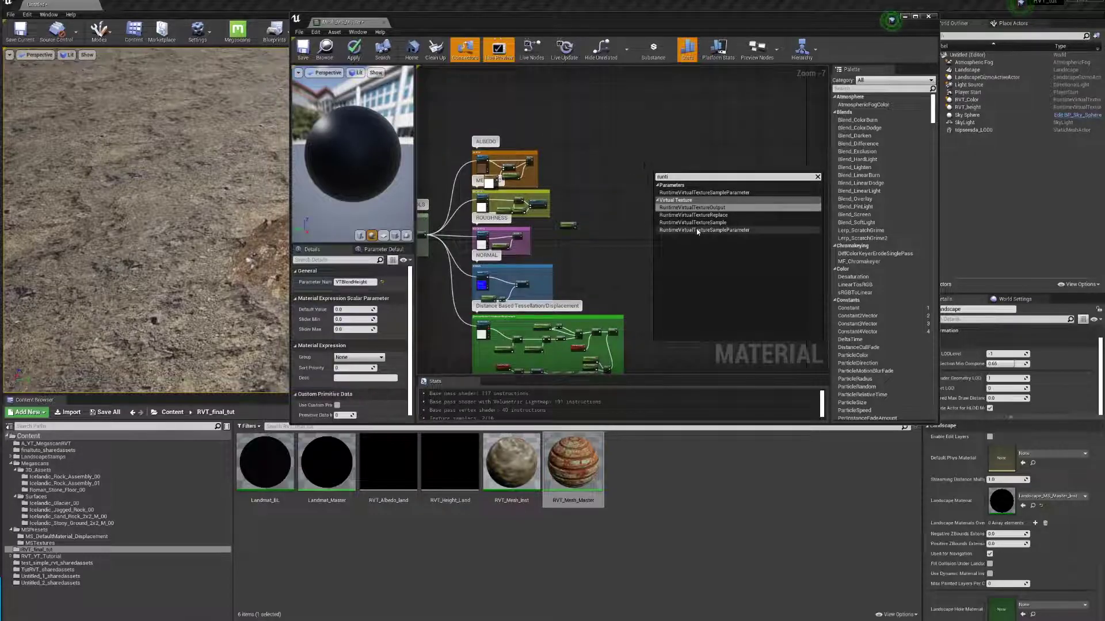
left_click(692, 222)
left_click_drag(665, 177, 668, 205)
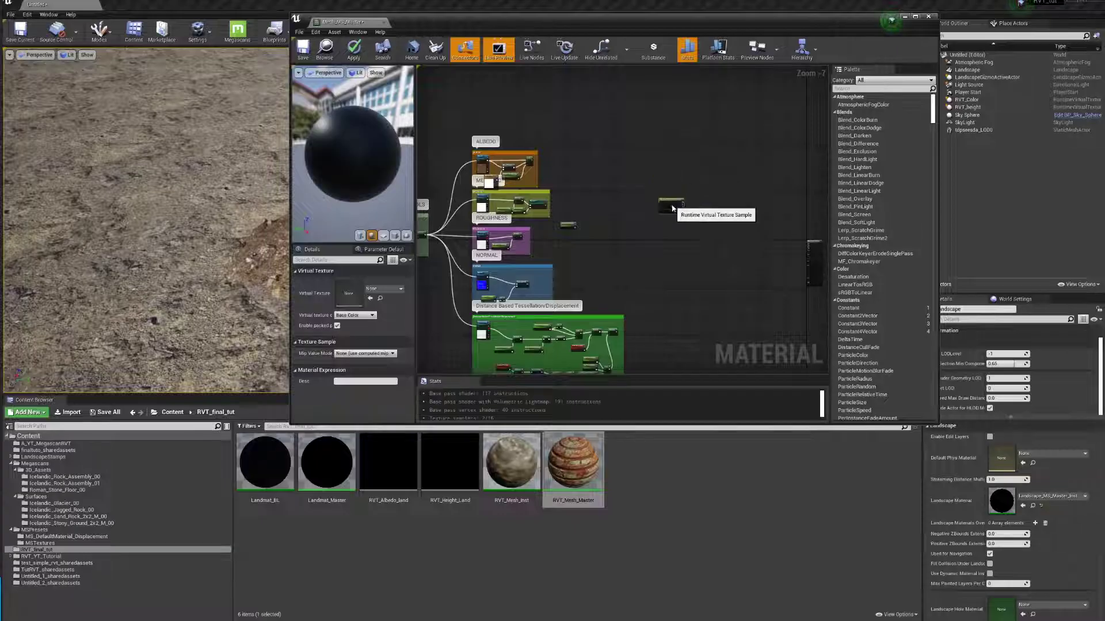
key("ctrl+w")
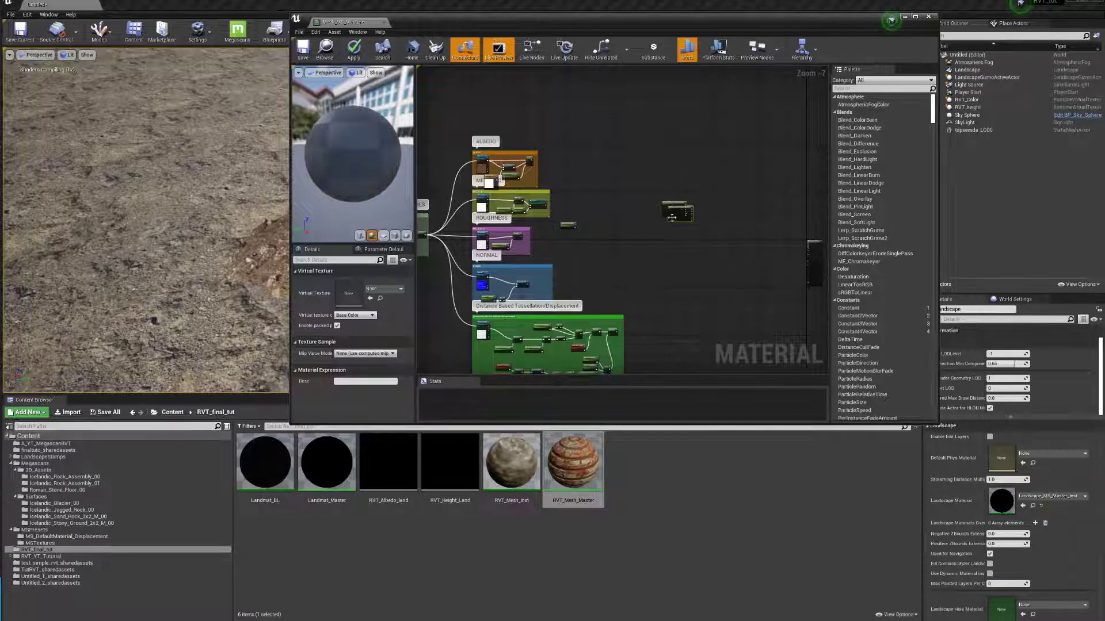
Step: Place one Runtime Virtual Texture Sample before Absolute World Position and connect its WorldHeight output to the Subtract node's B input
left_click_drag(677, 211, 660, 319)
right_click_drag(656, 340, 680, 157)
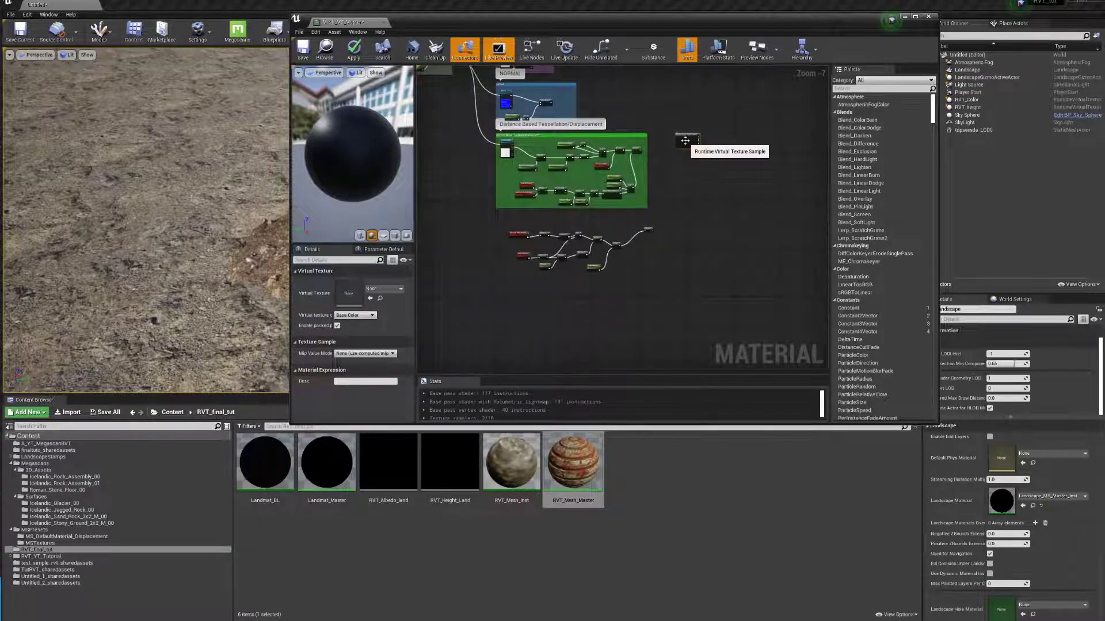
left_click_drag(687, 145, 494, 245)
scroll(493, 244, "up", 5)
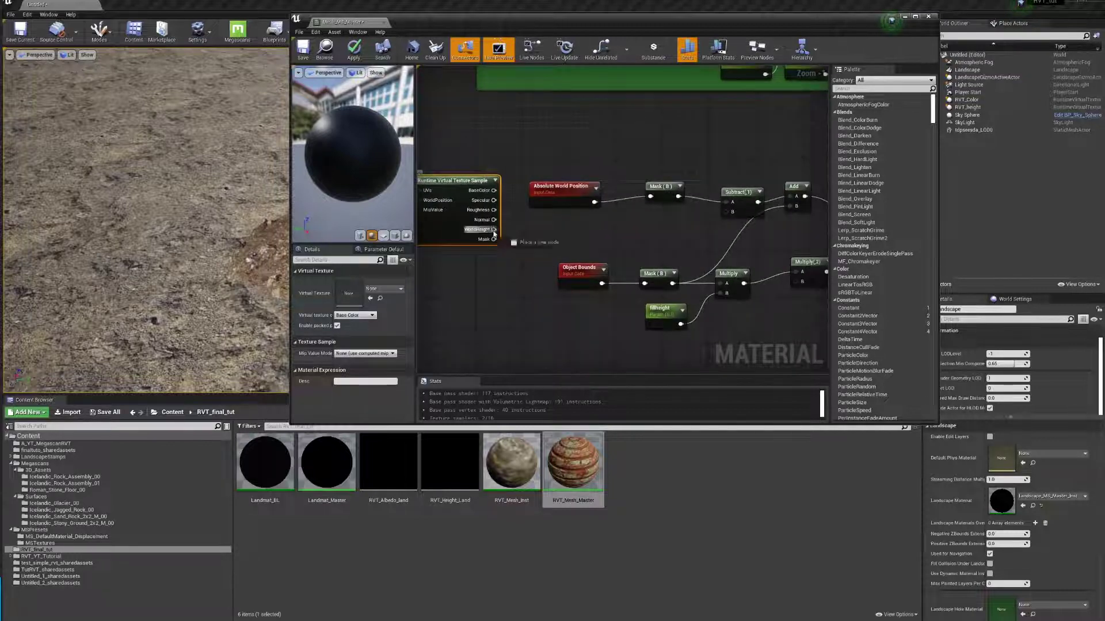
left_click_drag(494, 229, 732, 216)
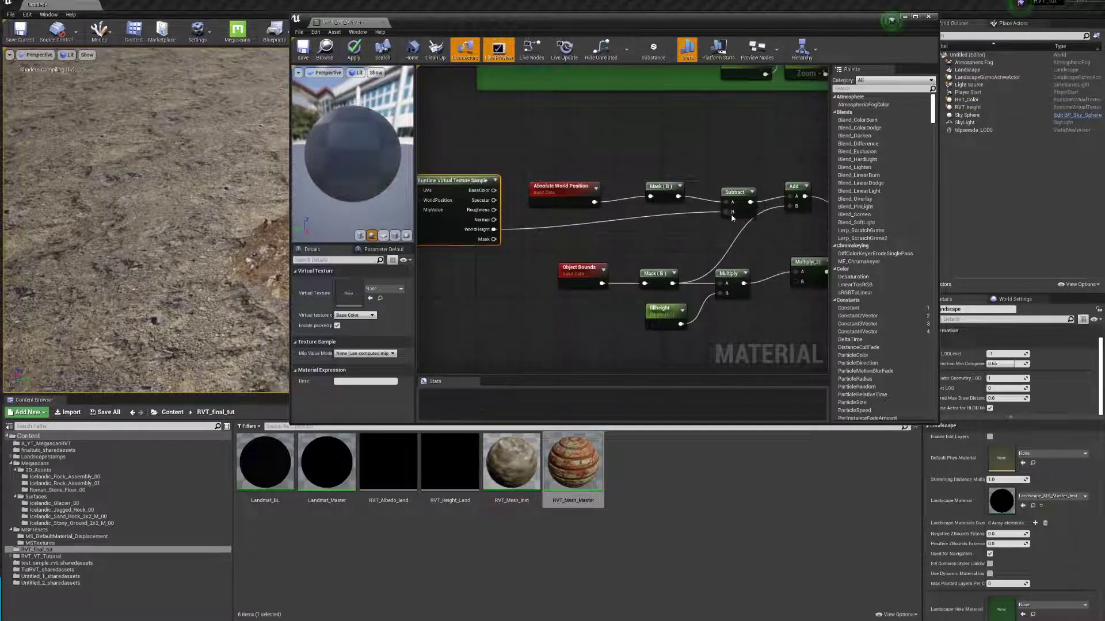
Step: Move the other Runtime Virtual Texture Sample node up beside the Albedo group
scroll(699, 259, "down", 8)
right_click_drag(711, 179, 671, 266)
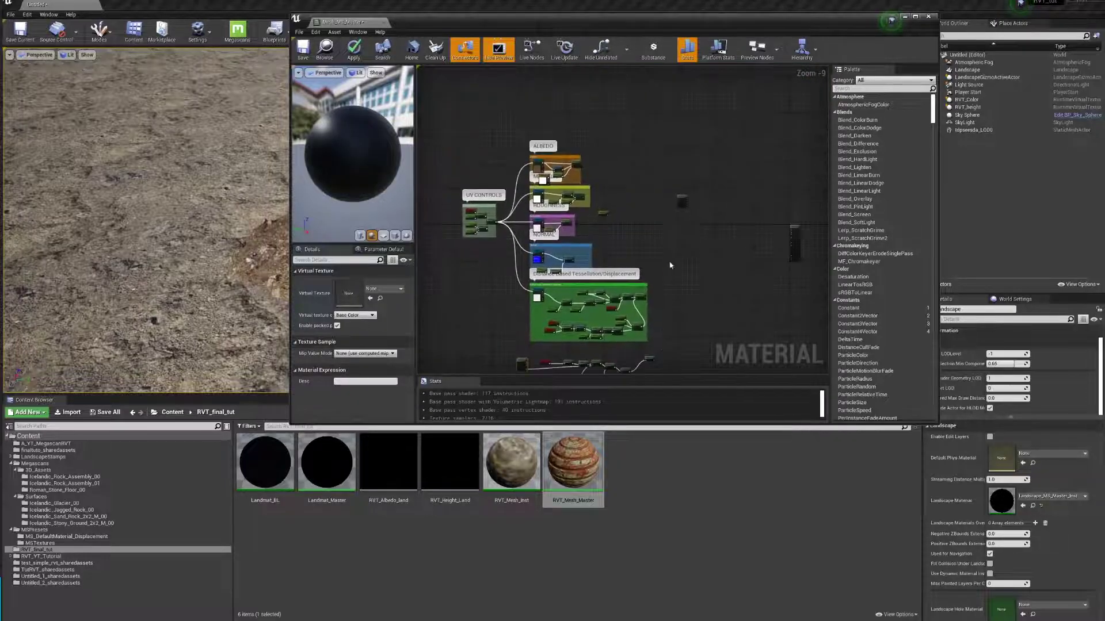
scroll(675, 220, "up", 3)
left_click_drag(685, 191, 613, 142)
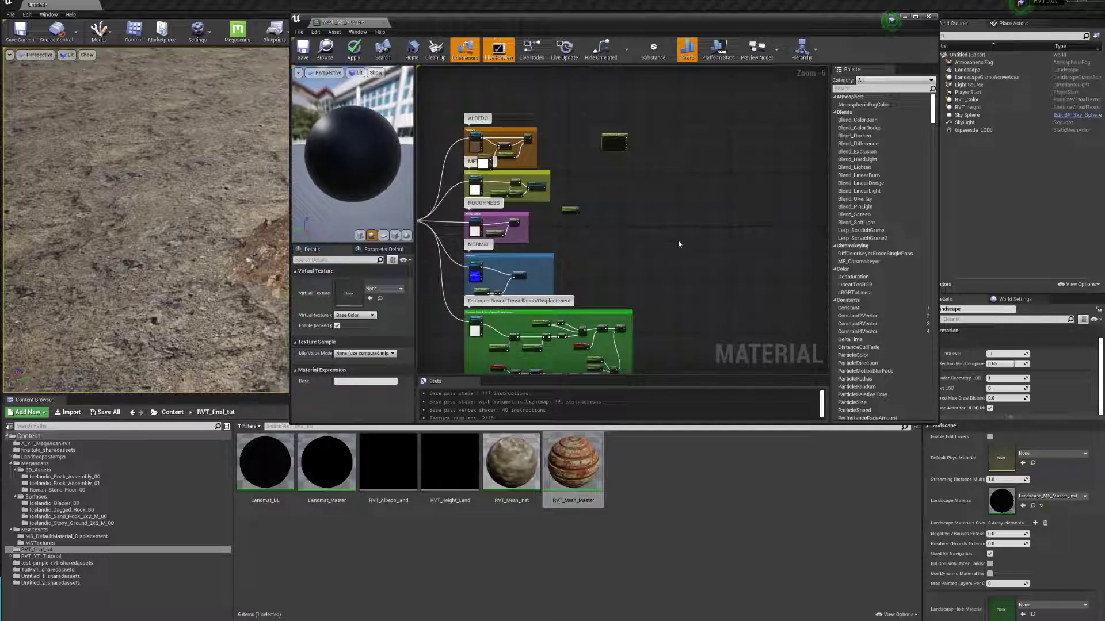
right_click_drag(742, 215, 636, 158)
scroll(621, 185, "down", 2)
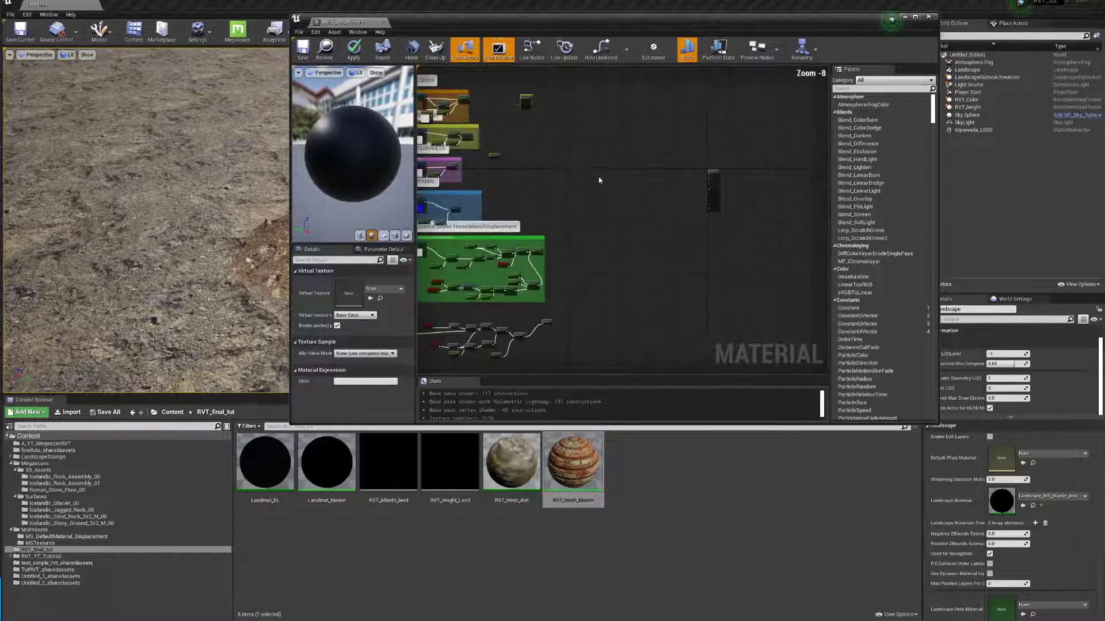
right_click_drag(577, 187, 628, 231)
right_click_drag(714, 214, 747, 237)
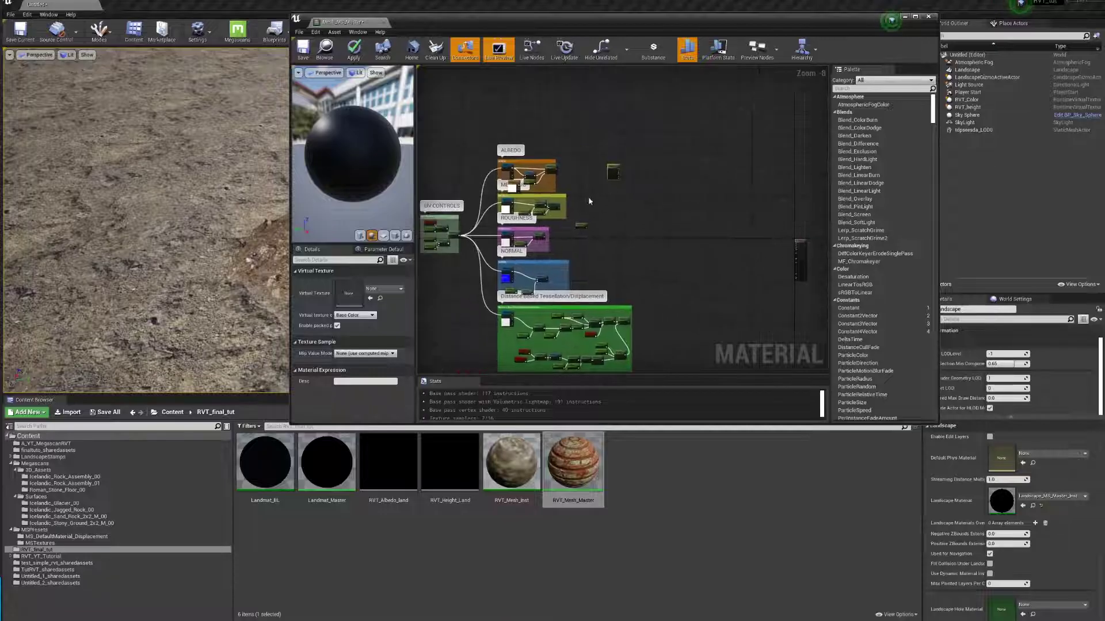
scroll(621, 238, "up", 1)
scroll(626, 180, "up", 2)
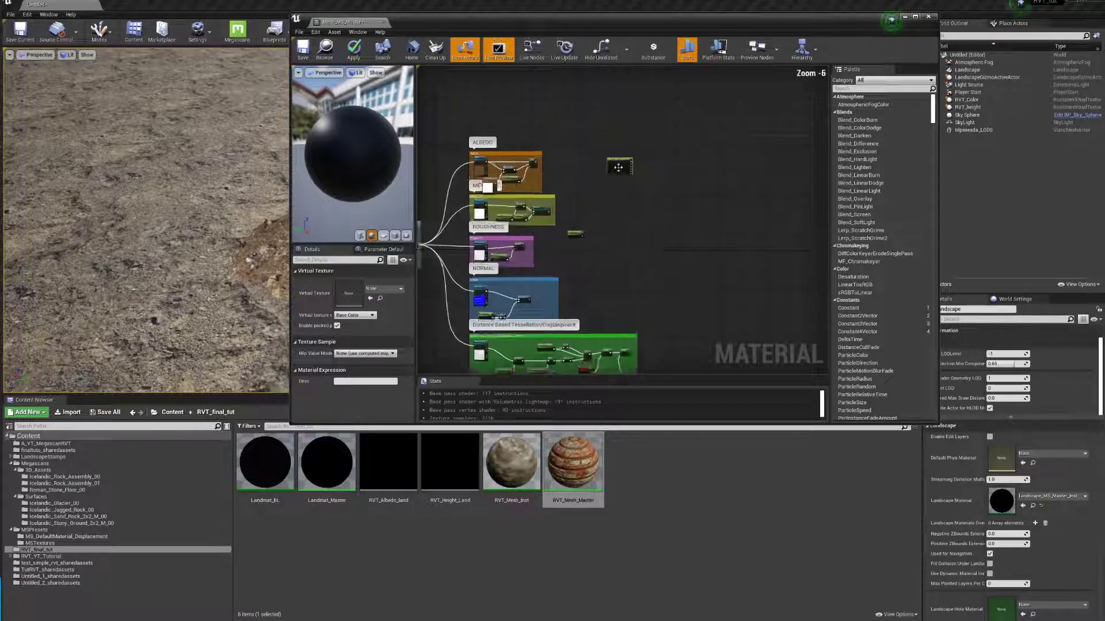
left_click_drag(609, 149, 588, 117)
right_click_drag(670, 157, 660, 174)
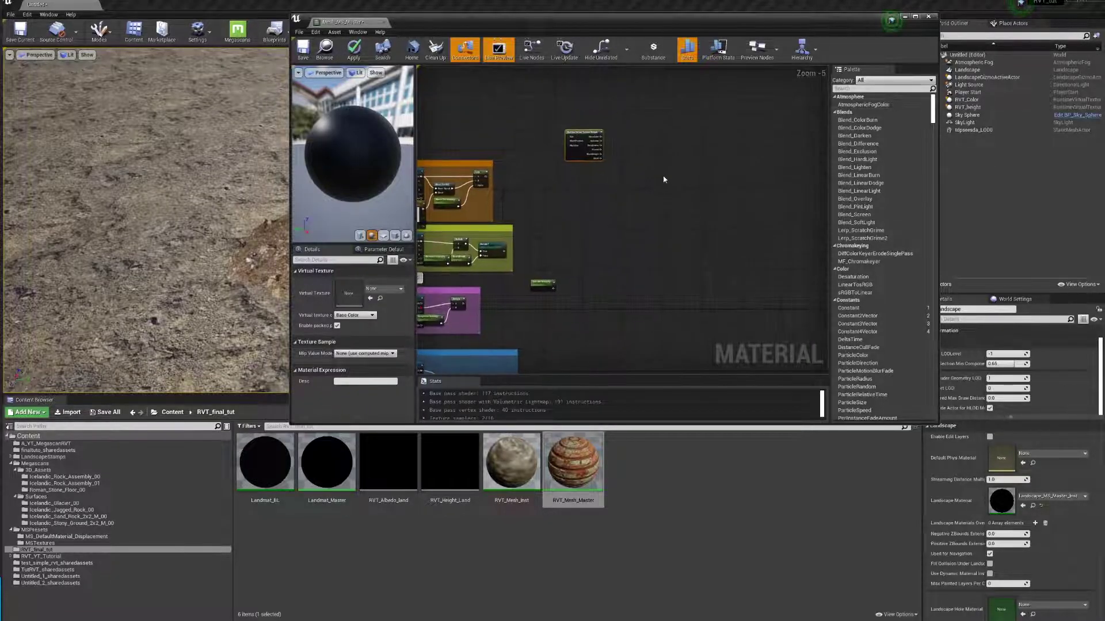
Step: Add a Lerp node after the Runtime Virtual Texture Sample beside the Albedo group and adjust the spacing between the two nodes
left_click(660, 175)
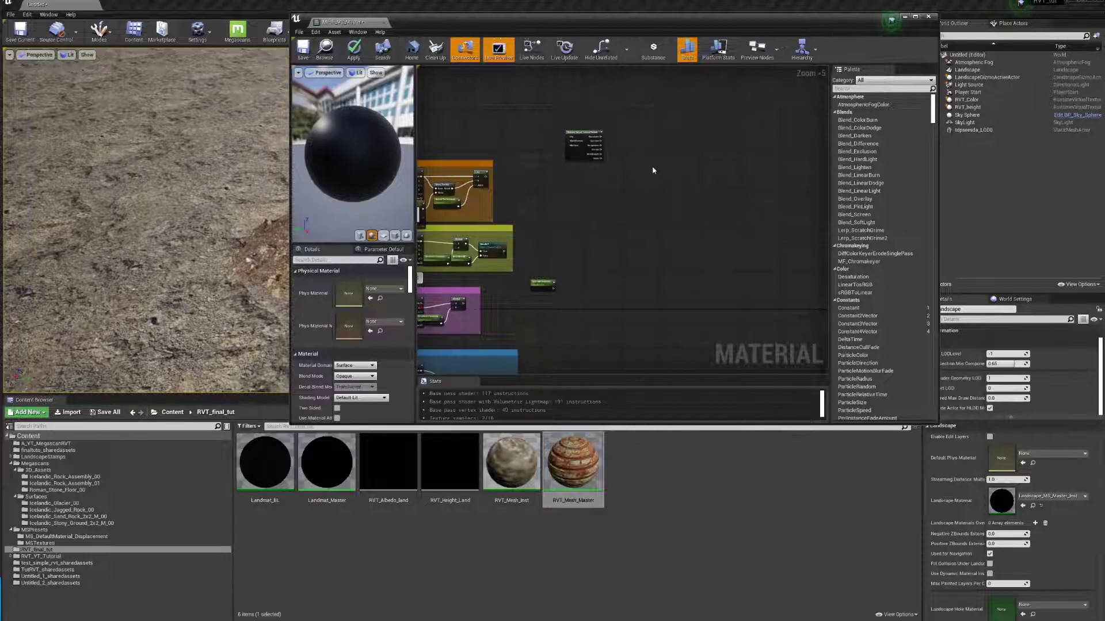
left_click(653, 170)
scroll(649, 167, "up", 4)
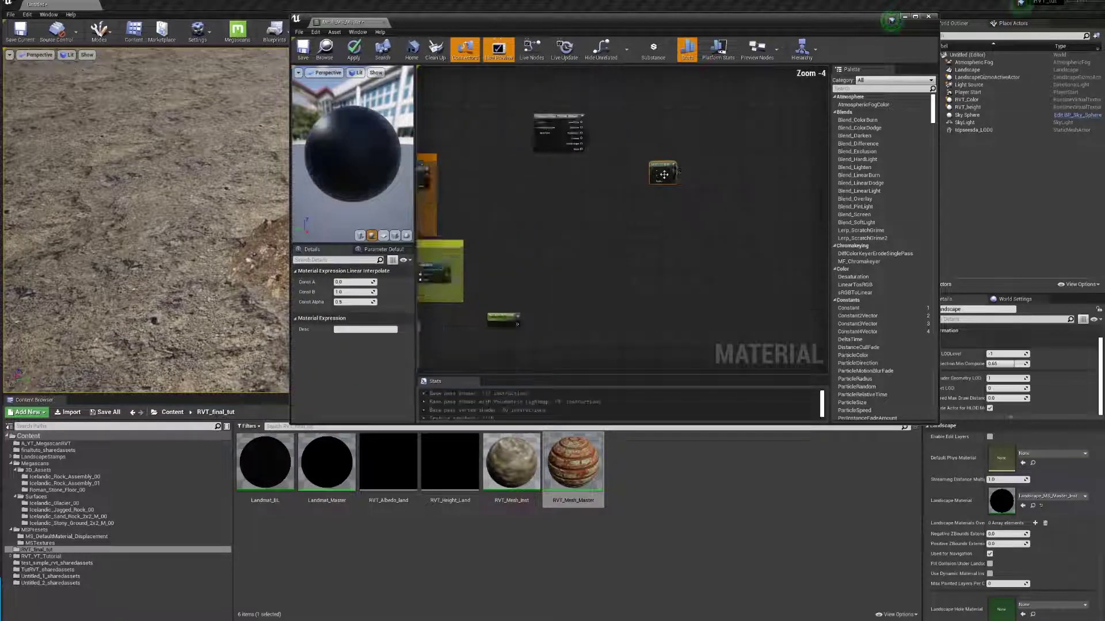
right_click_drag(645, 150, 698, 149)
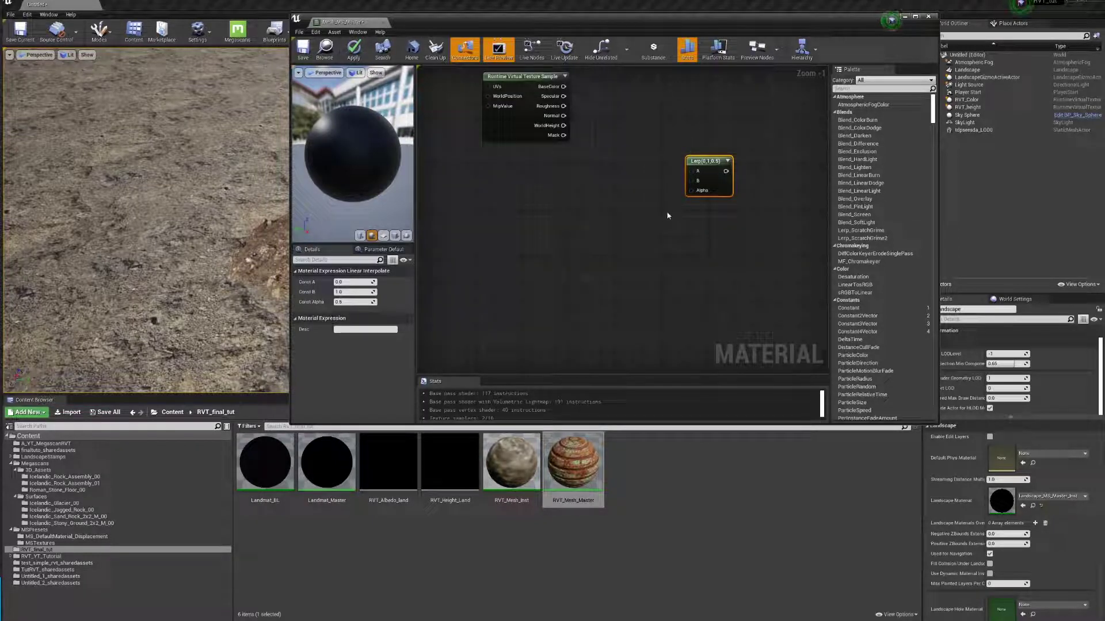
right_click_drag(578, 205, 613, 204)
scroll(619, 183, "down", 4)
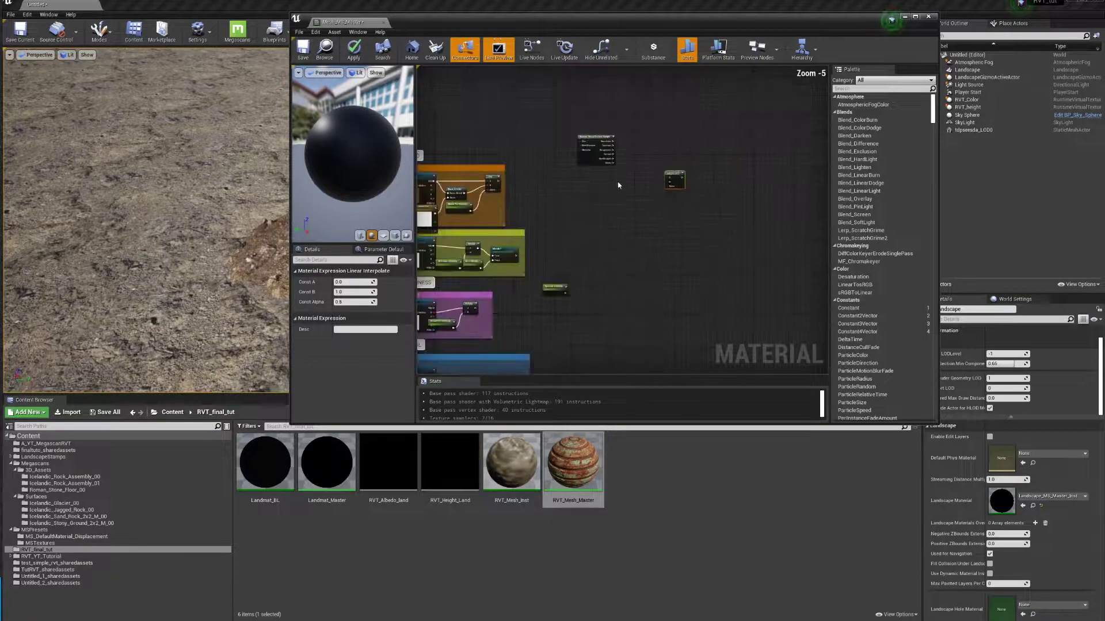
scroll(619, 183, "up", 3)
mouse_move(562, 98)
left_mouse_down()
mouse_move(542, 117)
mouse_move(576, 107)
left_mouse_up()
Step: Examine the Megascans texture groups and the Saturate node that ends the height-blend chain below the tessellation group
scroll(690, 190, "down", 4)
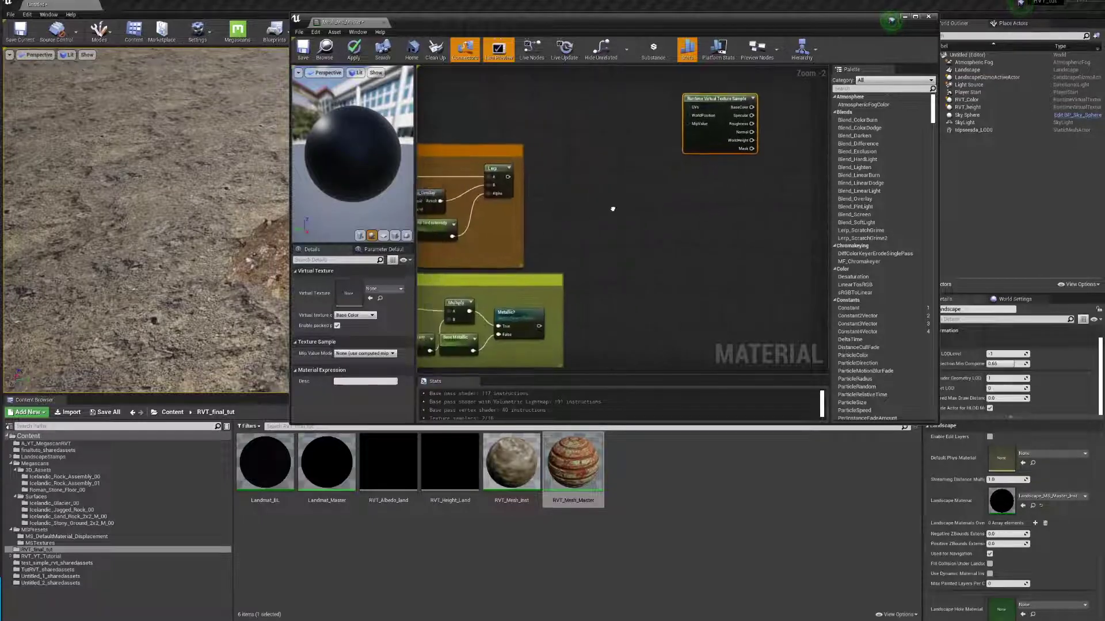
scroll(711, 172, "up", 4)
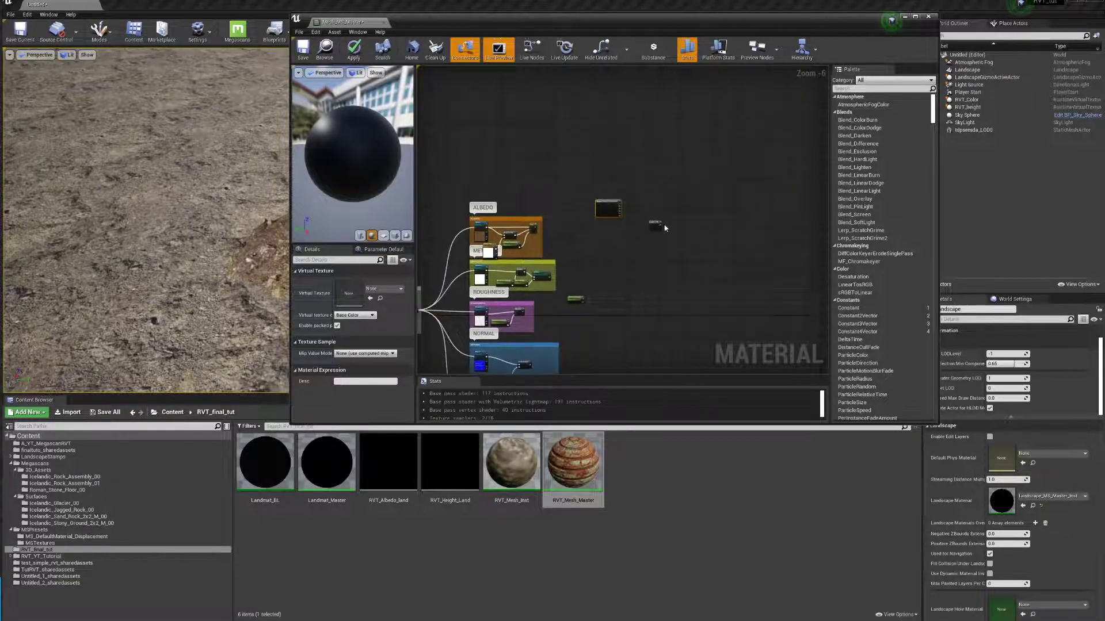
right_click_drag(607, 293, 623, 169)
scroll(622, 169, "down", 3)
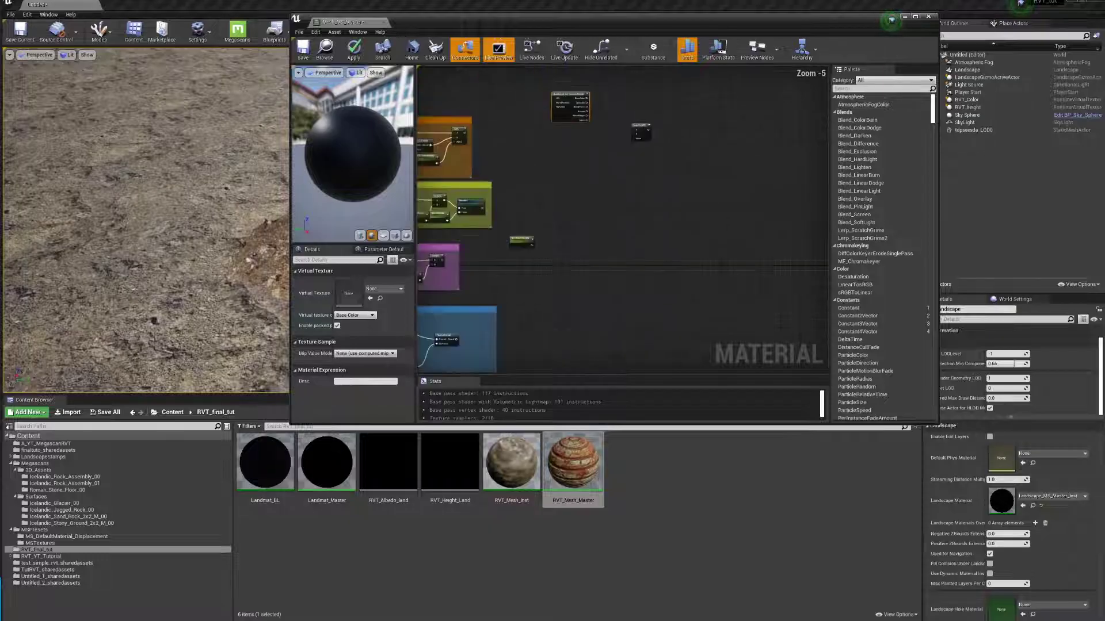
right_click_drag(530, 290, 620, 123)
right_click_drag(623, 309, 614, 150)
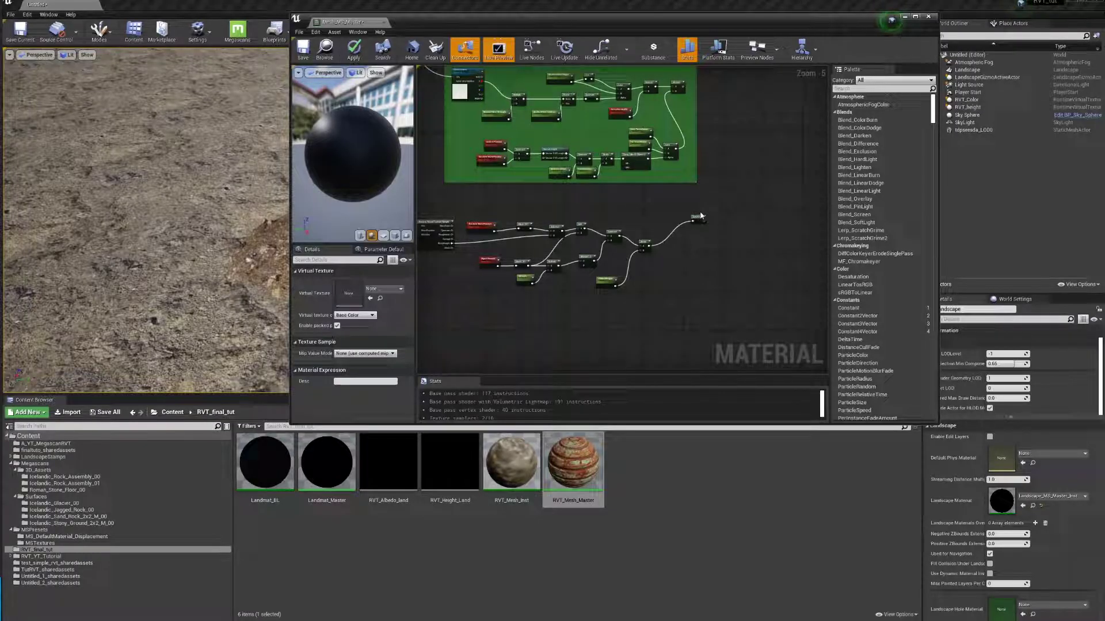
right_click_drag(678, 182, 679, 333)
scroll(607, 133, "down", 4)
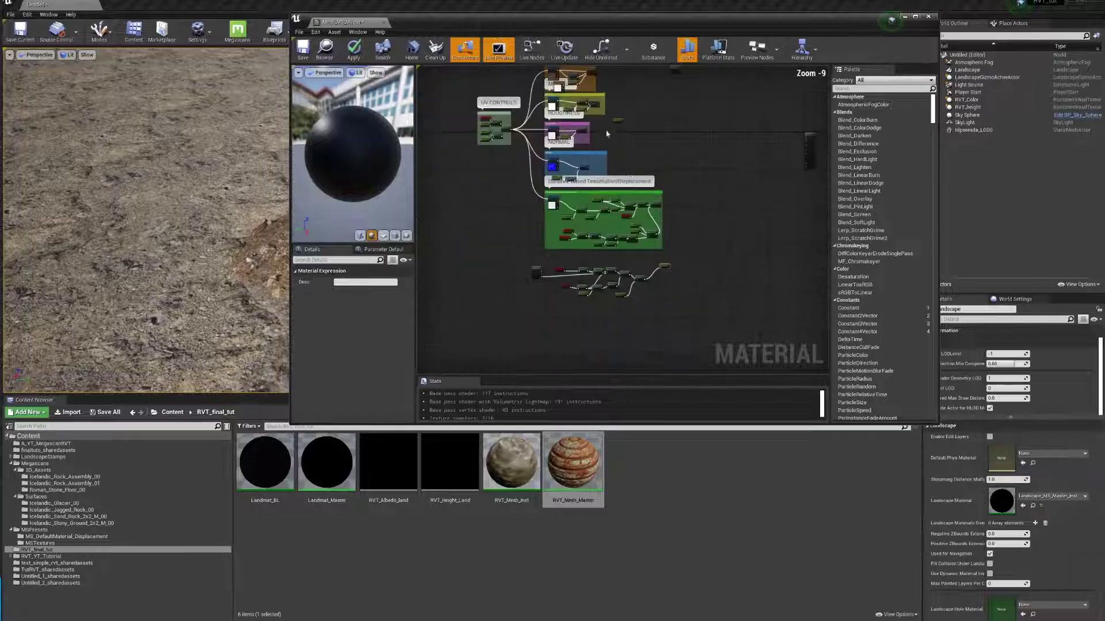
Step: Connect the Runtime Virtual Texture Sample's BaseColor to the new Lerp's A input and the Albedo group's Lerp output to B
scroll(606, 134, "up", 8)
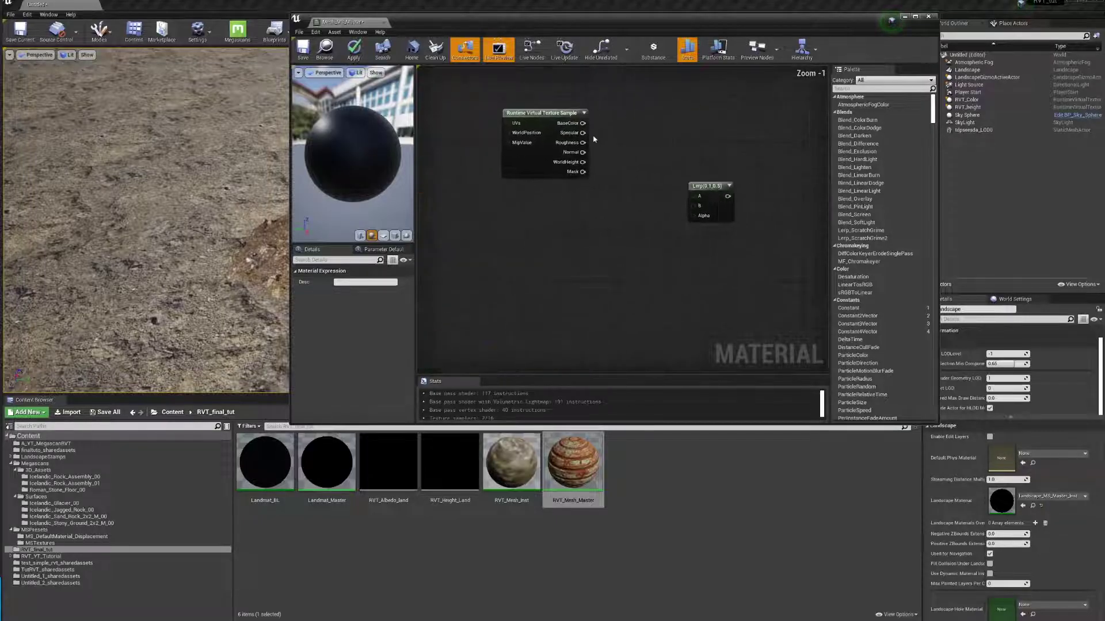
scroll(593, 140, "up", 1)
left_click_drag(581, 122, 713, 205)
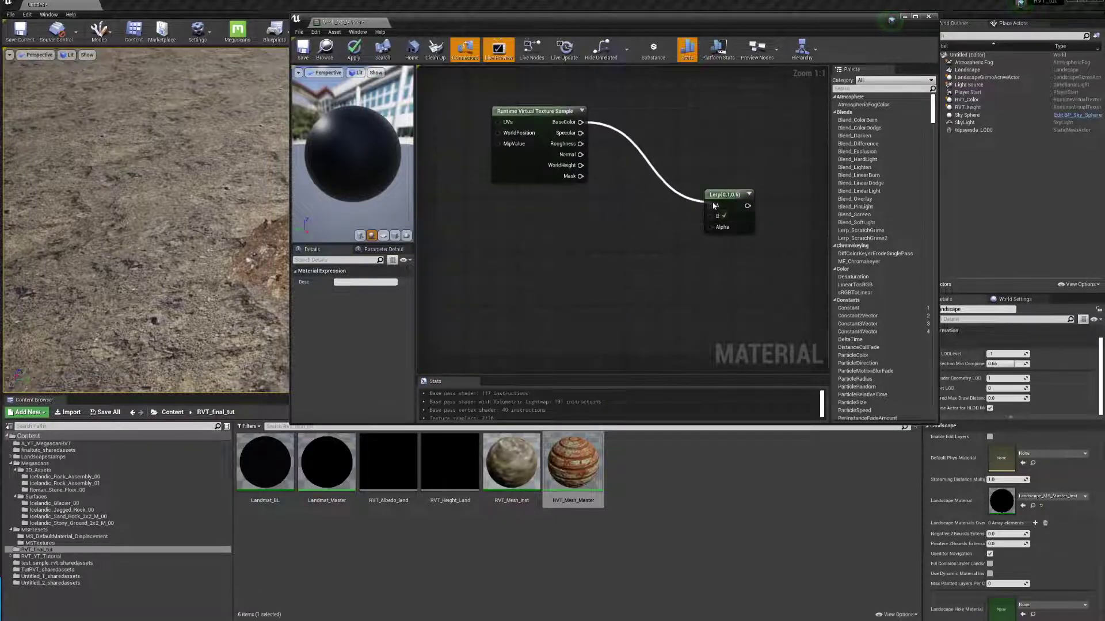
scroll(592, 240, "down", 2)
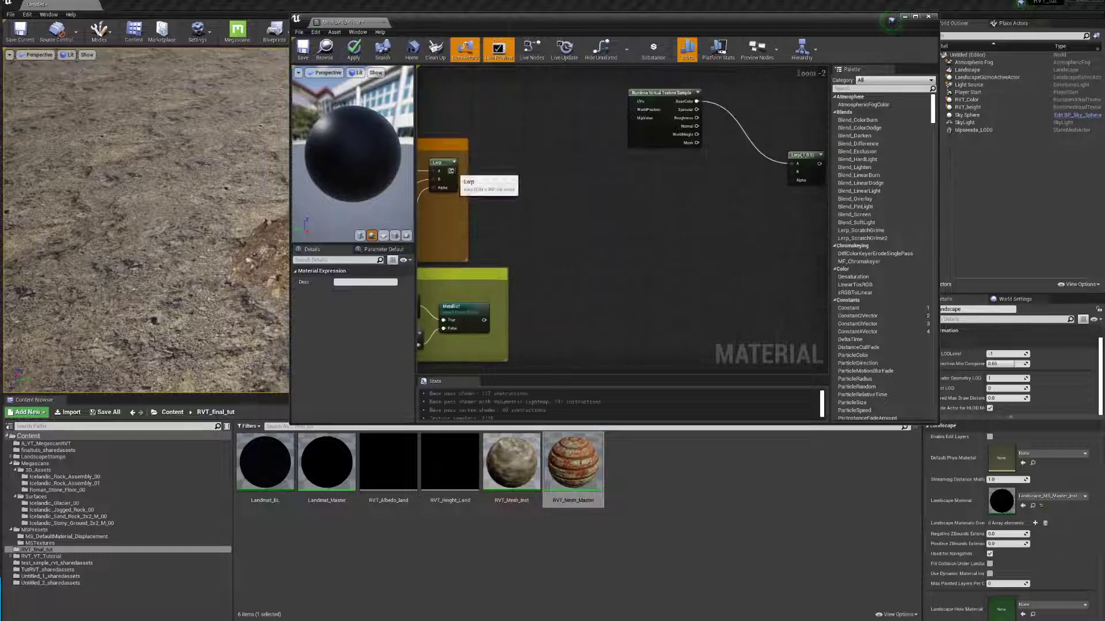
left_click_drag(451, 171, 756, 172)
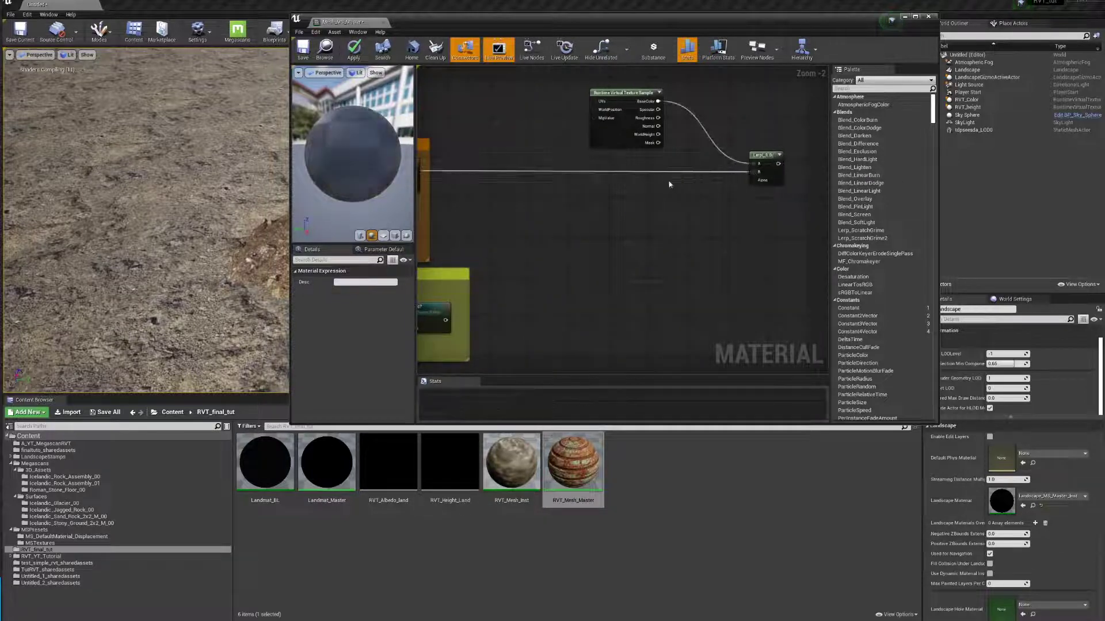
Step: Move the Saturate node from the end of the height-blend chain up beside the new Lerp's Alpha input
scroll(669, 184, "down", 6)
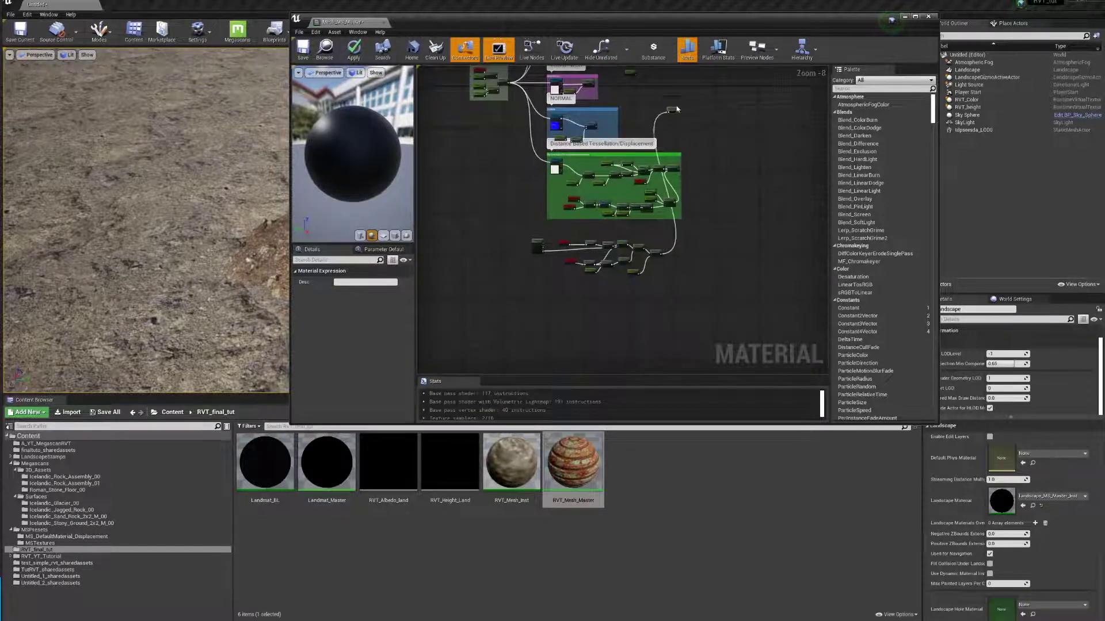
right_click_drag(677, 109, 672, 231)
scroll(670, 227, "up", 1)
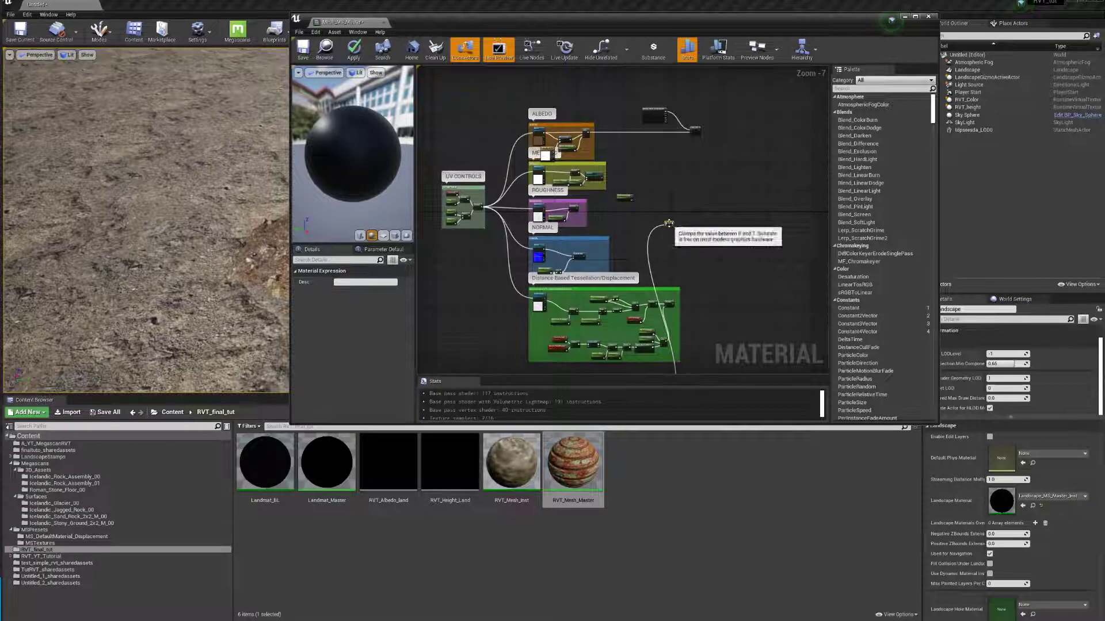
left_click_drag(668, 223, 705, 152)
scroll(692, 130, "up", 7)
scroll(658, 184, "down", 2)
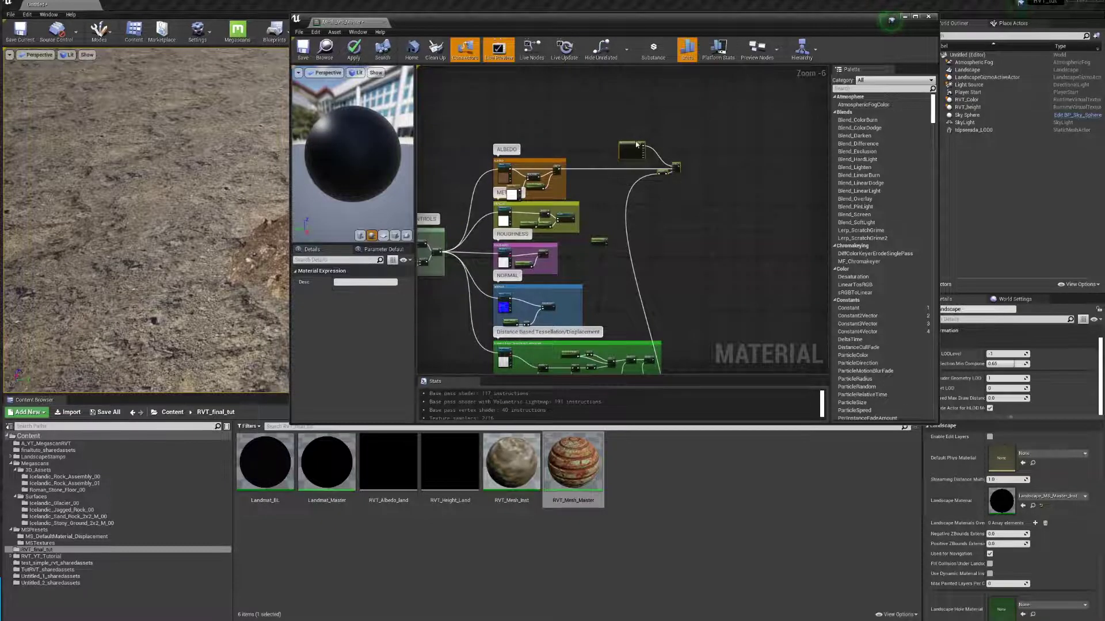
scroll(637, 161, "down", 5)
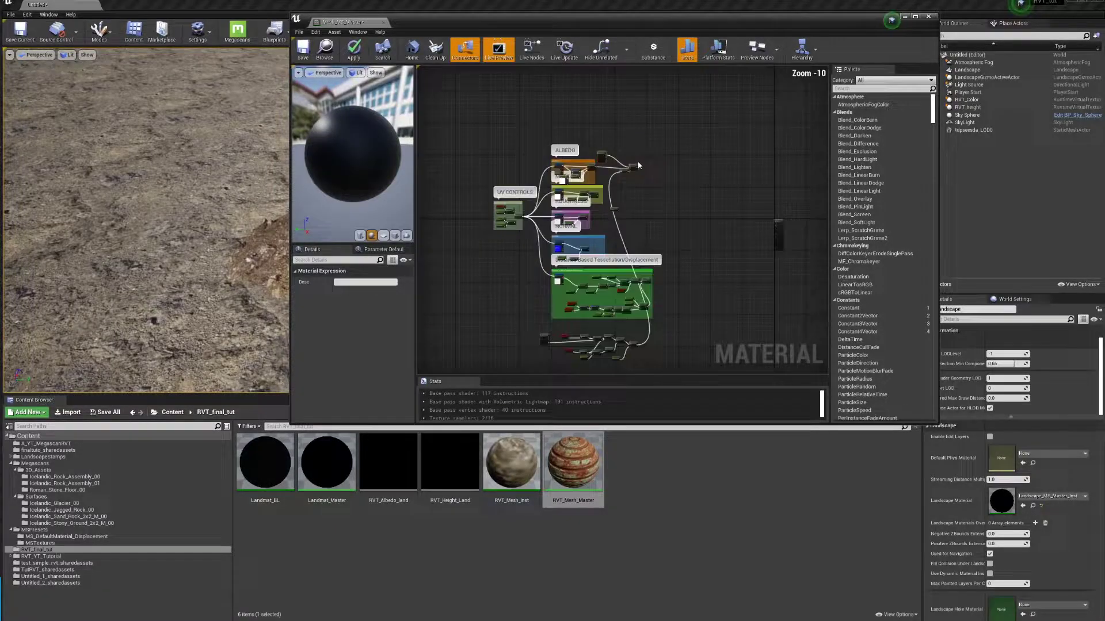
Step: Move the new Lerp closer to the Mesh_MS_Master result node and connect its output to Base Color
left_click(763, 258)
scroll(656, 199, "up", 4)
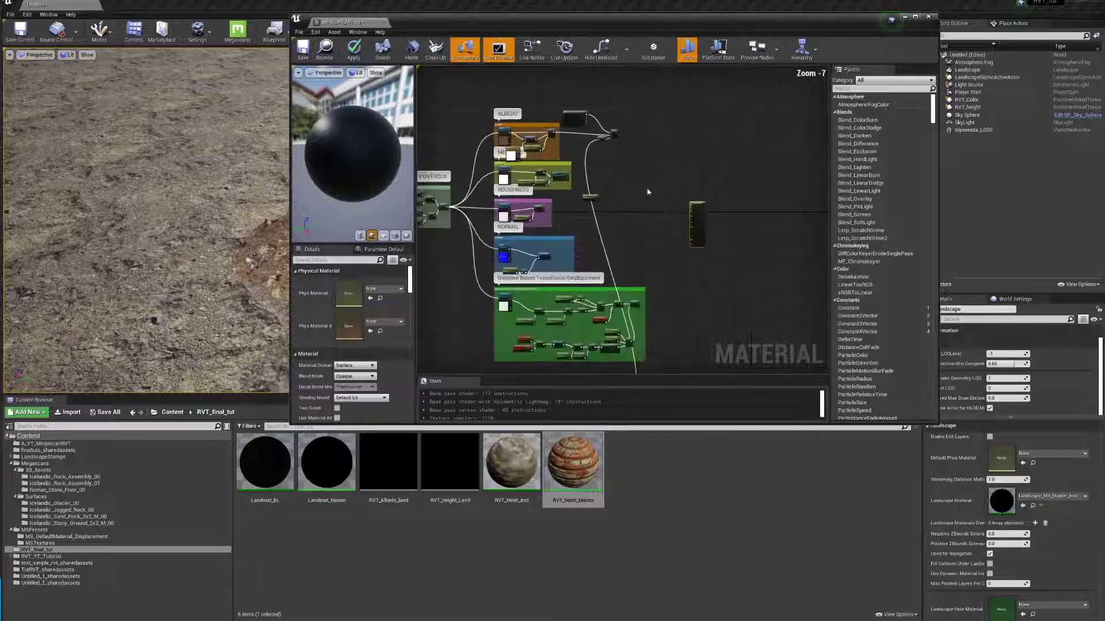
left_click_drag(615, 134, 666, 186)
scroll(685, 200, "up", 7)
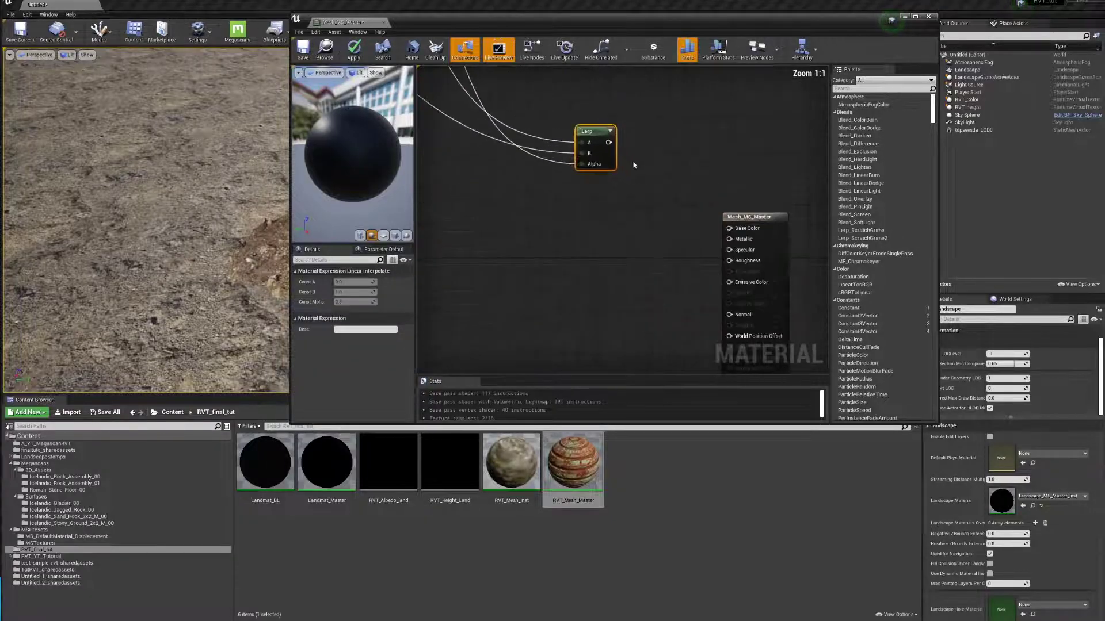
left_click_drag(608, 142, 729, 228)
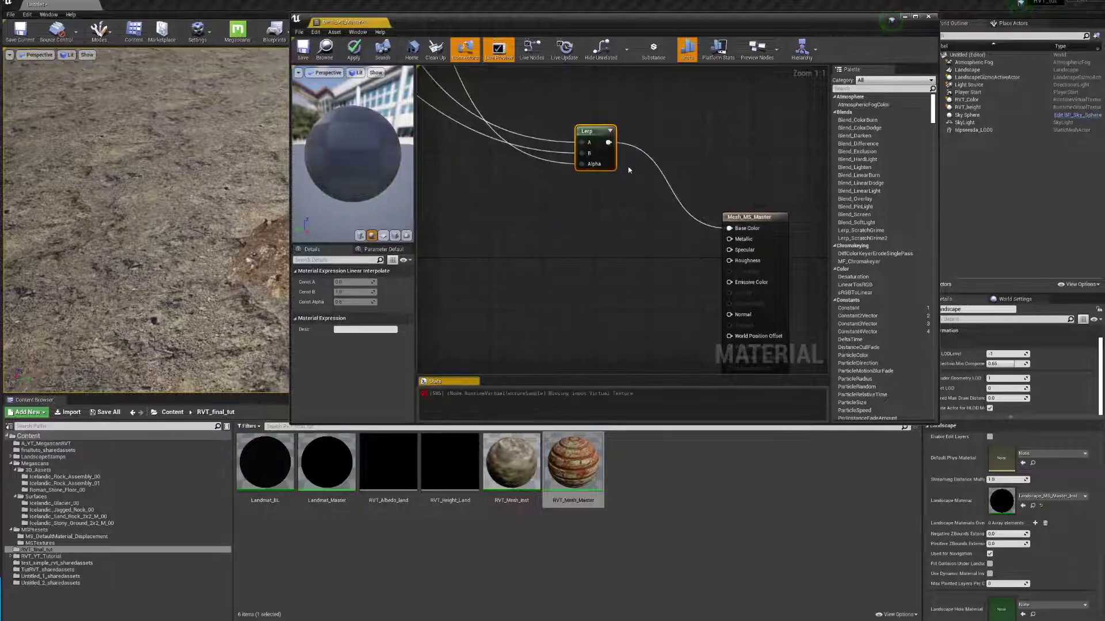
Step: Move the Saturate node next to the Base Color Lerp, near its Alpha input
scroll(566, 147, "down", 7)
right_click_drag(565, 146, 625, 170)
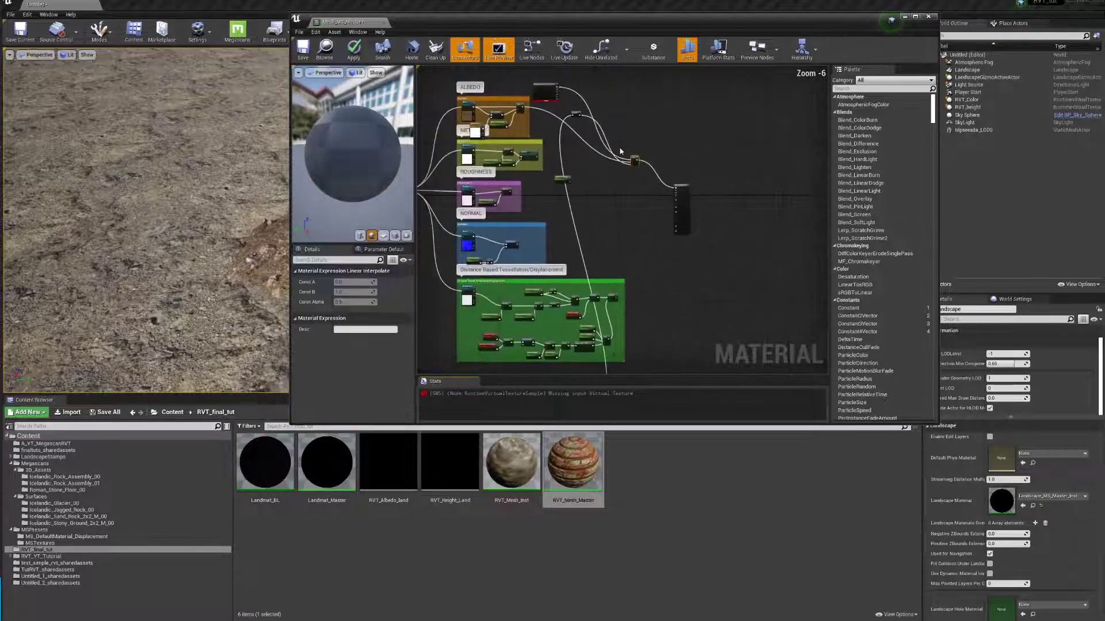
scroll(611, 137, "up", 1)
left_click_drag(550, 95, 574, 168)
right_click_drag(538, 100, 567, 158)
right_click_drag(516, 231, 613, 129)
scroll(614, 129, "down", 2)
right_click_drag(679, 268, 670, 335)
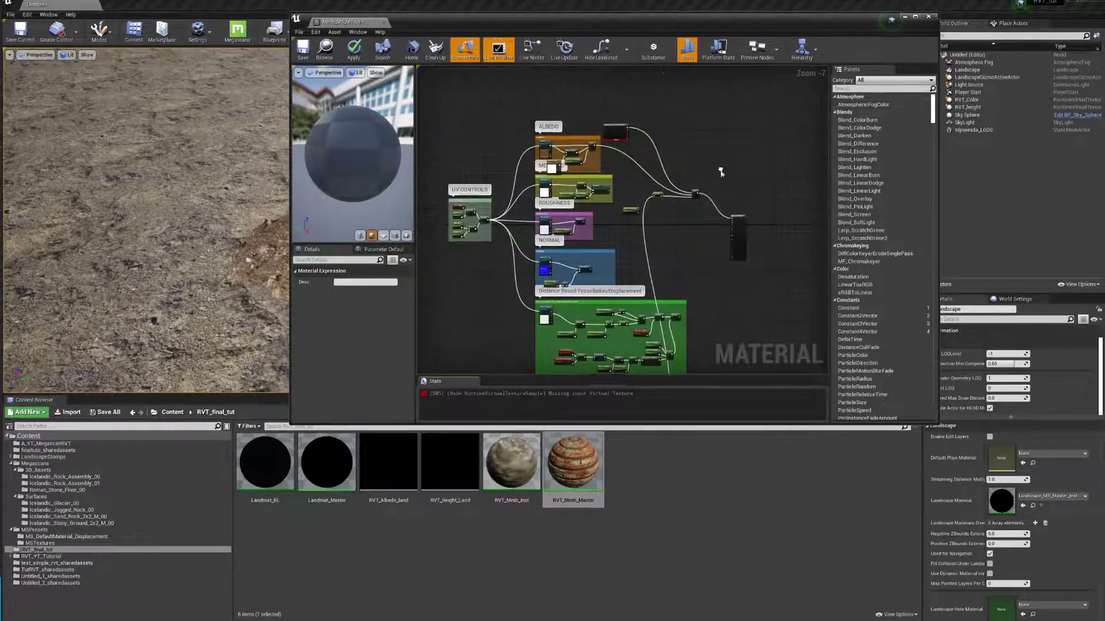
Step: Space out the blend nodes by moving Saturate below the Base Color Lerp and raising the Lerp
scroll(665, 162, "up", 2)
left_click_drag(654, 220, 697, 286)
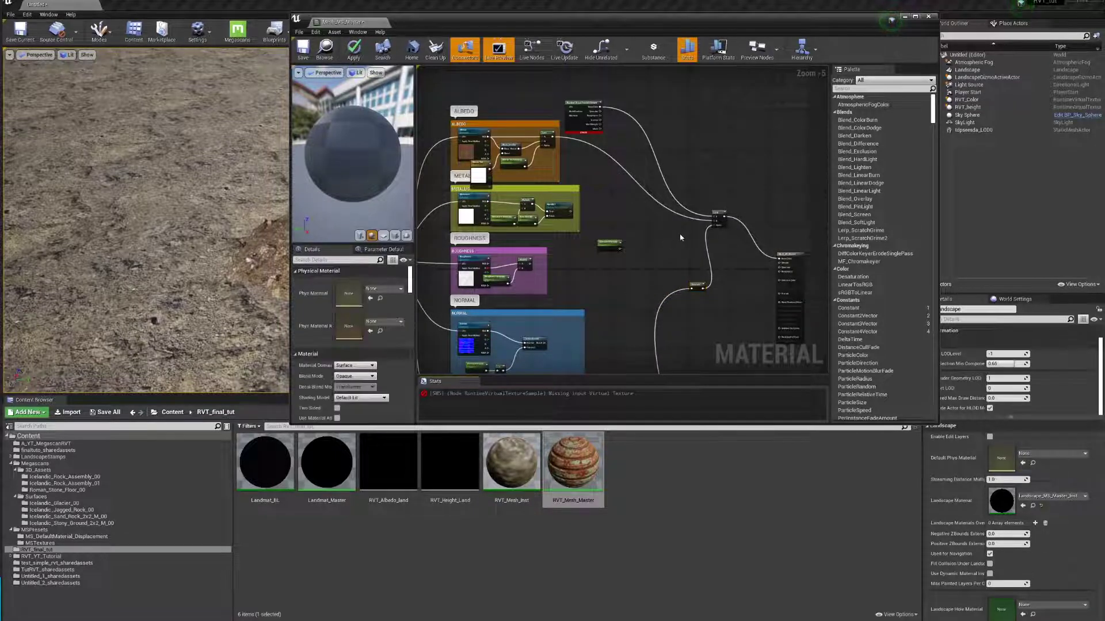
scroll(684, 234, "up", 2)
left_click_drag(731, 212, 727, 147)
scroll(727, 147, "down", 2)
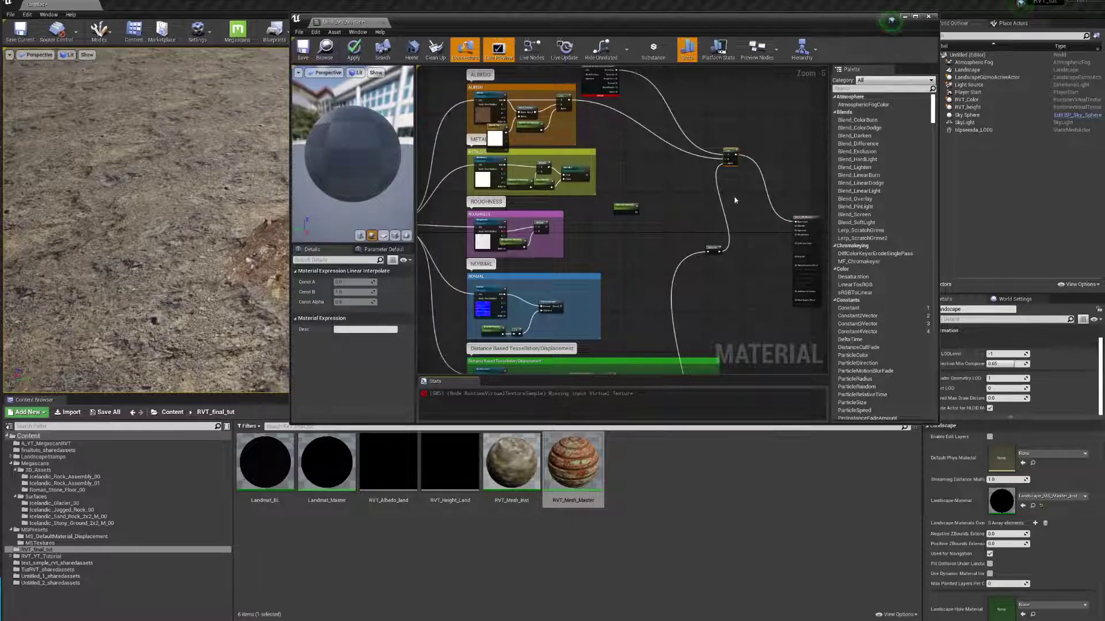
Step: Add three Lerp nodes, place one beside the Metallic group, and connect the Runtime Virtual Texture Sample's Specular to its A input
left_click(730, 202)
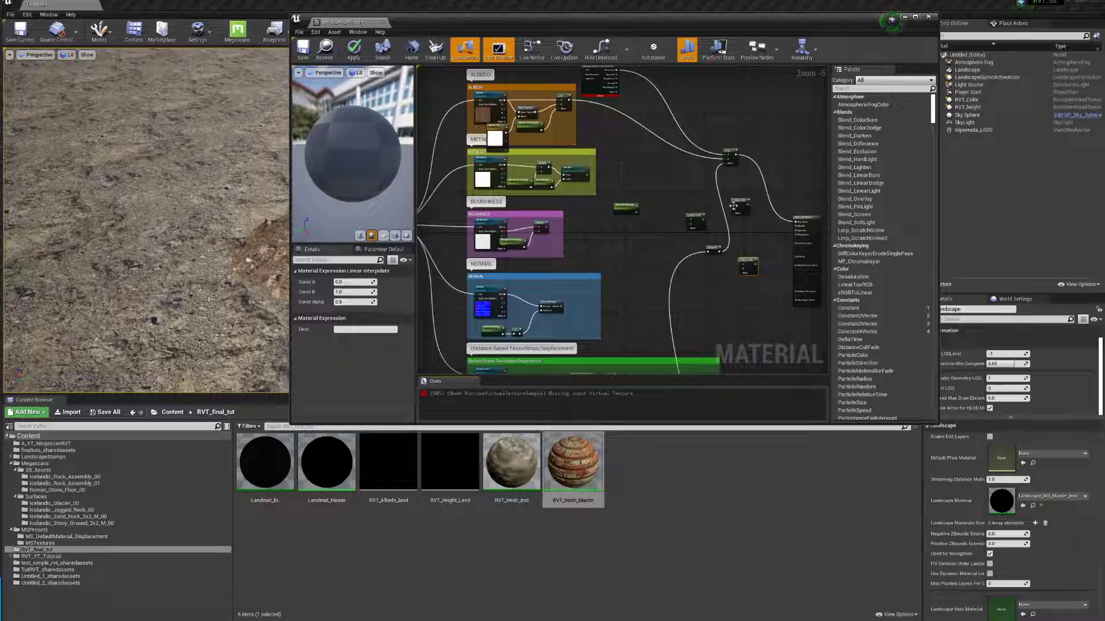
left_click_drag(733, 206, 652, 169)
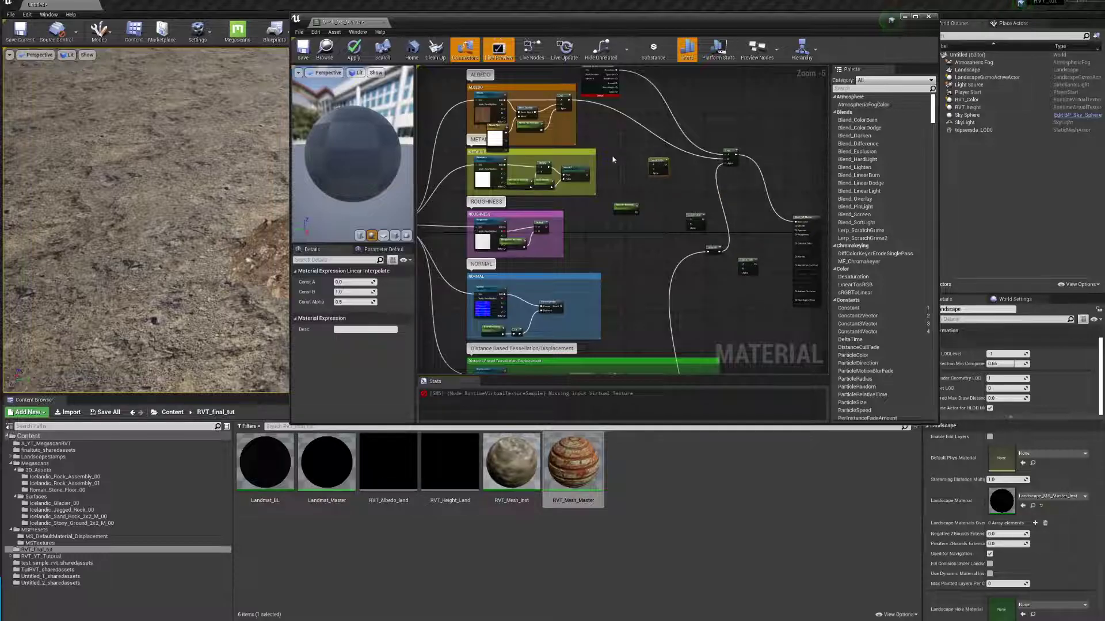
scroll(644, 101, "up", 3)
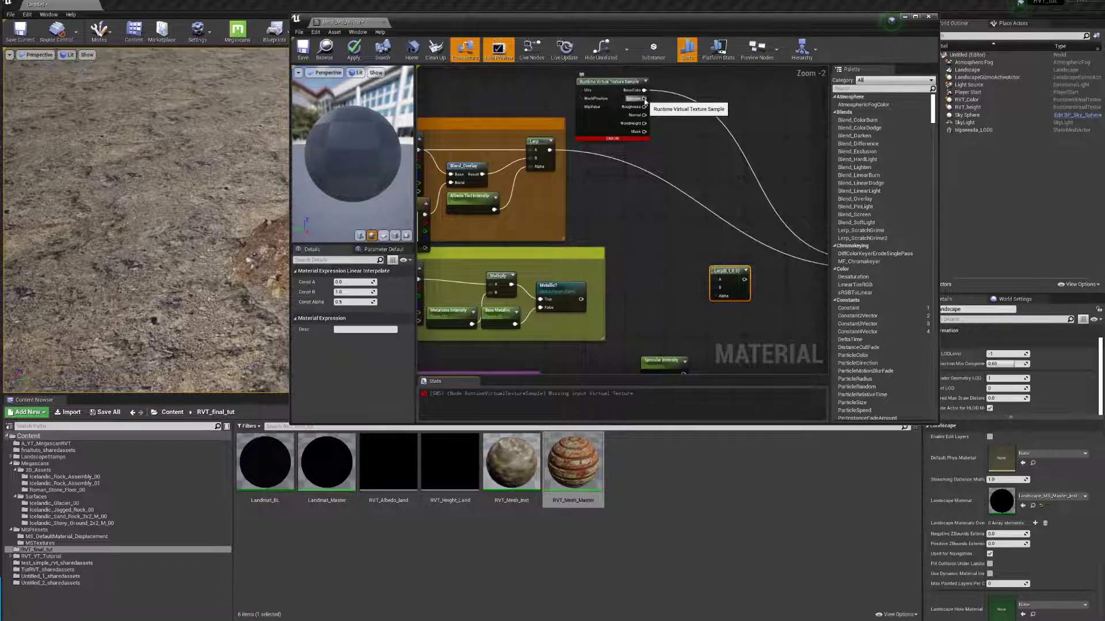
left_click_drag(645, 100, 717, 279)
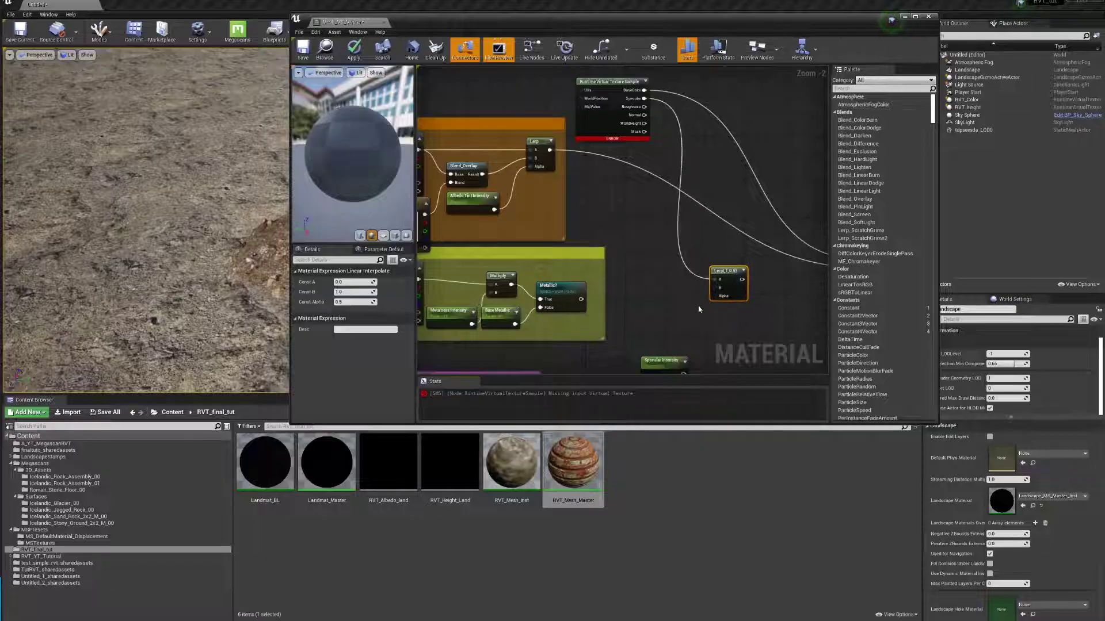
Step: Connect Specular Intensity to the specular Lerp's B input and the Saturate output to its Alpha
right_click_drag(699, 309, 683, 238)
left_click_drag(667, 302, 699, 217)
right_click_drag(709, 250, 637, 178)
scroll(636, 178, "down", 1)
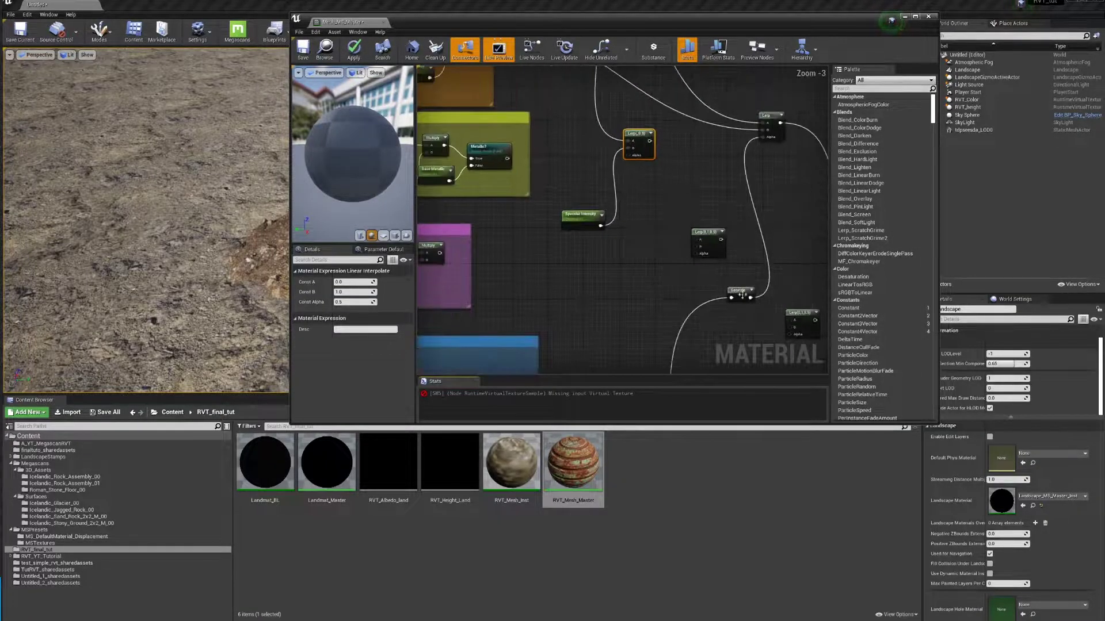
left_click_drag(750, 298, 634, 160)
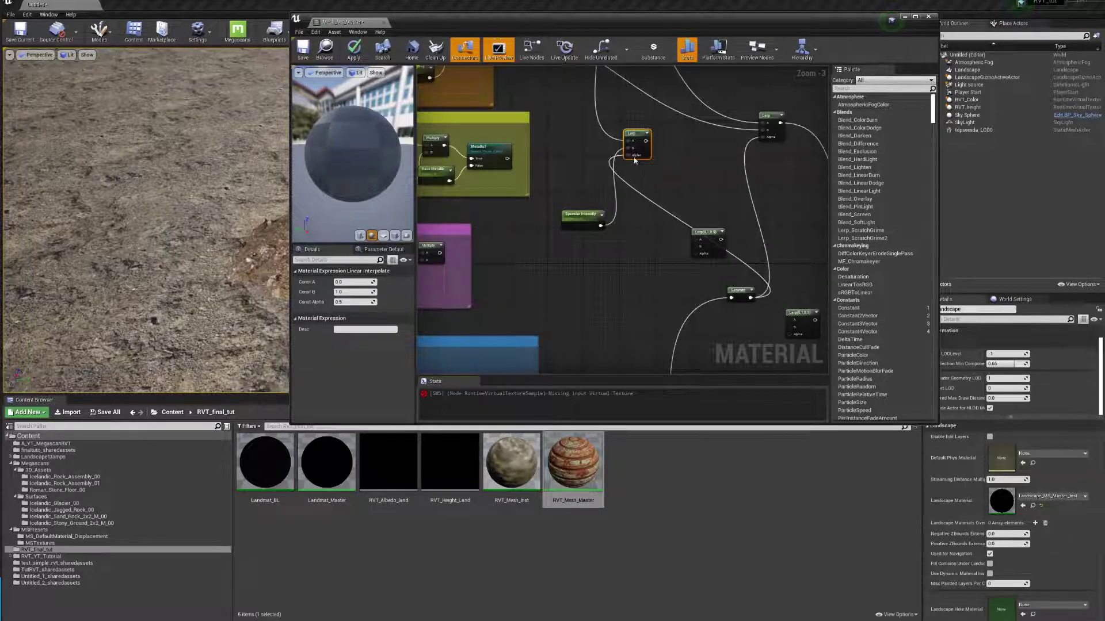
Step: Connect the specular Lerp's output to the Specular input of Mesh_MS_Master
right_click_drag(668, 199, 574, 167)
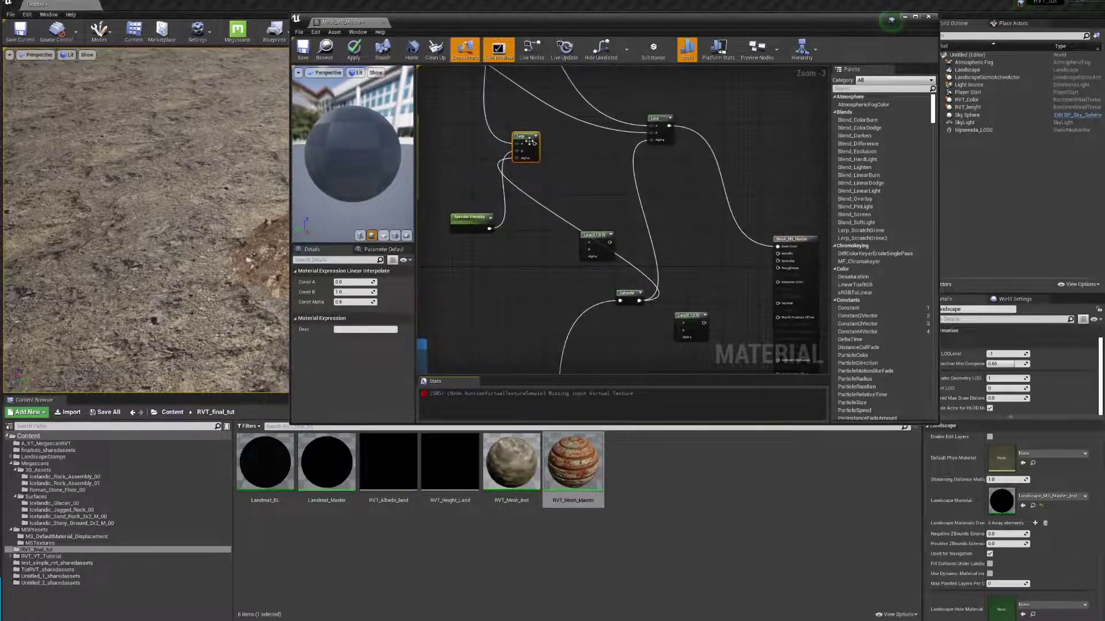
left_click_drag(535, 143, 780, 265)
left_click(631, 219)
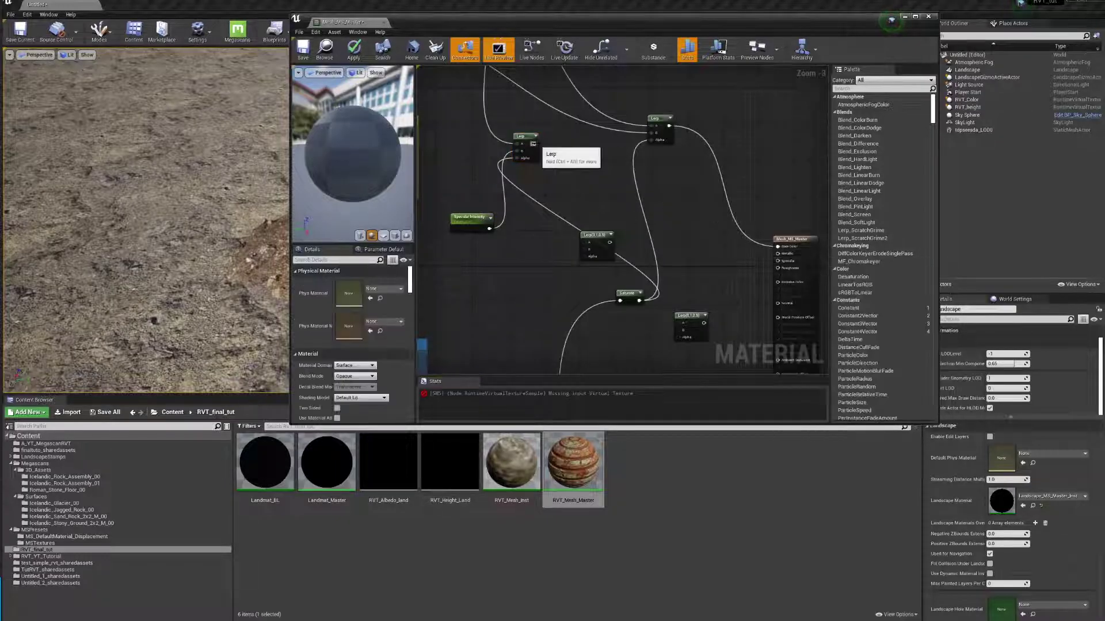
left_click_drag(534, 144, 778, 260)
Step: Bring the result node near the Metallic group, connect the Metallic? switch to its Metallic input, and move the node back
right_click_drag(580, 244, 645, 214)
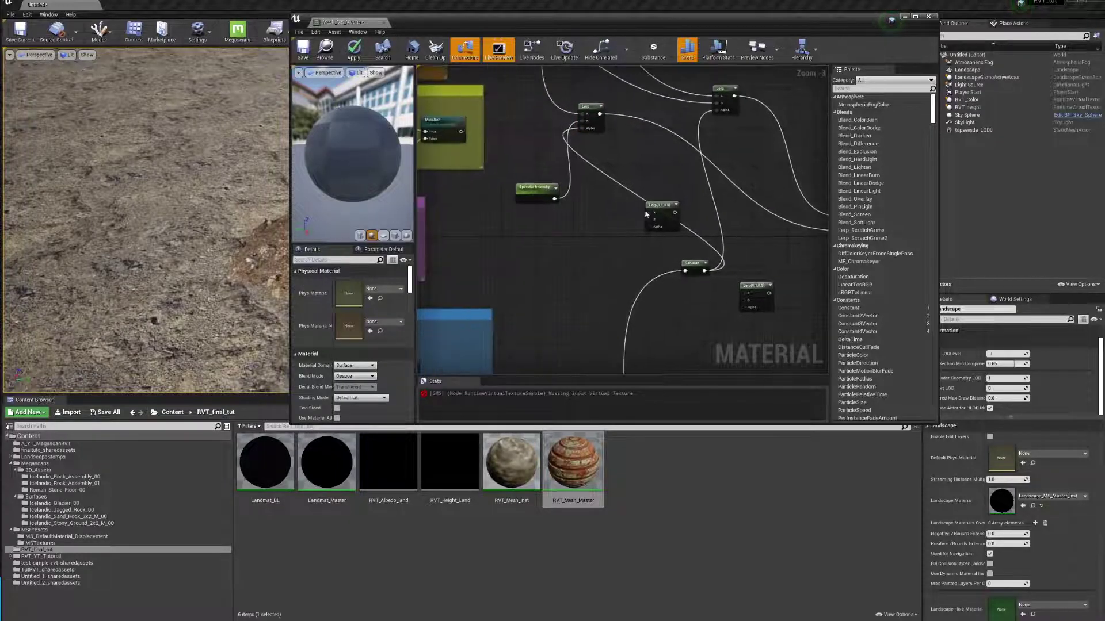
left_click_drag(646, 214, 609, 240)
scroll(615, 198, "down", 2)
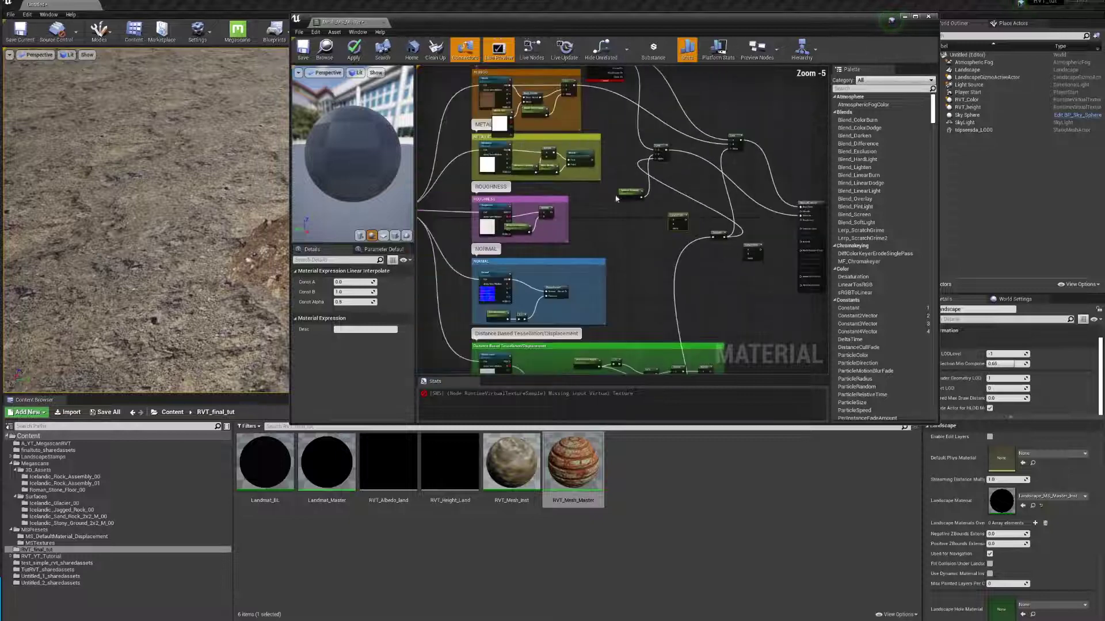
scroll(633, 216, "up", 1)
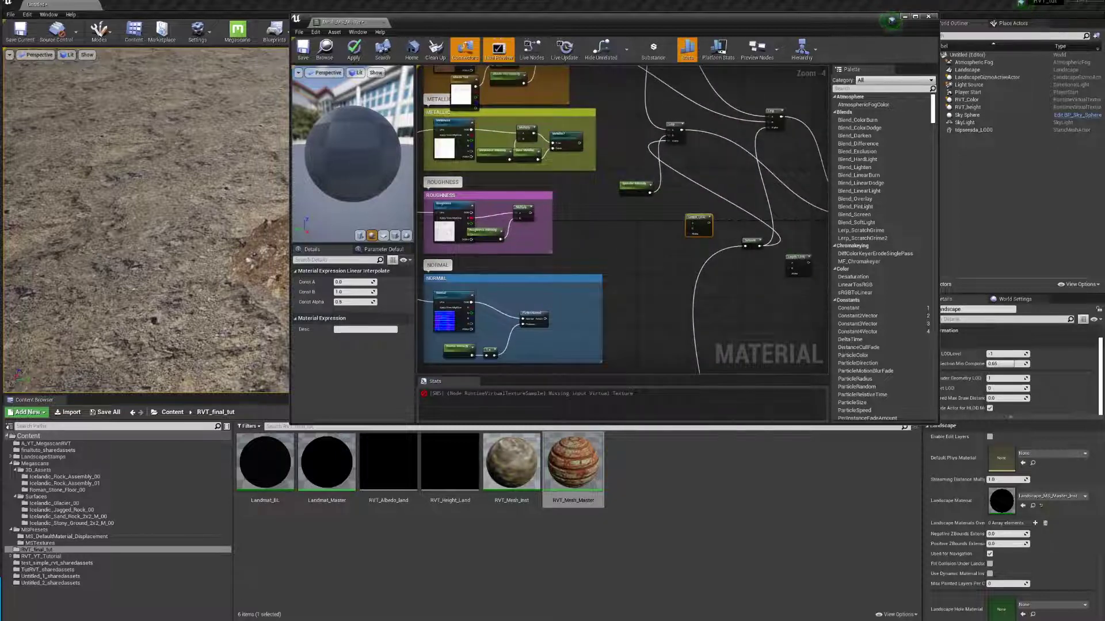
scroll(584, 190, "down", 1)
right_click_drag(588, 162, 598, 212)
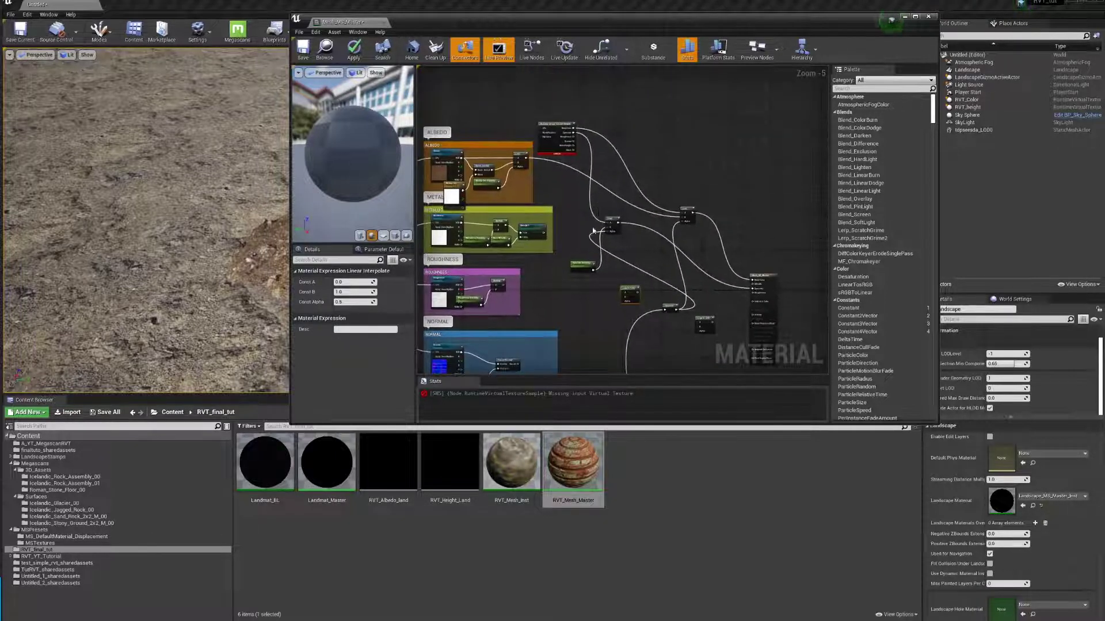
scroll(588, 254, "up", 1)
right_click_drag(589, 253, 573, 241)
left_click_drag(803, 270, 667, 214)
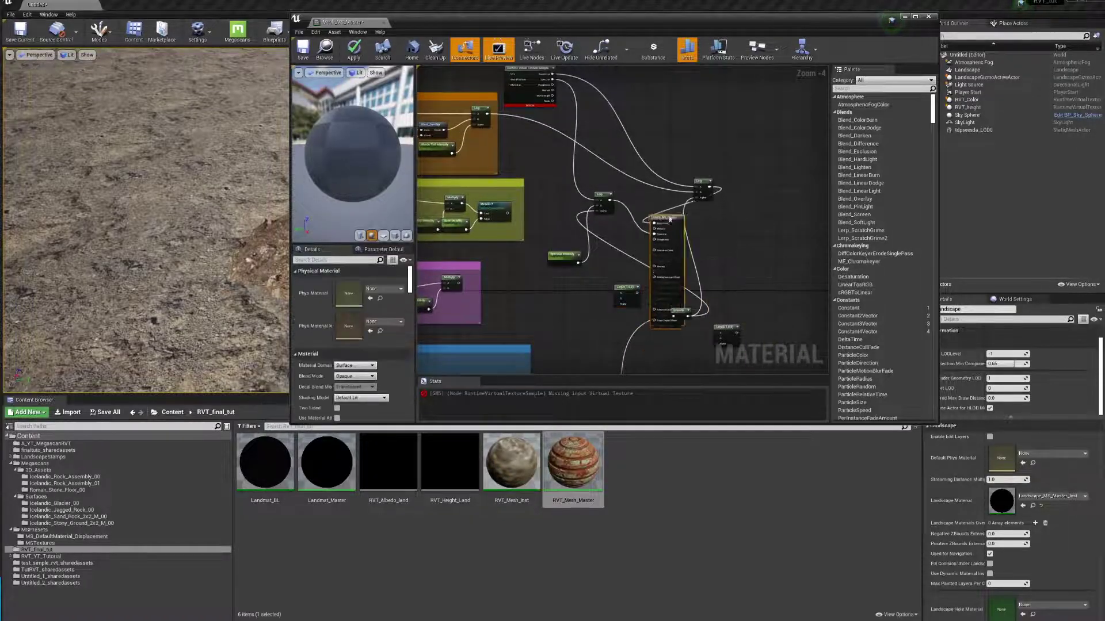
scroll(629, 228, "up", 1)
left_click_drag(465, 208, 666, 226)
scroll(667, 236, "down", 4)
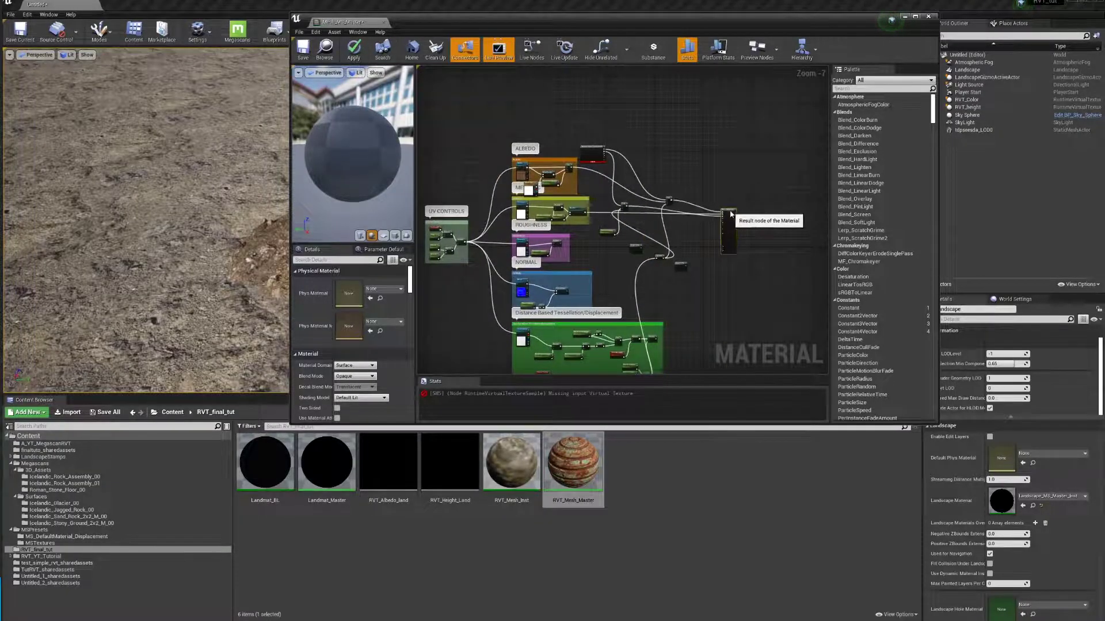
Step: Move the Specular Intensity parameter above the Metallic wire, beside the specular Lerp
scroll(706, 239, "up", 2)
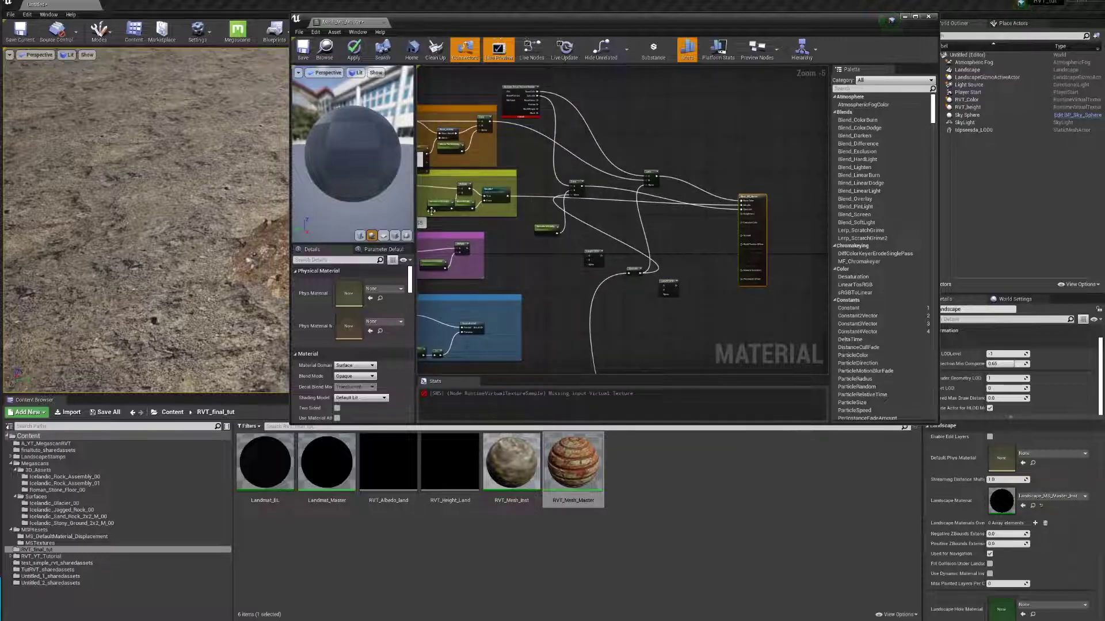
right_click_drag(517, 235, 662, 207)
scroll(641, 220, "up", 3)
left_click_drag(662, 208, 636, 109)
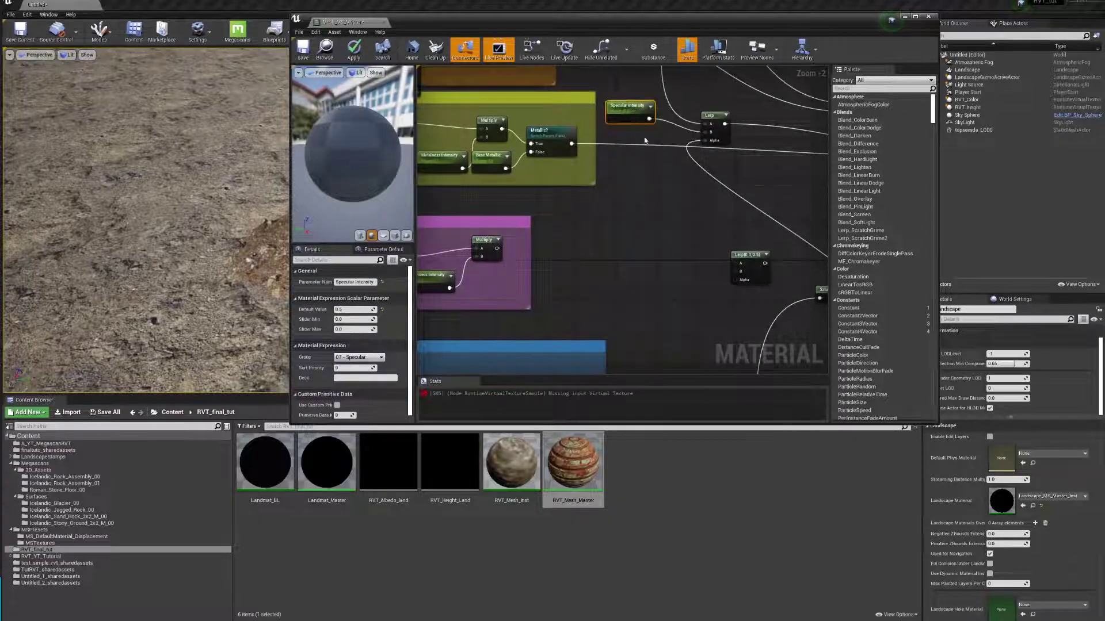
Step: Place a spare Lerp beside the Roughness group, connecting the group's Multiply to B and the Saturate output to Alpha
left_click_drag(740, 255, 705, 194)
scroll(574, 264, "down", 1)
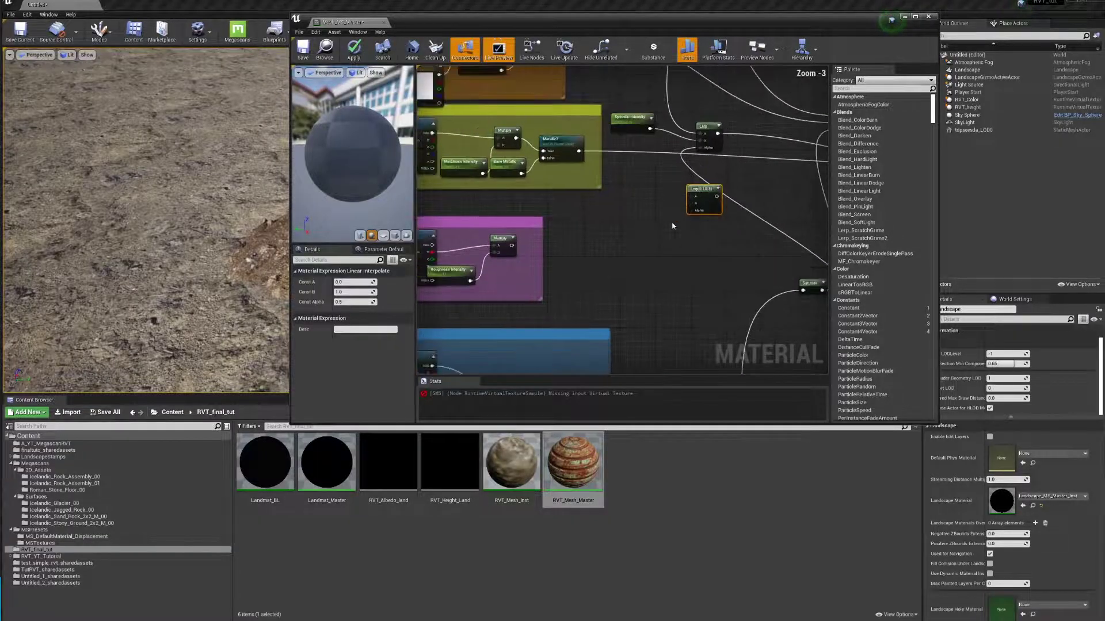
left_click_drag(517, 254, 701, 218)
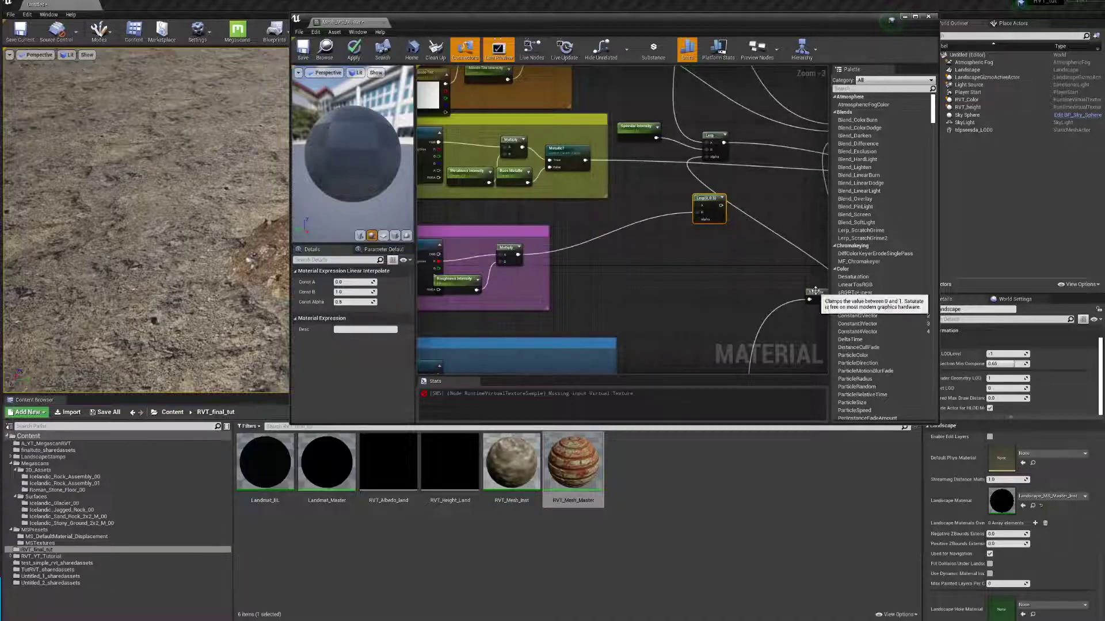
left_click_drag(812, 288, 701, 221)
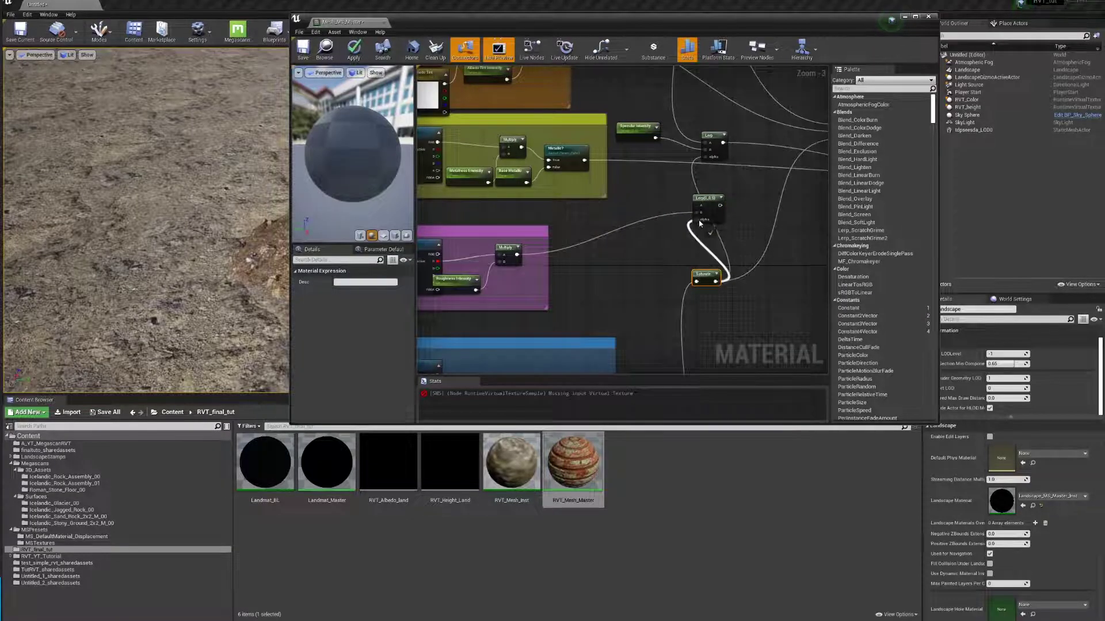
Step: Connect the Runtime Virtual Texture Sample's Roughness to the roughness Lerp's A input and place the Lerp below the Base Color Lerp
scroll(699, 231, "down", 4)
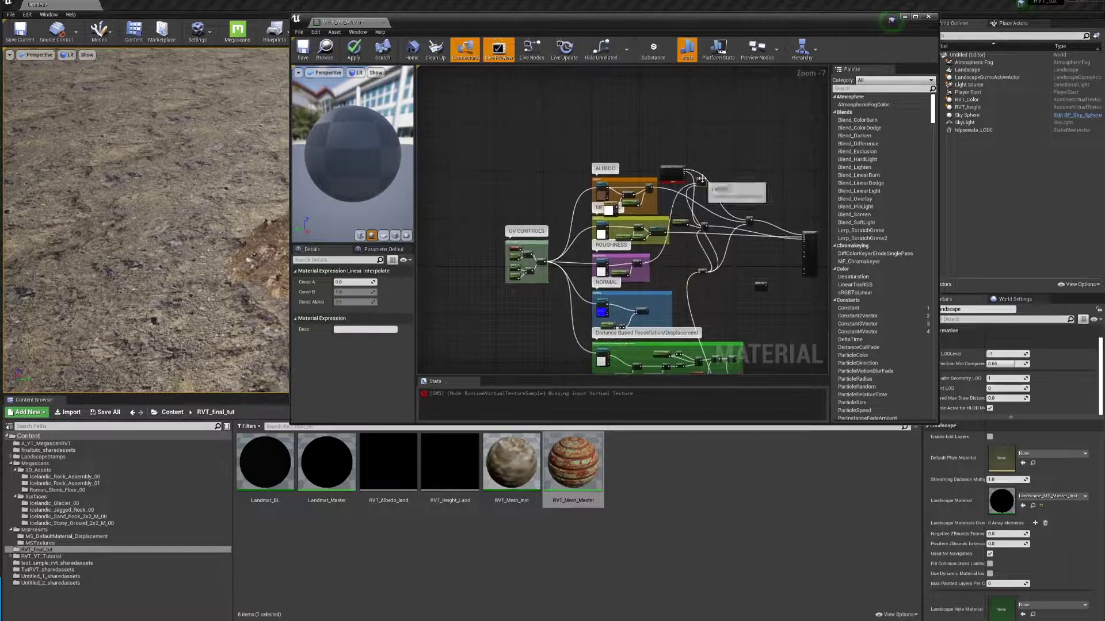
scroll(691, 175, "up", 7)
left_click_drag(638, 175, 732, 246)
scroll(714, 204, "down", 6)
right_click_drag(776, 231, 668, 185)
Step: Connect the roughness Lerp's output to the Roughness input of Mesh_MS_Master
scroll(668, 185, "up", 2)
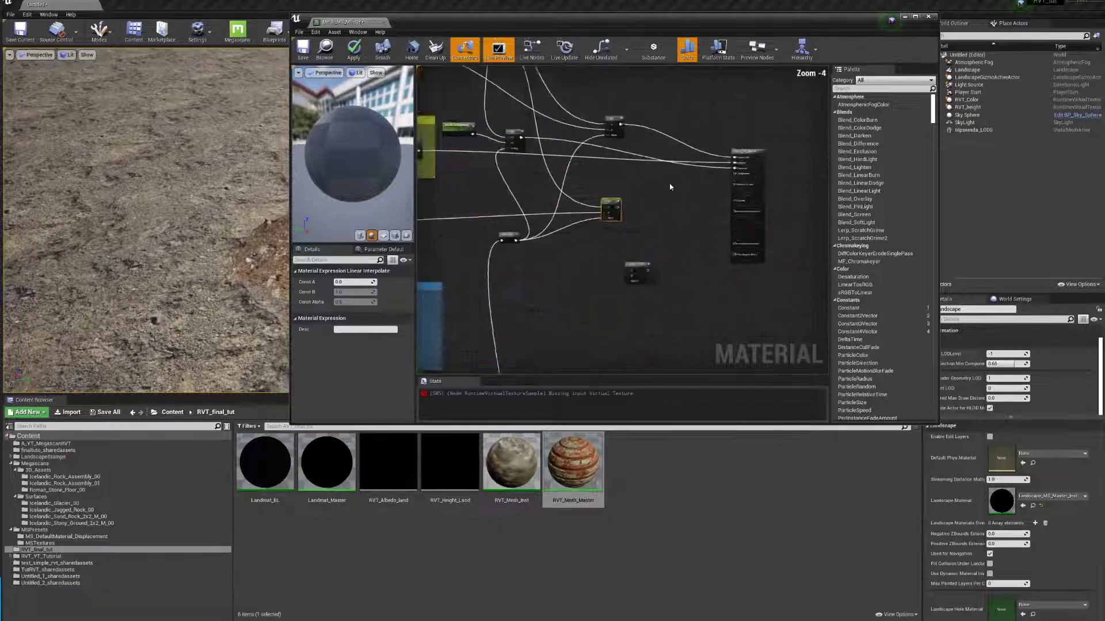
left_click_drag(599, 216, 749, 189)
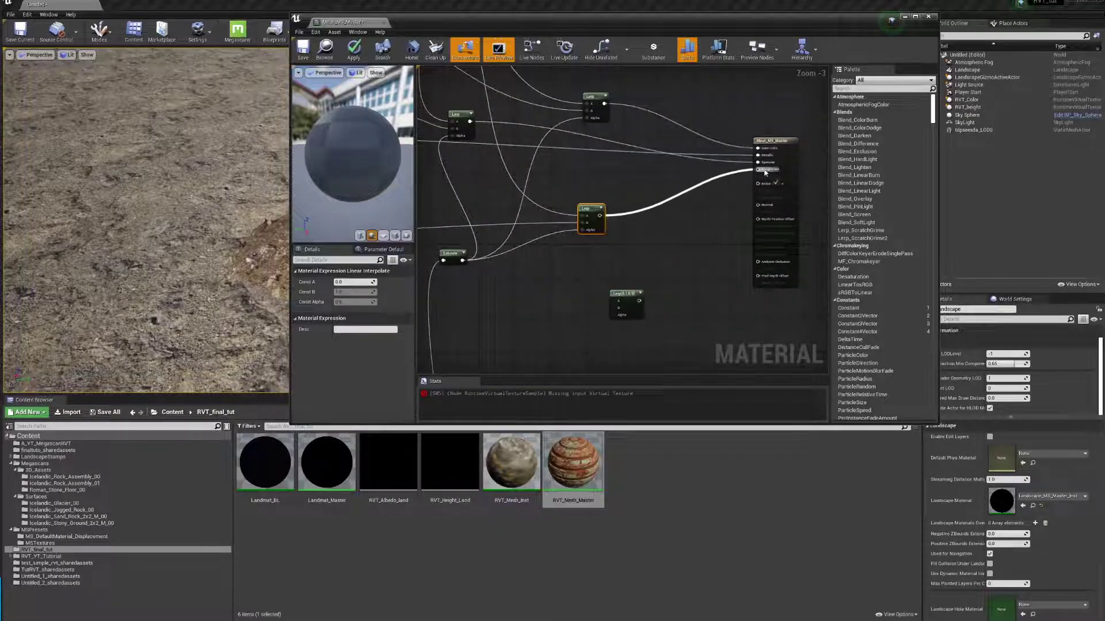
scroll(762, 178, "down", 2)
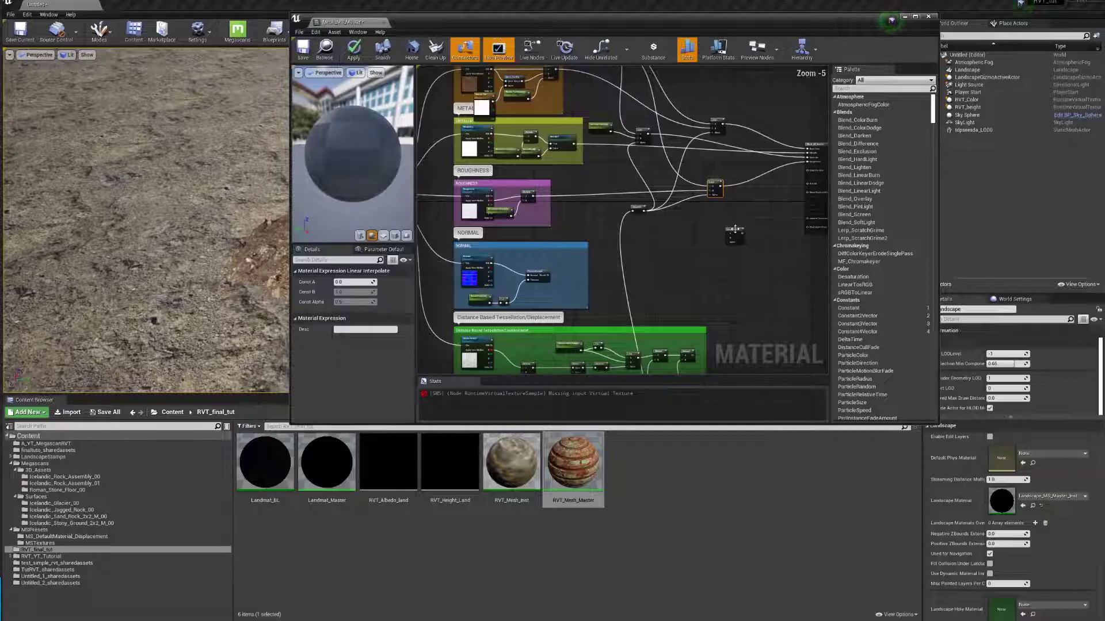
Step: Place the last spare Lerp beside the Normal group, connecting FlattenNormal's Result to B and the Saturate output to Alpha
left_click_drag(735, 229, 617, 260)
scroll(579, 265, "up", 3)
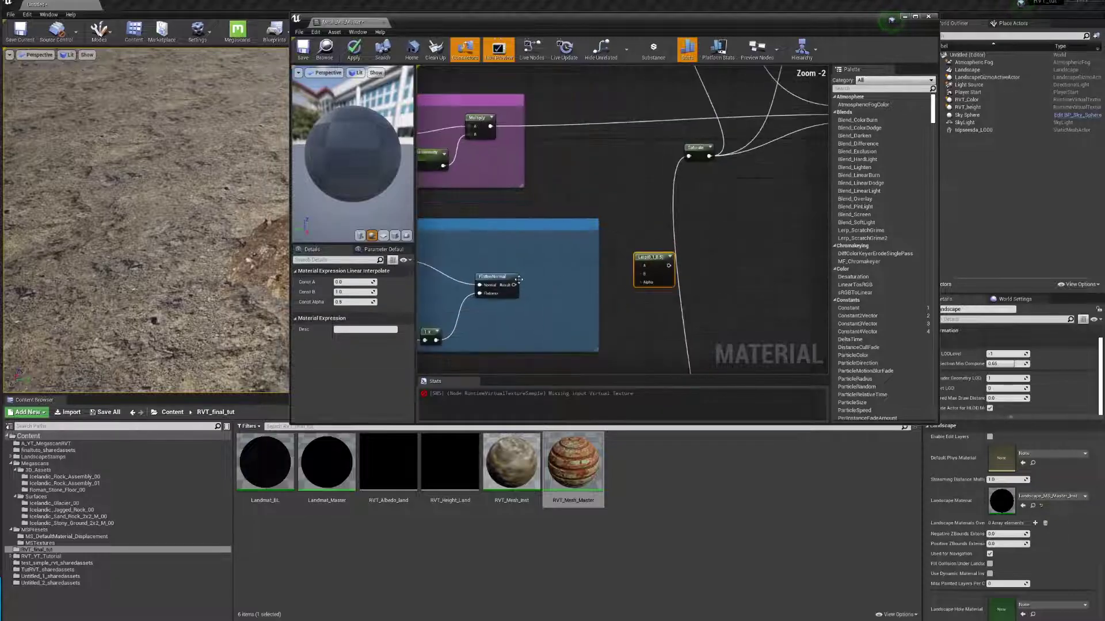
left_click_drag(514, 285, 642, 275)
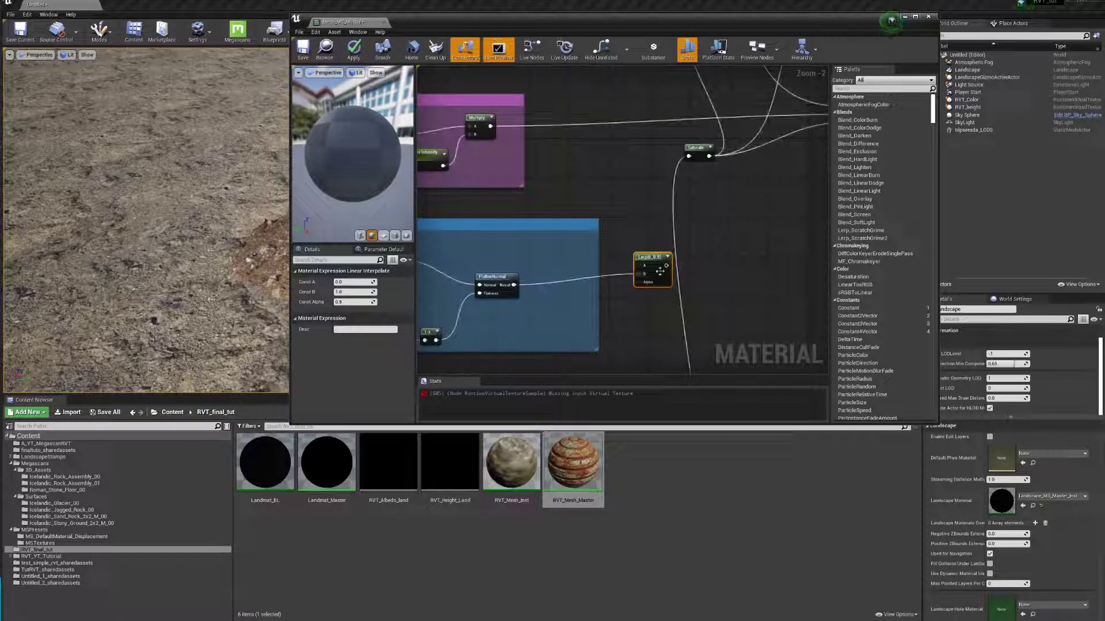
left_click_drag(710, 156, 637, 265)
Step: Move the normal Lerp near the Runtime Virtual Texture Sample and connect the sample's Normal to its A input
right_click_drag(623, 169, 633, 239)
left_click_drag(660, 328, 751, 131)
right_click_drag(751, 131, 722, 262)
right_click_drag(603, 131, 617, 209)
right_click_drag(621, 171, 598, 128)
left_click_drag(585, 91, 685, 316)
right_click_drag(685, 316, 613, 168)
scroll(612, 168, "down", 1)
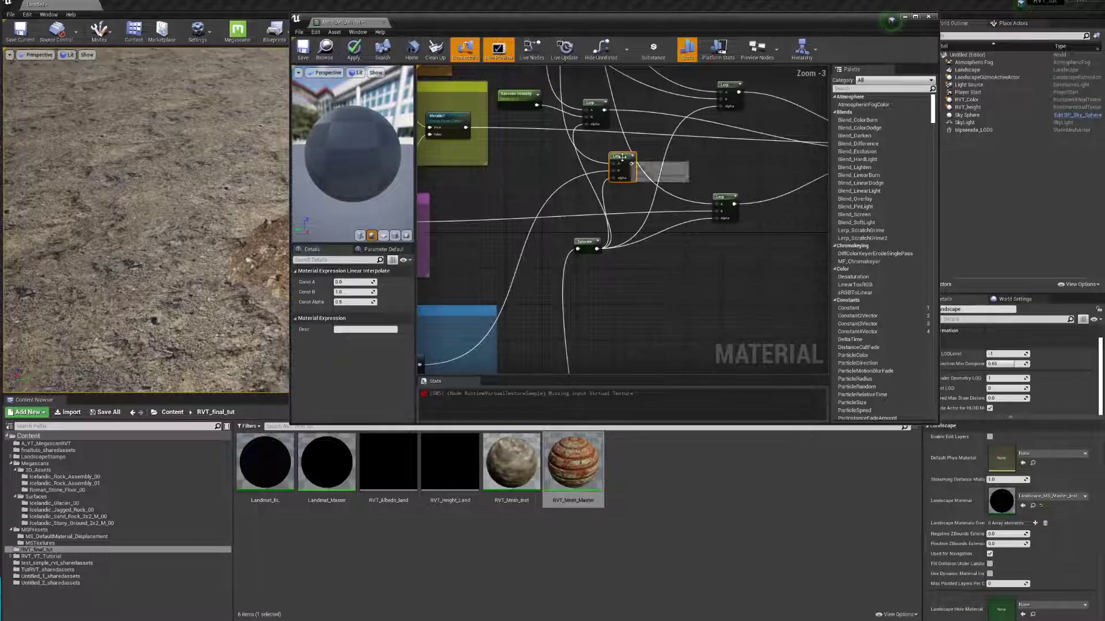
Step: Move the normal Lerp below the roughness Lerp and connect its output to the Normal input of Mesh_MS_Master
left_click_drag(623, 157, 726, 278)
right_click_drag(726, 279, 522, 267)
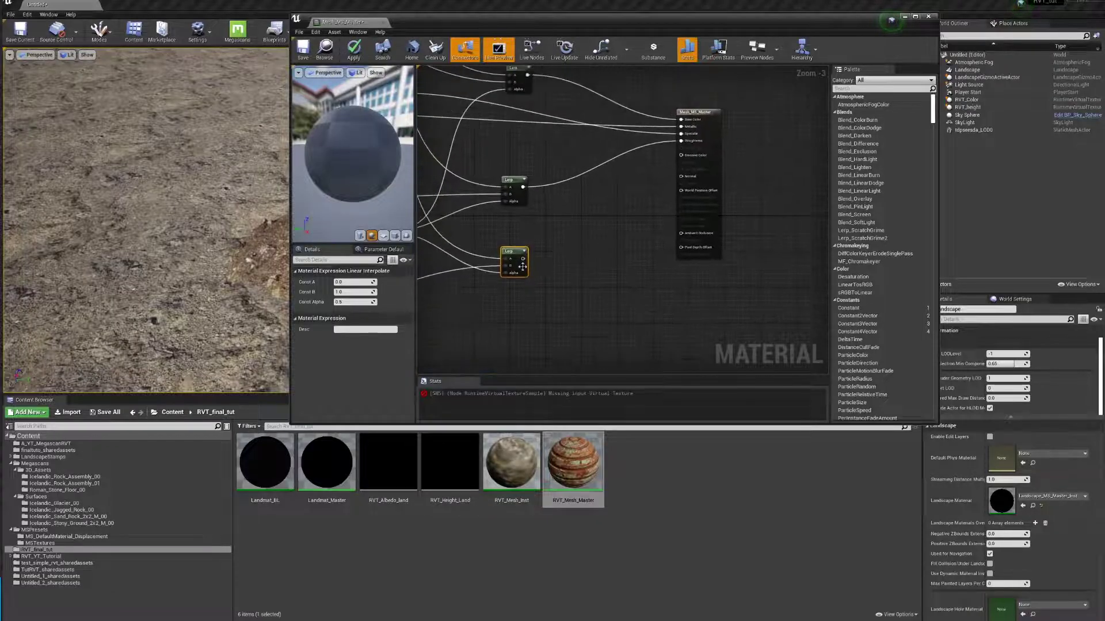
left_click_drag(522, 259, 679, 182)
scroll(669, 218, "down", 5)
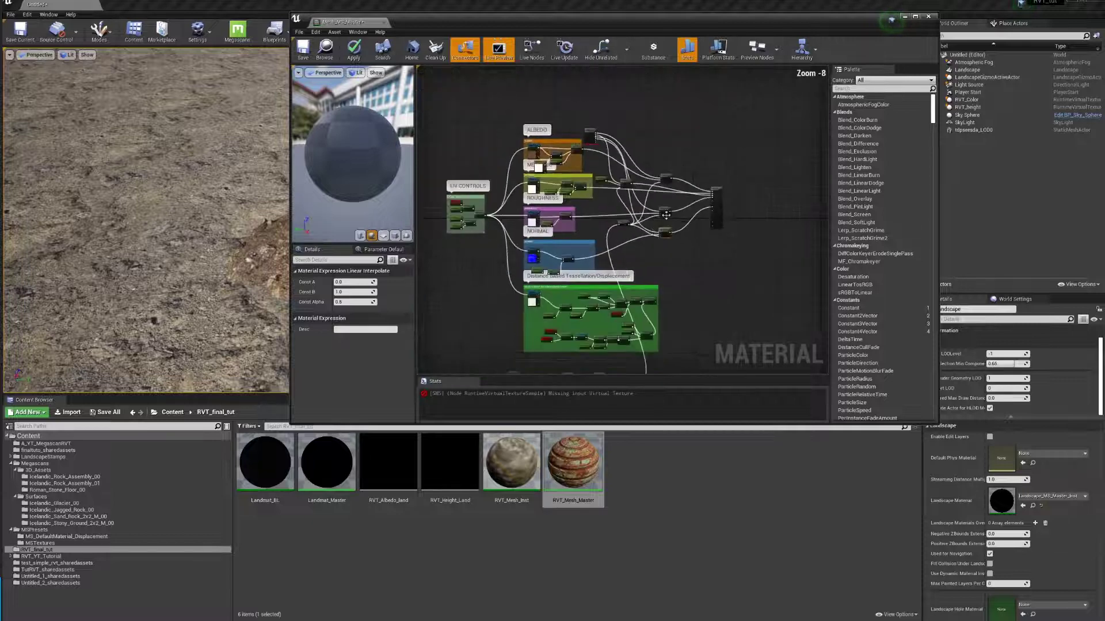
Step: Assign RVT_Land_Test as the virtual texture of the Runtime Virtual Texture Sample beside the Albedo group
scroll(665, 215, "up", 3)
right_click_drag(600, 201, 674, 214)
scroll(665, 194, "down", 2)
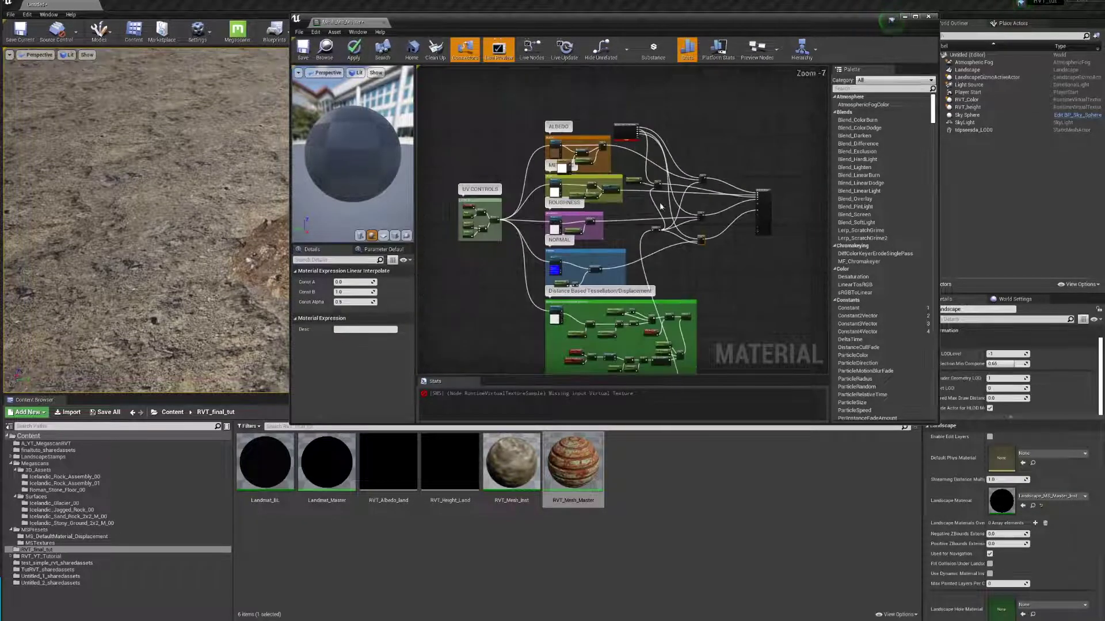
right_click_drag(614, 296, 655, 164)
right_click(656, 164)
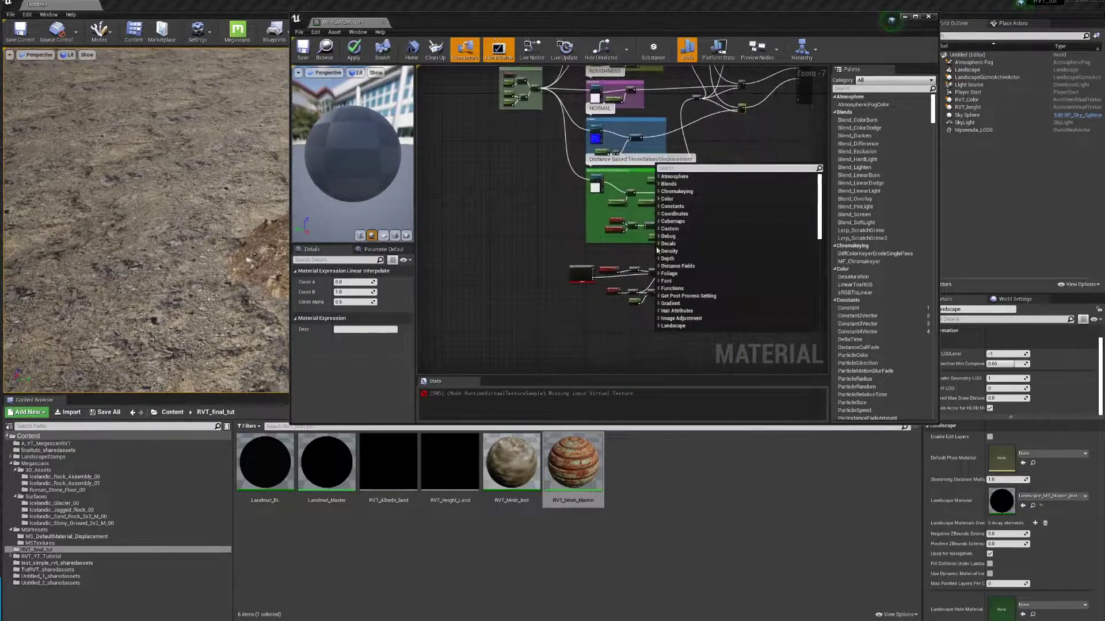
left_click(587, 255)
scroll(630, 181, "up", 7)
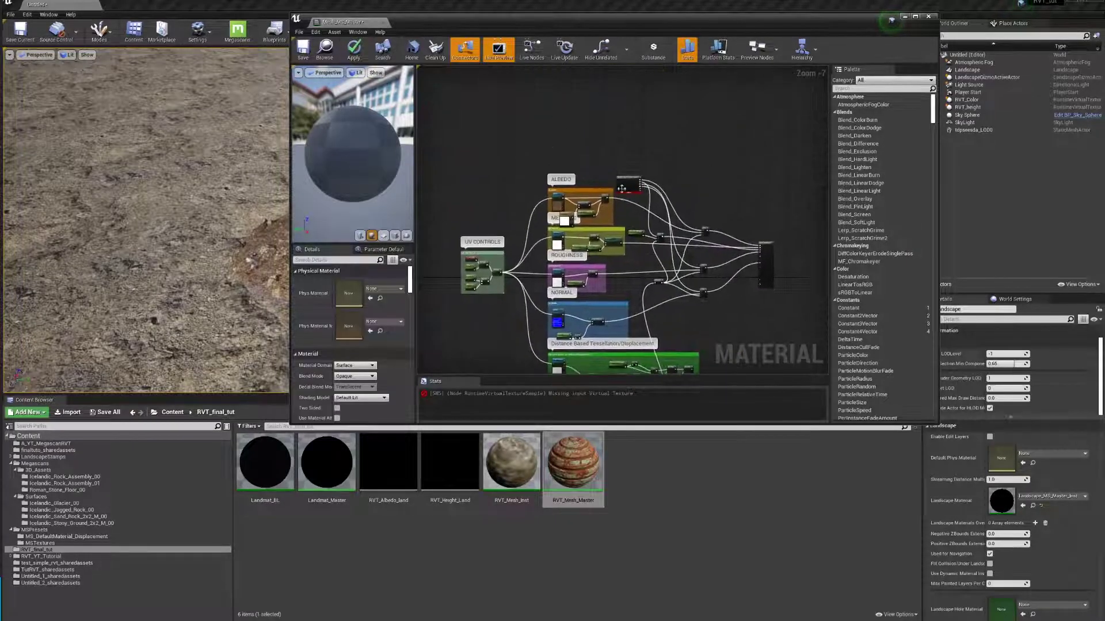
left_click(636, 171)
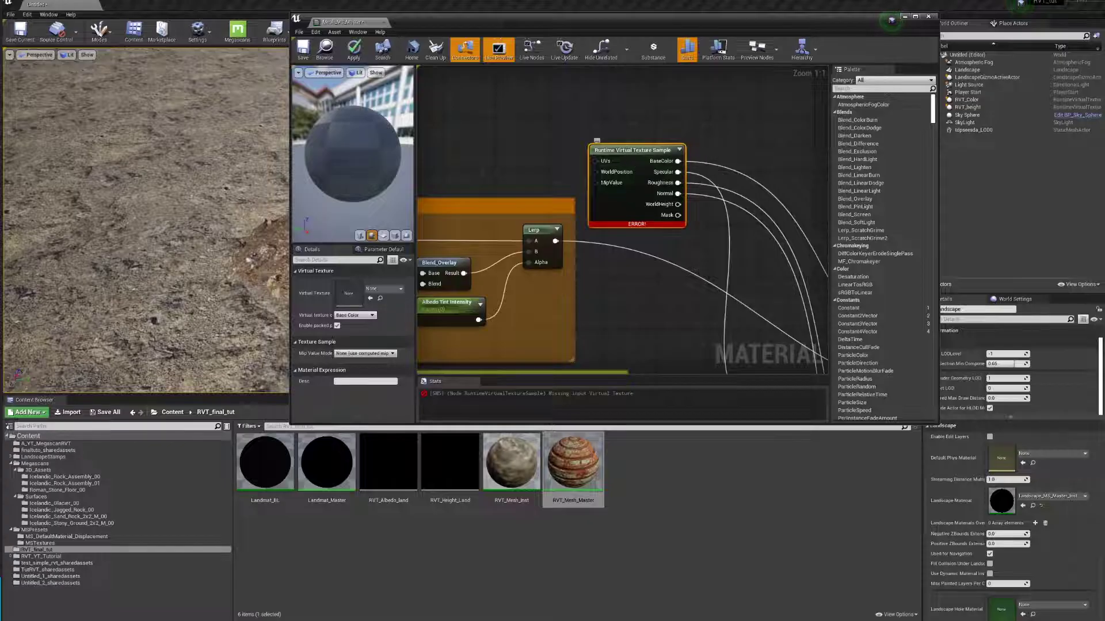
mouse_move(629, 226)
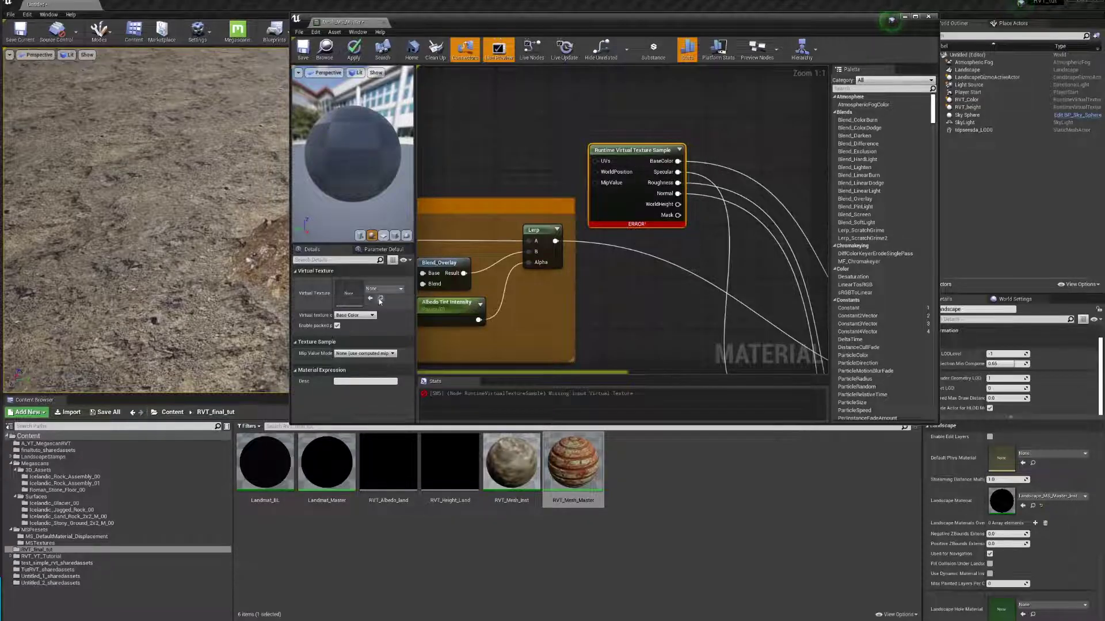
left_click(383, 290)
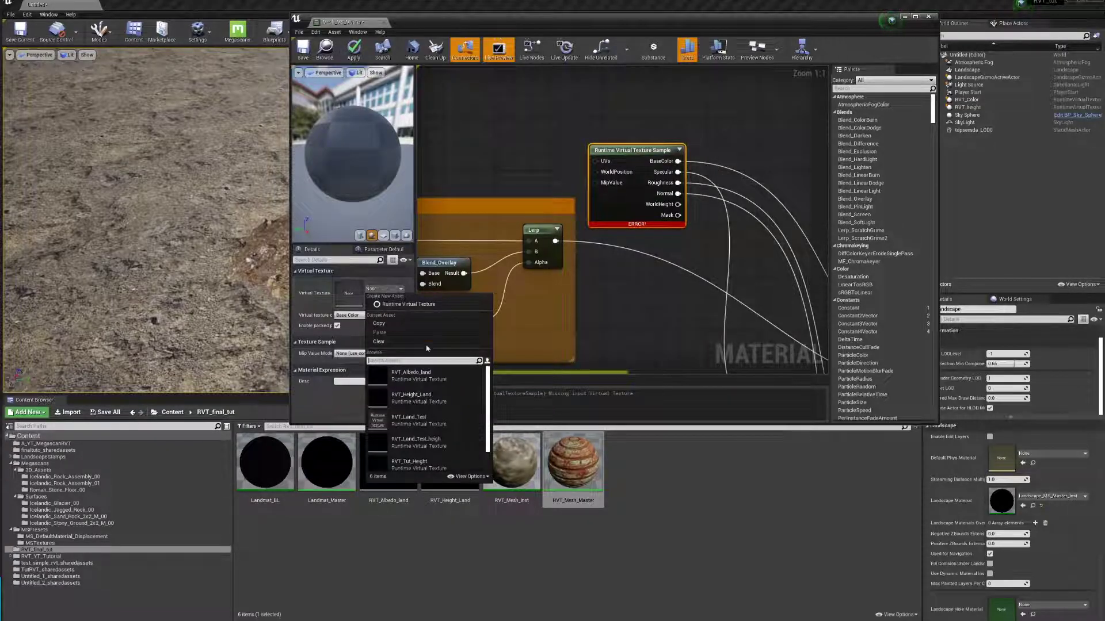
left_click(415, 423)
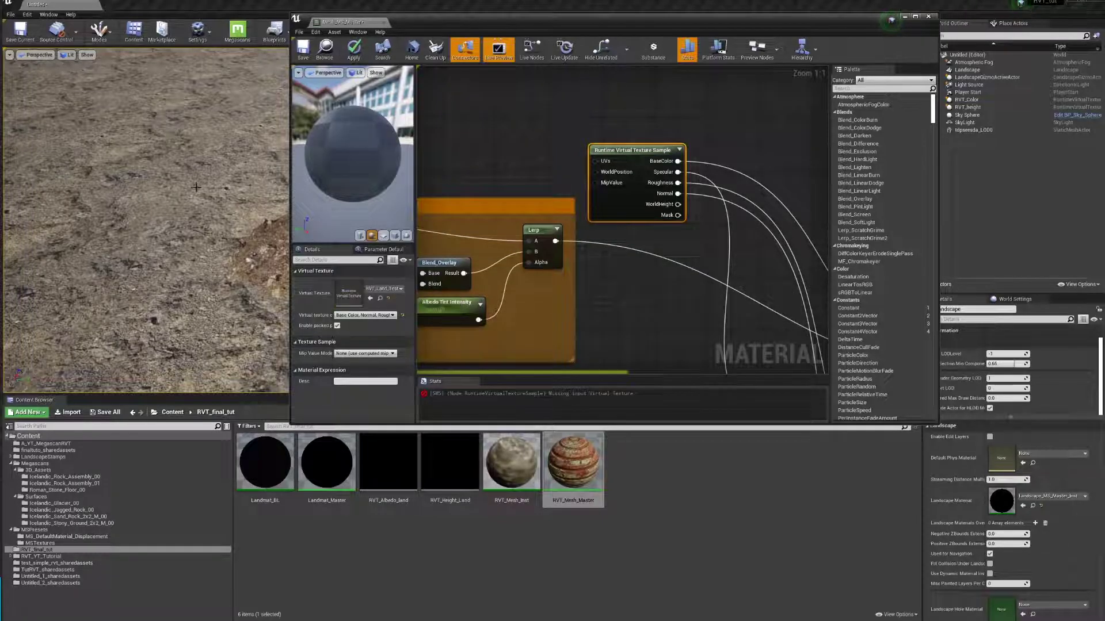
Step: Assign RVT_Land_Test_heigh as the virtual texture of the Runtime Virtual Texture Sample whose WorldHeight feeds the height-blend nodes
scroll(619, 224, "down", 10)
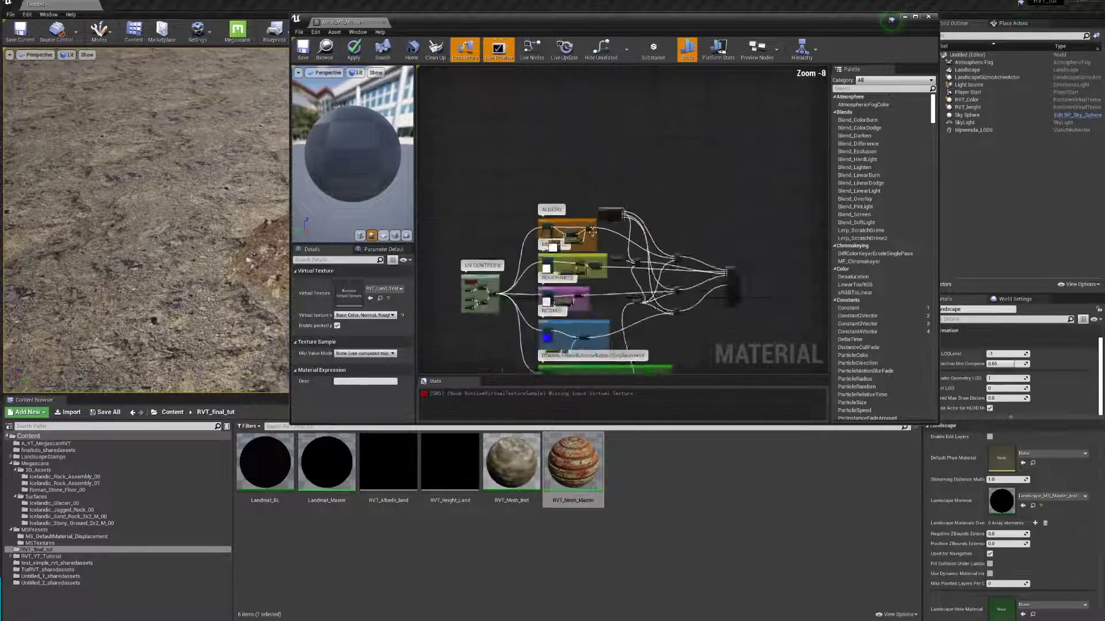
scroll(575, 247, "up", 8)
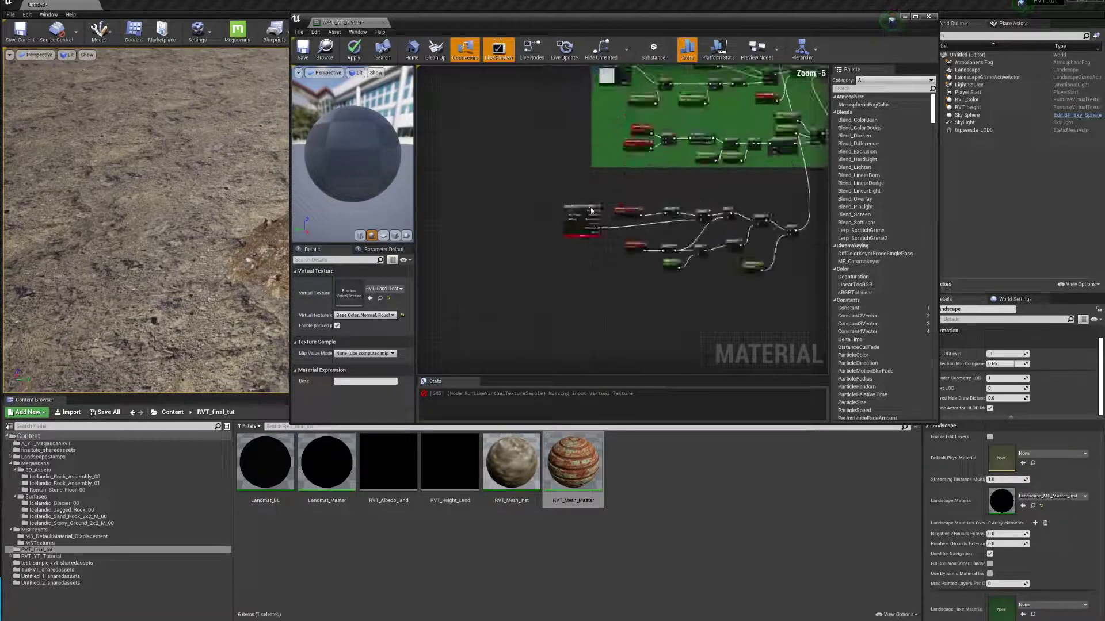
left_click(580, 190)
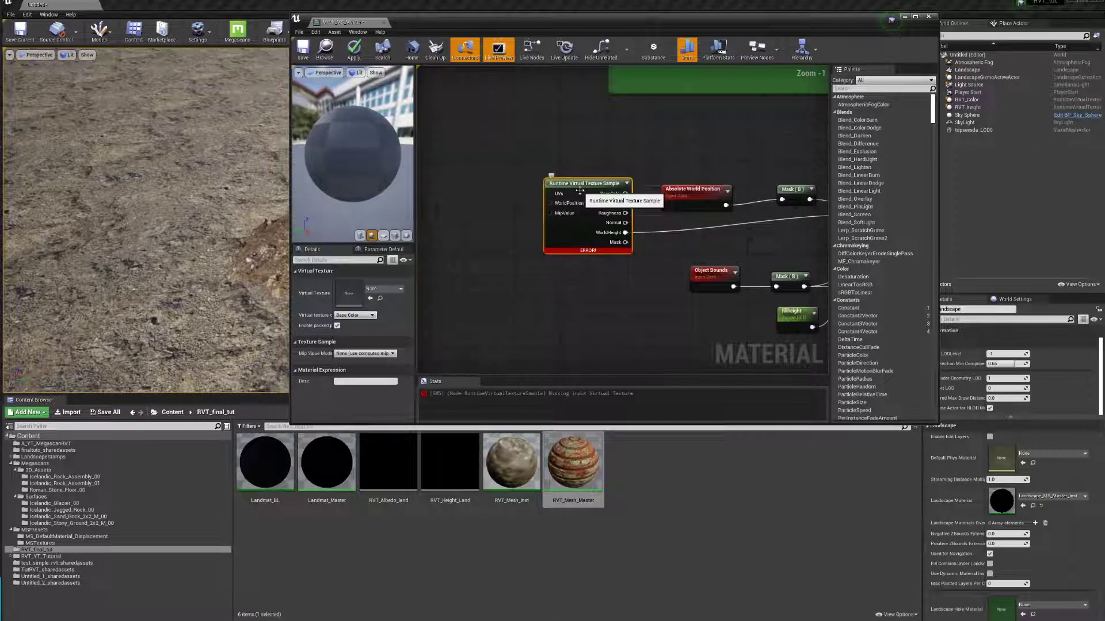
left_click(384, 289)
left_click(426, 420)
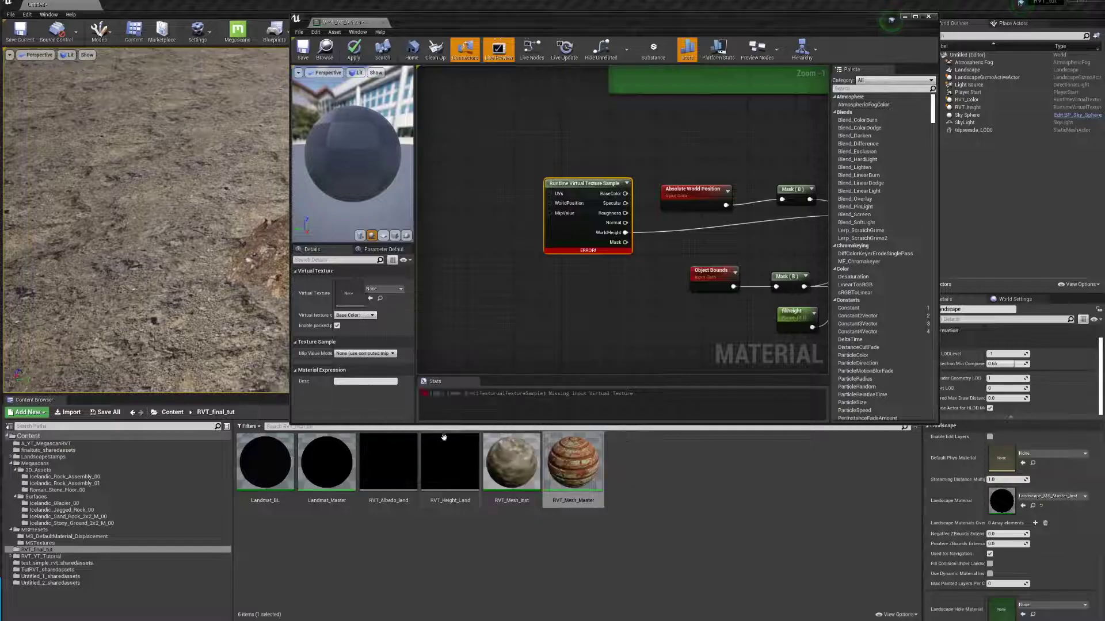
Step: Inspect the Mesh_MS_Master result on the preview sphere and apply the material changes
right_click_drag(658, 191, 515, 262)
scroll(515, 262, "down", 5)
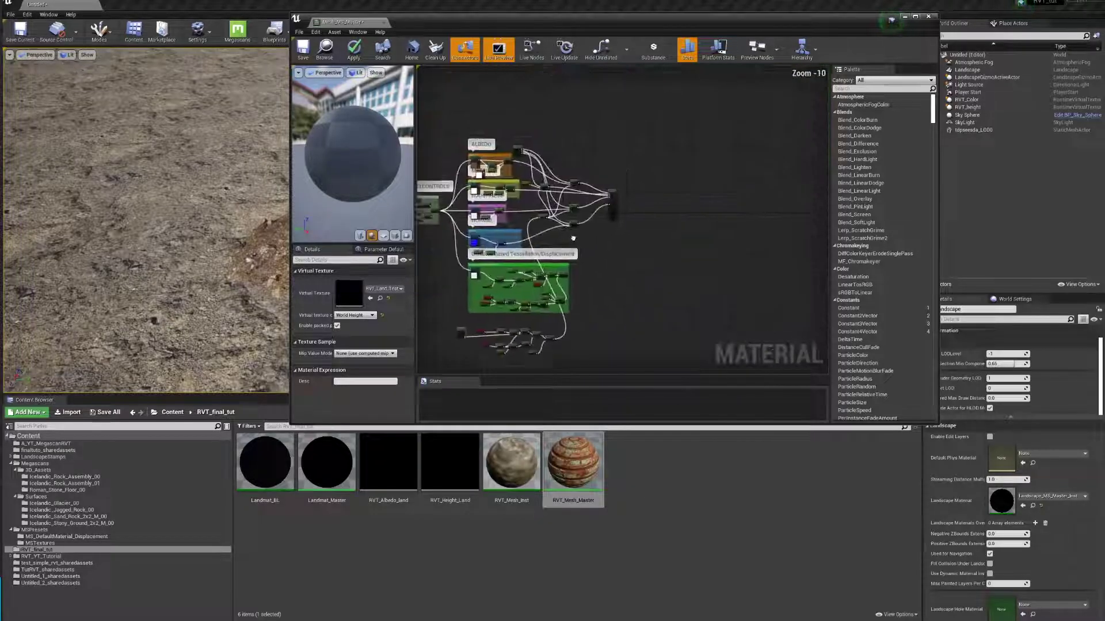
scroll(594, 208, "up", 7)
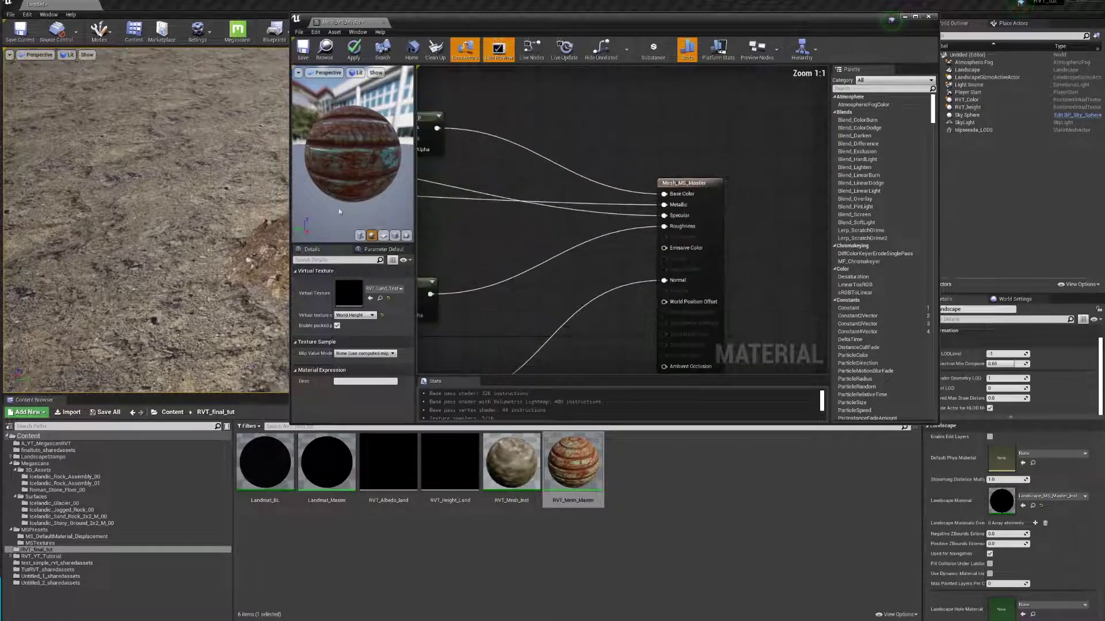
left_click_drag(360, 186, 397, 183)
scroll(547, 196, "down", 4)
scroll(547, 195, "down", 6)
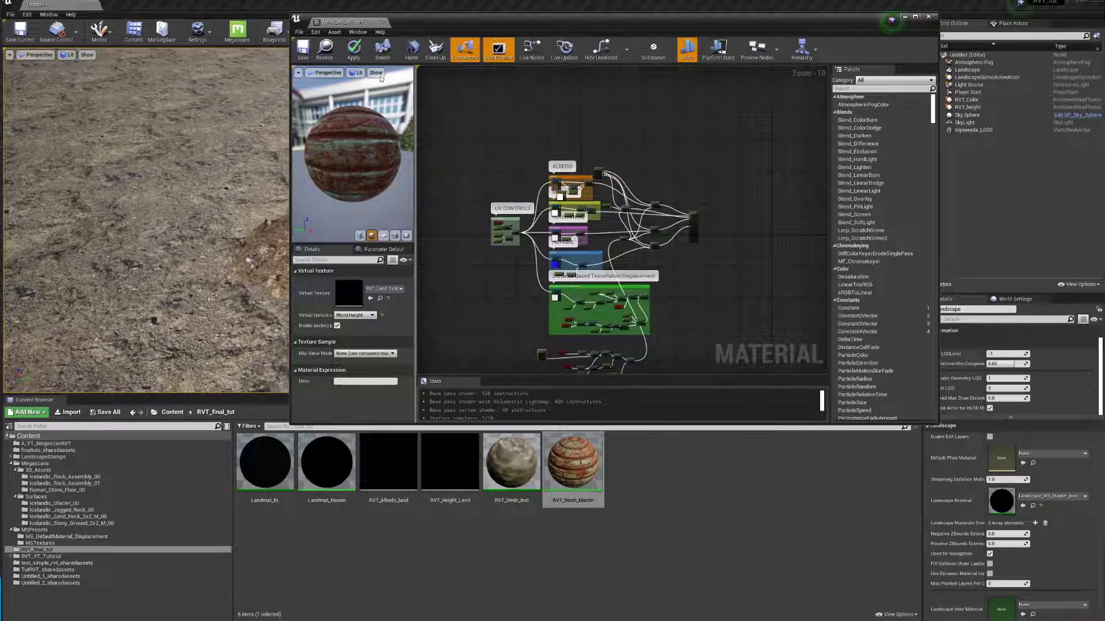
left_click(353, 49)
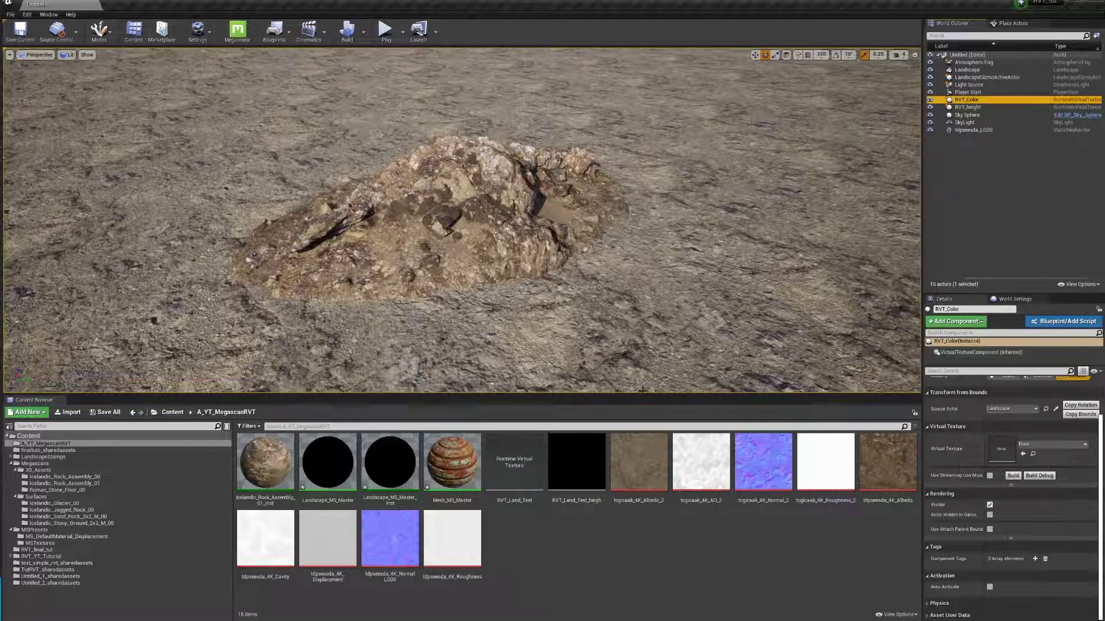
Step: Assign the RVT_Land_Test asset as the virtual texture of the RVT_Color volume in the level
left_click(971, 107)
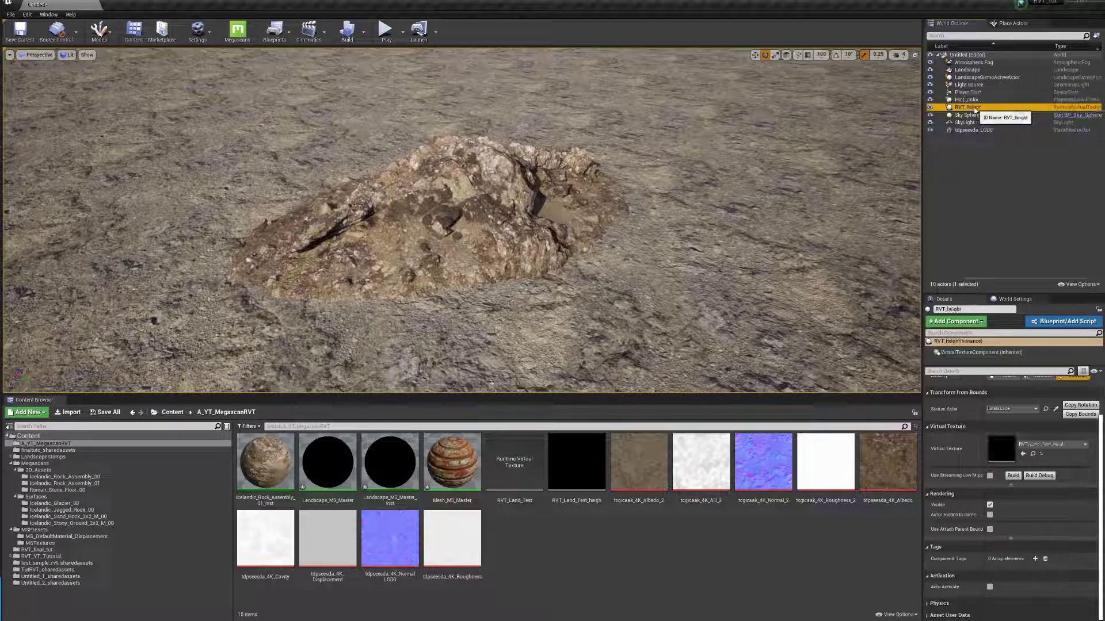
left_click(967, 99)
left_click(515, 464)
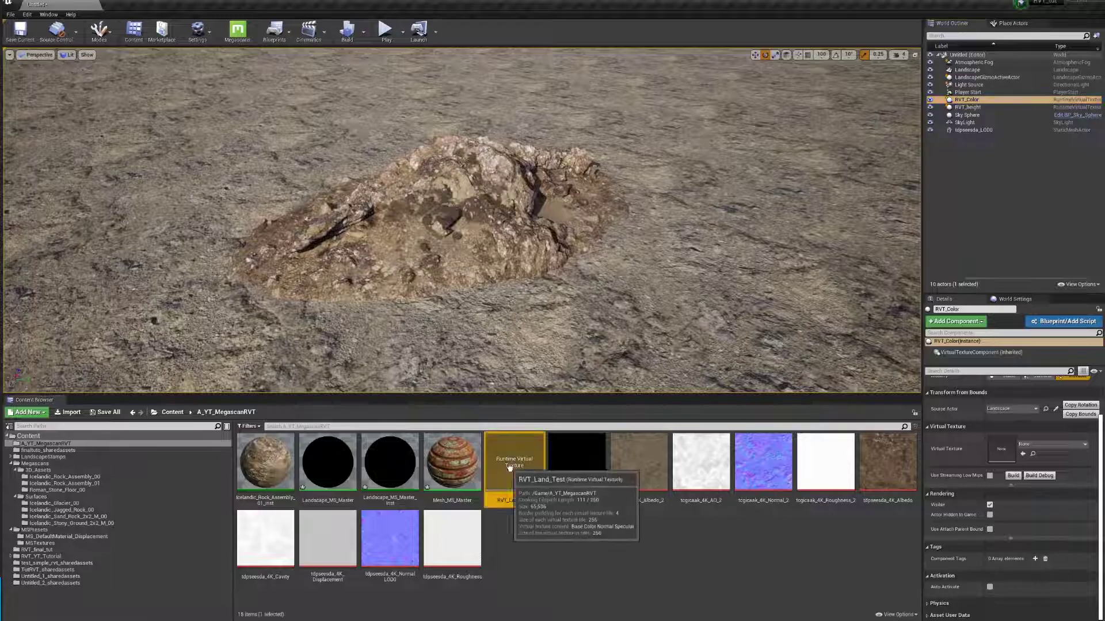
left_click(1023, 454)
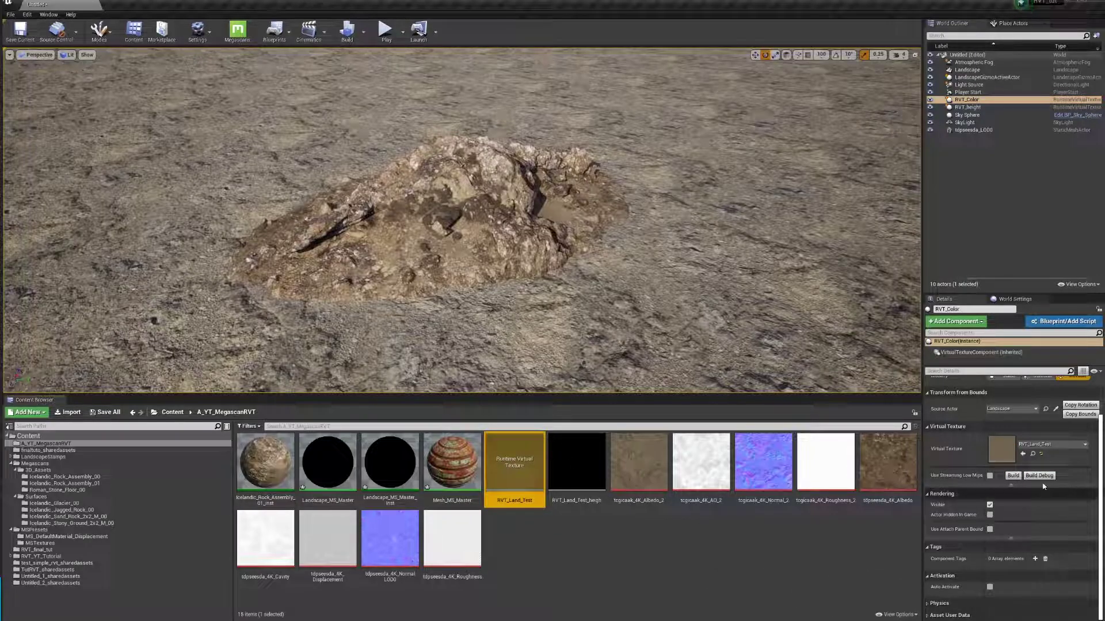
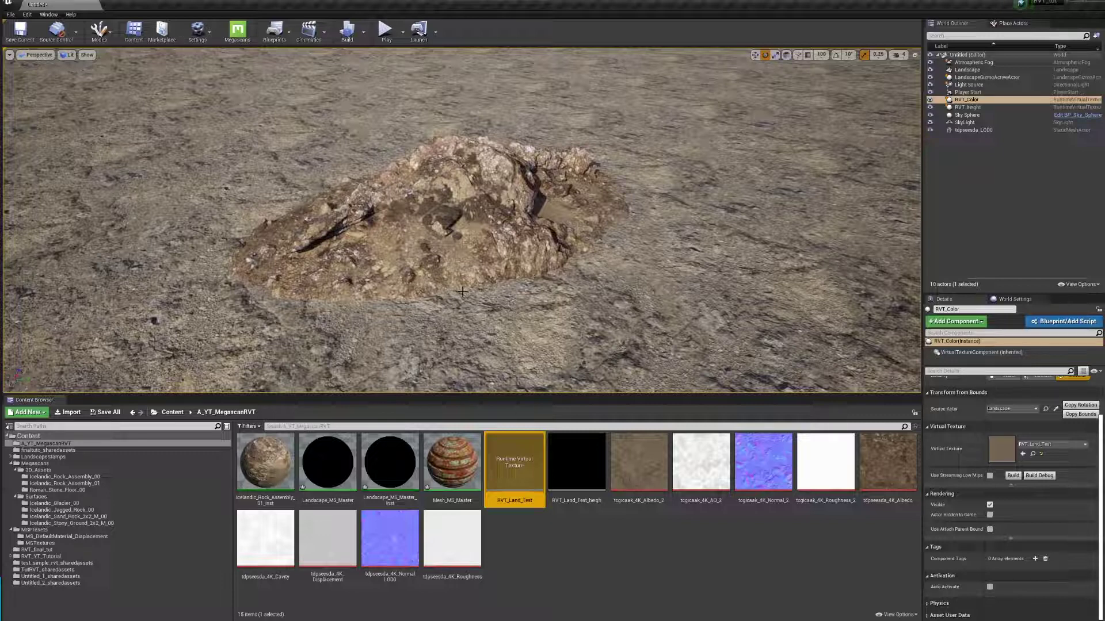
Step: Create a material instance from Mesh_MS_Master with its default name and open it for editing
left_click(455, 469)
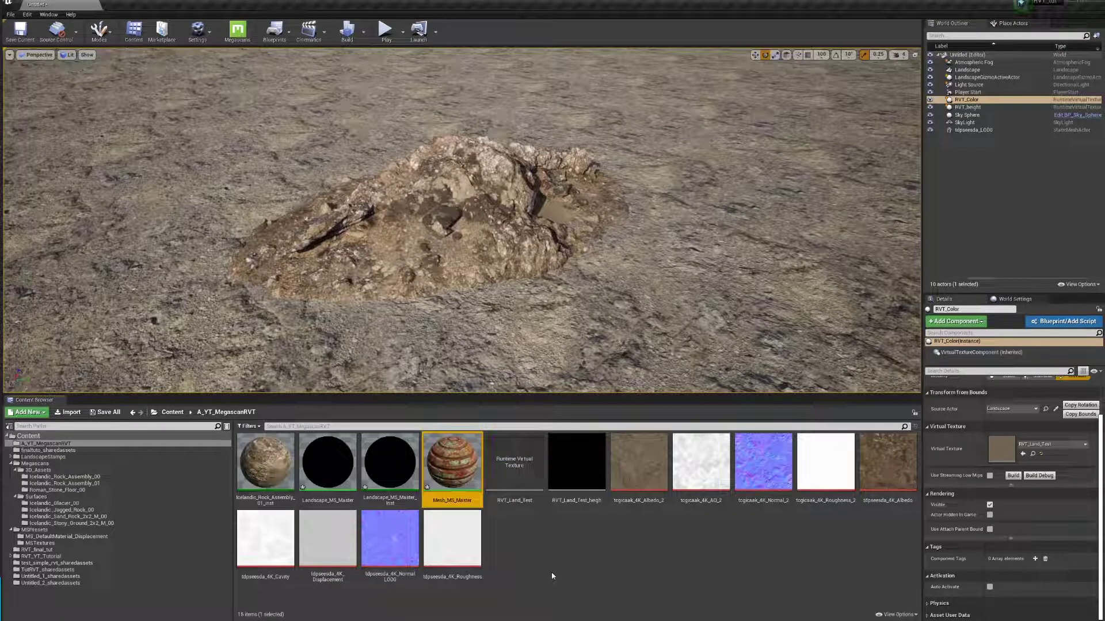
right_click(457, 471)
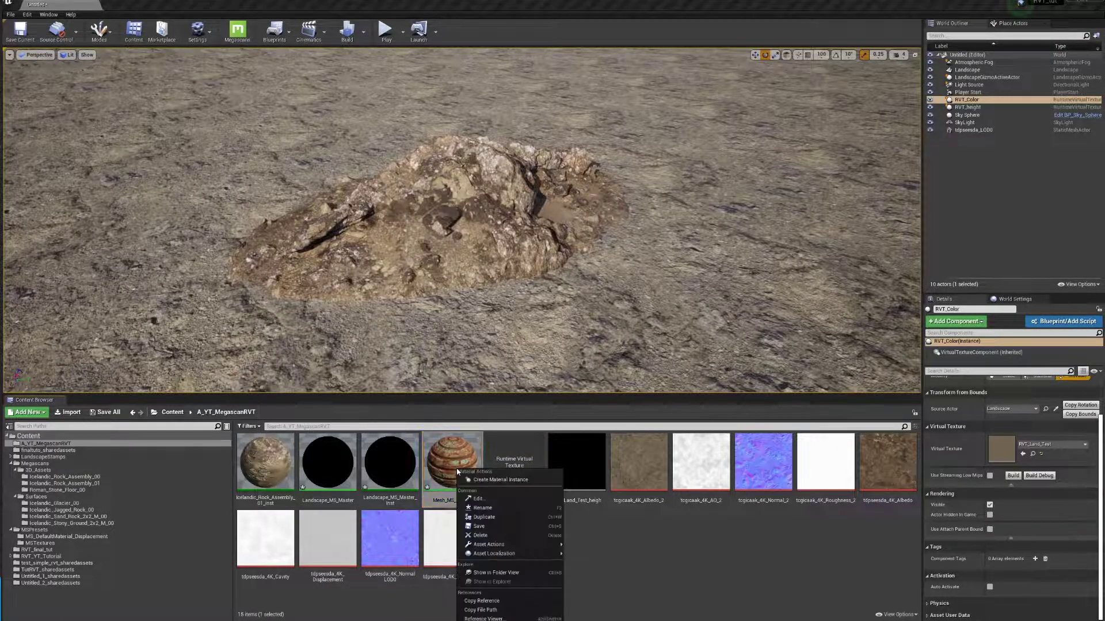
left_click(498, 479)
key("Return")
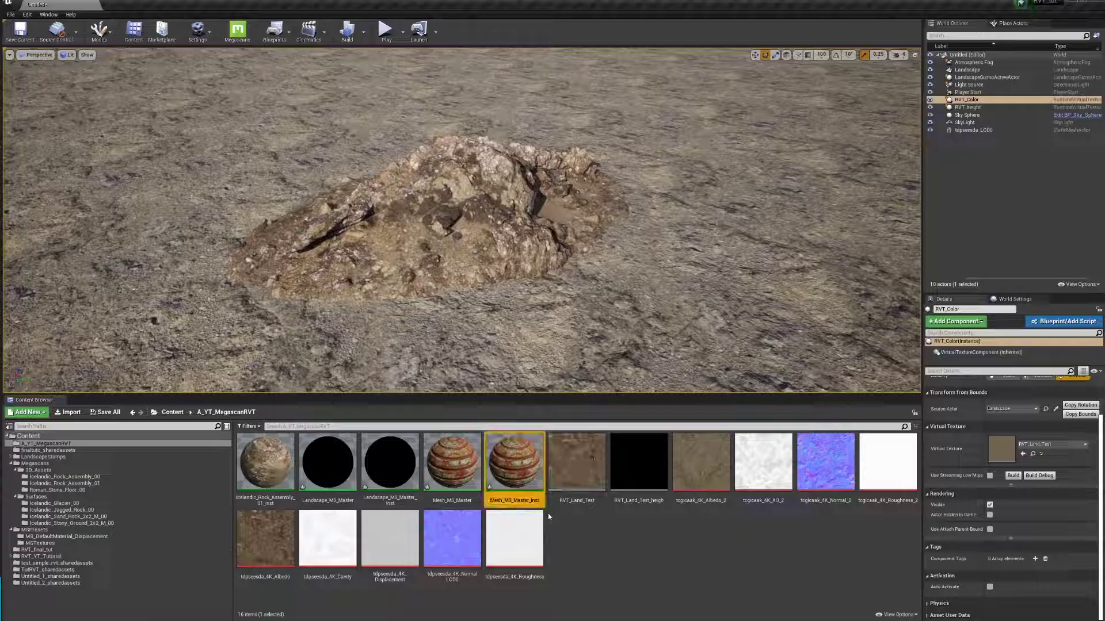
double_click(518, 469)
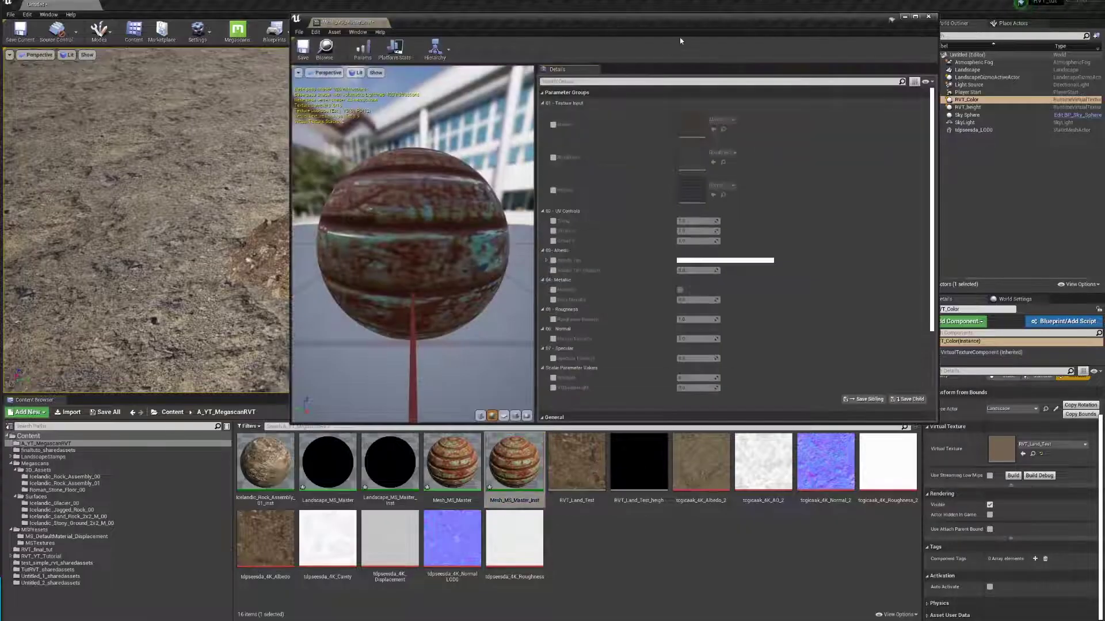
left_click_drag(685, 21, 555, 77)
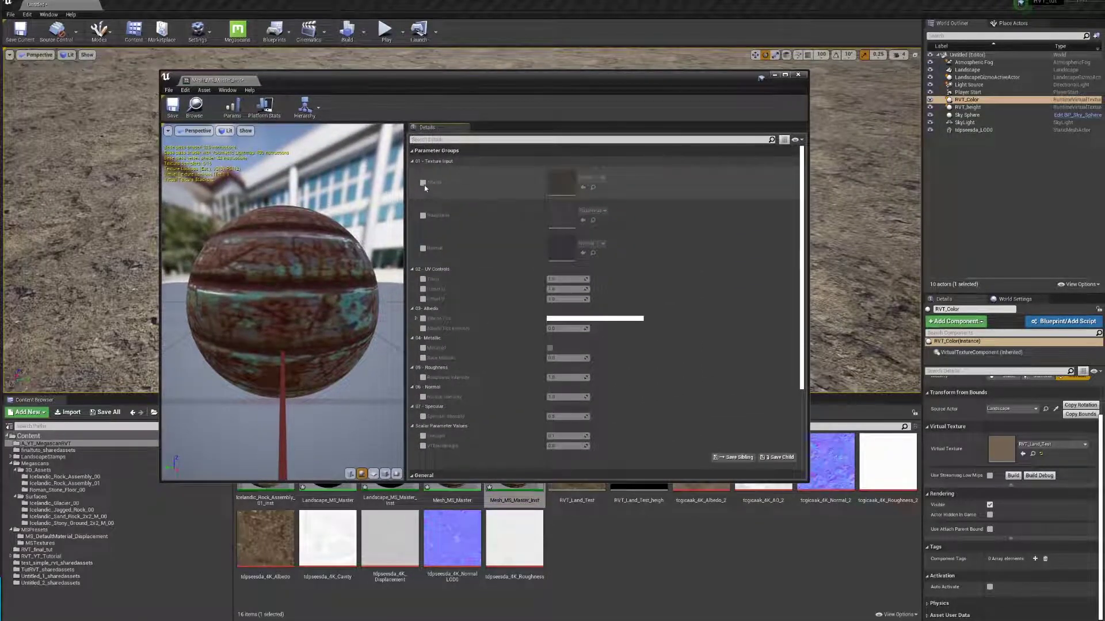
Step: Enable the Albedo, Roughness and Normal texture overrides in the mesh material instance, keeping the texture assets accessible
left_click(424, 184)
left_click(423, 216)
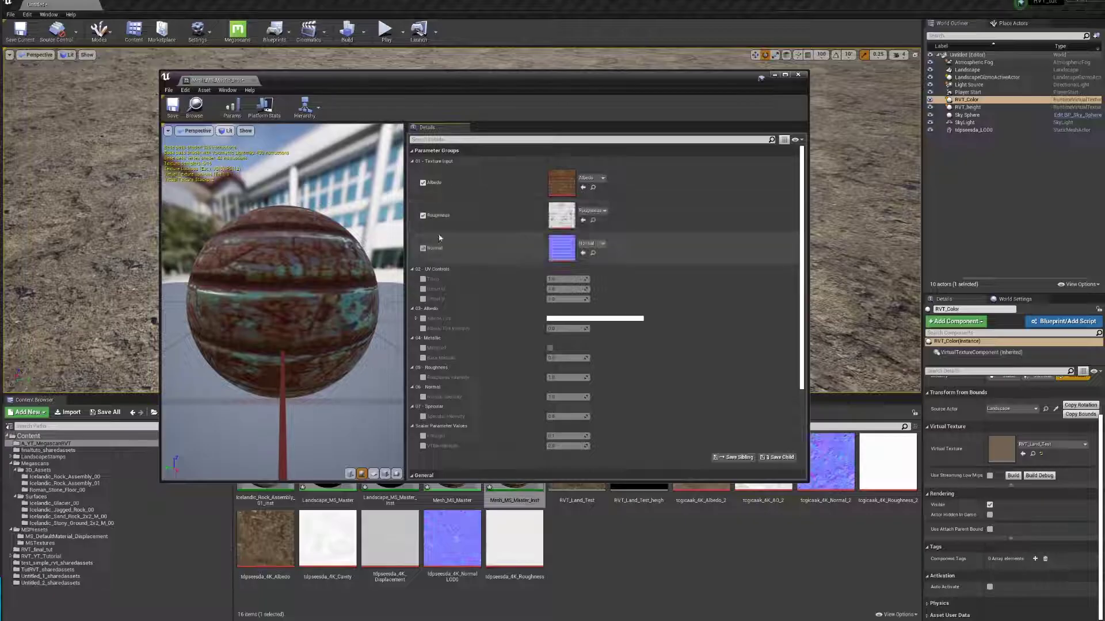
left_click(423, 248)
left_click_drag(562, 82, 838, 32)
left_click_drag(771, 1, 528, 36)
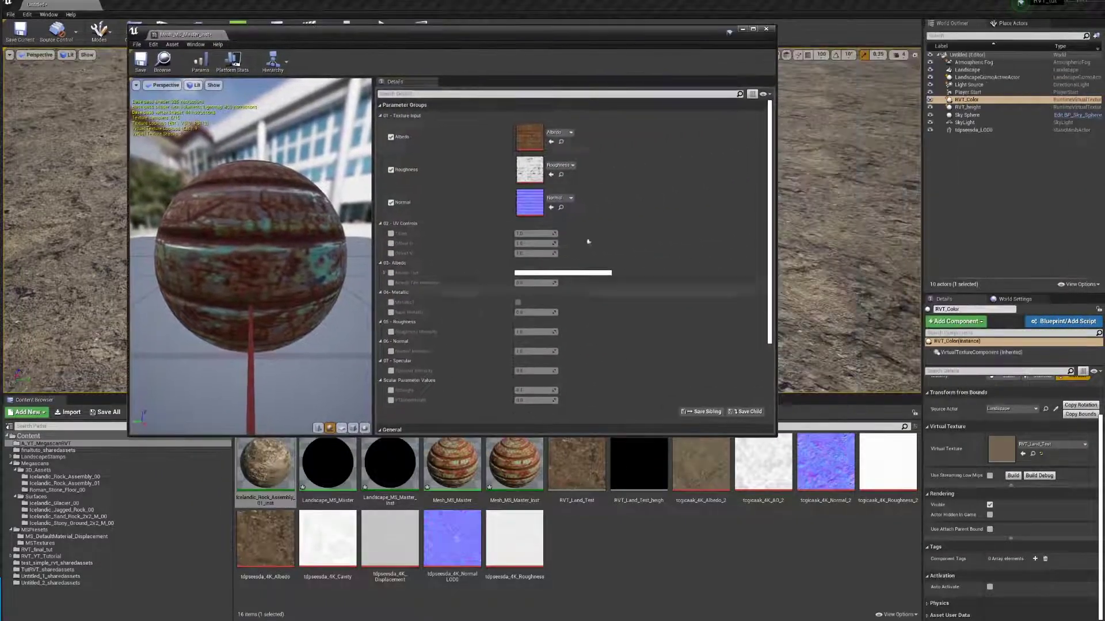
Step: Assign the tdpseesda_4K_Albedo, tdpseesda_4K_Normal_LOD0 and tdpseesda_4K_Roughness textures to the matching Albedo, Normal and Roughness inputs
left_click(266, 544)
left_click_drag(266, 544, 532, 141)
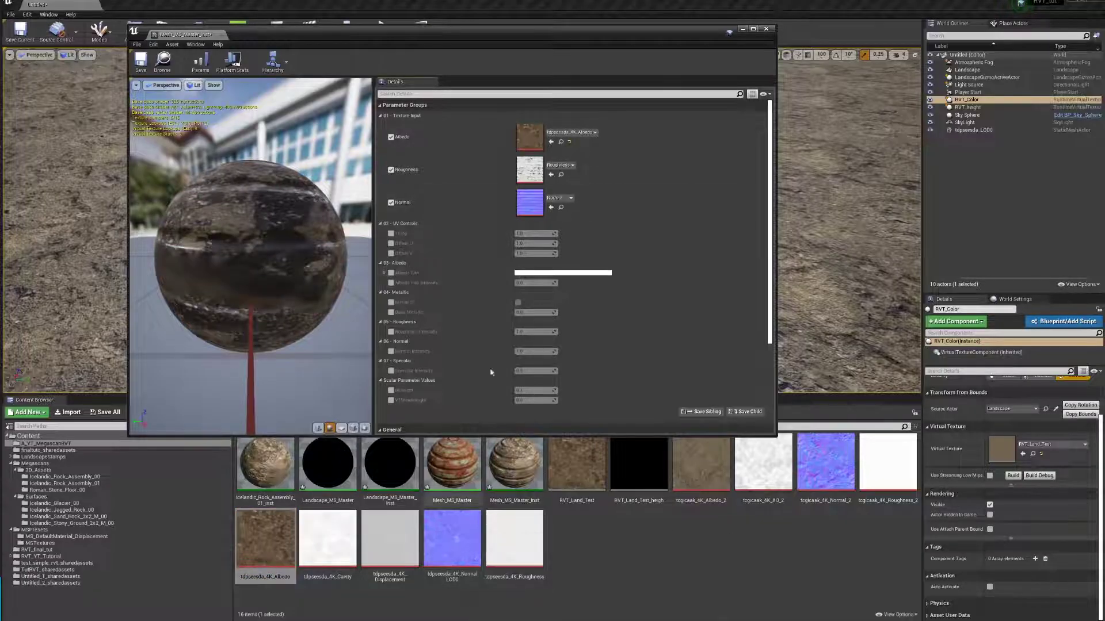
left_click_drag(450, 551, 550, 203)
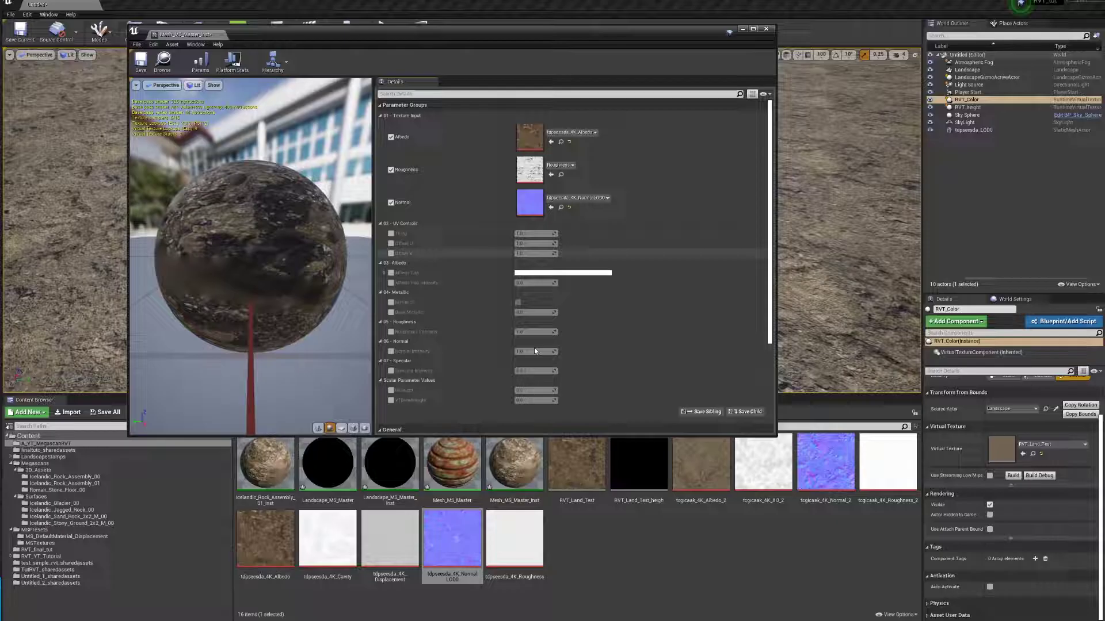
left_click(515, 538)
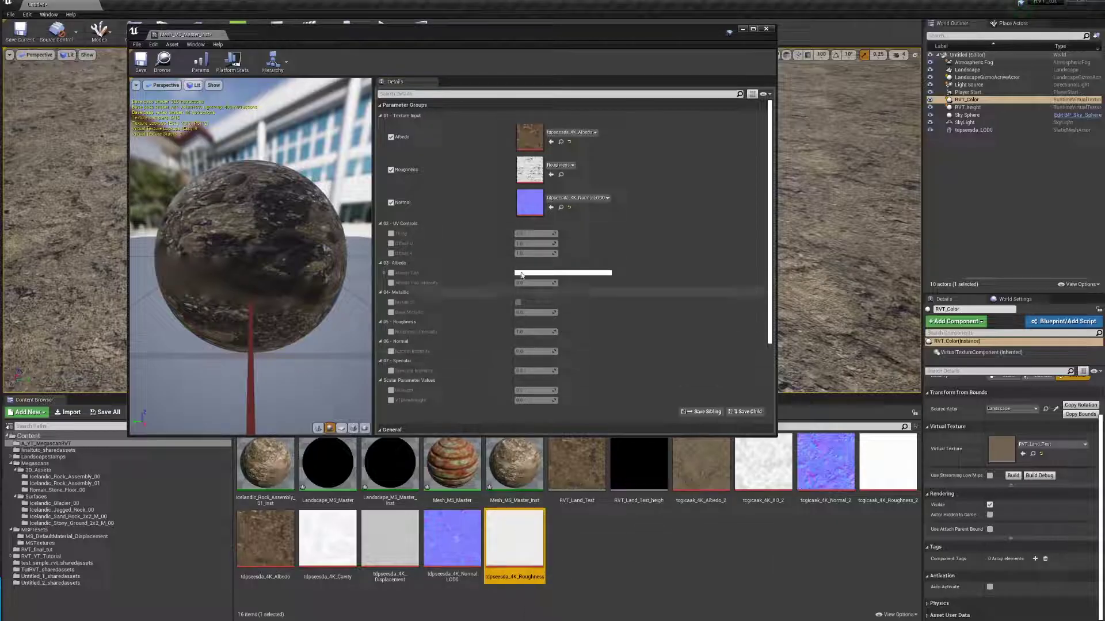
left_click(551, 174)
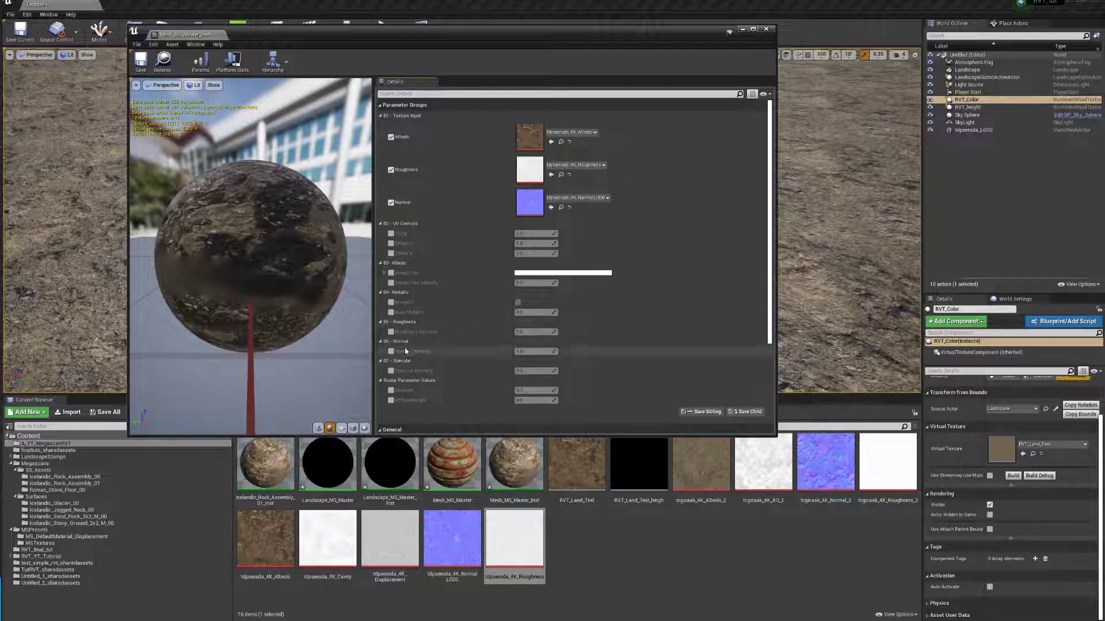
left_click_drag(250, 223, 345, 236)
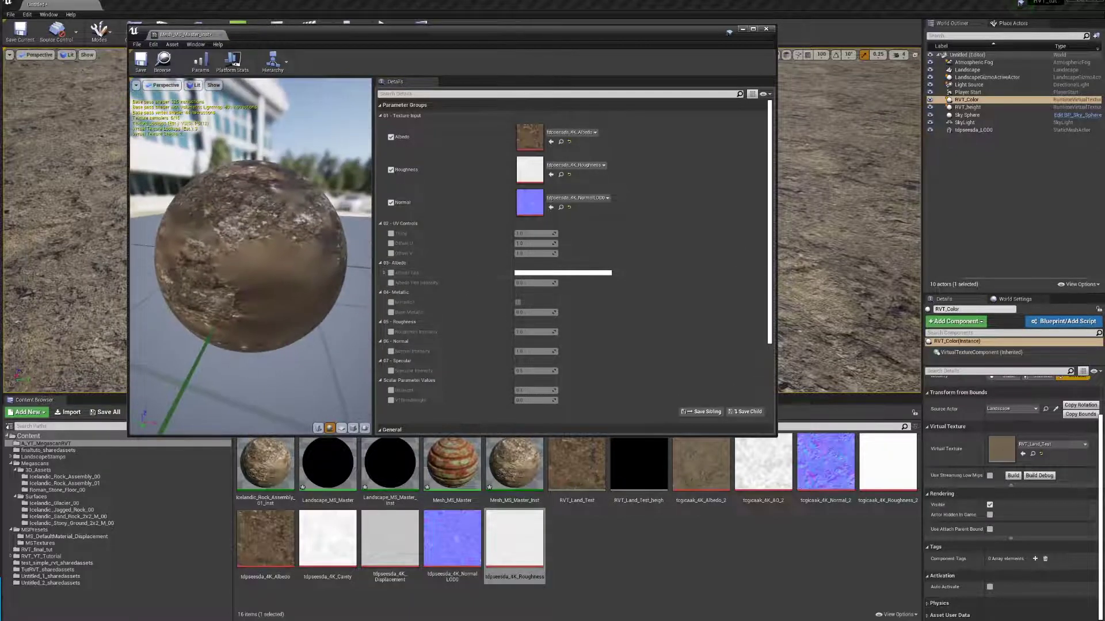
Step: Close the instance editor and assign Mesh_MS_Master_Inst to Element 0 of the rock mesh in the level
left_click_drag(527, 39, 639, 45)
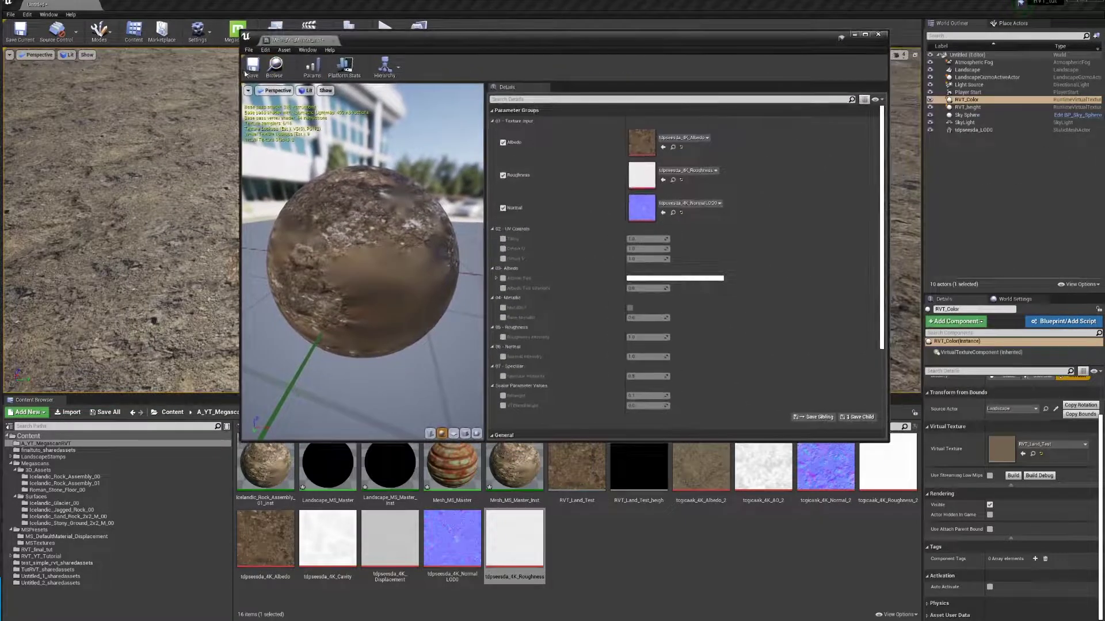
left_click(878, 35)
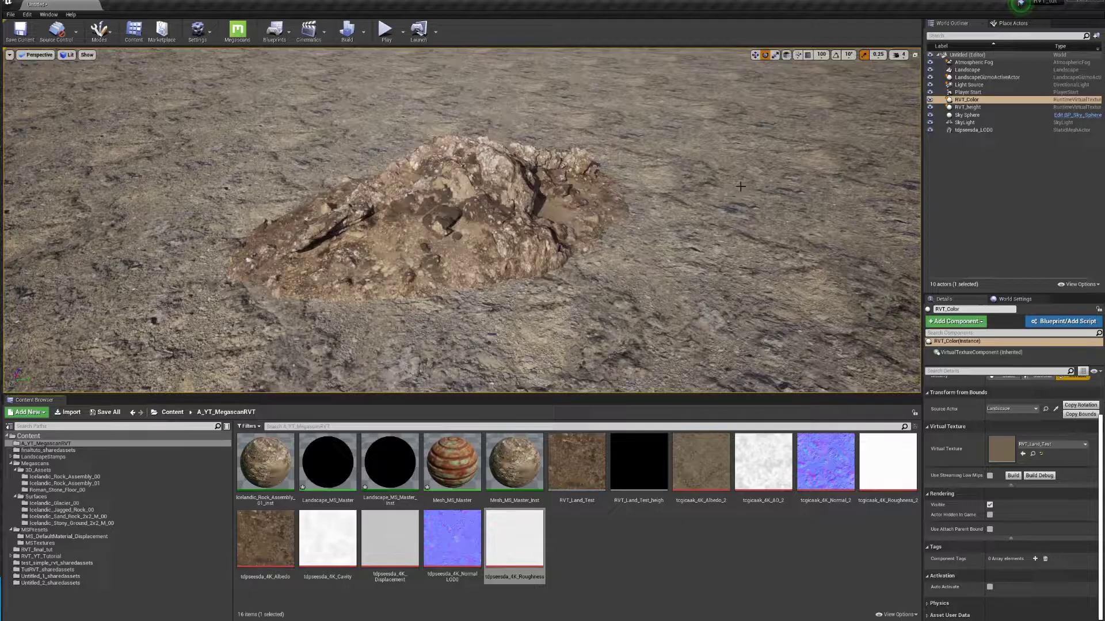
left_click(491, 247)
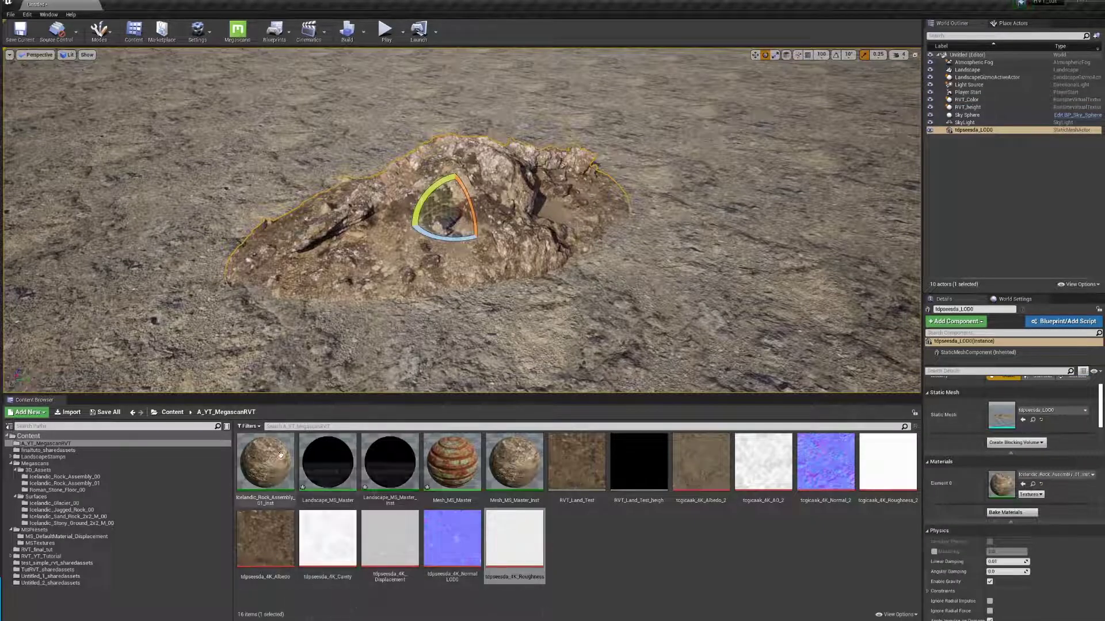
left_click_drag(512, 465, 1012, 484)
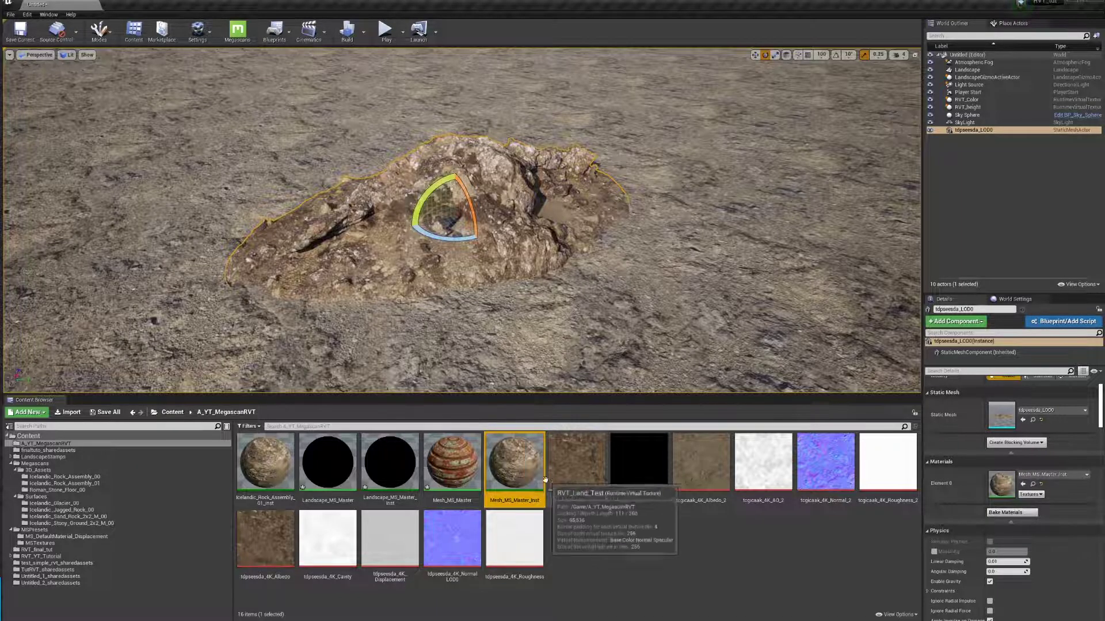
Step: Reopen Mesh_MS_Master_Inst beside the rock and enable both height-blend overrides under Scalar Parameter Values
double_click(517, 466)
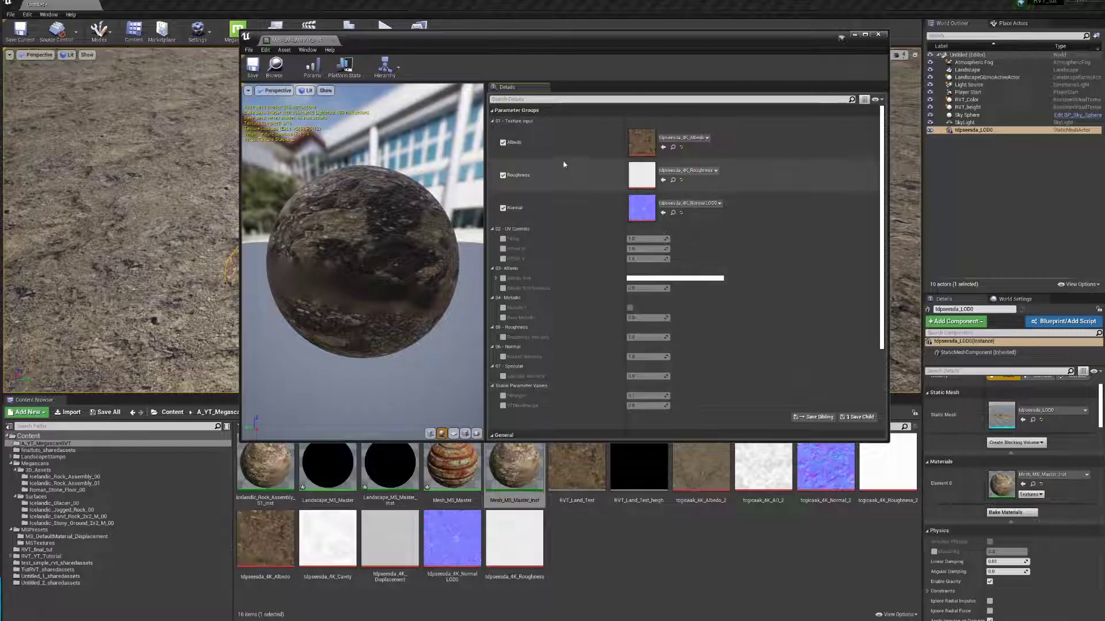
left_click_drag(628, 45, 802, 27)
right_click_drag(352, 215, 377, 217)
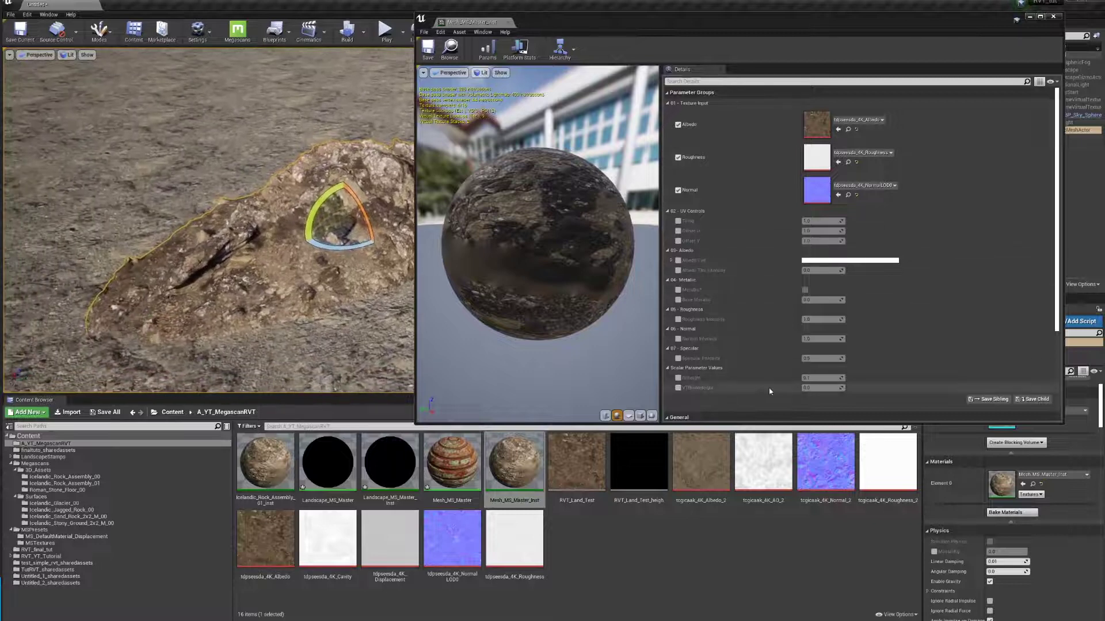
left_click(677, 377)
left_click(677, 387)
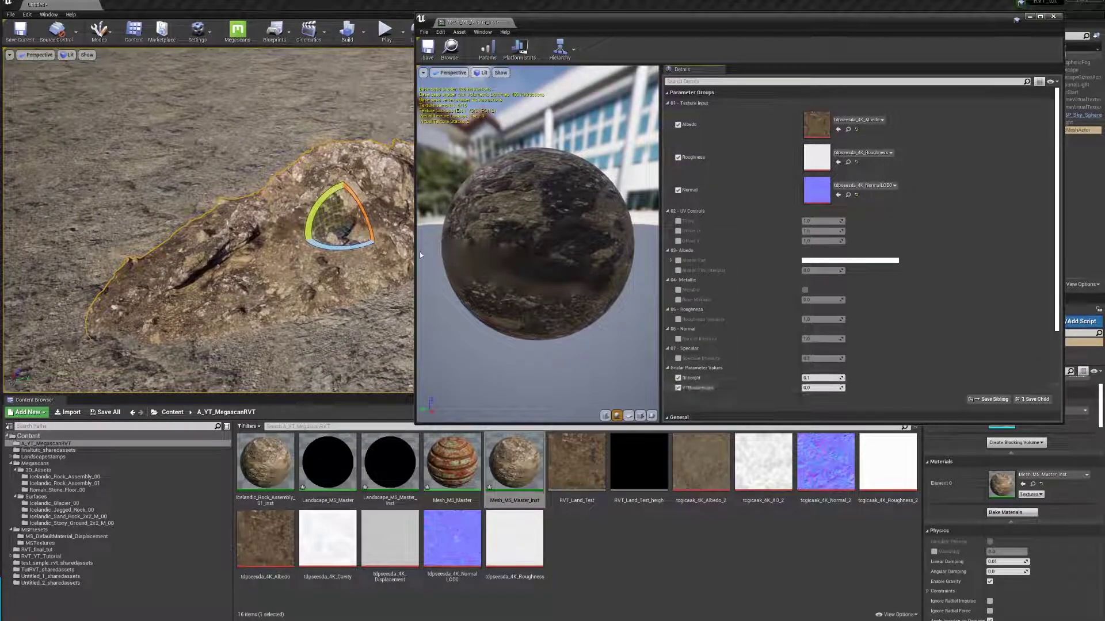
Step: Raise the first scalar height parameter to about 3.05 and VTBlendHeight to about 24.94 to blend the rock's base into the landscape
left_click_drag(414, 244, 632, 232)
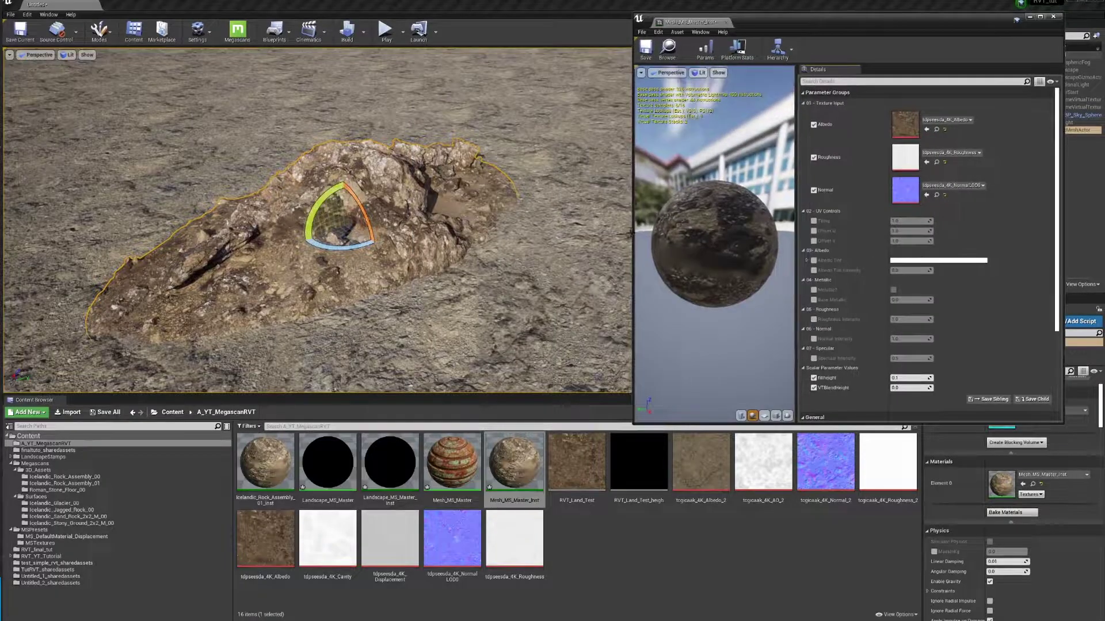
right_click_drag(477, 267, 448, 267)
right_click(477, 267)
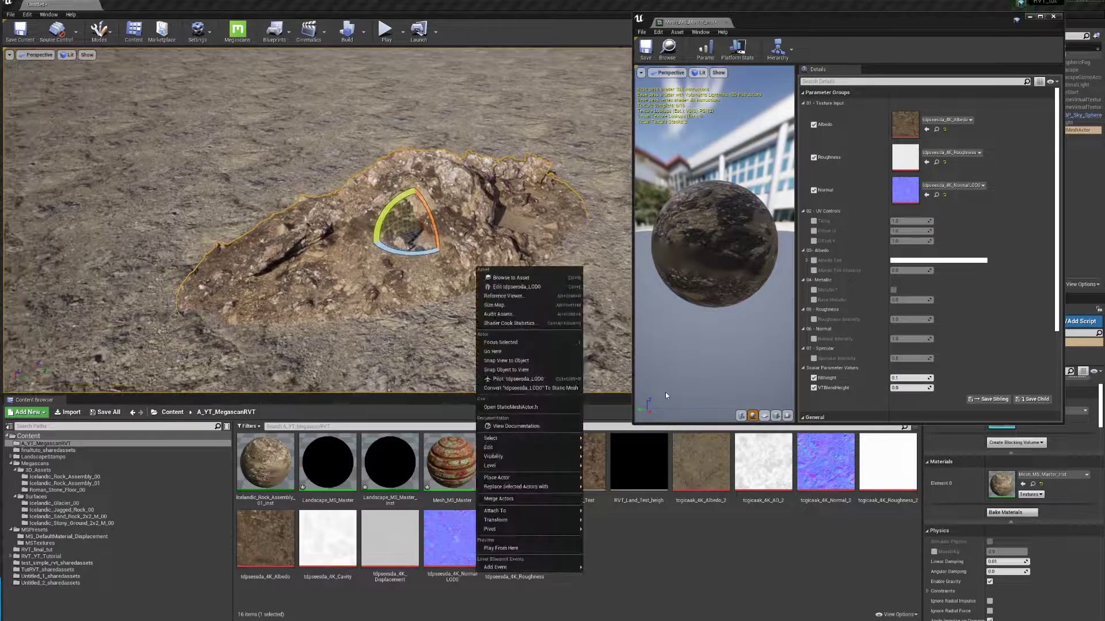
left_click(665, 392)
right_click_drag(543, 321, 541, 319)
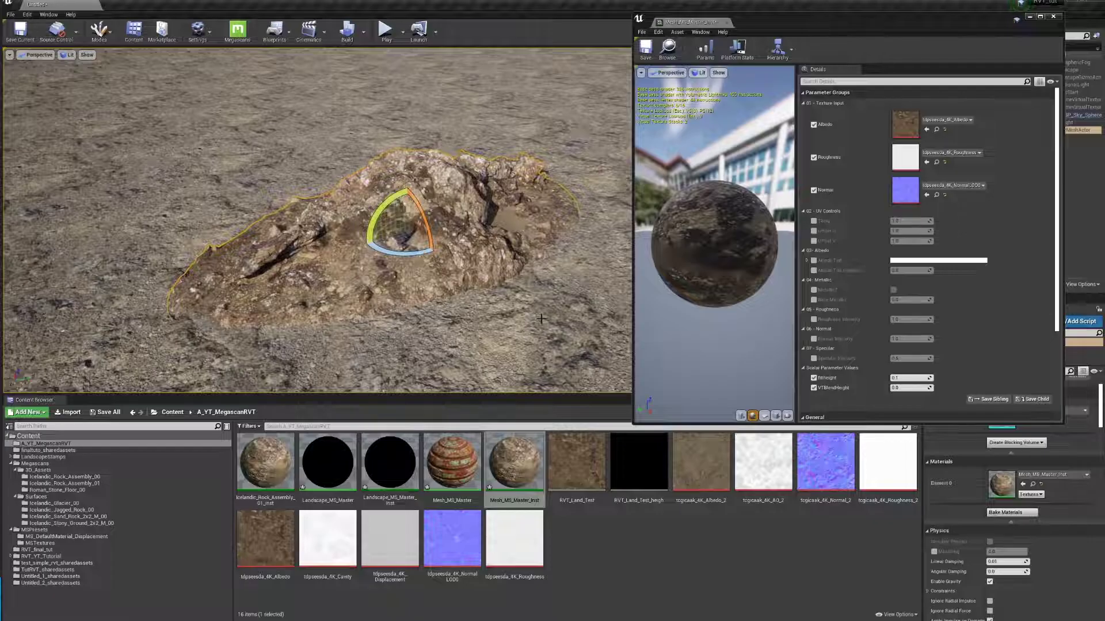
key("Escape")
left_click(909, 378)
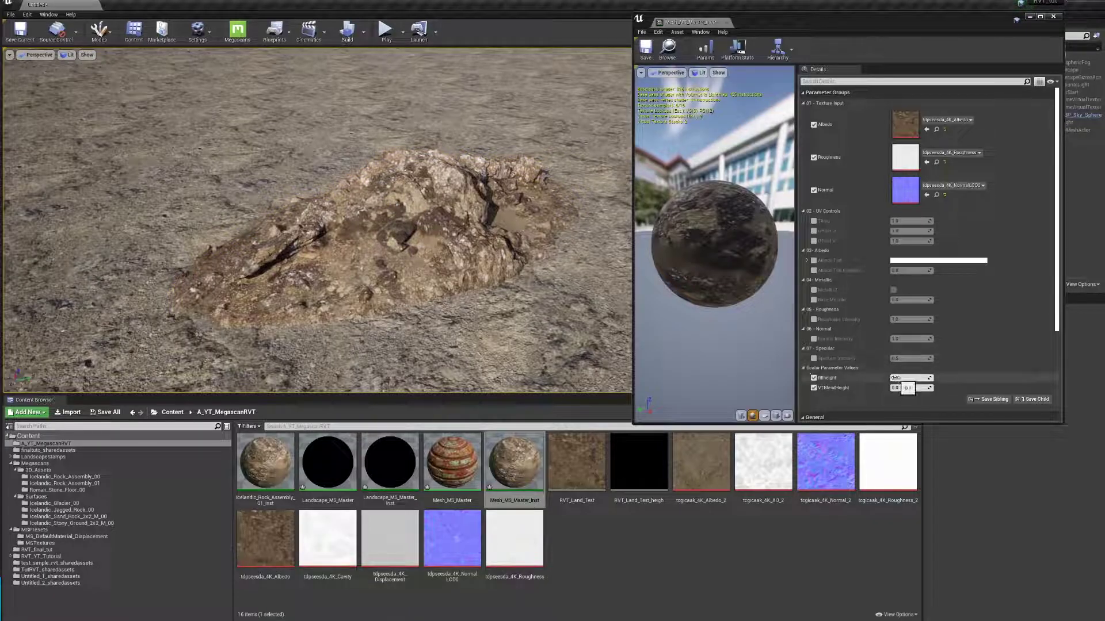
mouse_move(896, 378)
left_mouse_down()
mouse_move(949, 377)
mouse_move(911, 378)
left_mouse_up()
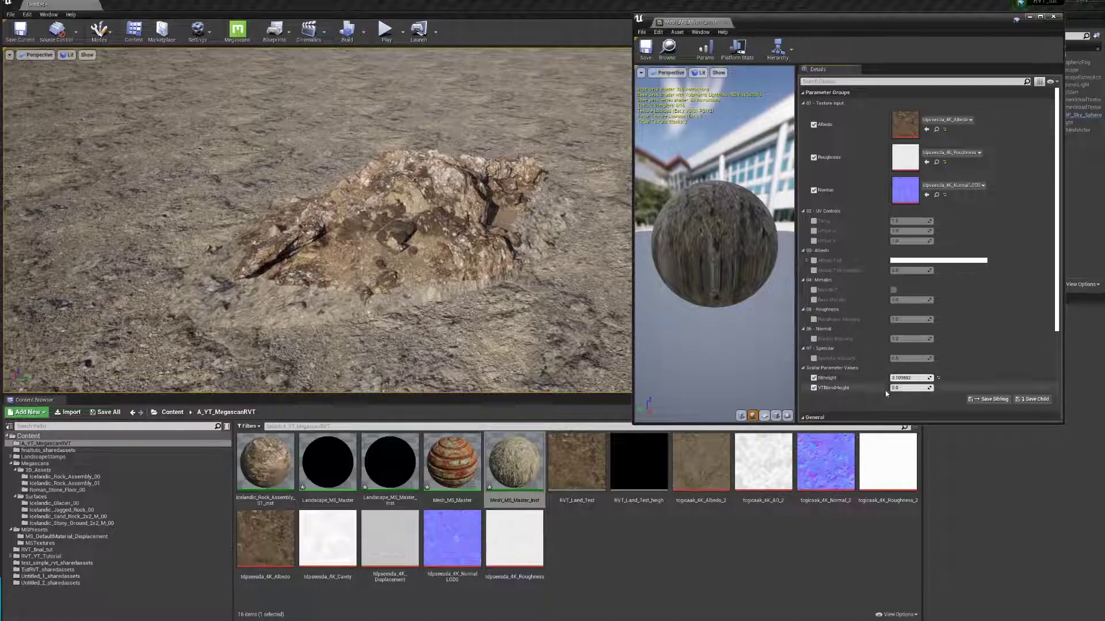
mouse_move(900, 387)
left_mouse_down()
mouse_move(927, 386)
mouse_move(903, 387)
mouse_move(914, 377)
left_mouse_up()
left_click(408, 297)
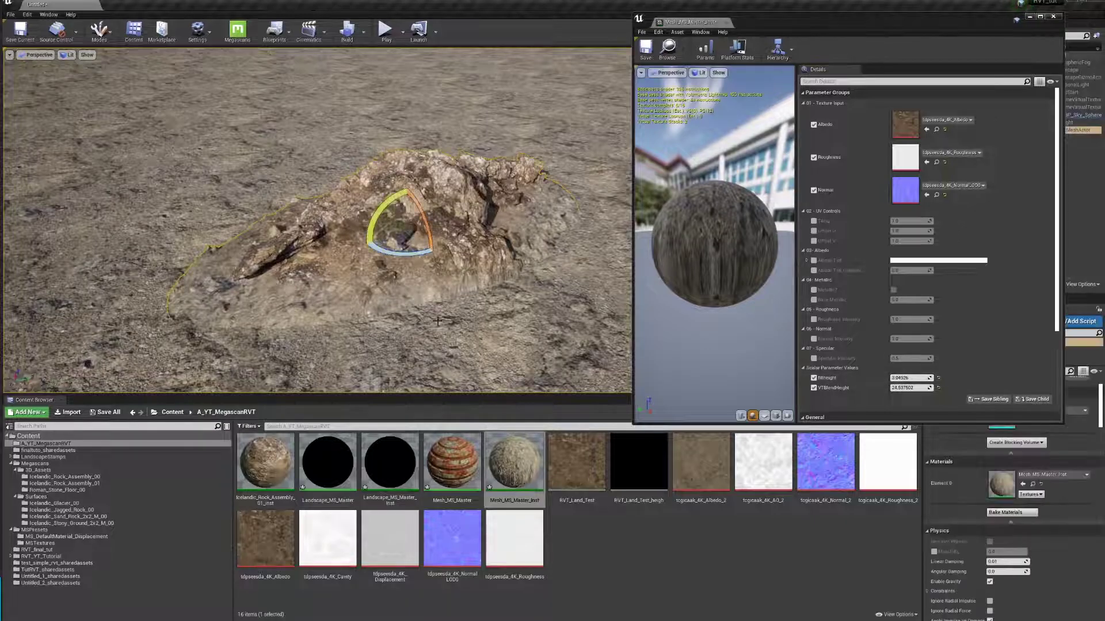
right_click_drag(385, 305, 437, 291)
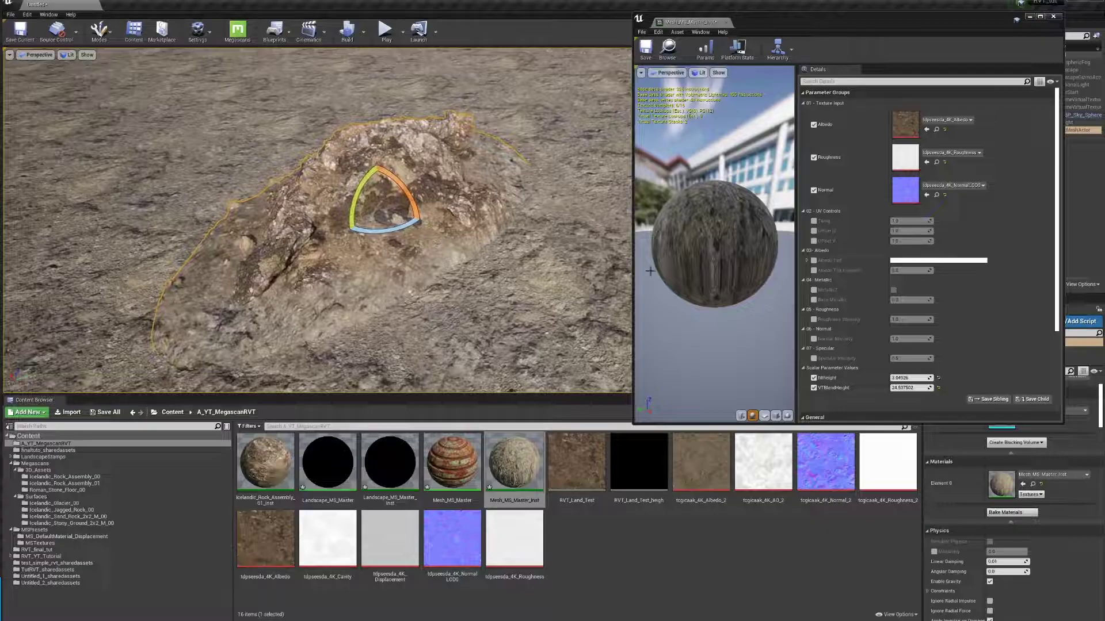
Step: Enable the Albedo Tint and Albedo Tint Intensity overrides and set the tint intensity to 0.8
left_click(813, 260)
left_click(814, 271)
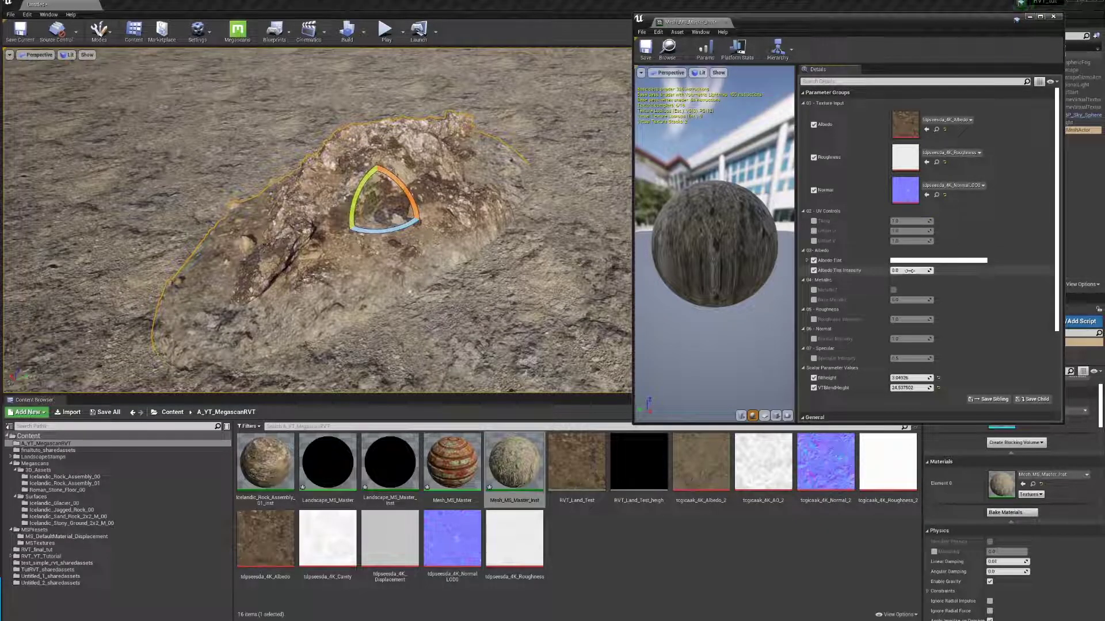
type(".8")
key("Return")
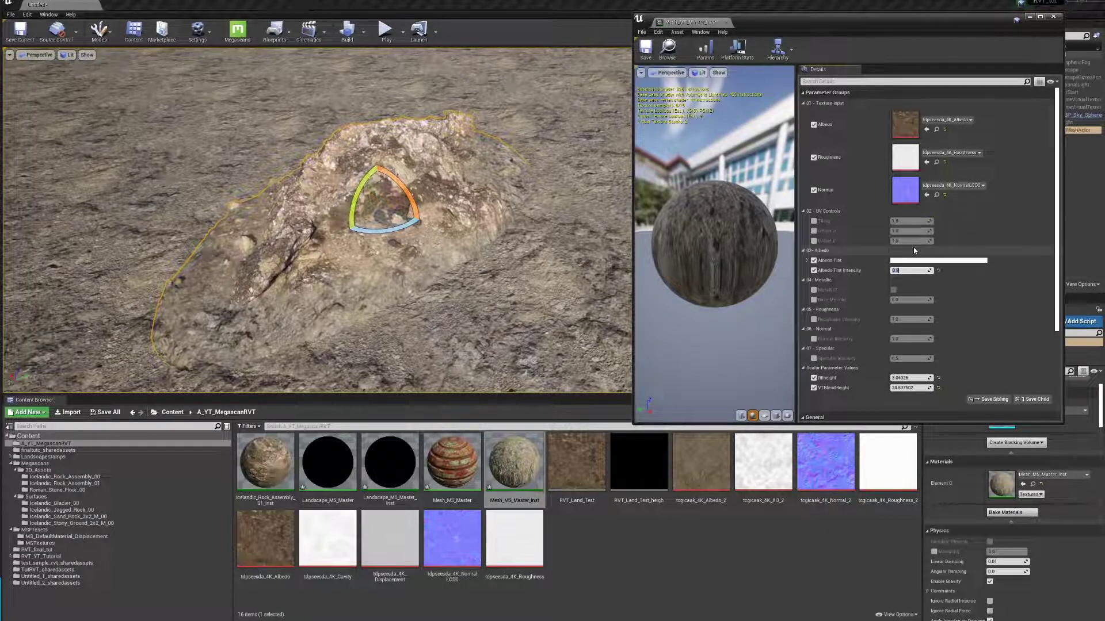
Step: Set the Albedo Tint to a light blue of about R 0.57, G 0.75, B 1.0 and close the material instance
left_click(942, 260)
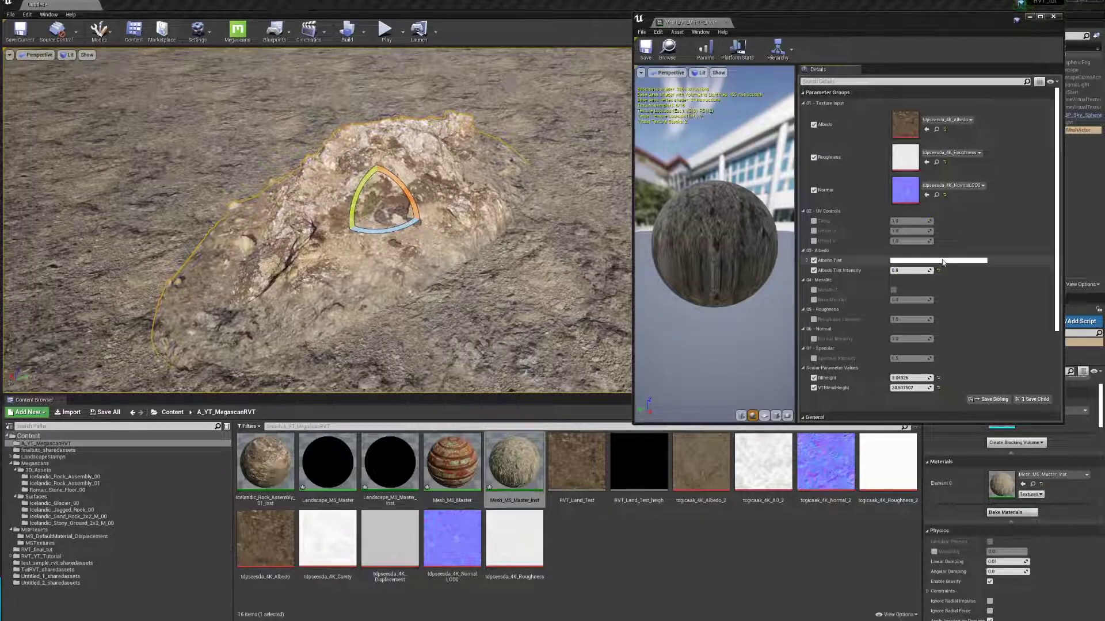
left_click_drag(996, 330, 981, 319)
left_click(1077, 70)
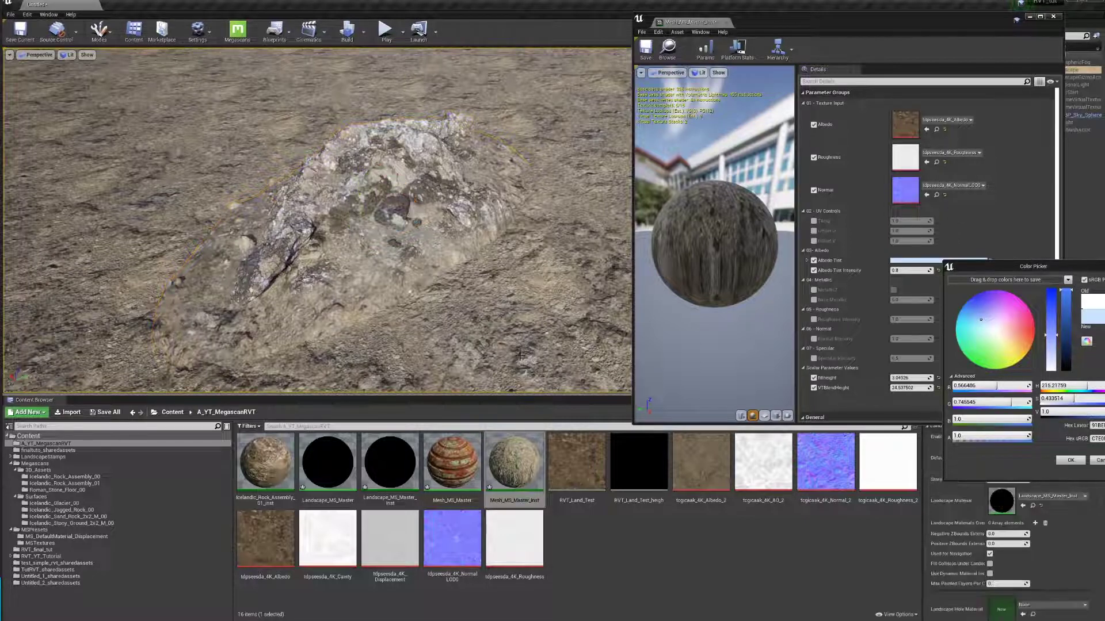
left_click(1071, 460)
left_click(1053, 16)
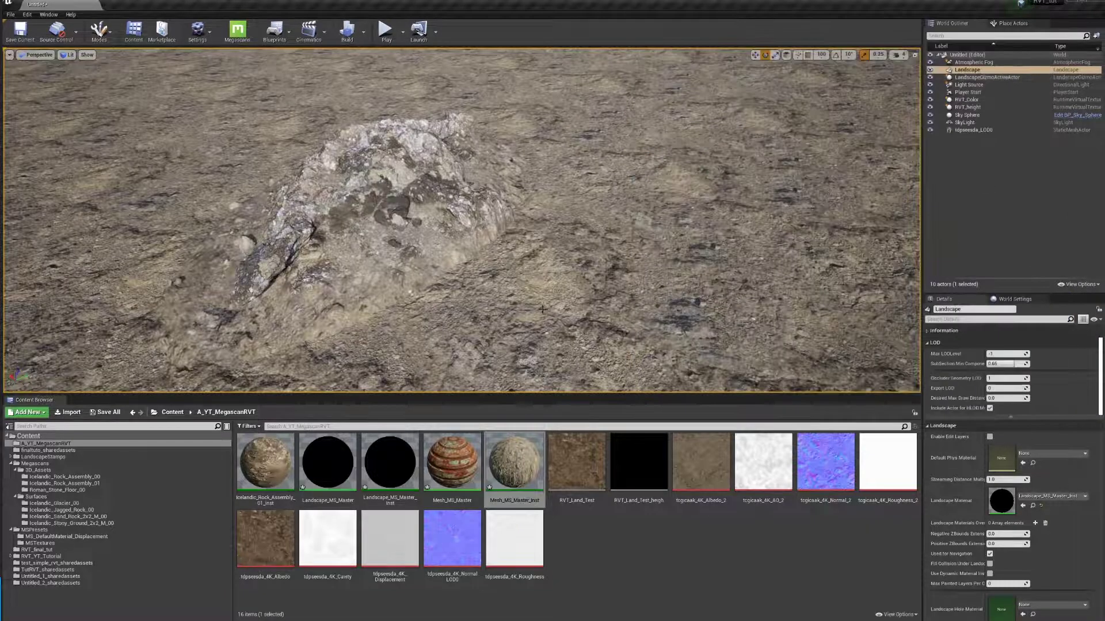
Step: Examine the tinted rock mesh and its blend with the landscape from several angles and distances
right_click_drag(556, 299, 476, 238)
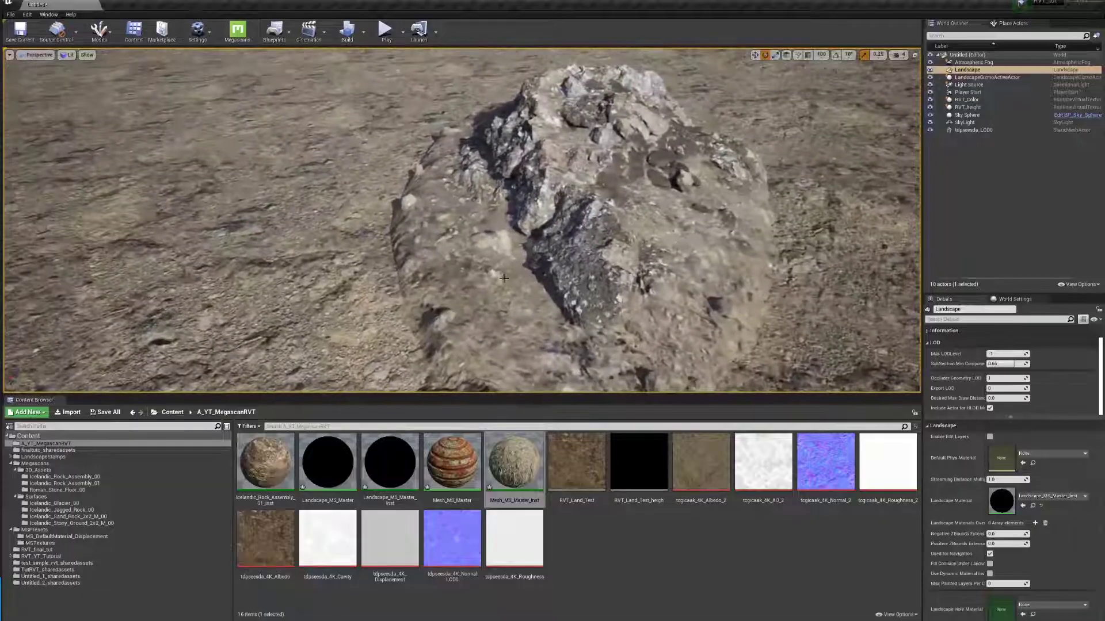
left_click(476, 238)
key("f")
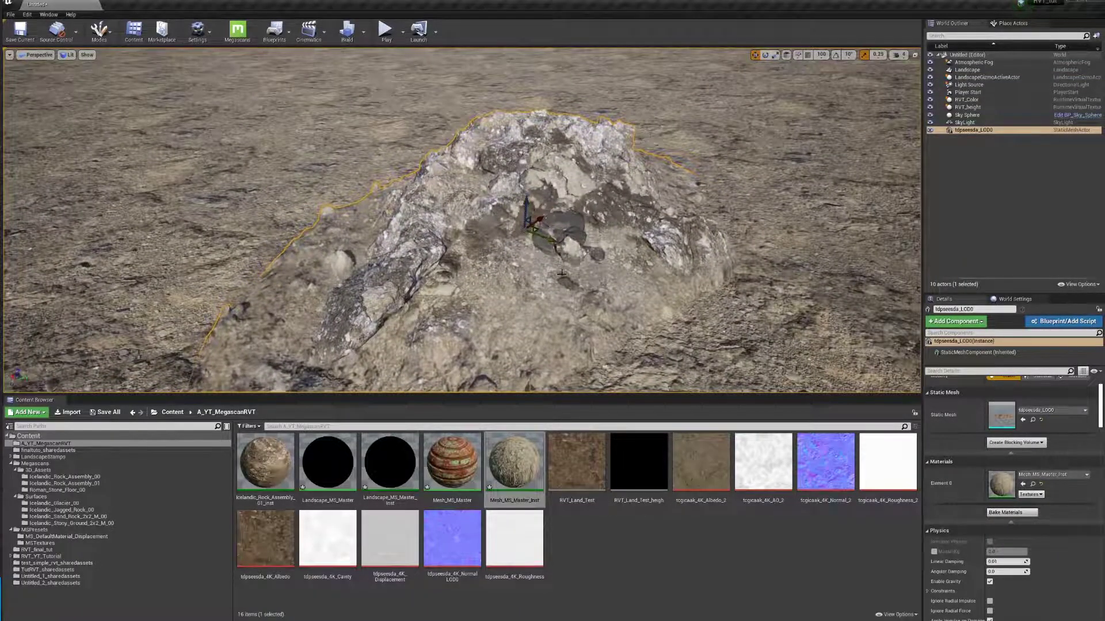
mouse_move(561, 274)
right_mouse_down()
mouse_move(541, 299)
mouse_move(557, 293)
right_mouse_up()
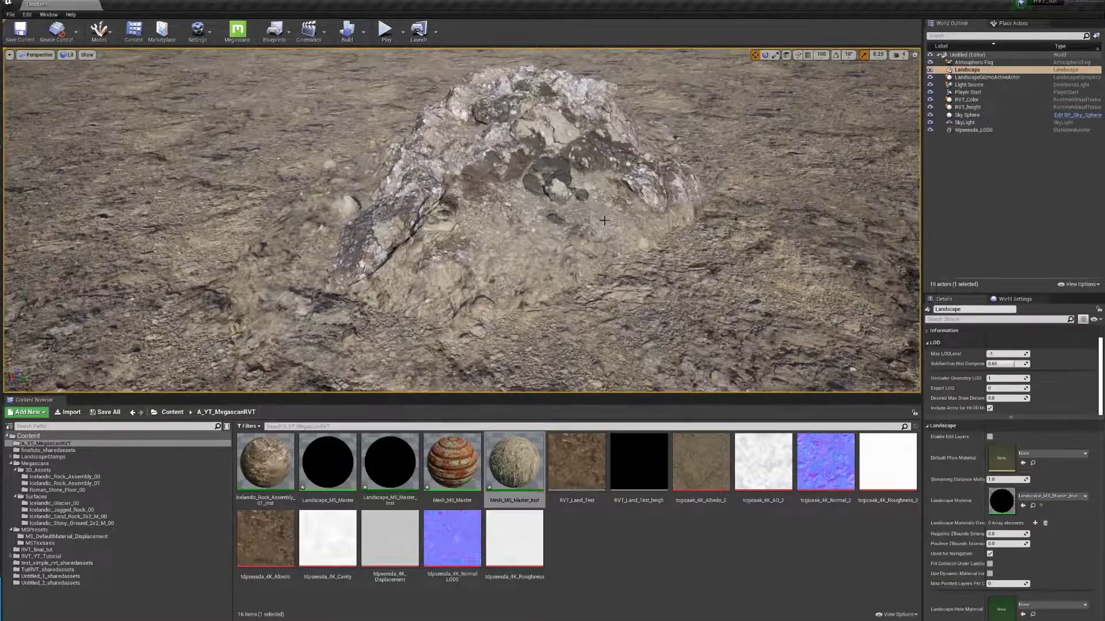
right_click_drag(398, 276, 432, 276)
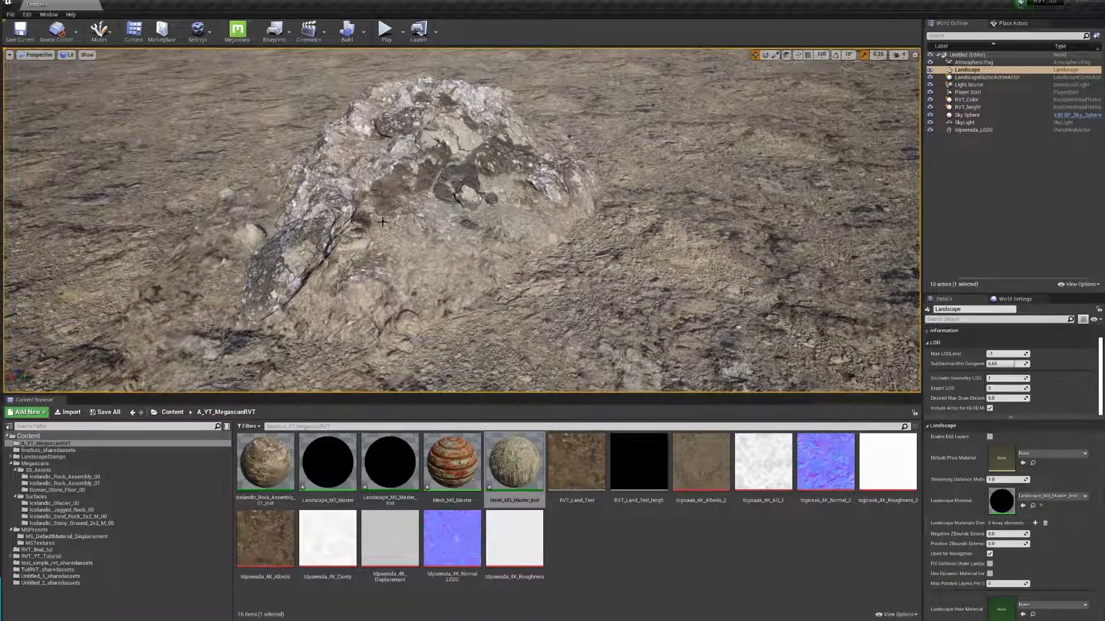
Step: Assign the original Megascans material Icelandic_Rock_Assembly_01_inst to the rock mesh's material slot to compare it against the blended version
left_click(432, 131)
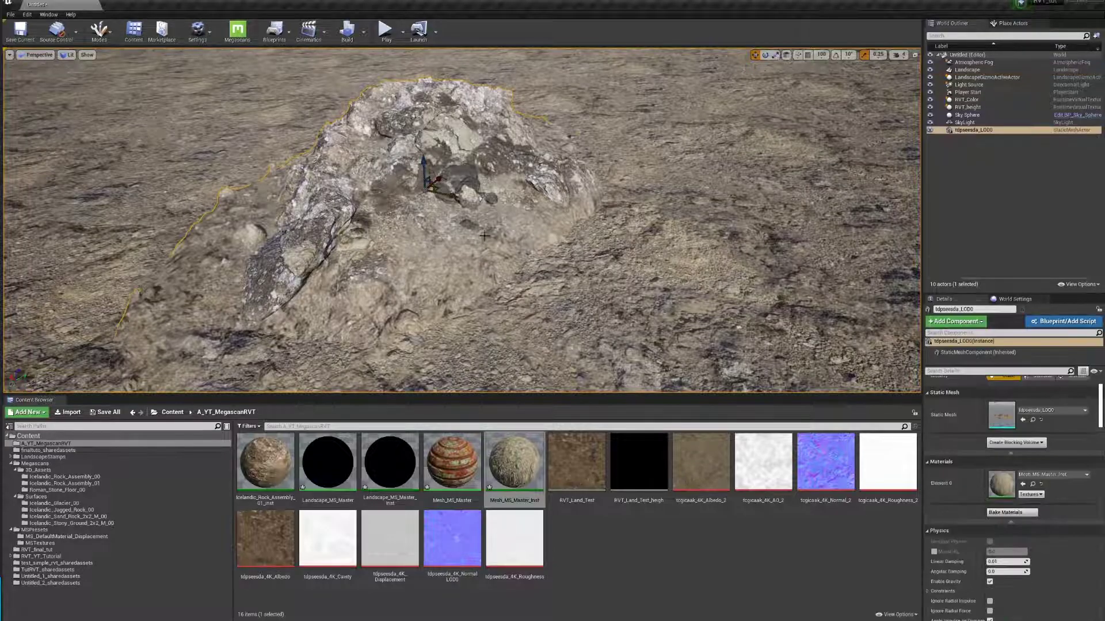
left_click_drag(291, 473, 1001, 484)
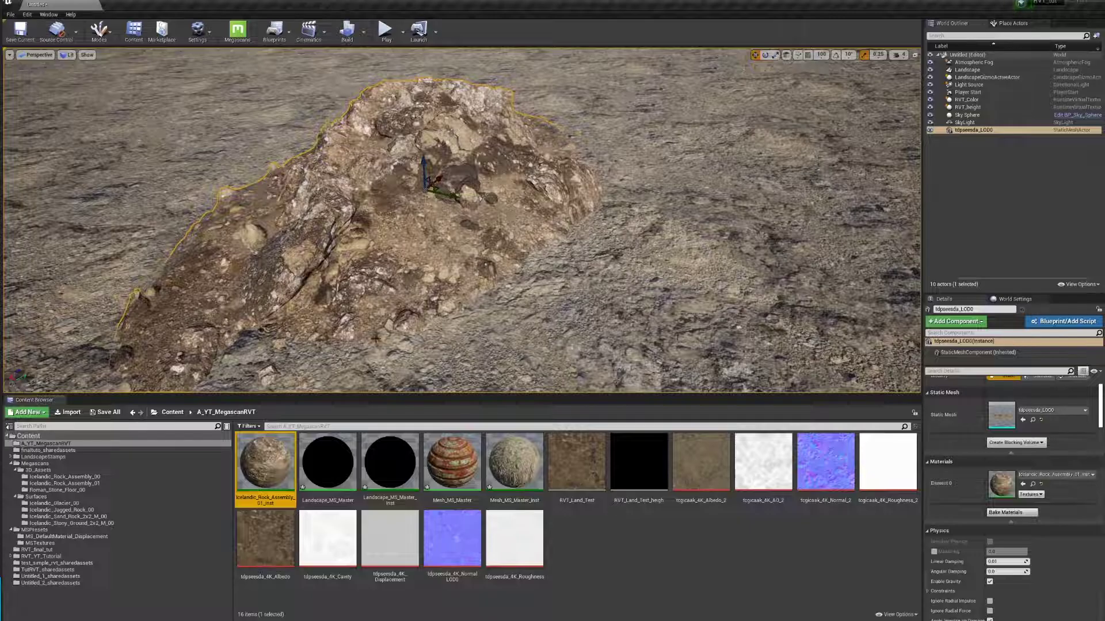
right_click_drag(456, 314, 443, 312)
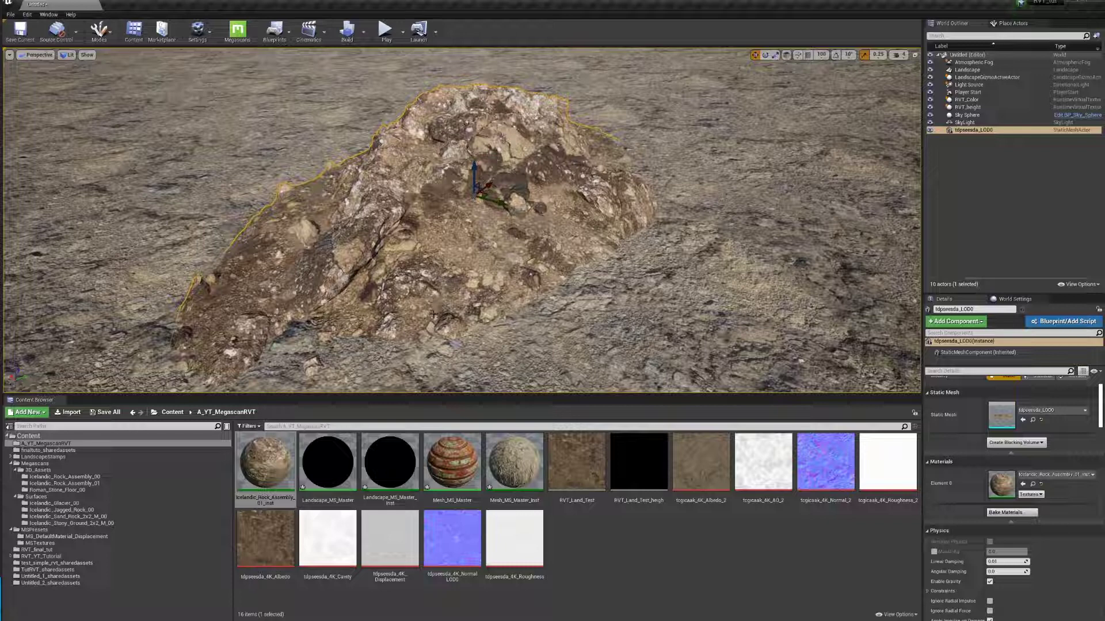
Step: Reassign Mesh_MS_Master_Inst to the rock mesh's material slot, then view the rock unselected and reselect it
left_click_drag(514, 463, 1002, 489)
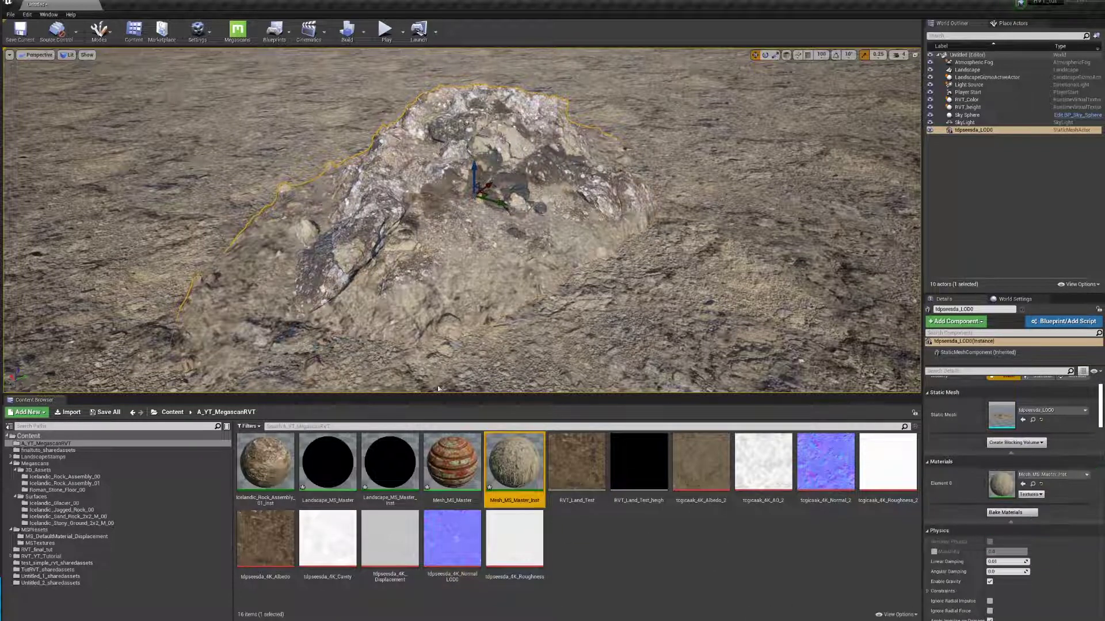
key("Escape")
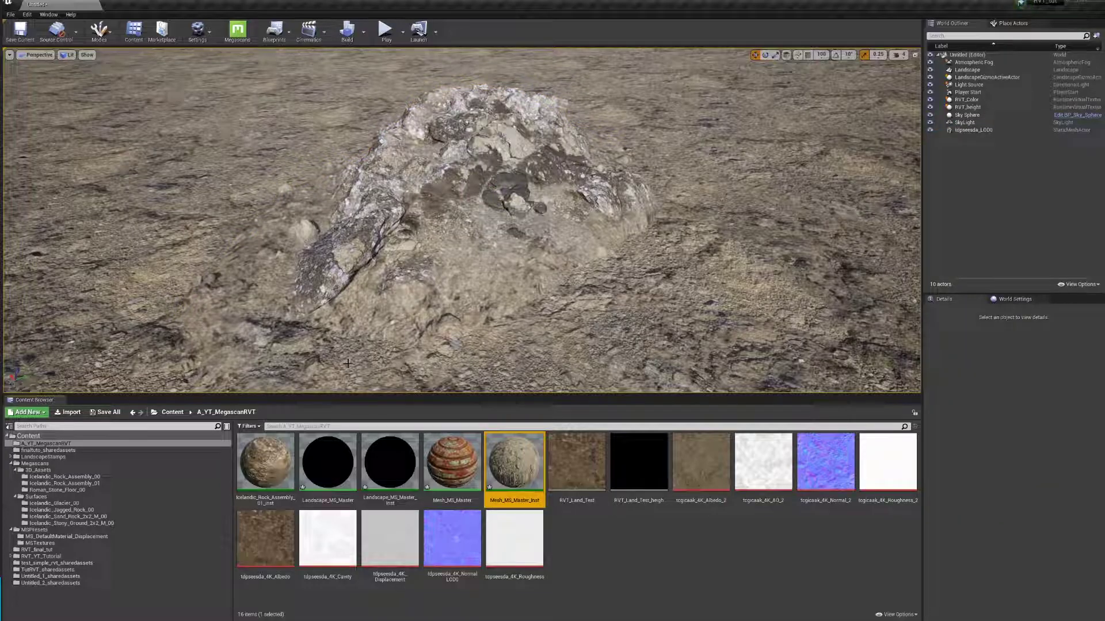
left_click(517, 230)
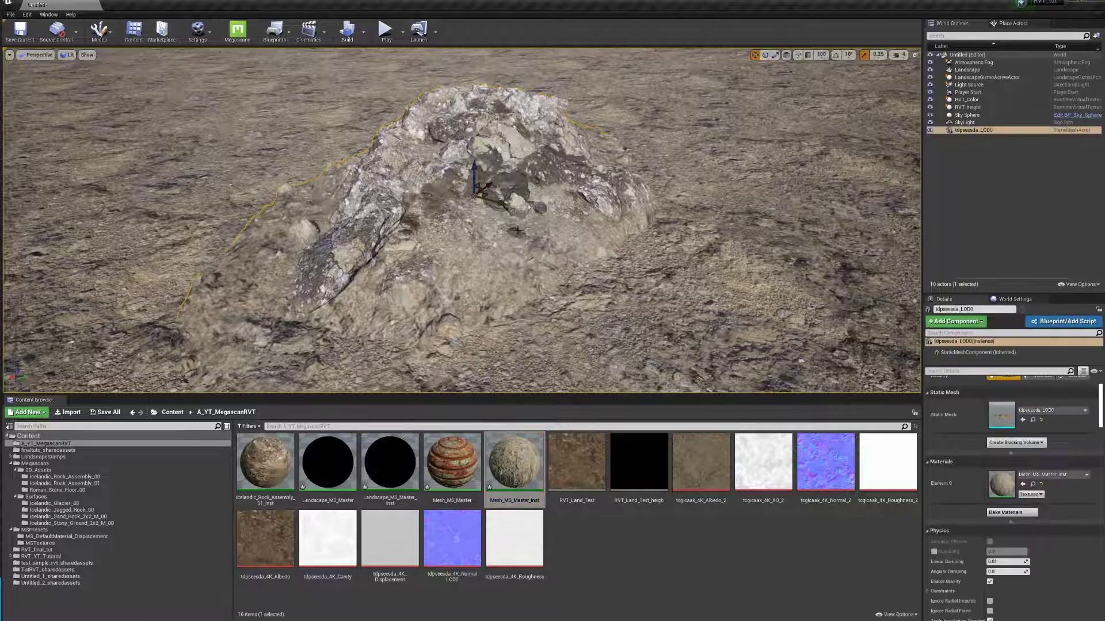